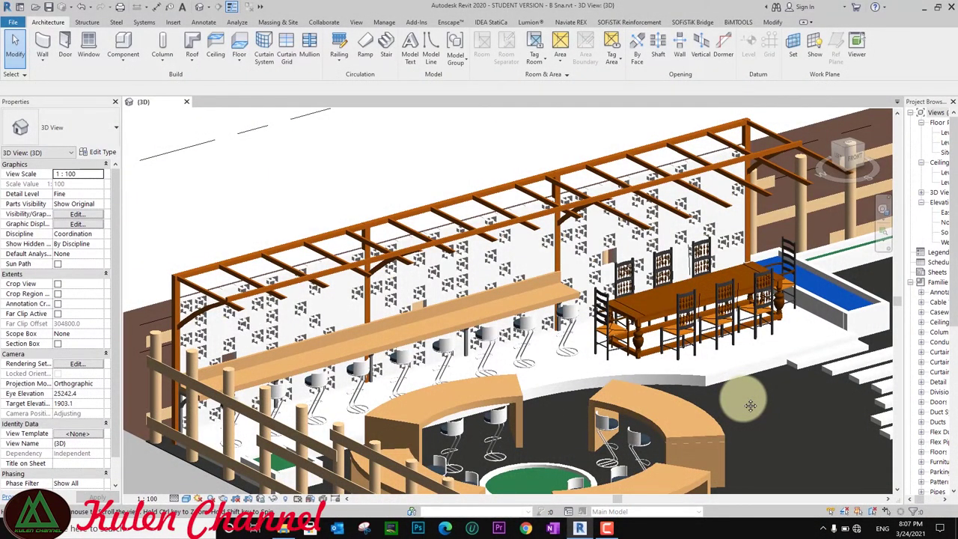
- Pan and zoom around the café model's 3D view
middle_click_drag(750, 405, 742, 403)
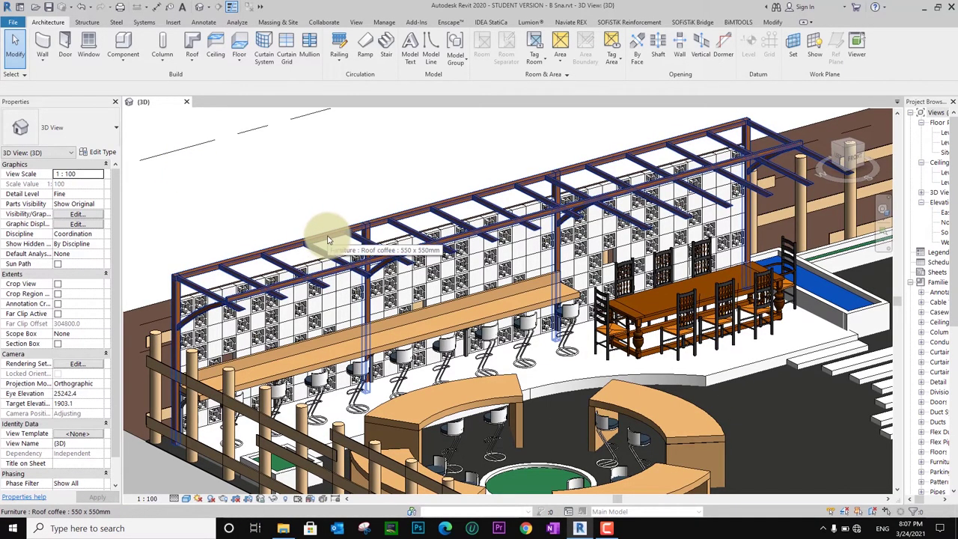
scroll(389, 288, "down", 2)
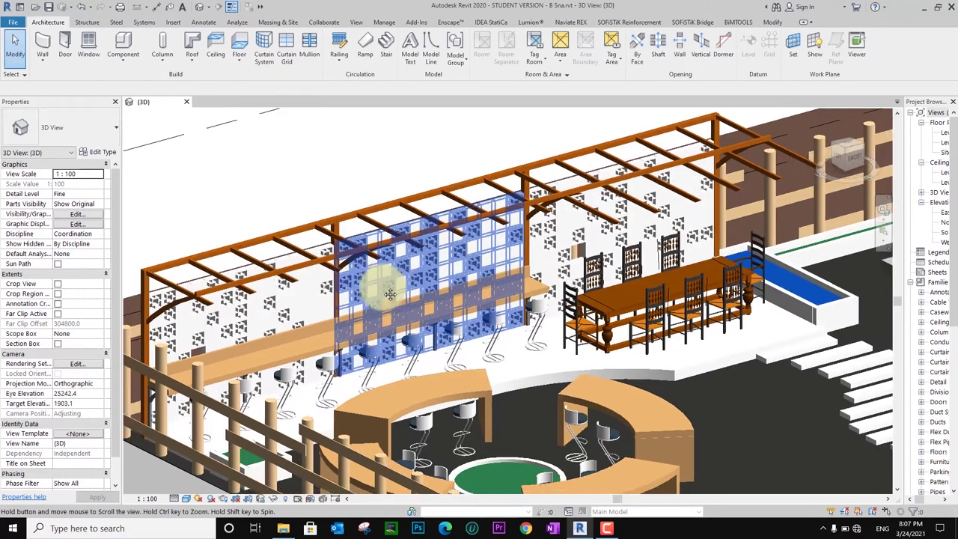
scroll(375, 278, "down", 2)
scroll(449, 291, "down", 3)
scroll(473, 296, "up", 1)
scroll(450, 294, "up", 2)
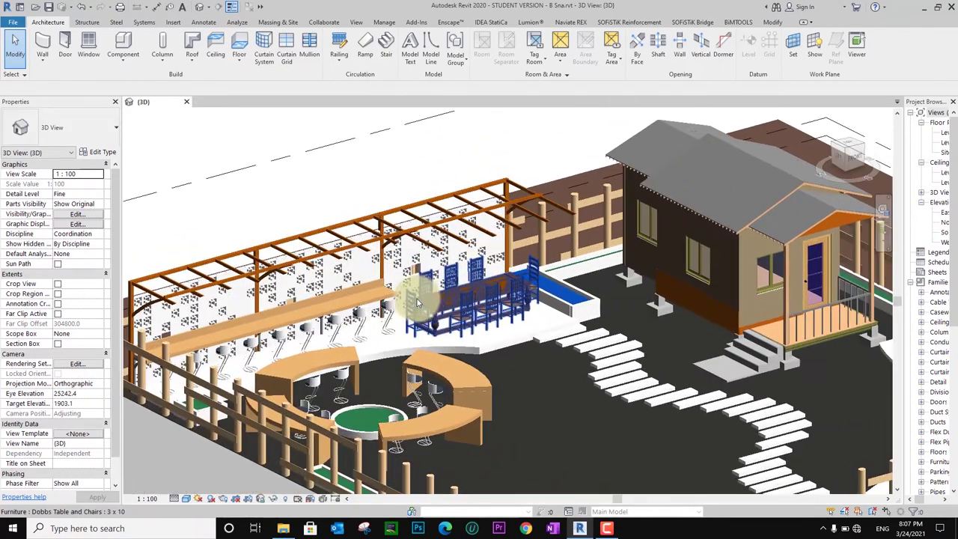
scroll(427, 290, "up", 2)
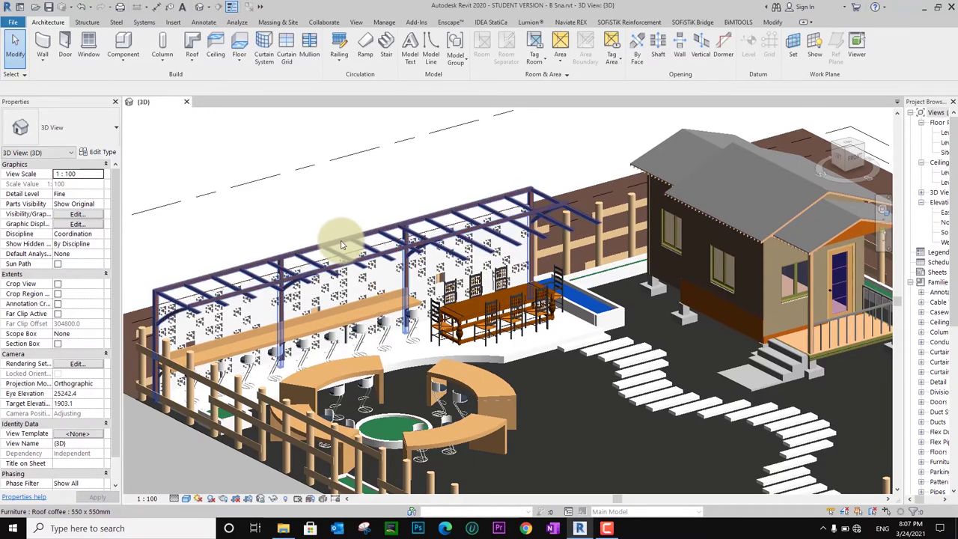
- Centre the view on the pergola and select the Dobbs Table and Chairs beside it
middle_click_drag(345, 232, 365, 256)
scroll(364, 255, "down", 1)
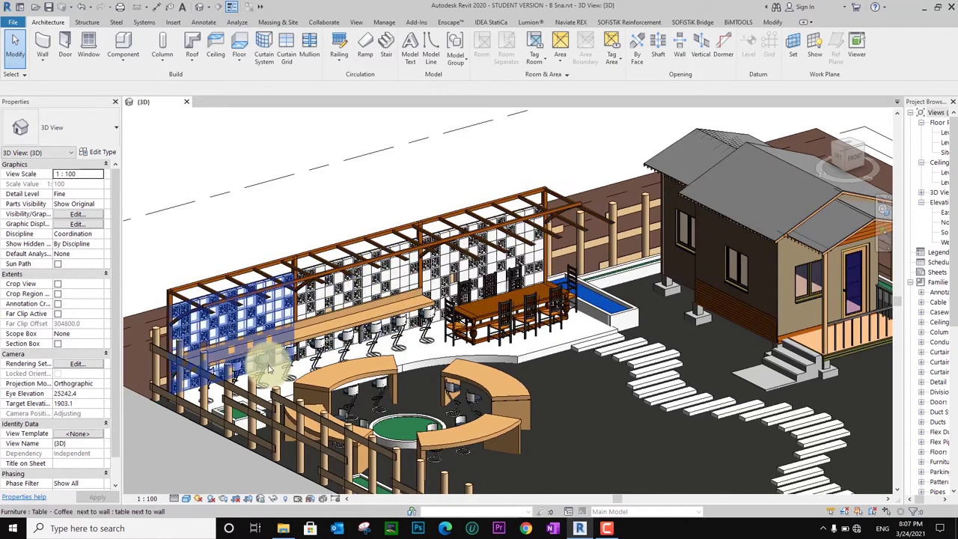
middle_click_drag(558, 350, 561, 403)
scroll(363, 299, "up", 1)
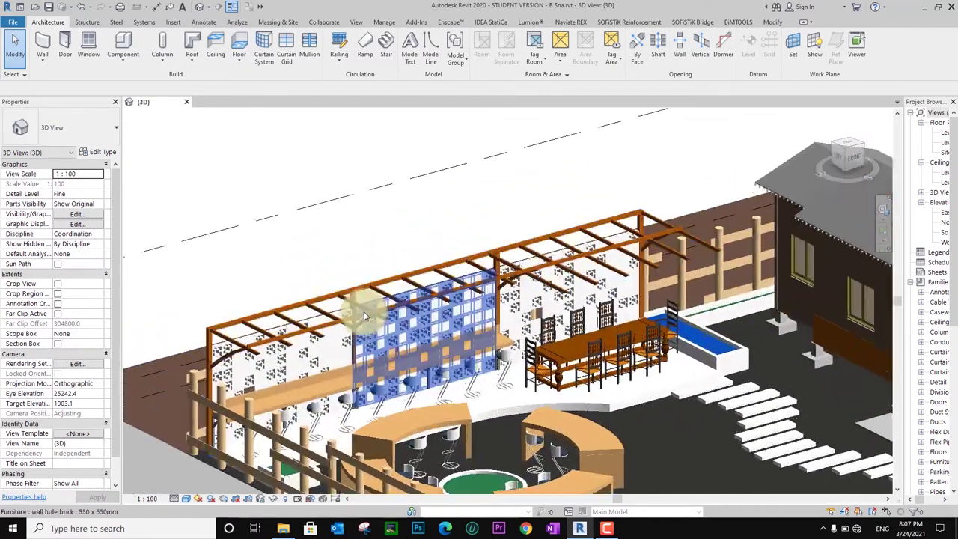
scroll(322, 310, "up", 1)
scroll(316, 296, "up", 1)
middle_click_drag(315, 295, 342, 256)
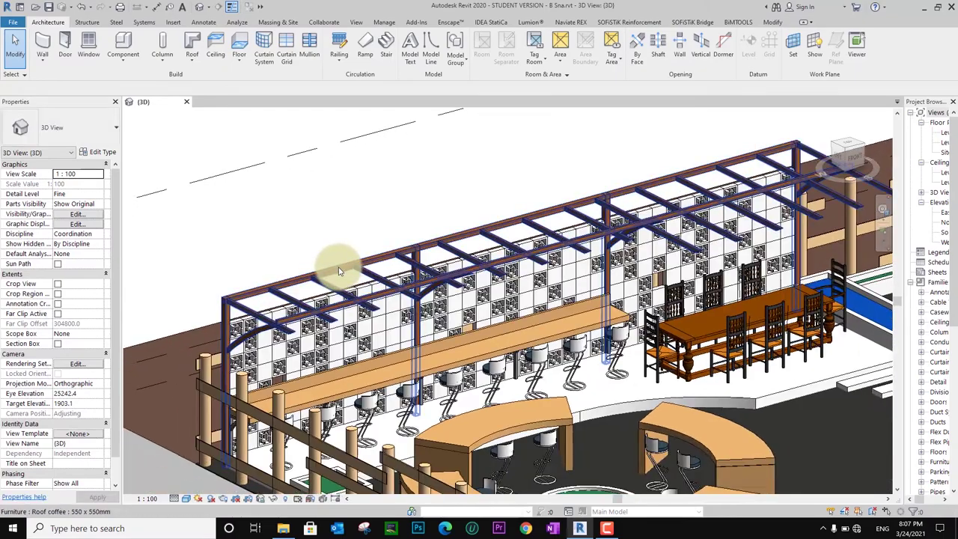
left_click(342, 257)
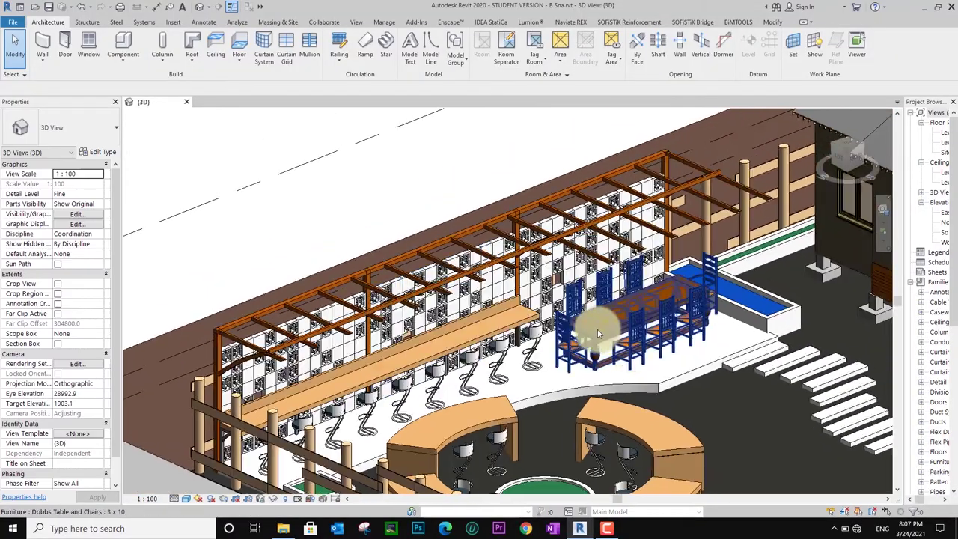
left_click(599, 335)
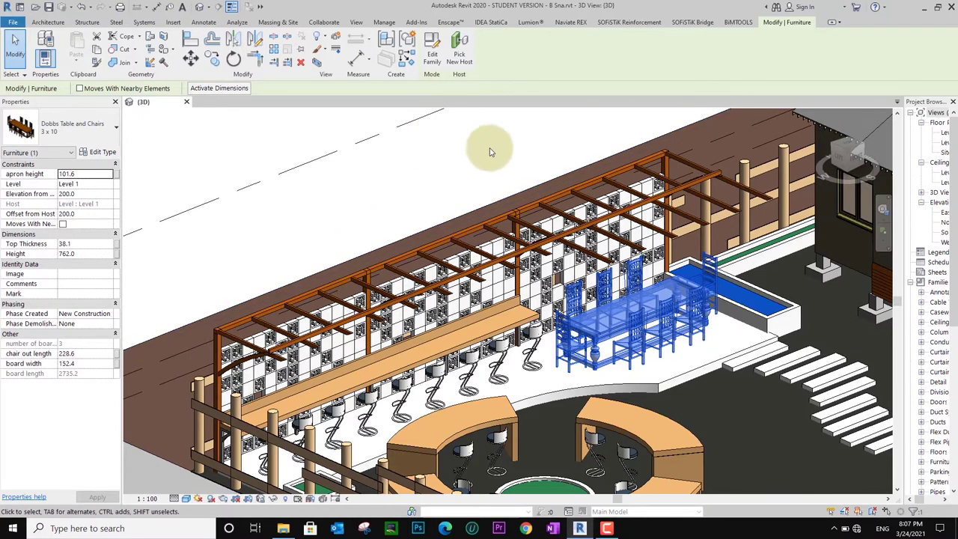
- Edit the Dobbs Table and Chairs family and open its Ref. Level floor plan
left_click(437, 60)
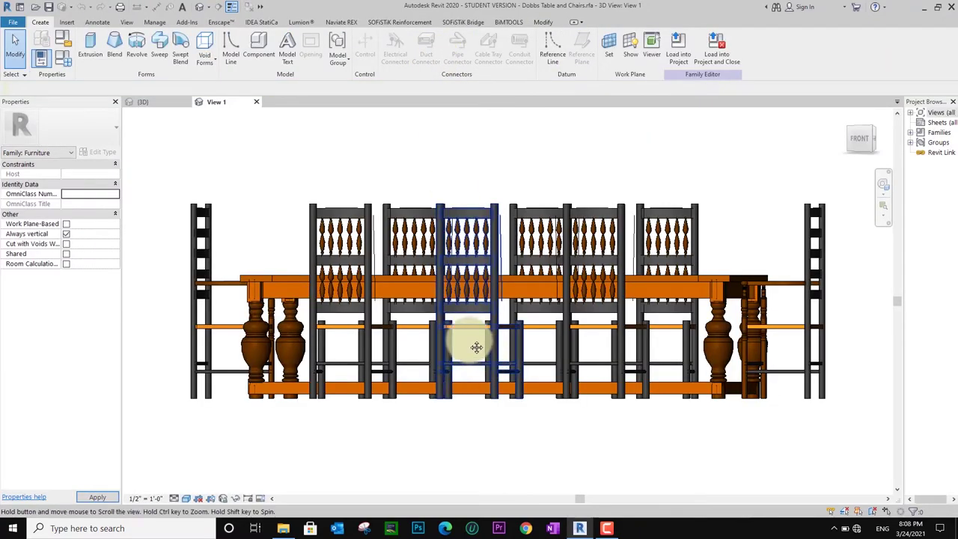
middle_click_drag(474, 336, 494, 423, "shift")
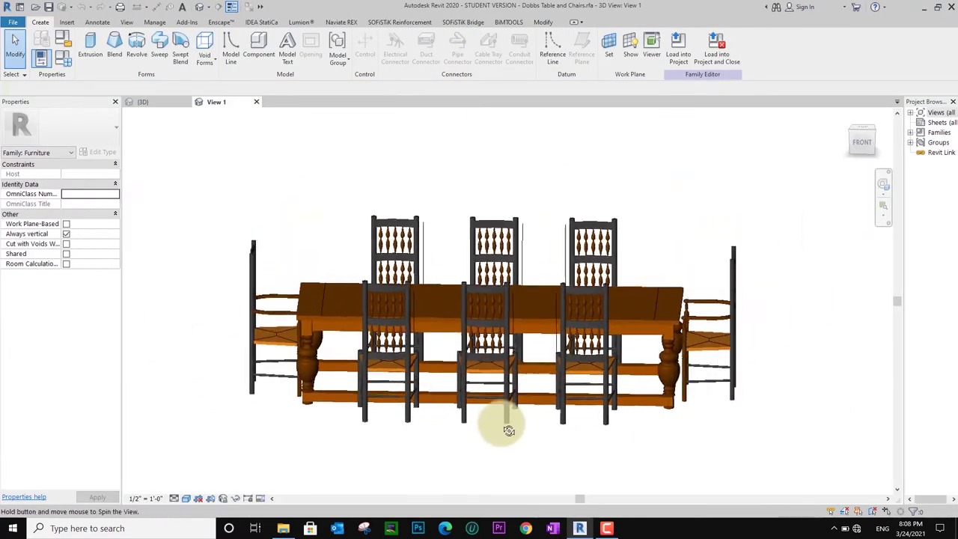
double_click(913, 115)
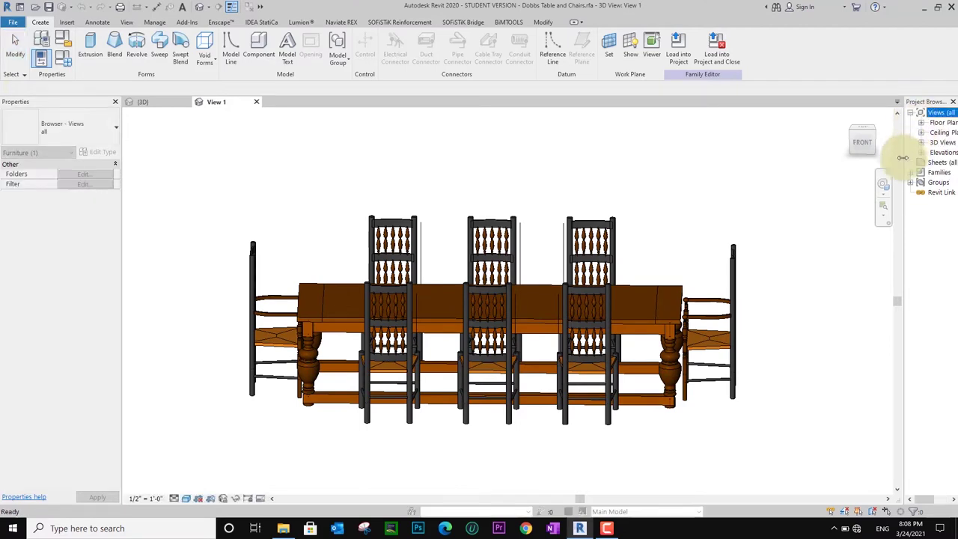
left_click_drag(898, 160, 876, 157)
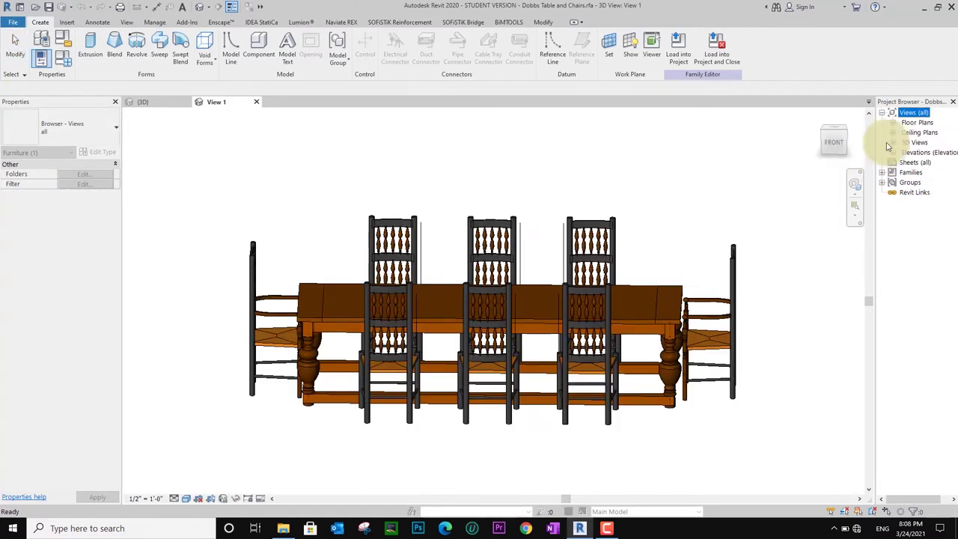
double_click(924, 133)
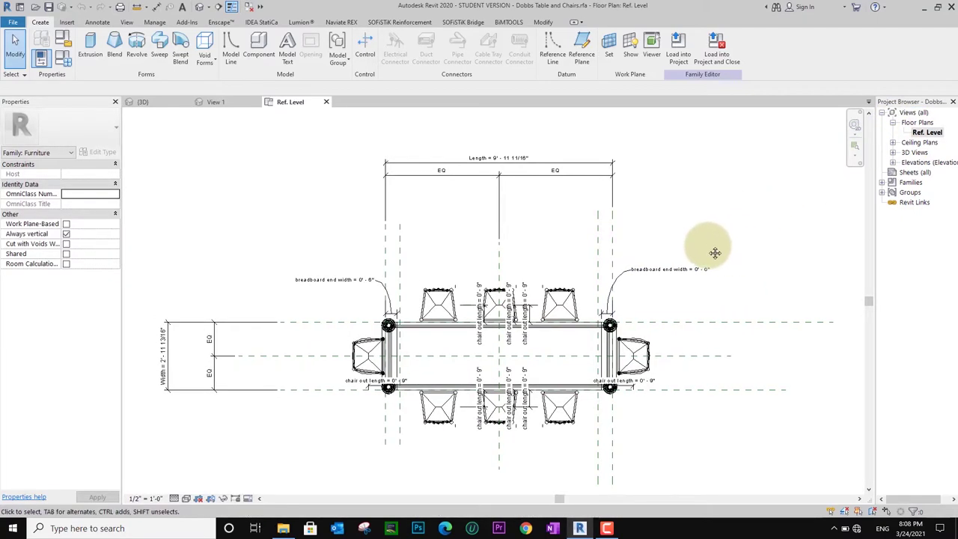
- Delete the top overall length dimensions and the right breadboard label
middle_click_drag(748, 255, 774, 284)
left_click_drag(650, 148, 566, 227)
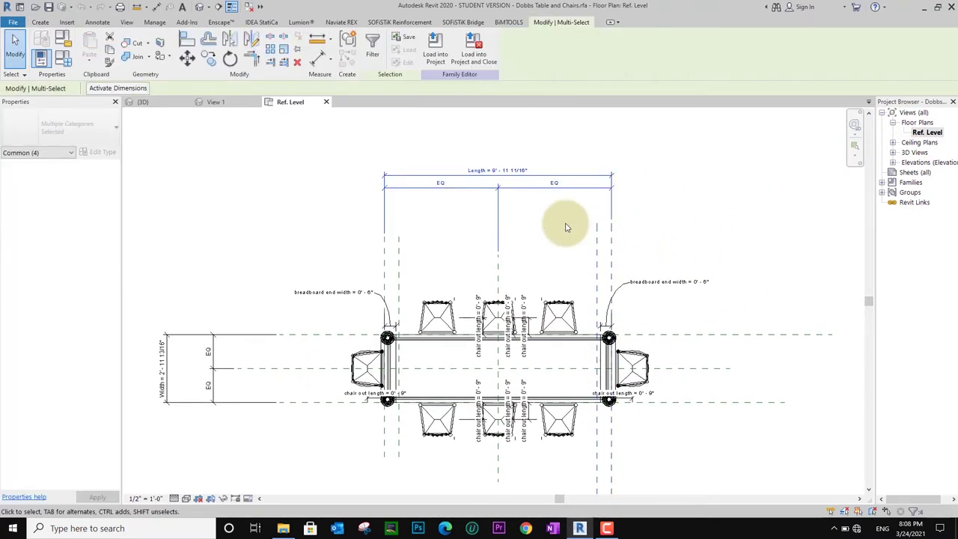
key("Delete")
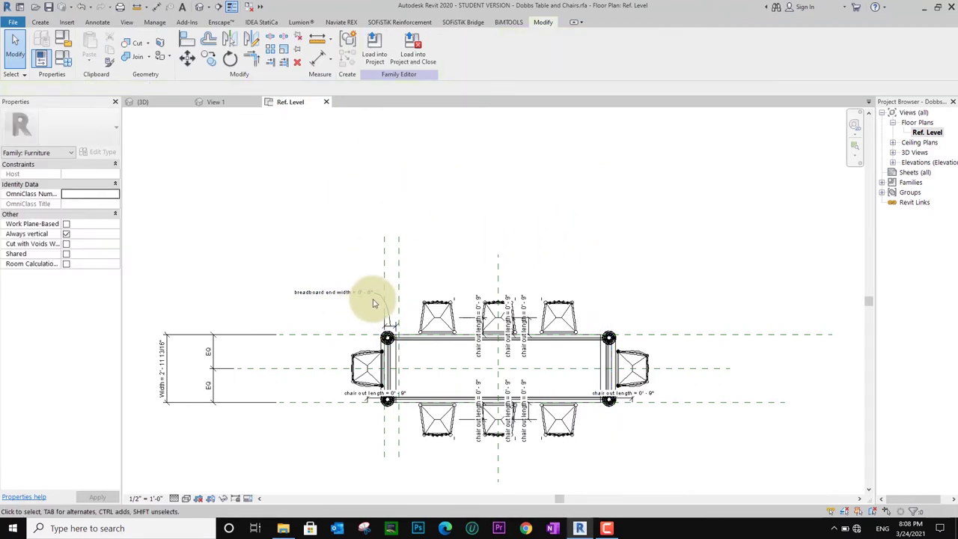
scroll(374, 296, "up", 1)
scroll(374, 292, "up", 1)
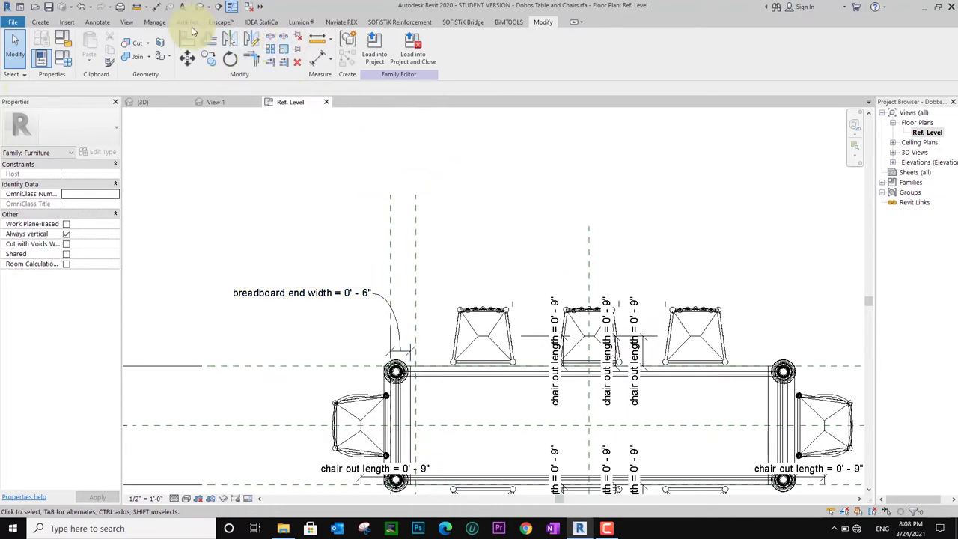
- Change the family's length units to Millimeters in Project Units
left_click(153, 22)
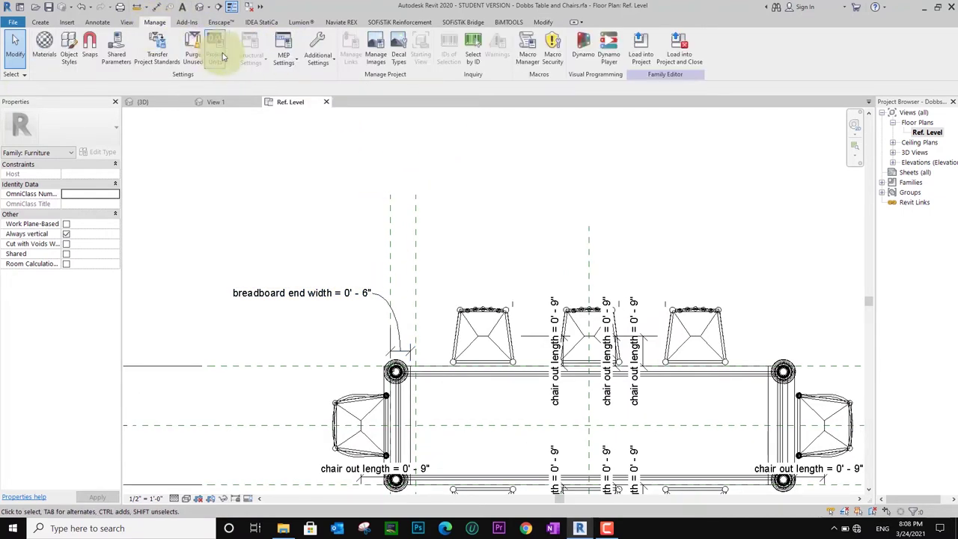
left_click(218, 57)
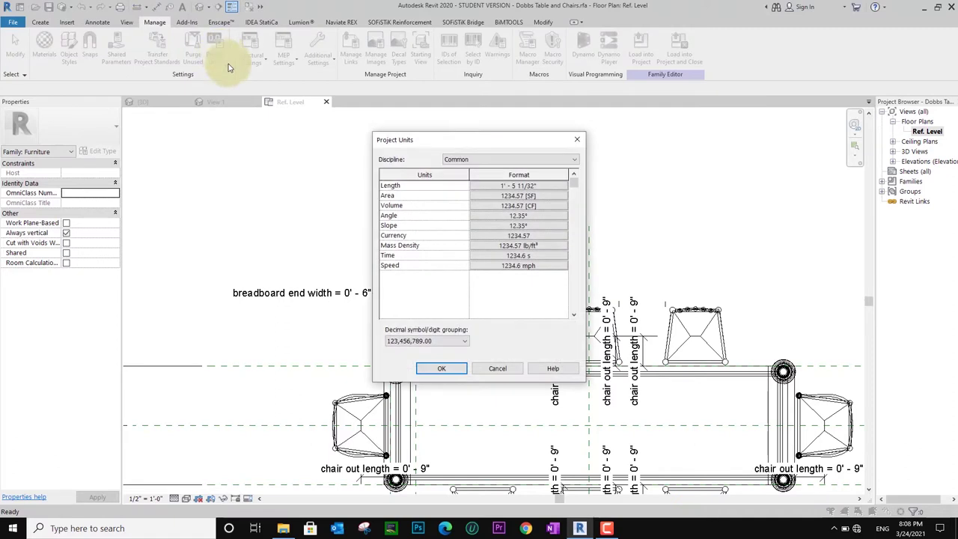
left_click(524, 186)
left_click(533, 203)
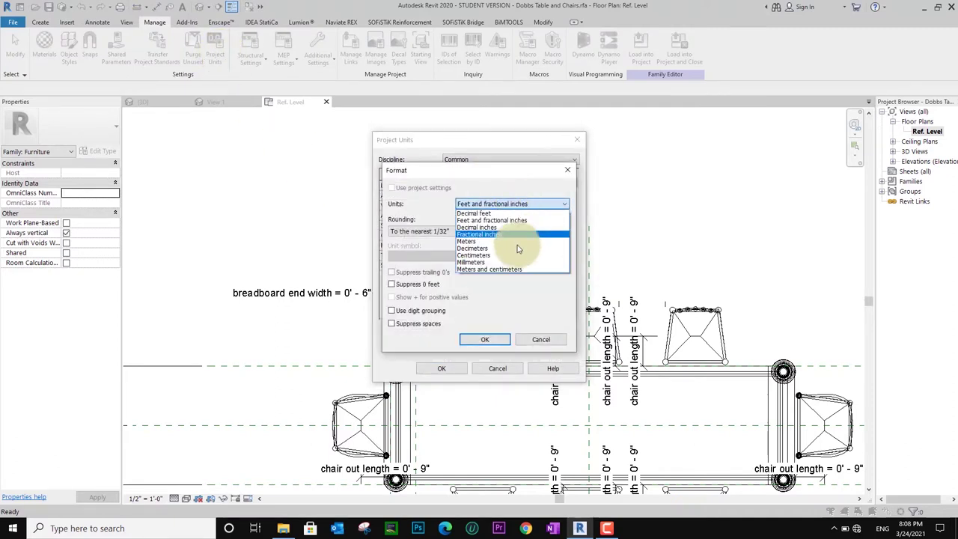
left_click(494, 263)
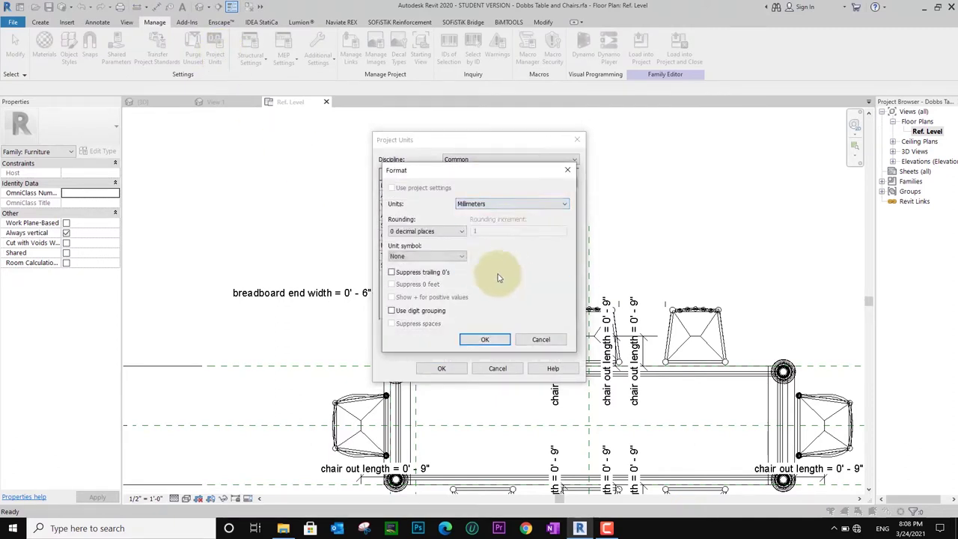
left_click(485, 339)
left_click(458, 369)
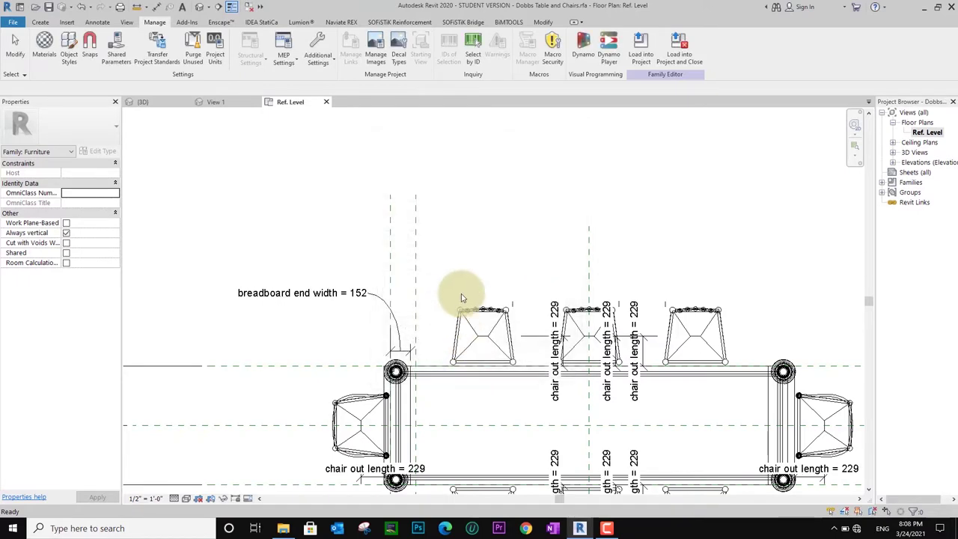
scroll(455, 229, "down", 2)
- Delete the top-left chair, the table top and the left-end chair with their dimensions
middle_click_drag(504, 272, 534, 265)
left_click_drag(515, 238, 428, 307)
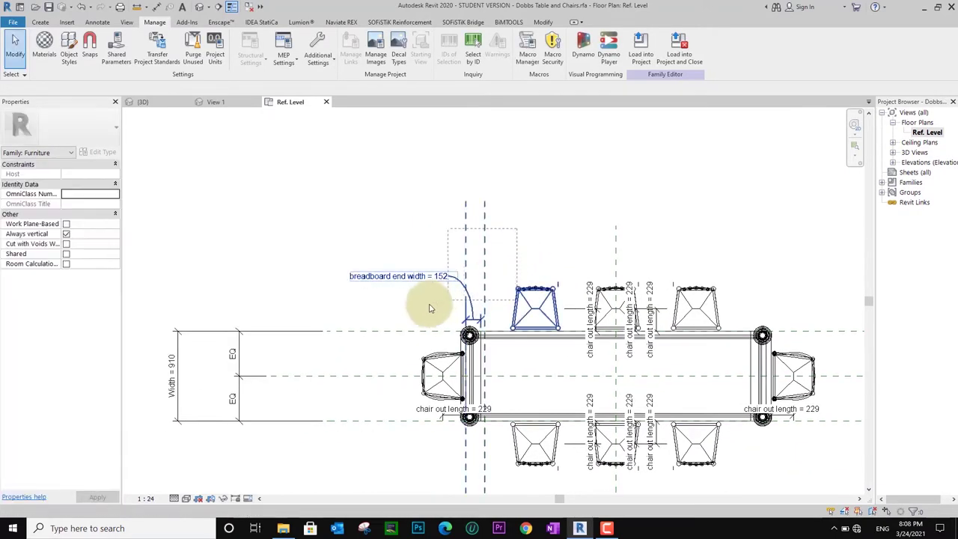
key("Delete")
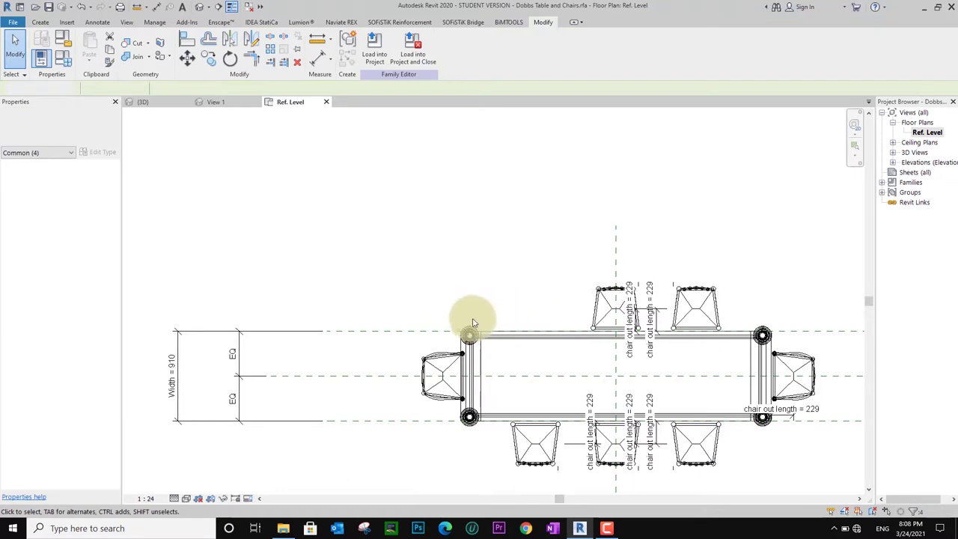
left_click(432, 352)
key("Delete")
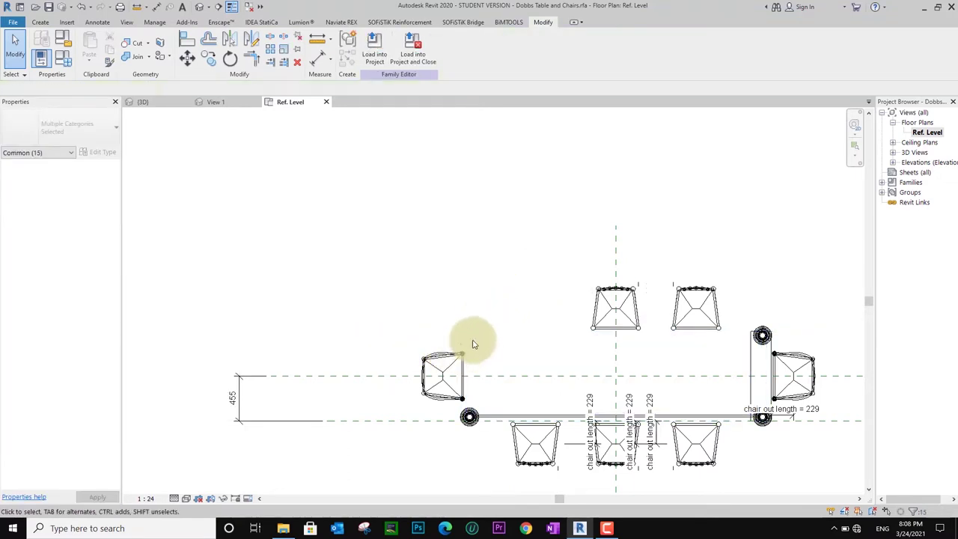
left_click_drag(397, 319, 483, 439)
key("Escape")
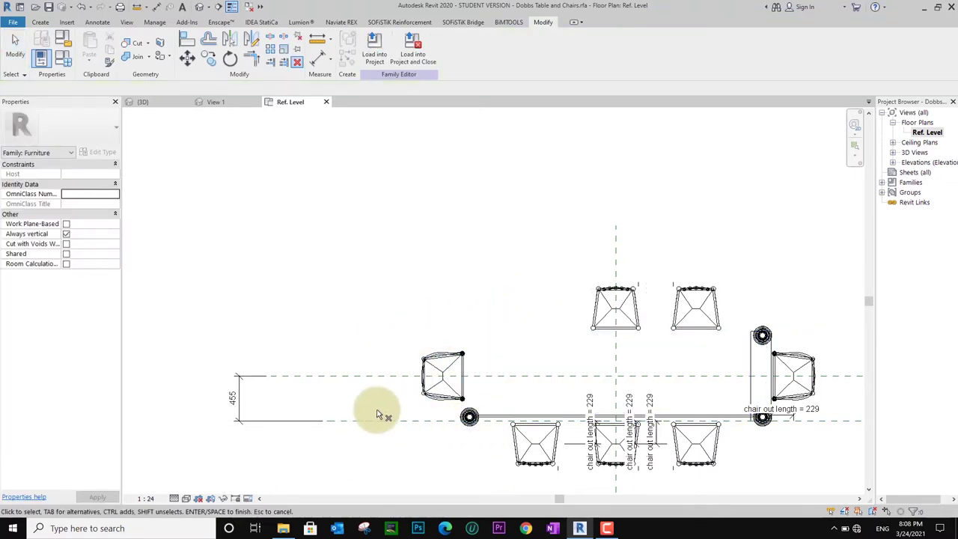
left_click(446, 372)
key("Delete")
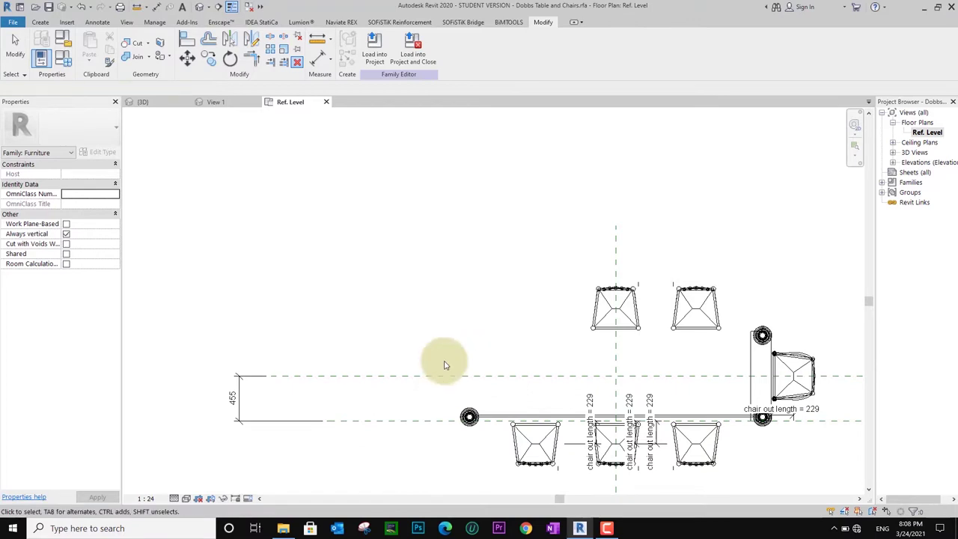
scroll(445, 337, "down", 2)
- Delete the 455 dimension, the lower chairs, the lower reference plane and the upper chairs
left_click(292, 362)
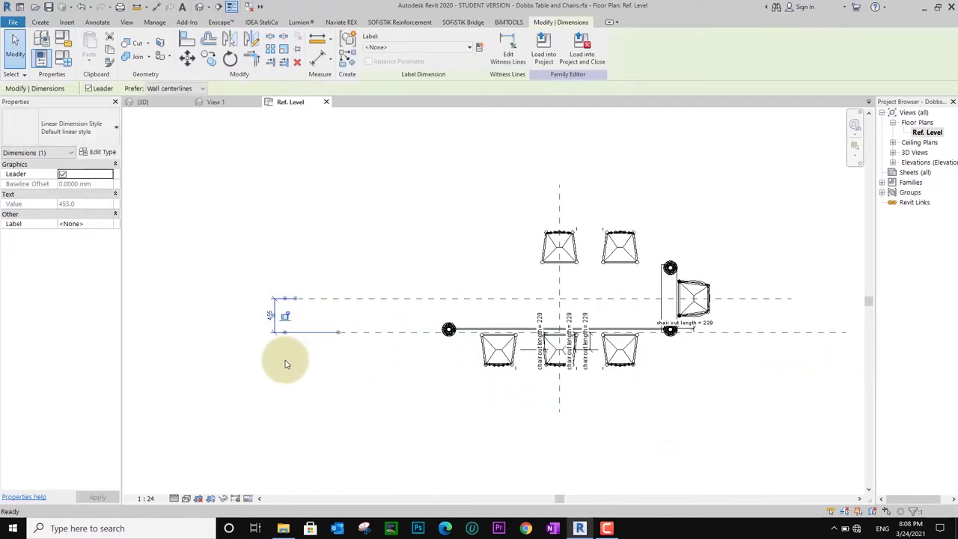
key("Delete")
left_click_drag(324, 307, 663, 408)
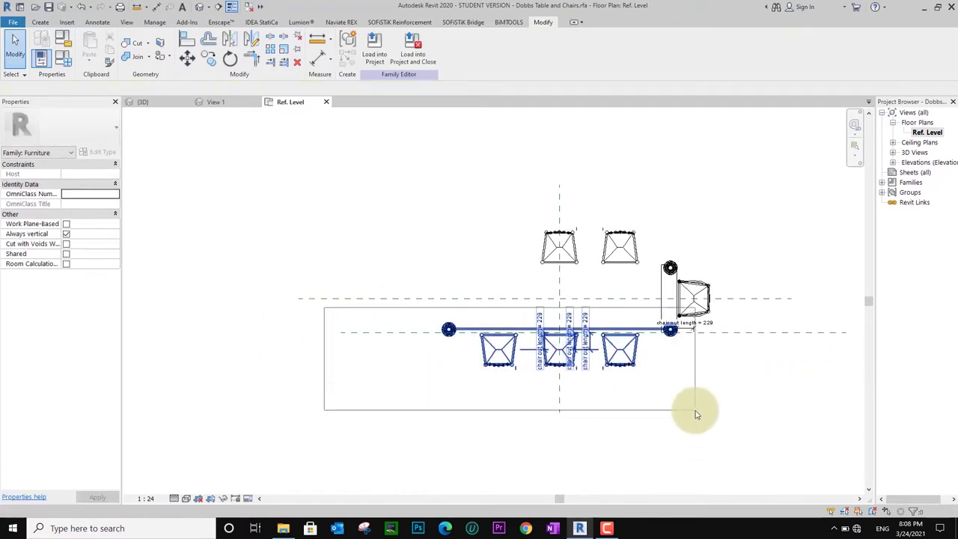
key("Delete")
left_click(606, 338)
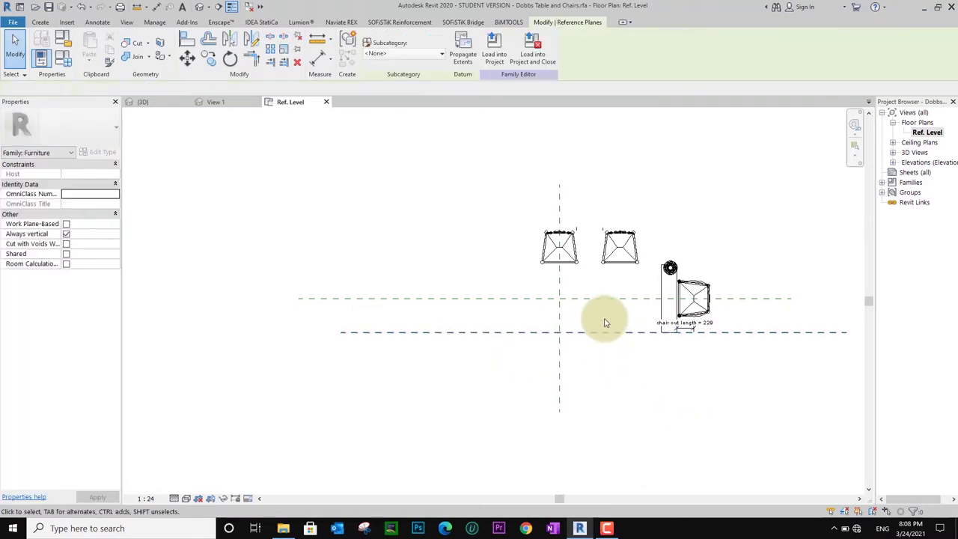
key("Delete")
mouse_move(519, 212)
left_mouse_down()
mouse_move(650, 270)
mouse_move(733, 359)
left_mouse_up()
key("Delete")
key("Delete")
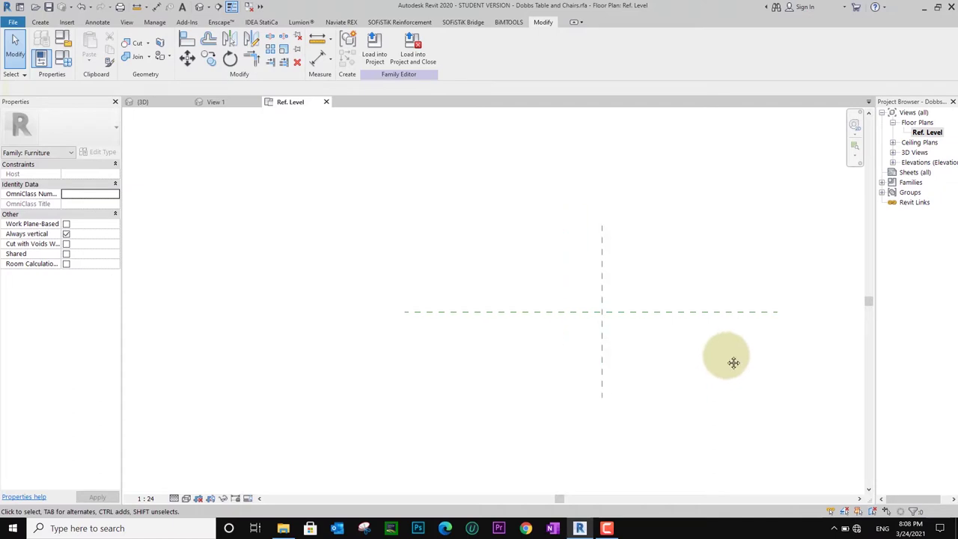
middle_click_drag(733, 362, 648, 365)
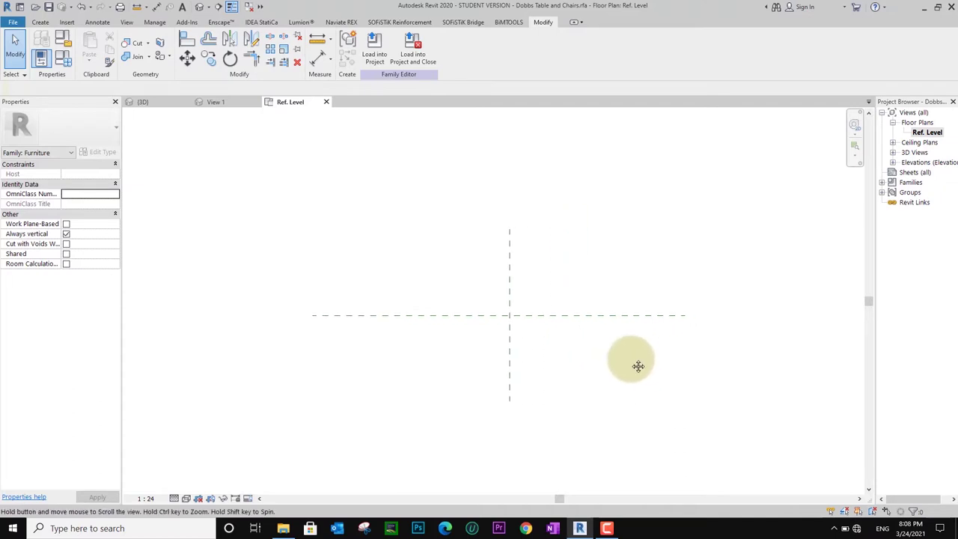
- In the Back elevation, delete the horizontal reference planes and dimensions, then return to Ref. Level
left_click(892, 163)
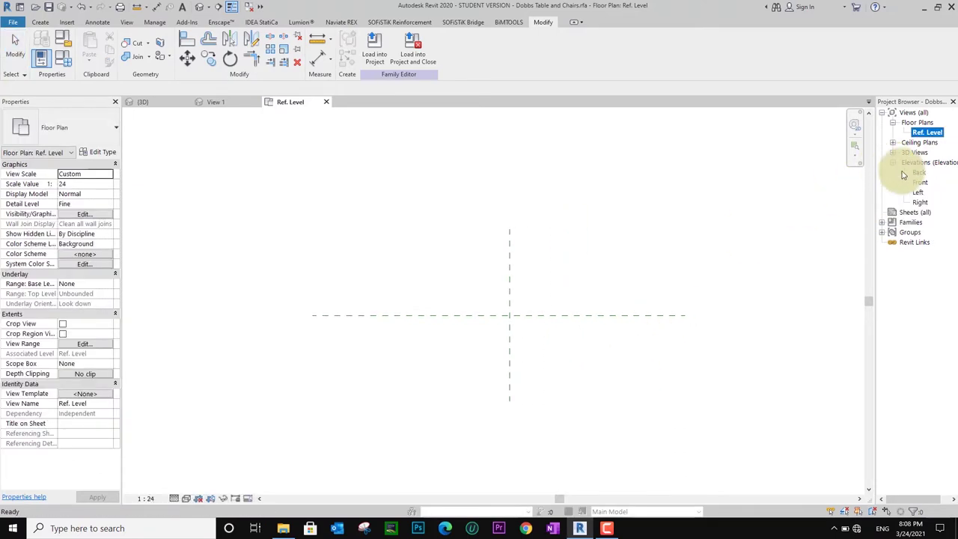
double_click(920, 172)
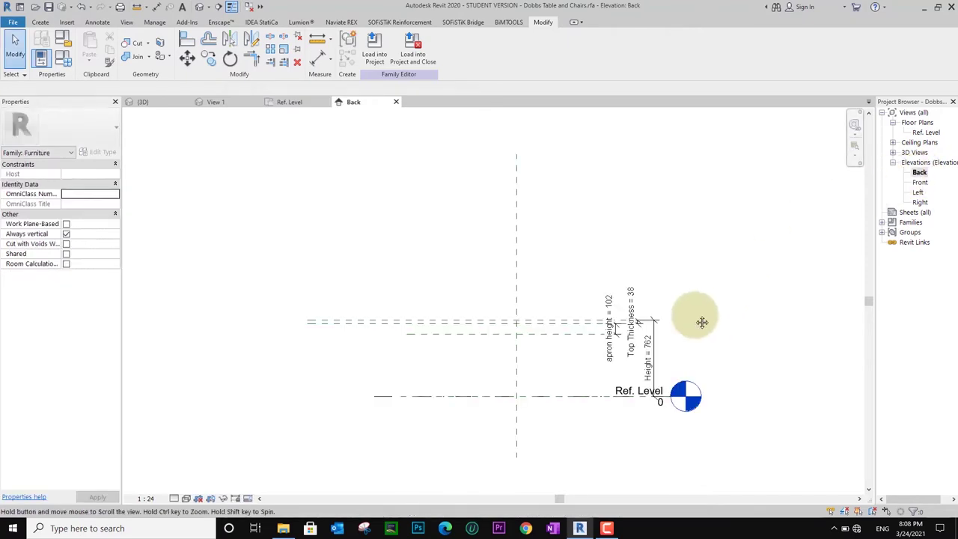
middle_click_drag(701, 316, 683, 319)
left_click_drag(664, 348, 566, 296)
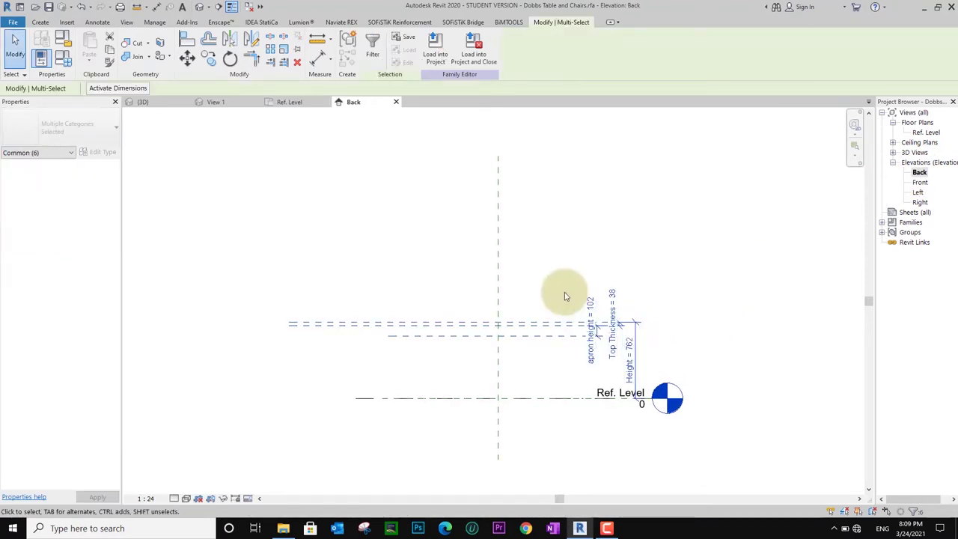
key("Delete")
middle_click_drag(599, 298, 592, 289)
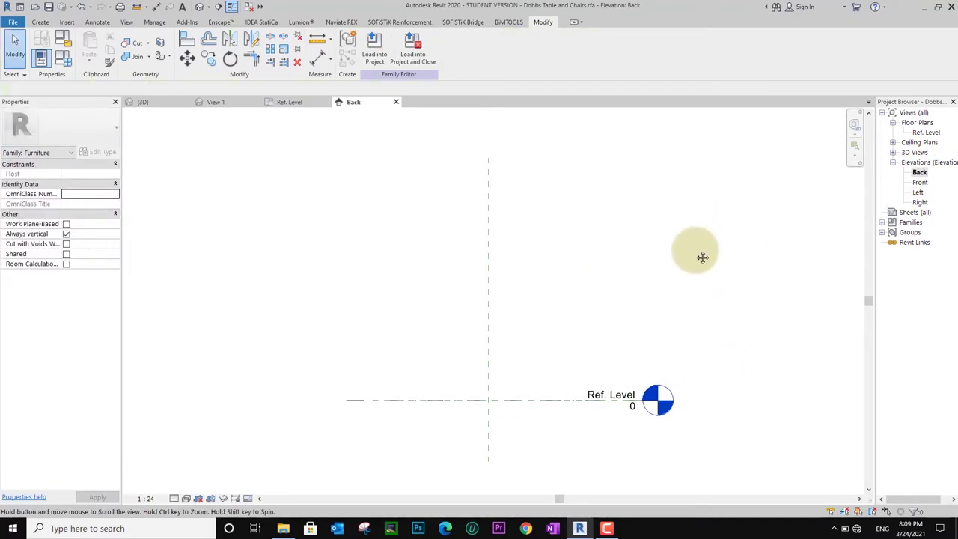
left_click(925, 134)
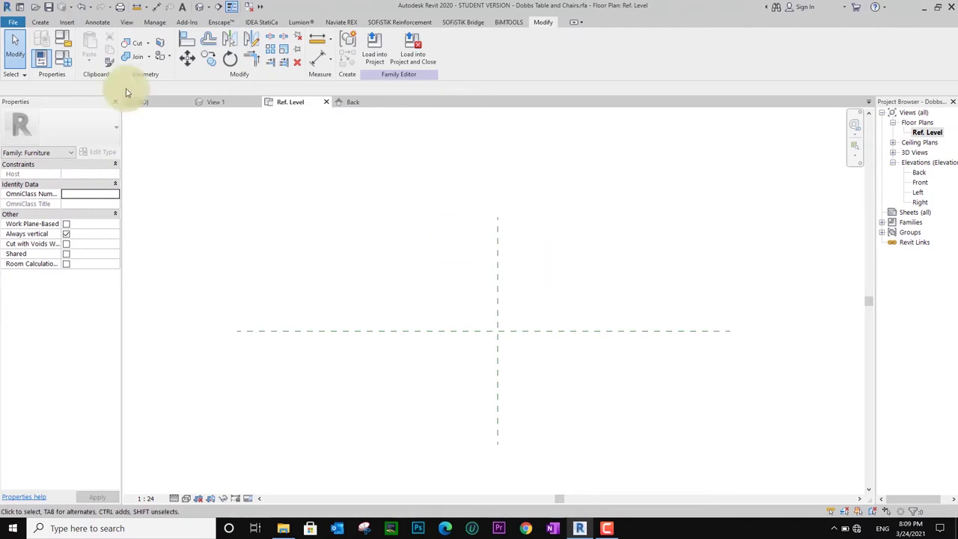
- Start a new extrusion and draw a small rectangle on the horizontal reference plane
left_click(41, 23)
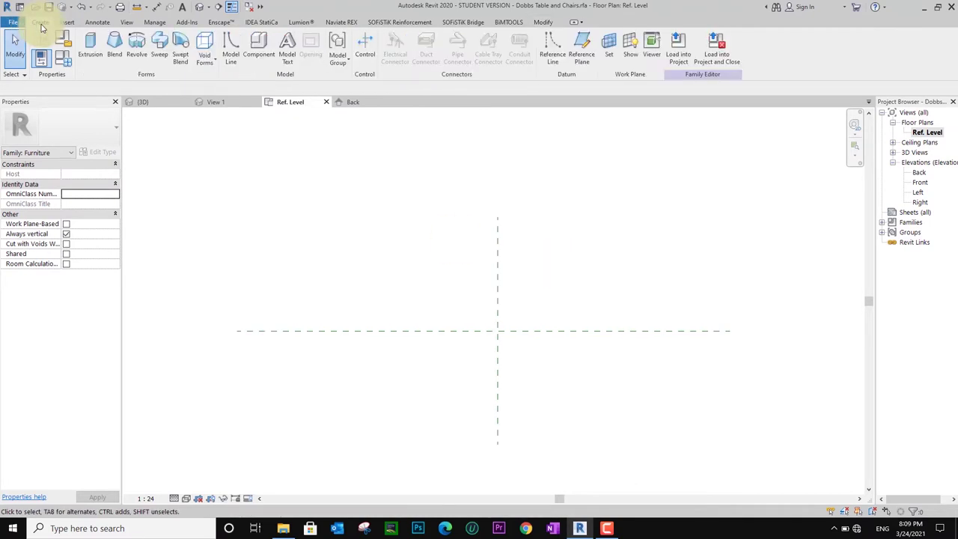
left_click(89, 48)
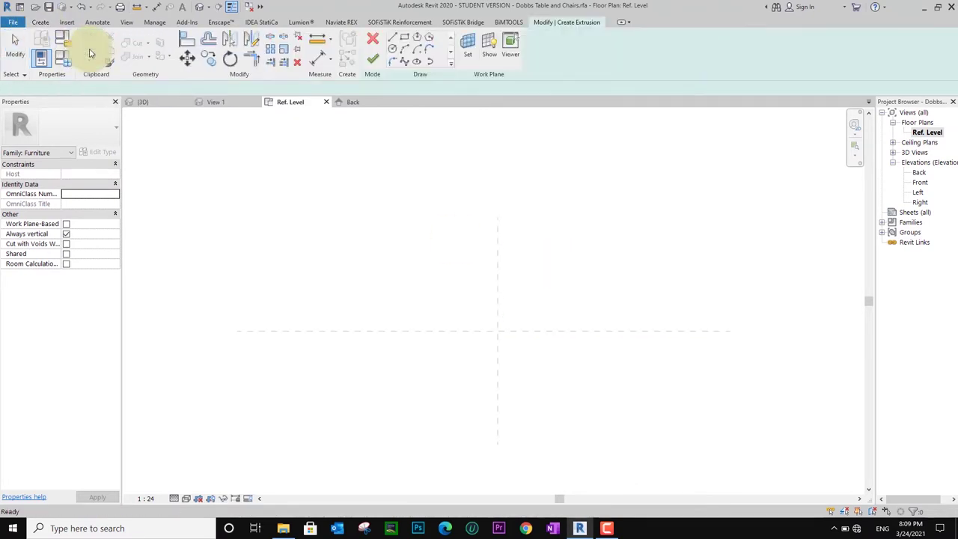
left_click(405, 38)
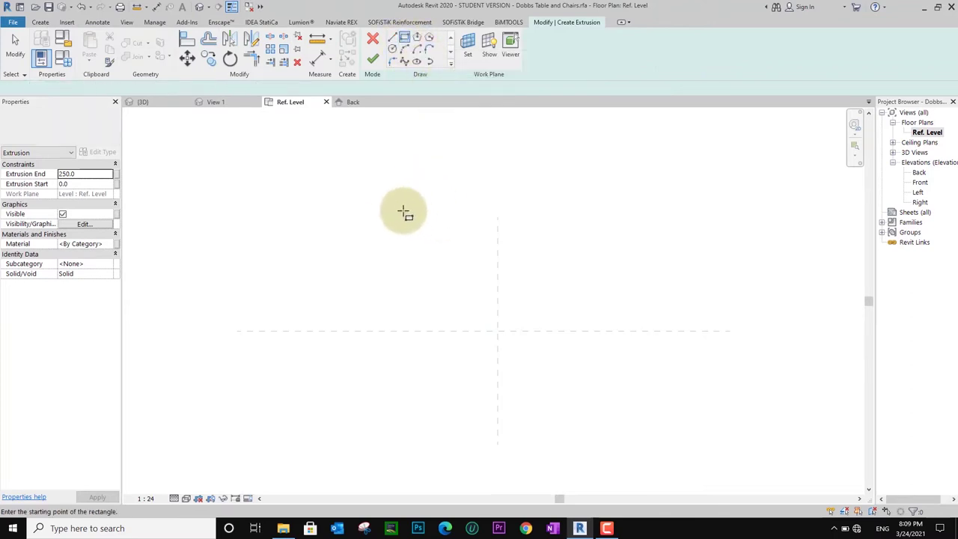
left_click(271, 328)
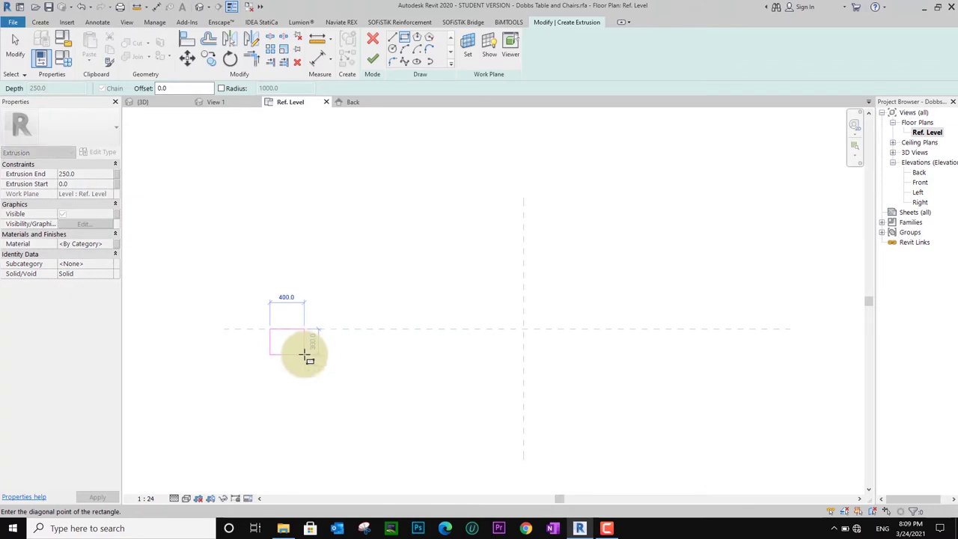
left_click(305, 354)
key("Escape")
key("Escape")
- Set the rectangle's width and height dimensions to 100, making a 100 × 100 square
left_click(304, 344)
type("1")
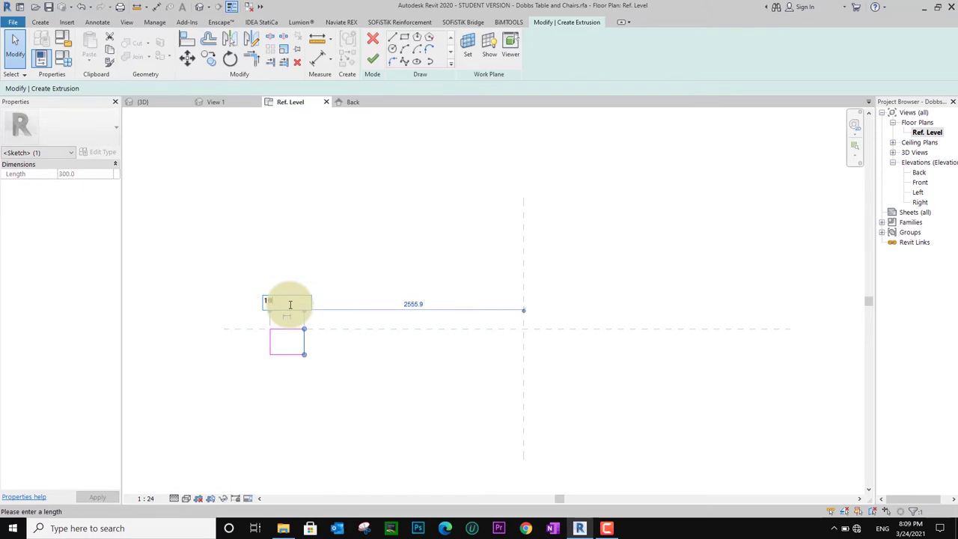
type("00")
key("Return")
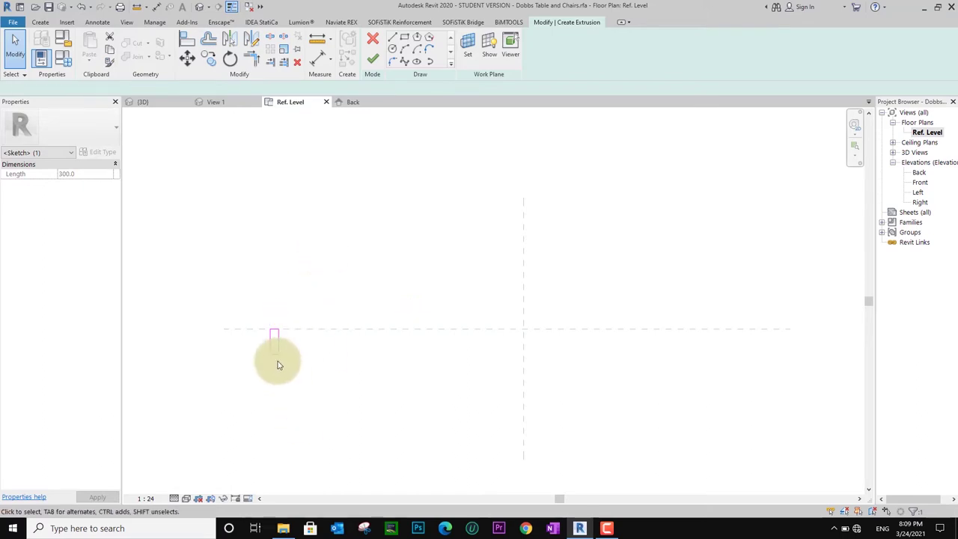
left_click(277, 363)
left_click(274, 355)
scroll(255, 346, "up", 2)
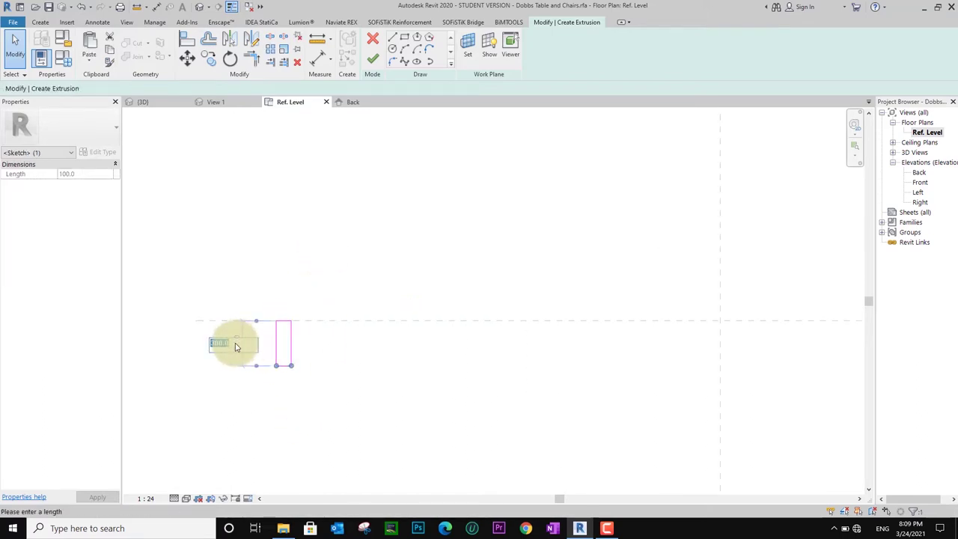
type("100")
key("Return")
scroll(331, 273, "down", 2)
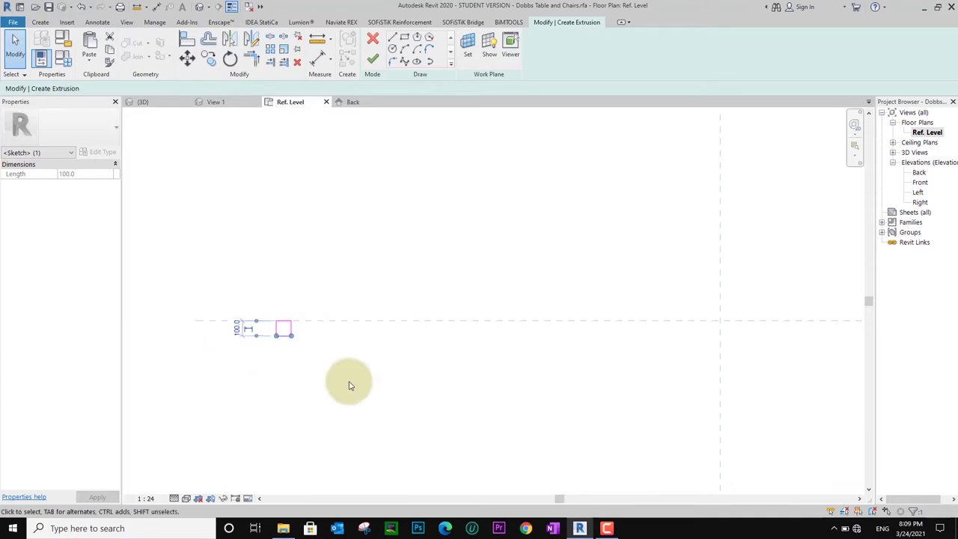
mouse_move(348, 385)
middle_mouse_down()
mouse_move(365, 416)
mouse_move(357, 395)
middle_mouse_up()
left_click(365, 416)
scroll(365, 412, "down", 1)
scroll(365, 400, "down", 1)
scroll(366, 393, "down", 1)
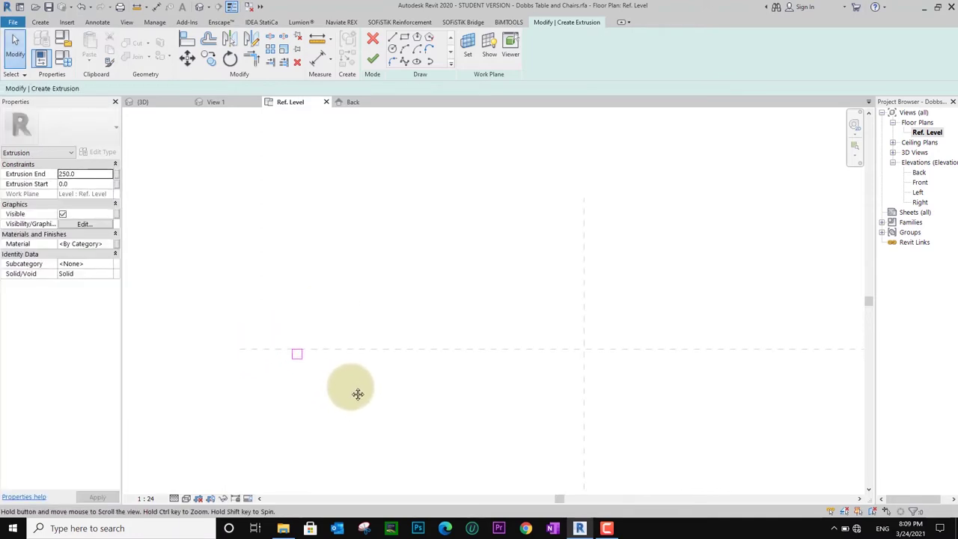
- Associate the extrusion's Material with a new family parameter for material
left_click(116, 244)
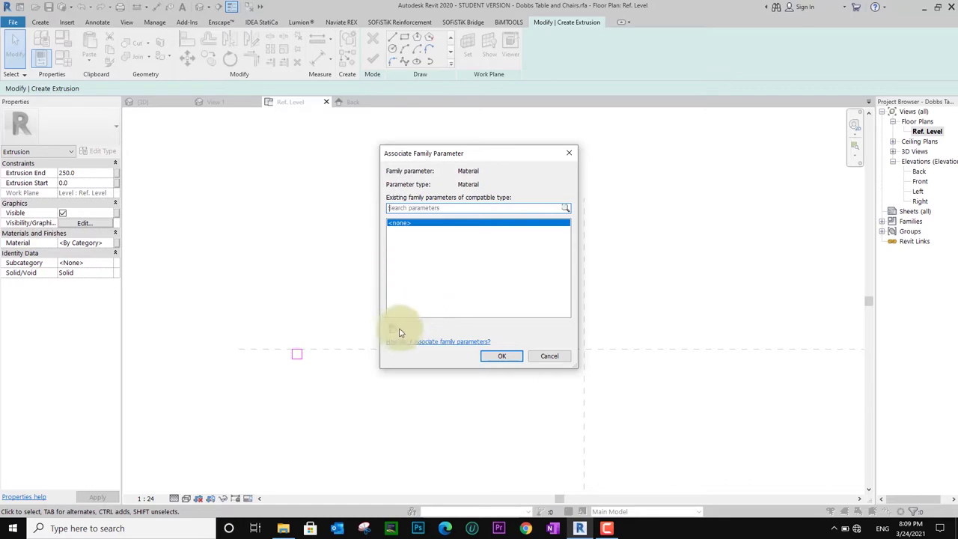
left_click(394, 335)
type("material")
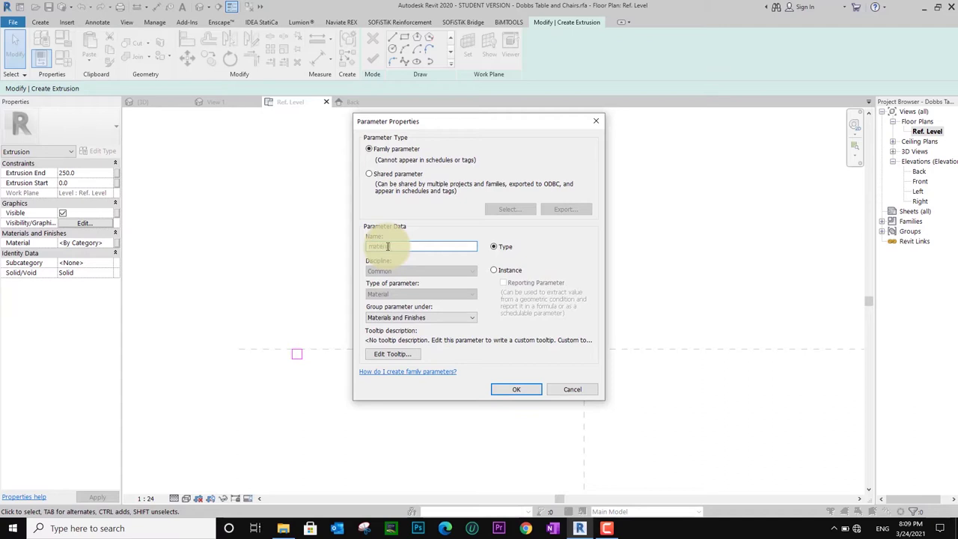
key("Return")
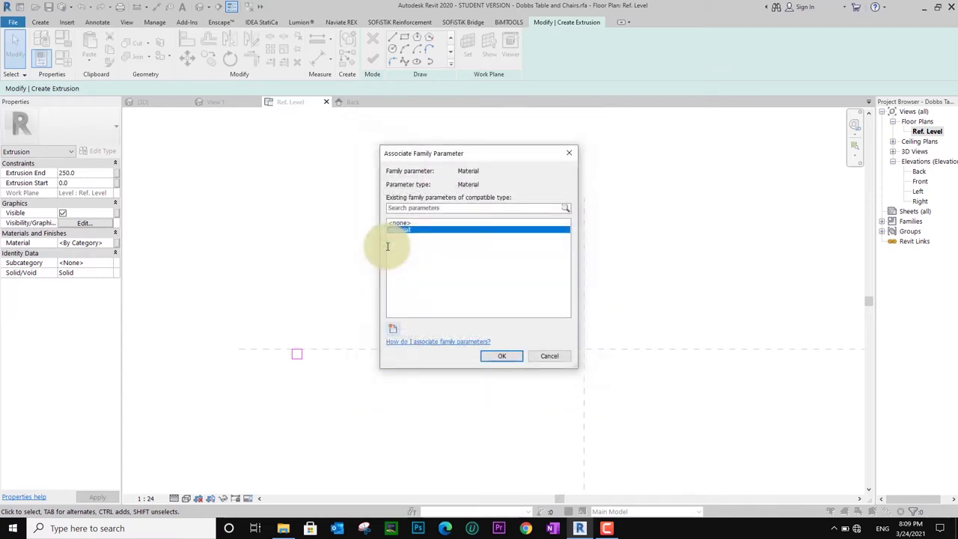
left_click(506, 360)
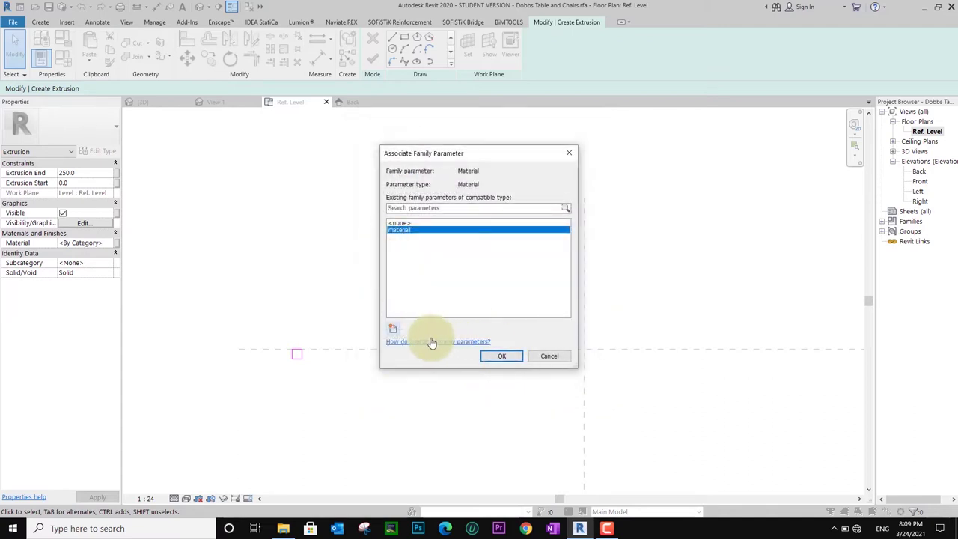
left_click(499, 358)
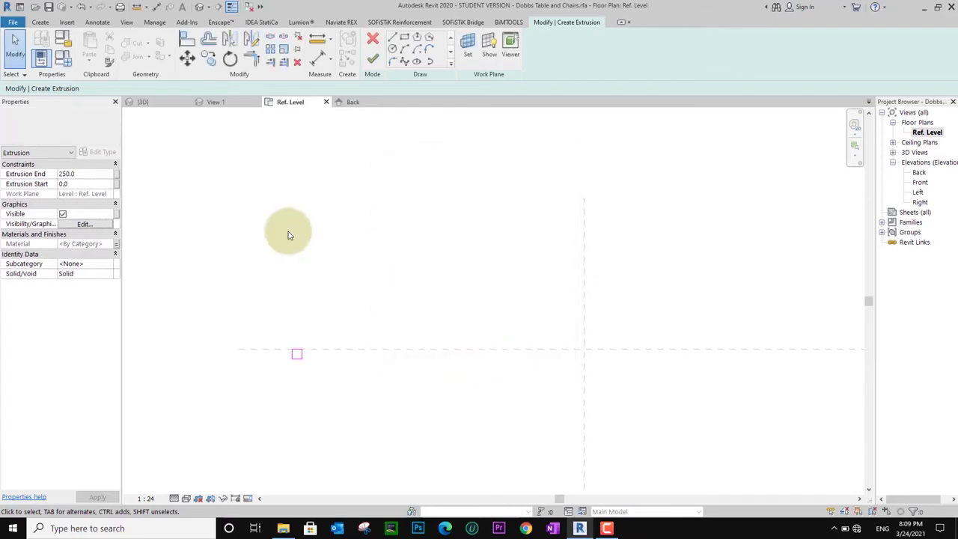
- In Family Types, delete the Length, Height, Top Thickness and Width parameters
left_click(65, 66)
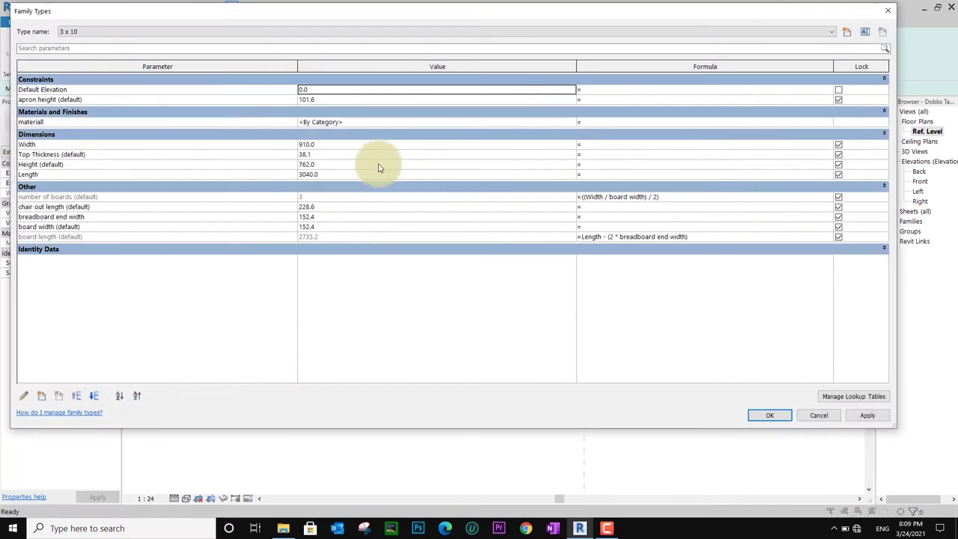
left_click(129, 176)
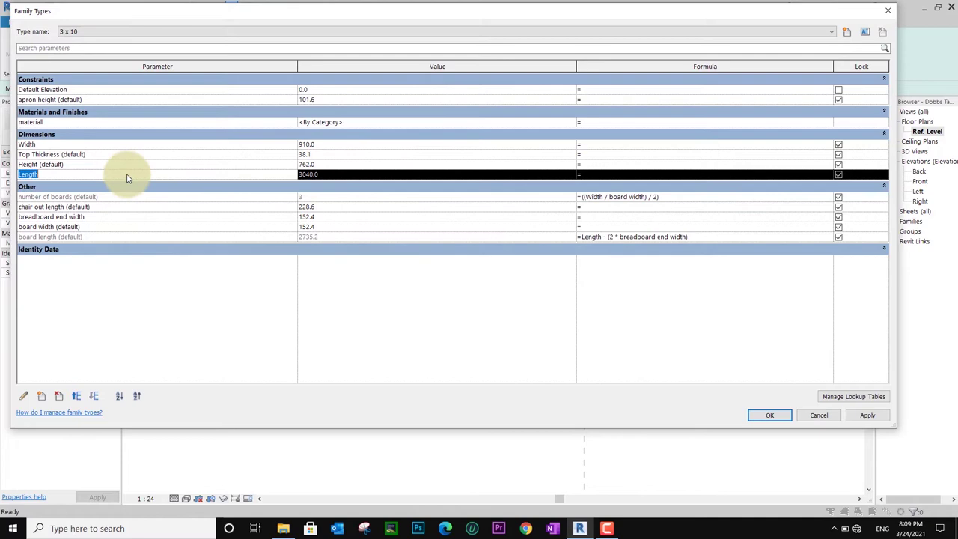
left_click(59, 401)
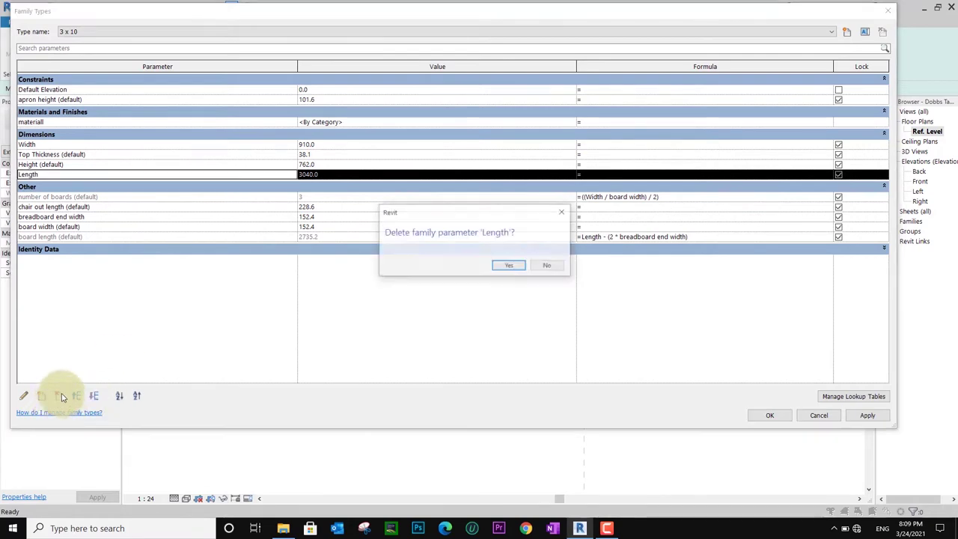
left_click(494, 266)
left_click(112, 165)
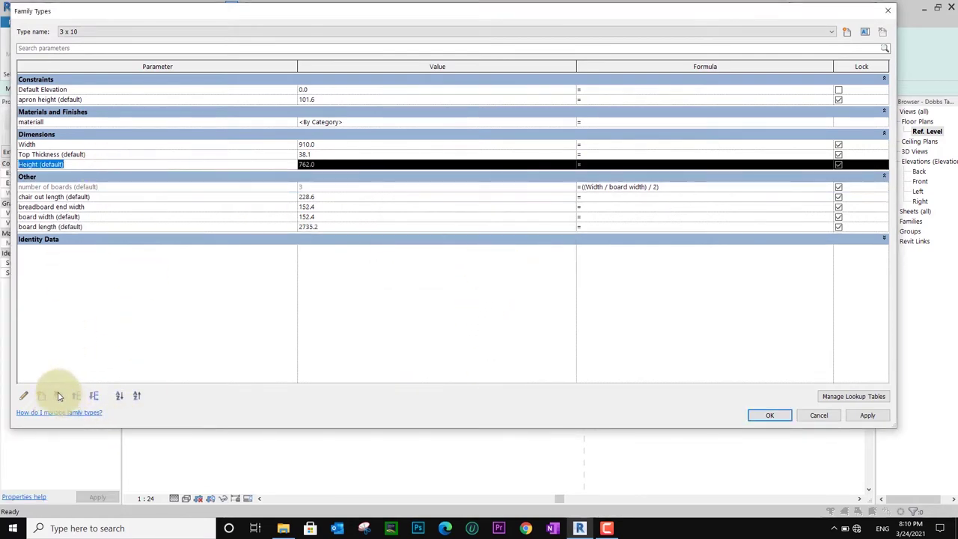
left_click(59, 395)
left_click(506, 266)
left_click(127, 154)
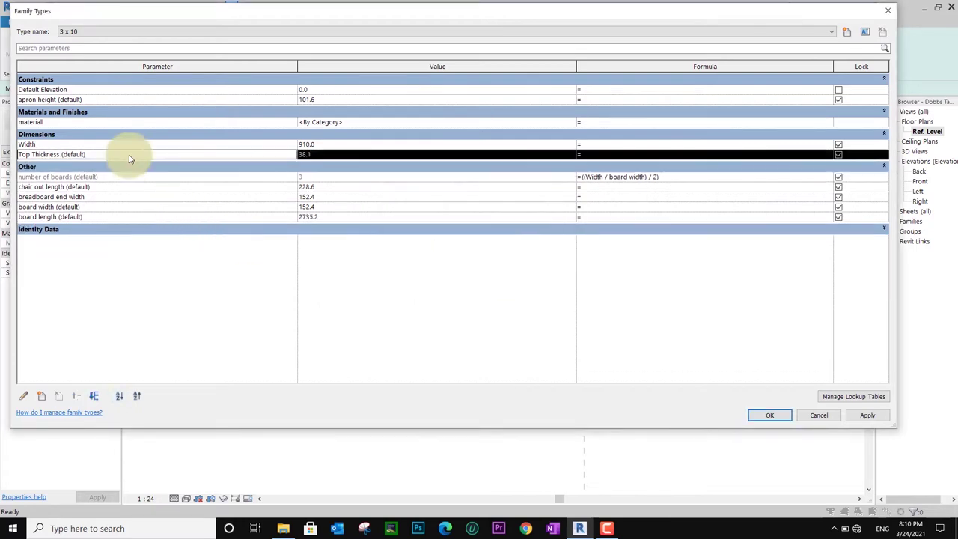
left_click(59, 396)
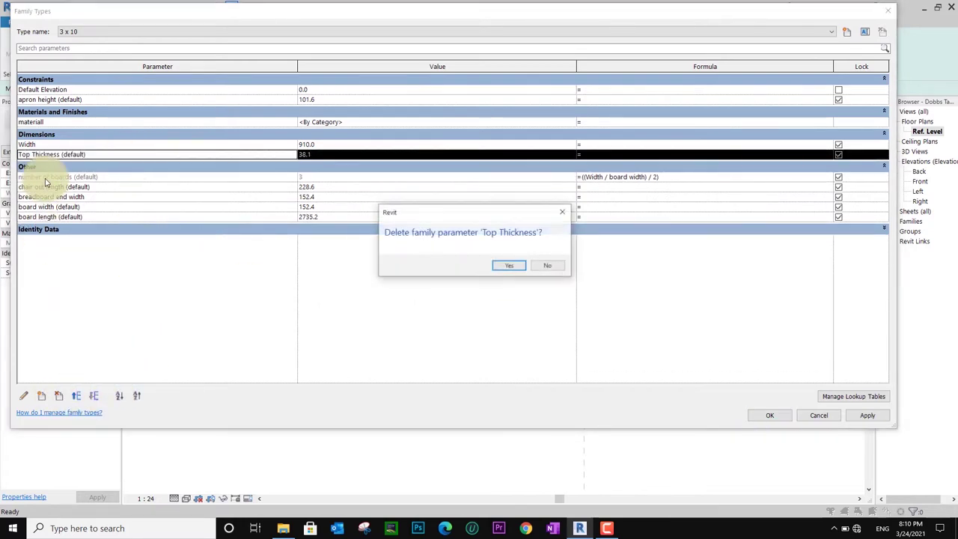
left_click(496, 268)
left_click(115, 145)
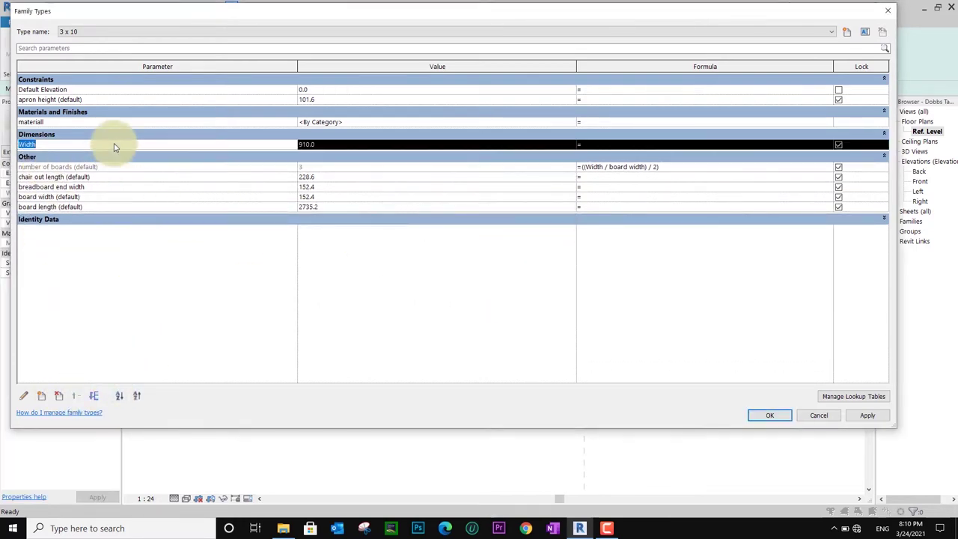
left_click(57, 396)
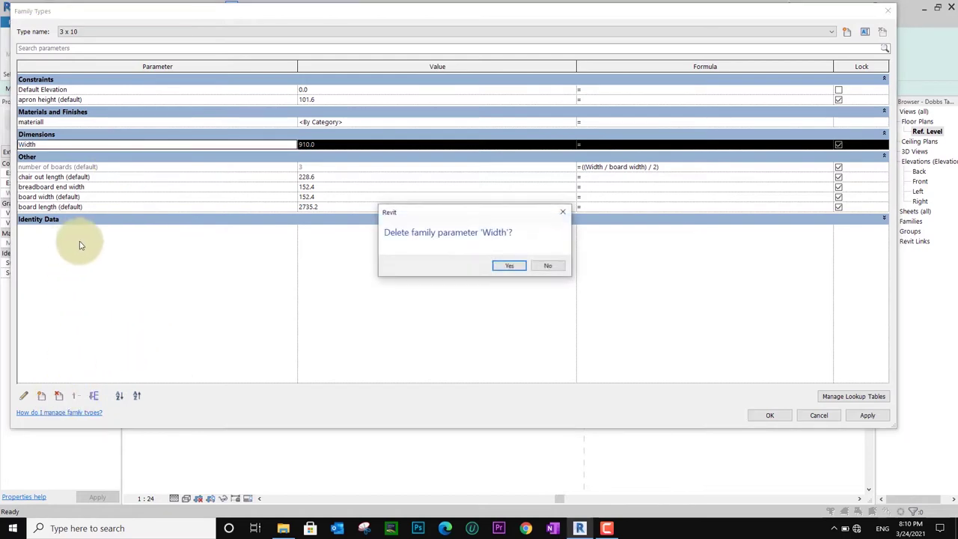
left_click(496, 267)
- Delete board length, board width, breadboard end width, number of boards and chair out length parameters
left_click(224, 183)
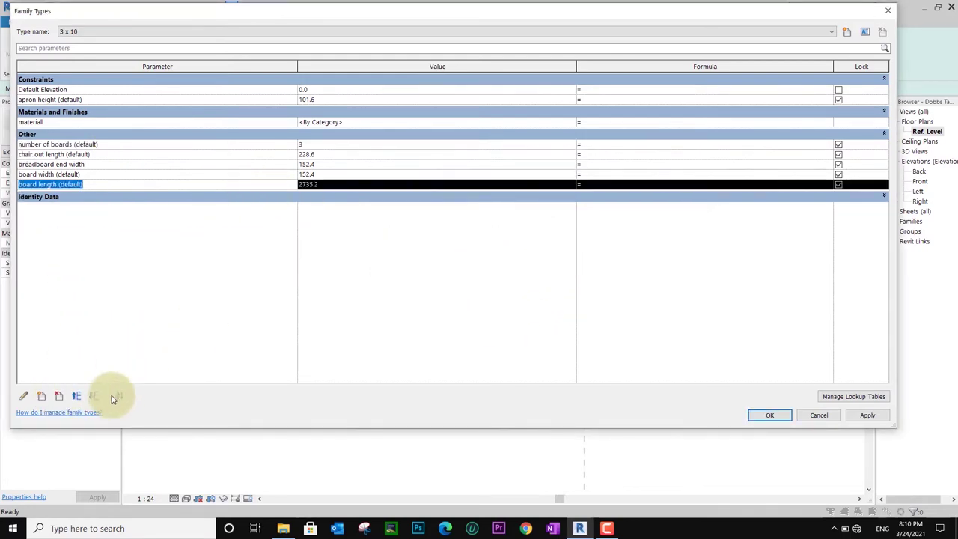
left_click(59, 396)
left_click(508, 267)
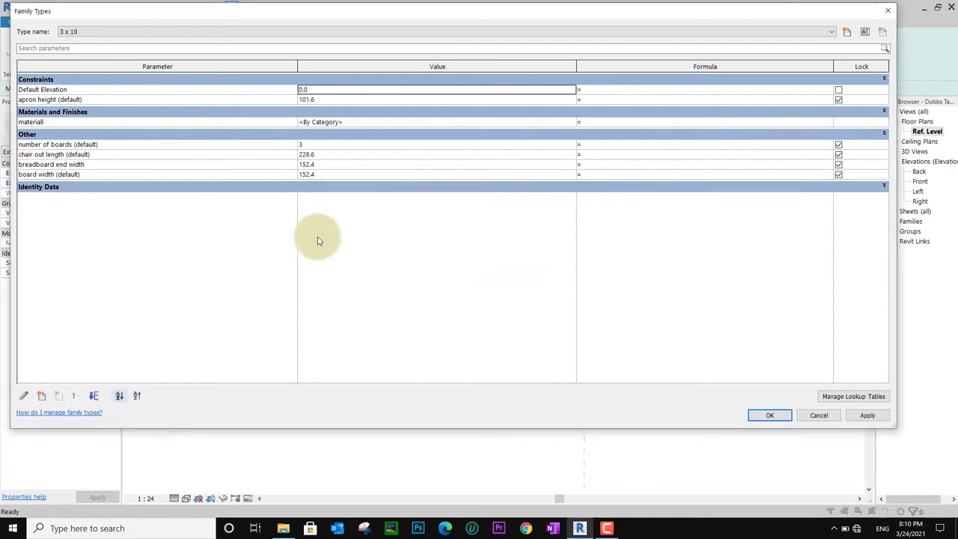
left_click(250, 174)
left_click(58, 396)
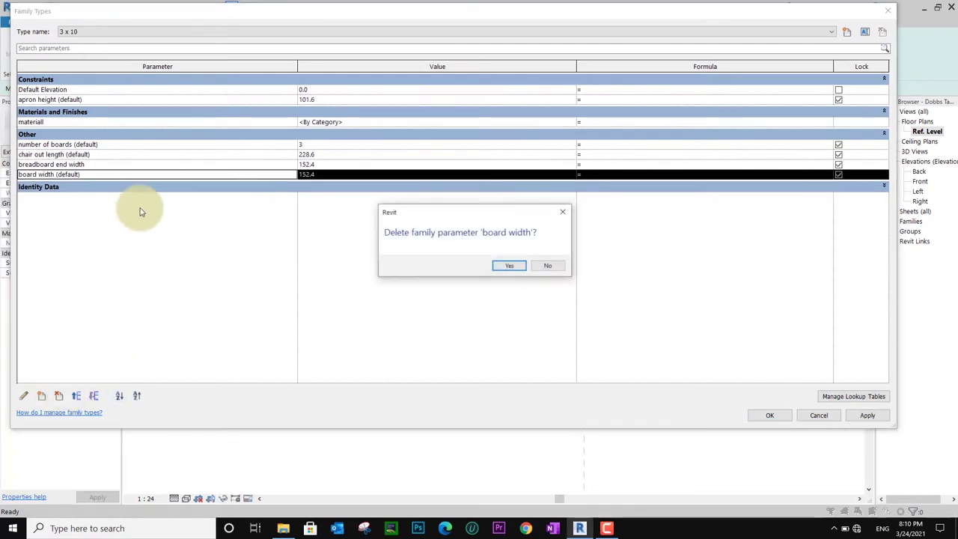
left_click(507, 266)
left_click(224, 164)
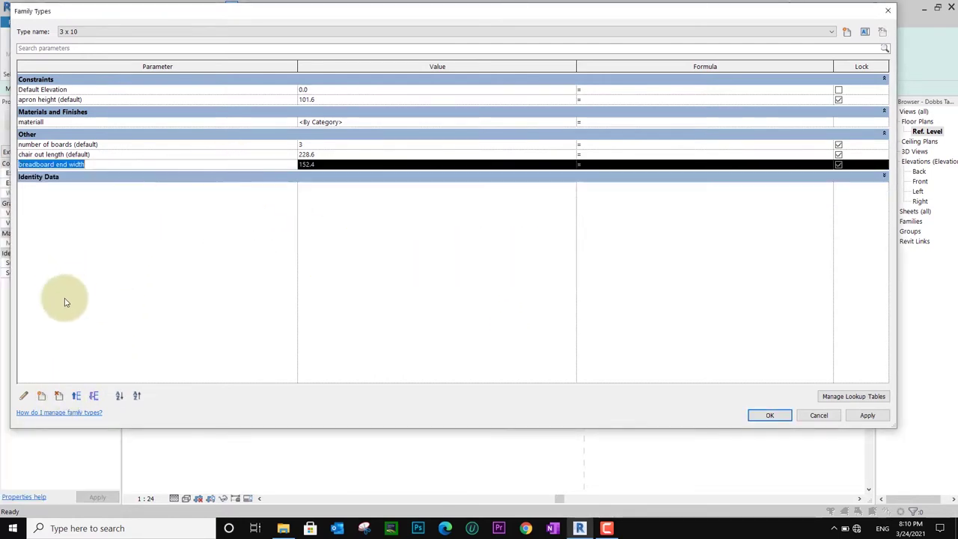
left_click(58, 396)
left_click(509, 272)
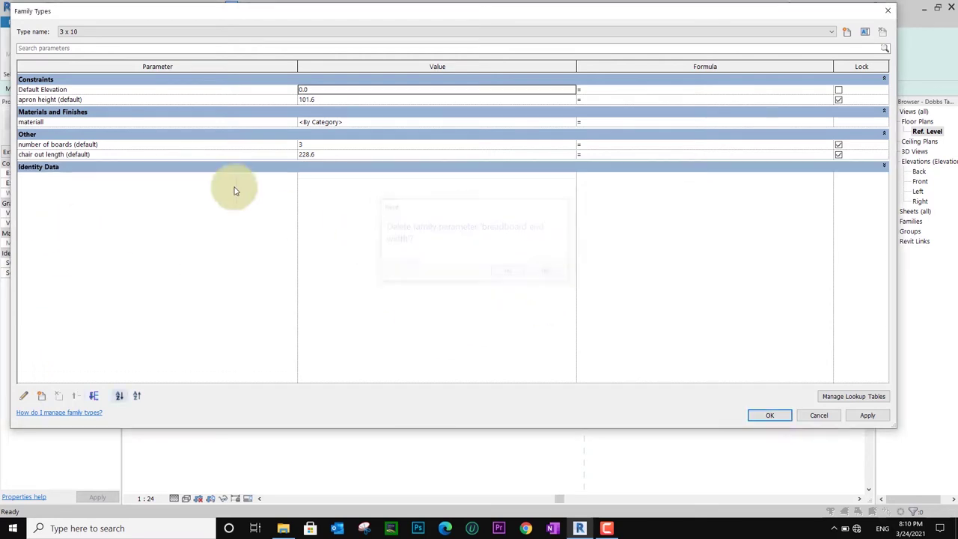
left_click(171, 143)
left_click(58, 395)
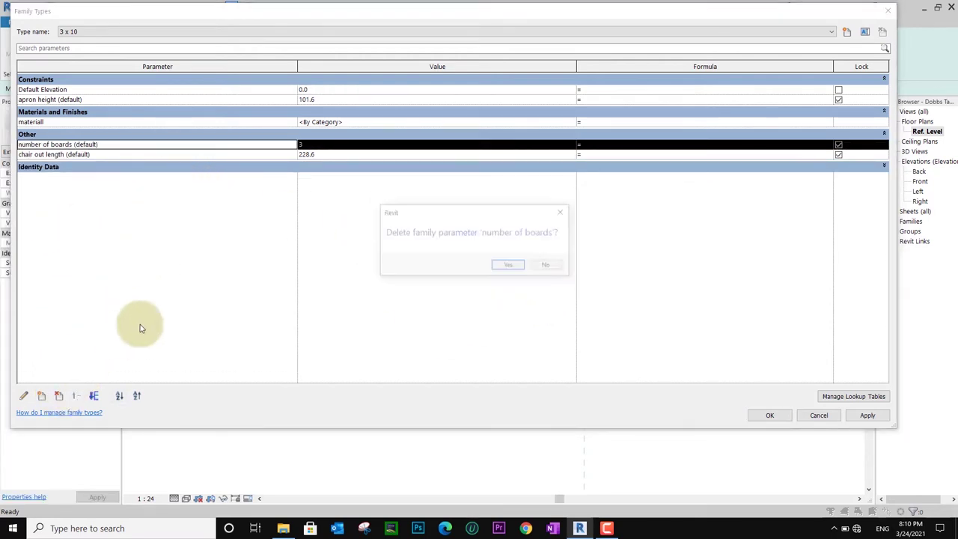
left_click(508, 267)
left_click(252, 144)
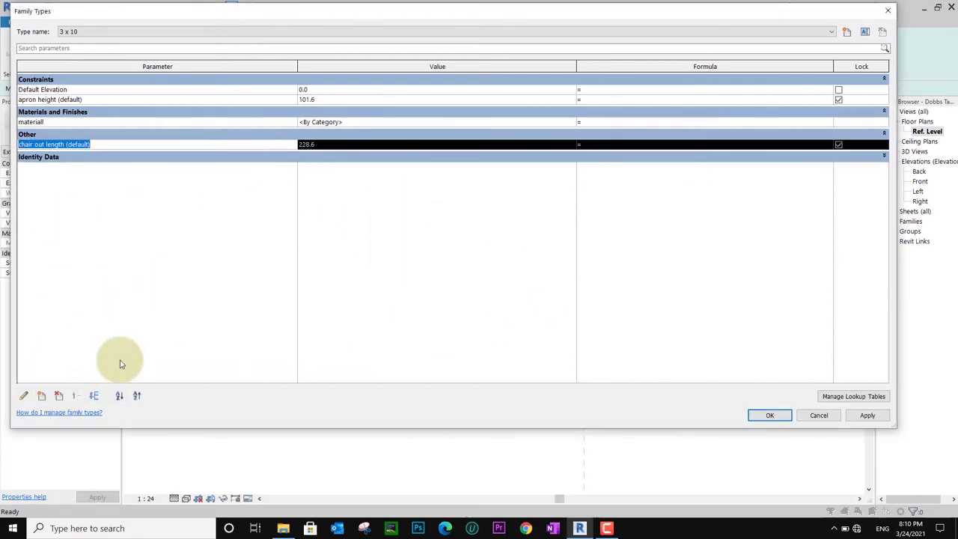
left_click(59, 396)
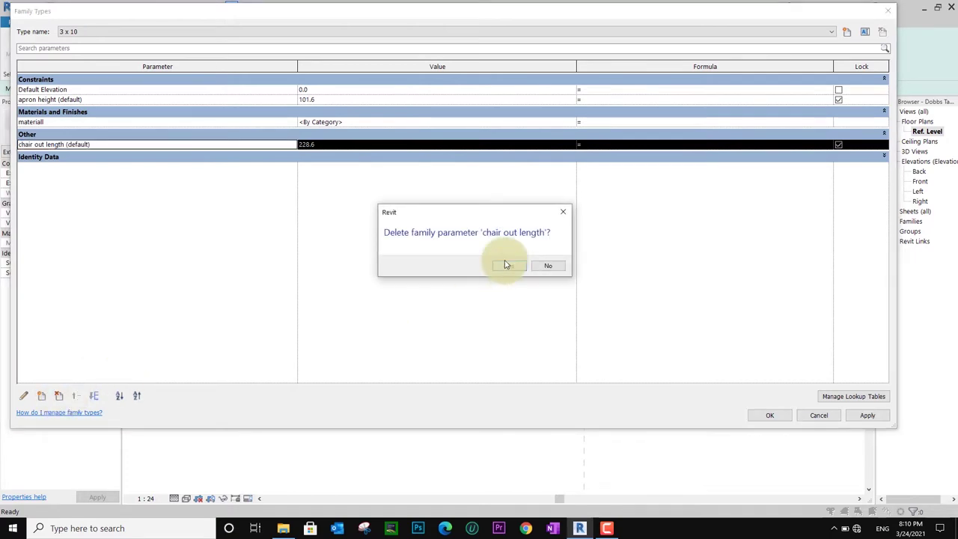
left_click(506, 265)
left_click(66, 122)
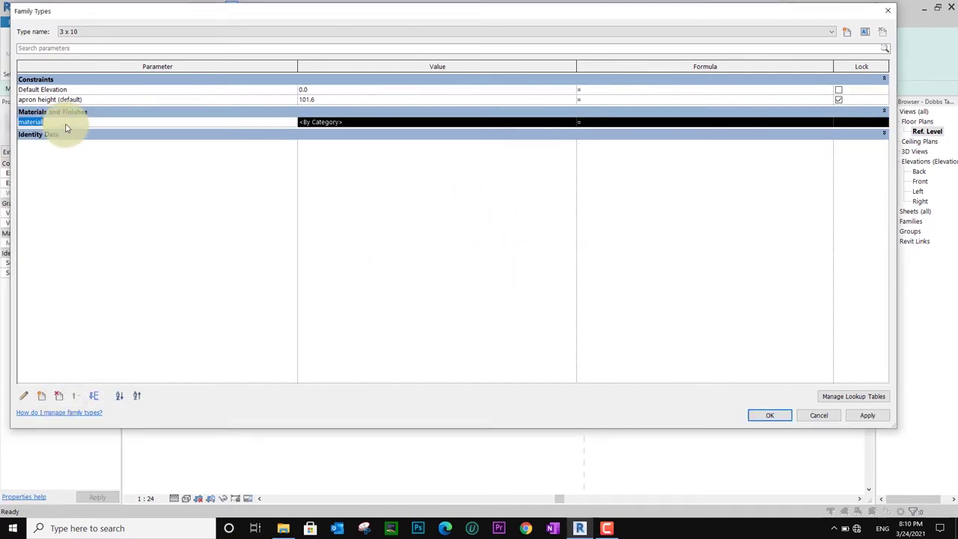
- Rename the materiall parameter to material
left_click(28, 397)
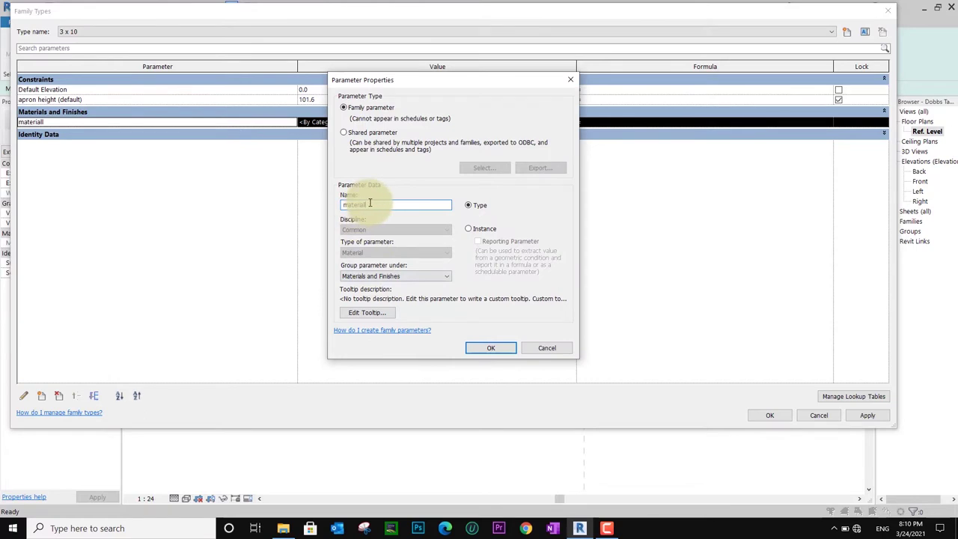
left_click(369, 206)
key("BackSpace")
left_click(490, 347)
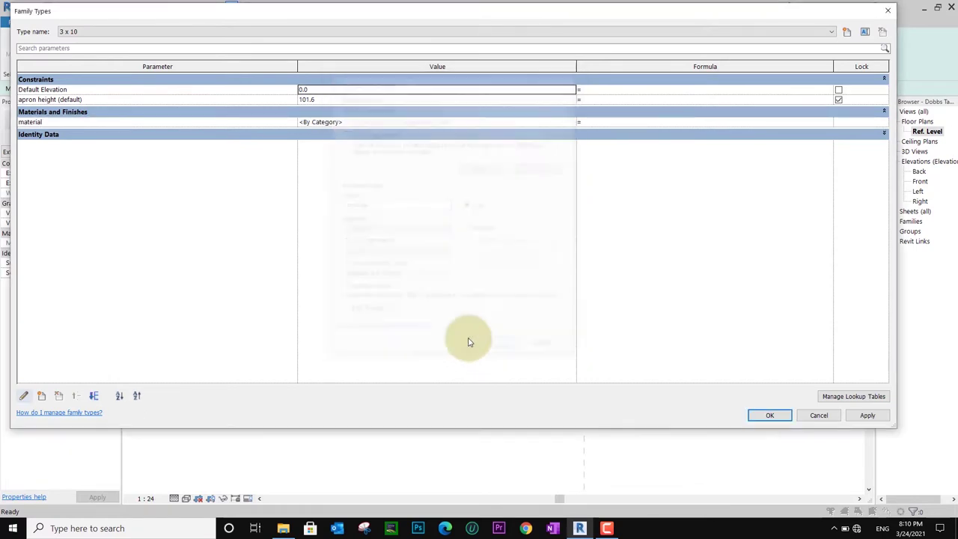
- Search the materials for 'wood' and choose Wood-ladderback chair as the material value
left_click(572, 124)
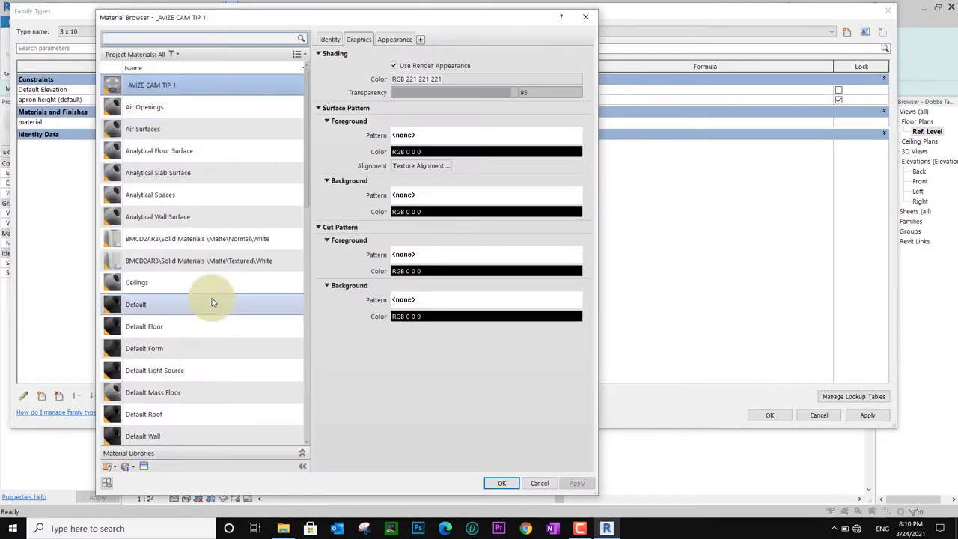
scroll(211, 314, "down", 3)
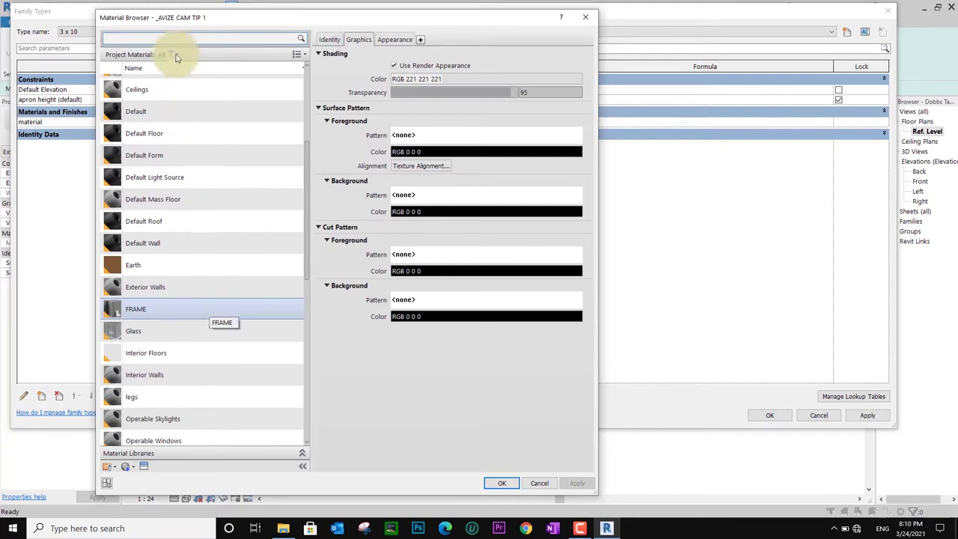
left_click(185, 37)
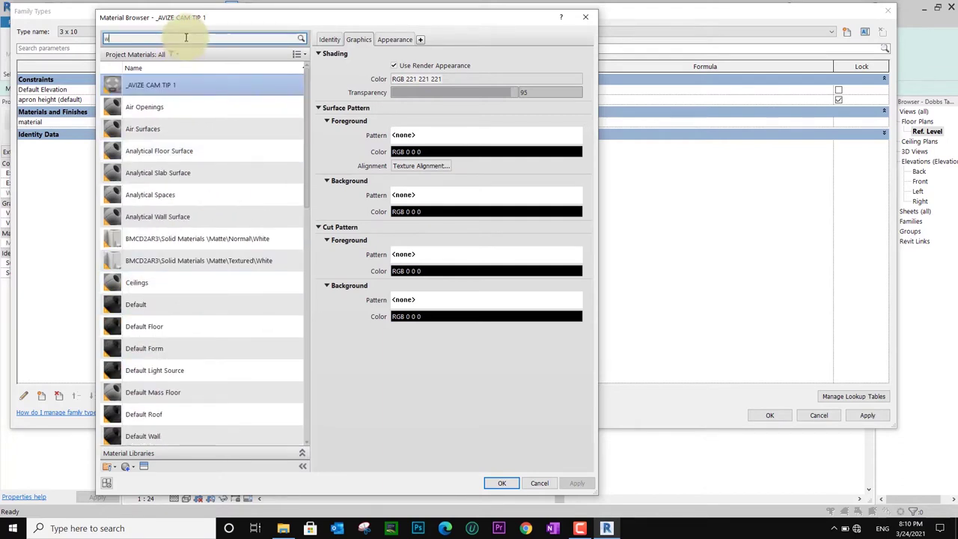
type("ood")
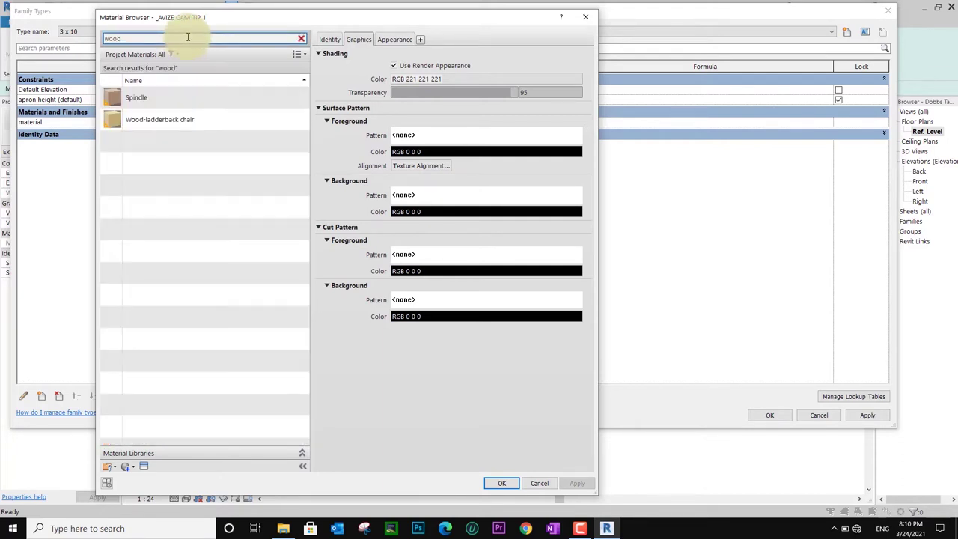
left_click(196, 131)
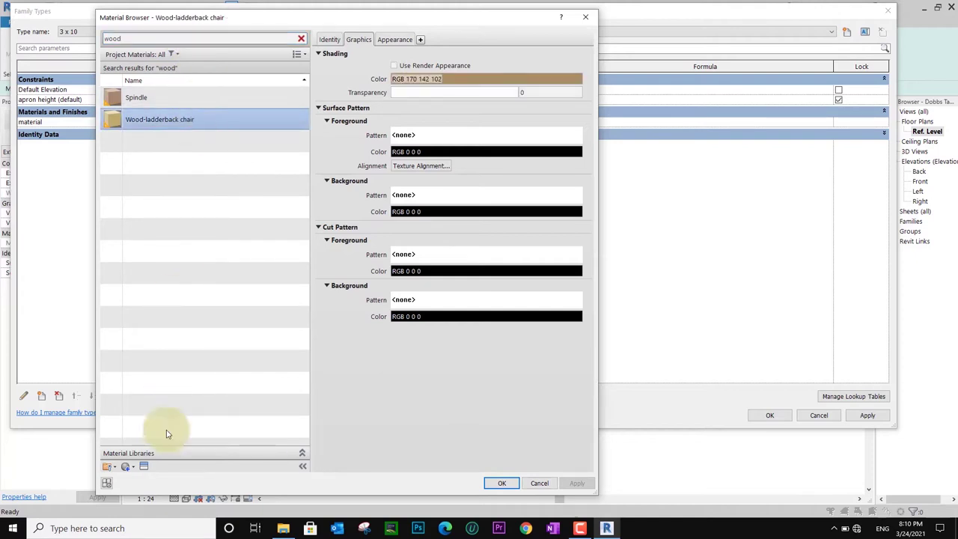
- Replace the material's appearance with the Walnut asset from Autodesk Physical Assets and apply
left_click(142, 466)
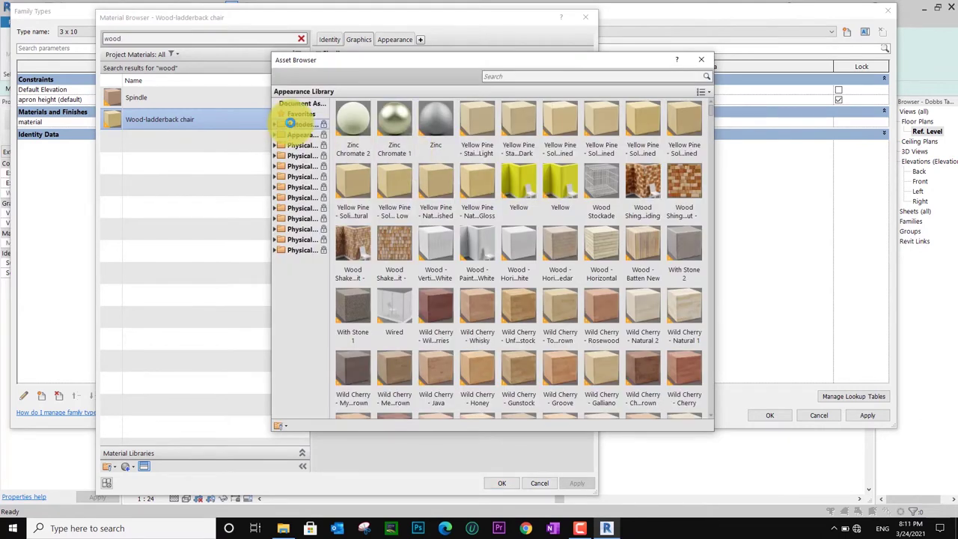
left_click(292, 123)
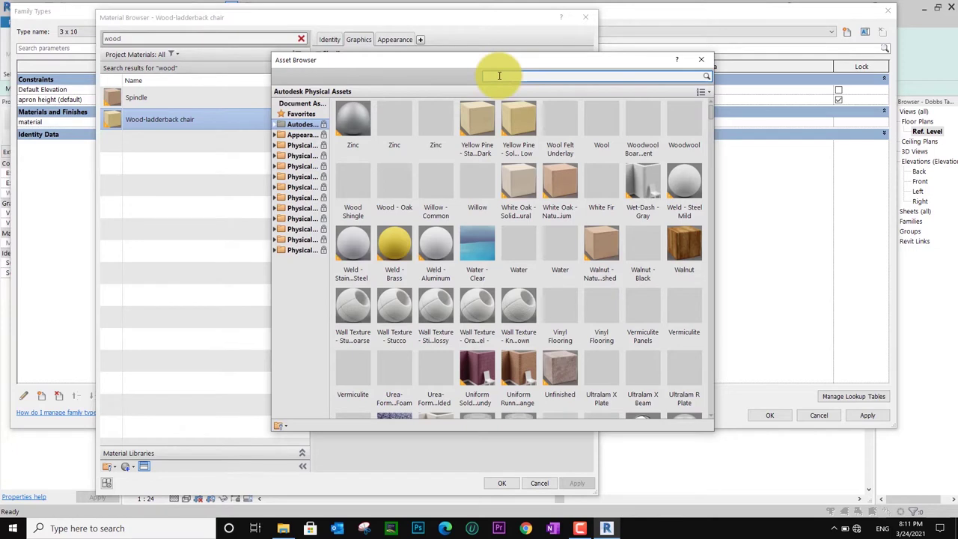
left_click(684, 278)
left_click(701, 59)
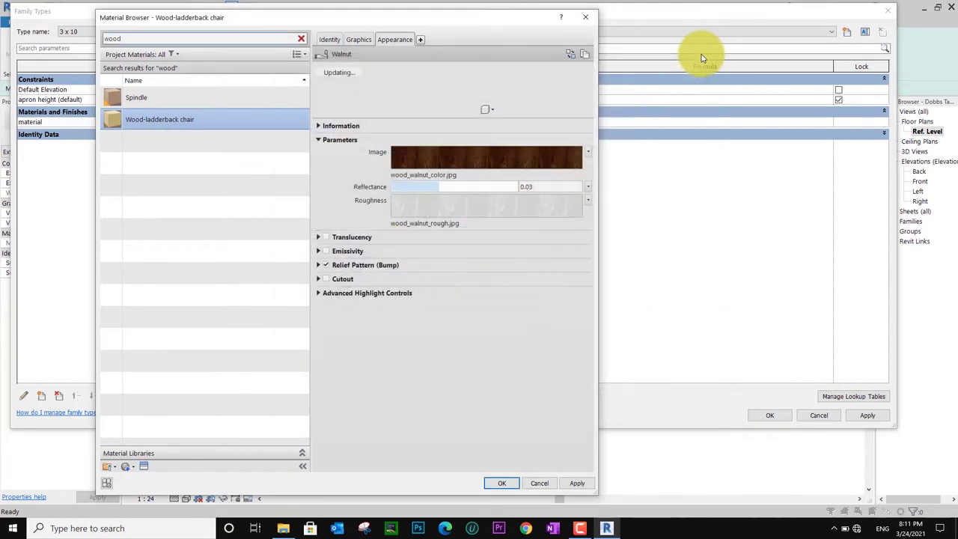
left_click(358, 40)
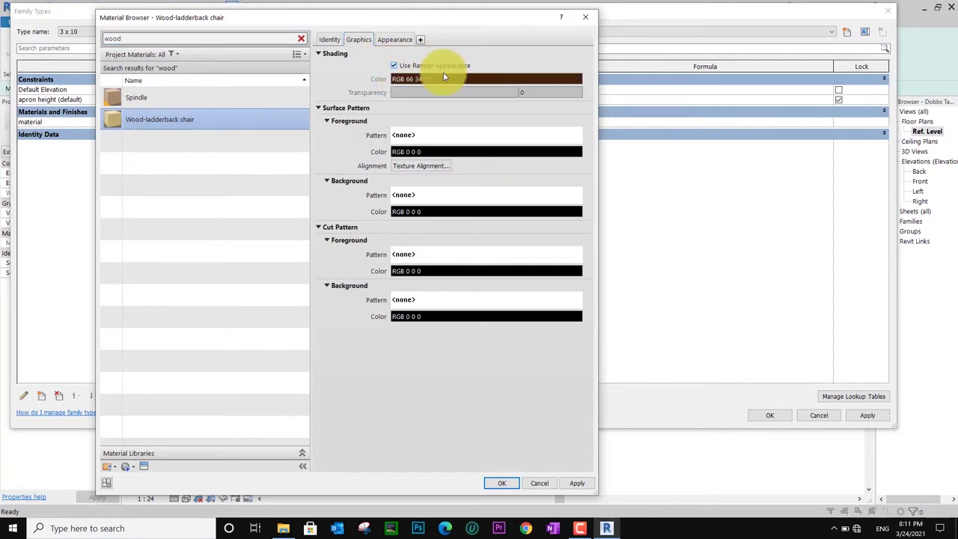
left_click(577, 487)
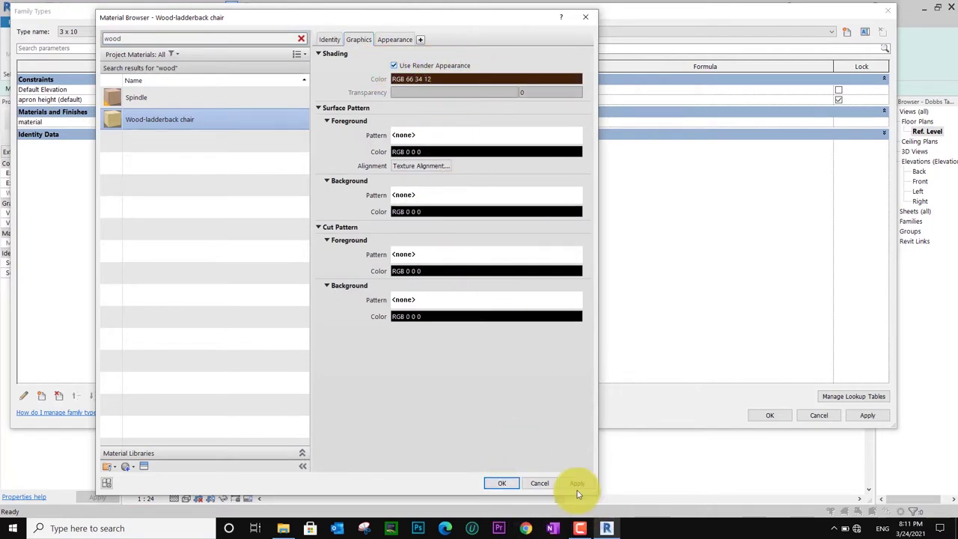
left_click(500, 483)
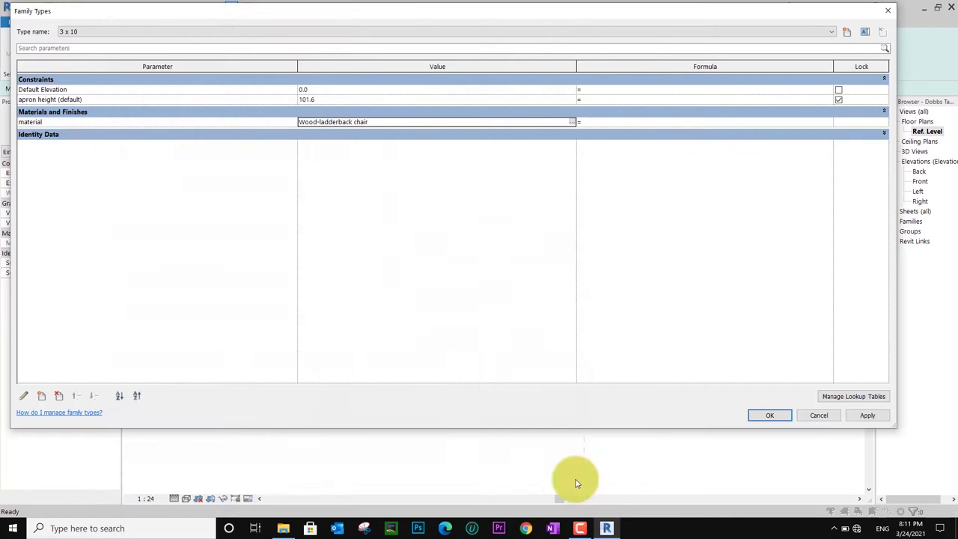
- Close the family types settings and finish the leg extrusion sketch
left_click(776, 419)
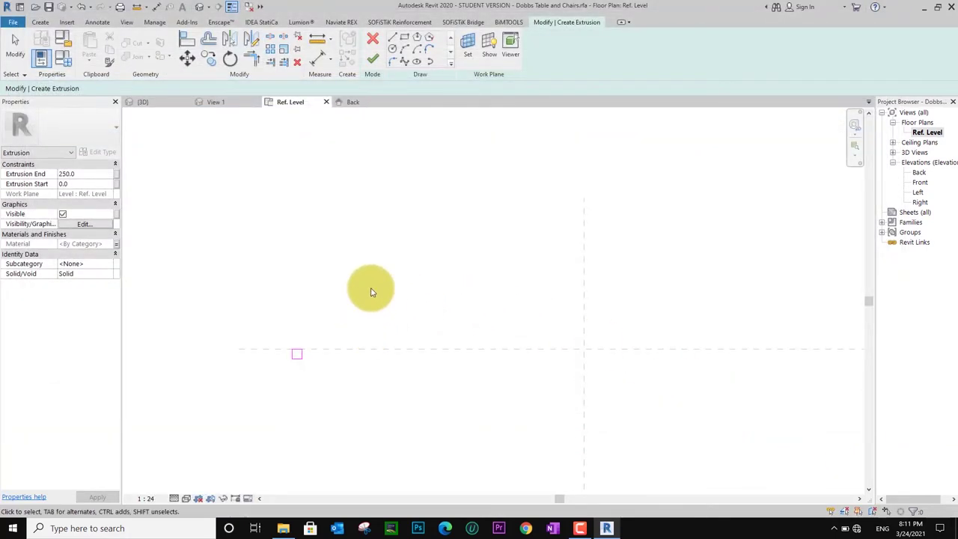
left_click(368, 58)
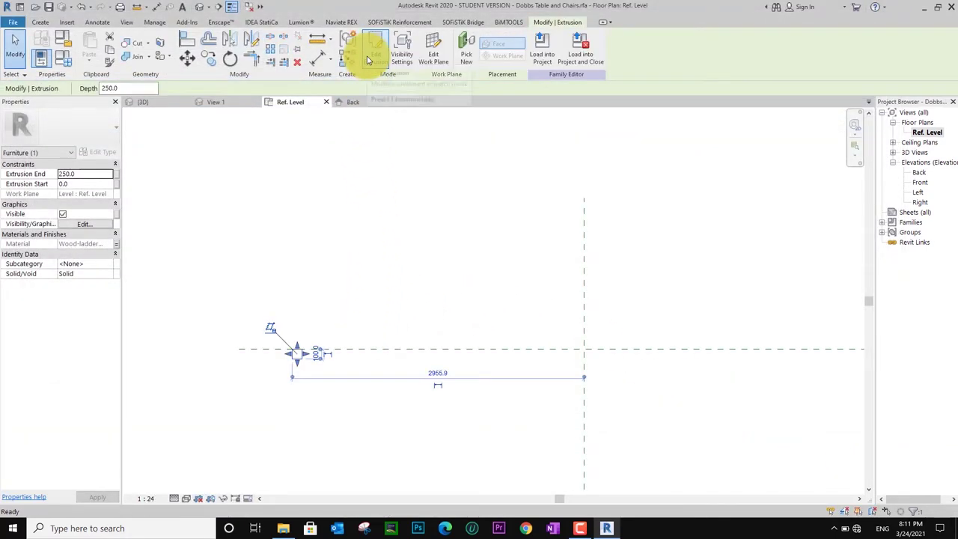
left_click(366, 293)
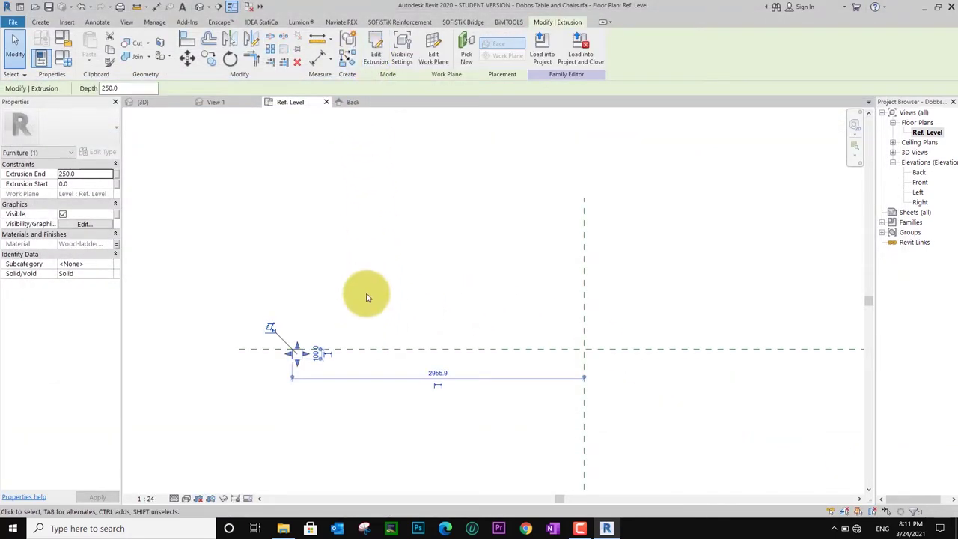
- In the Front elevation, extend the Ref. Level line further left and right
double_click(920, 184)
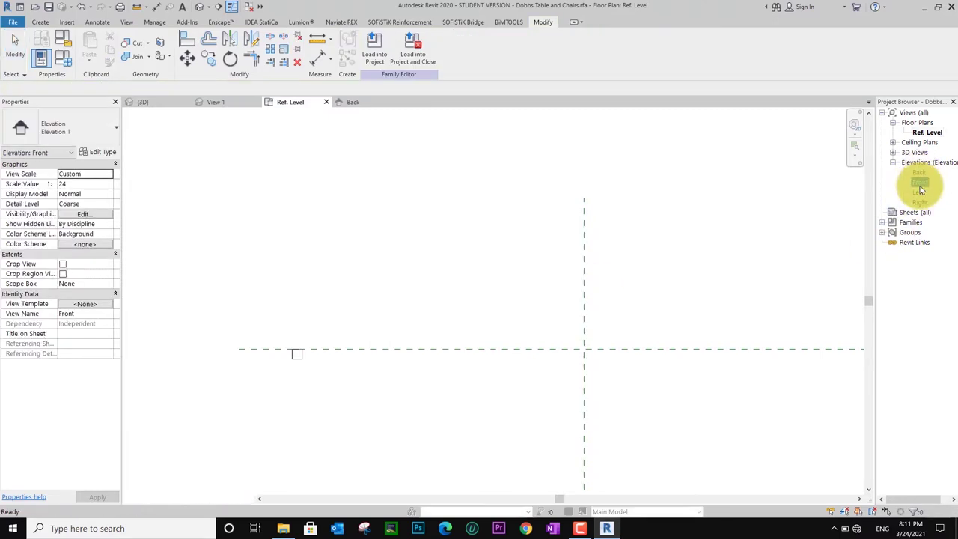
middle_click_drag(441, 351, 507, 317)
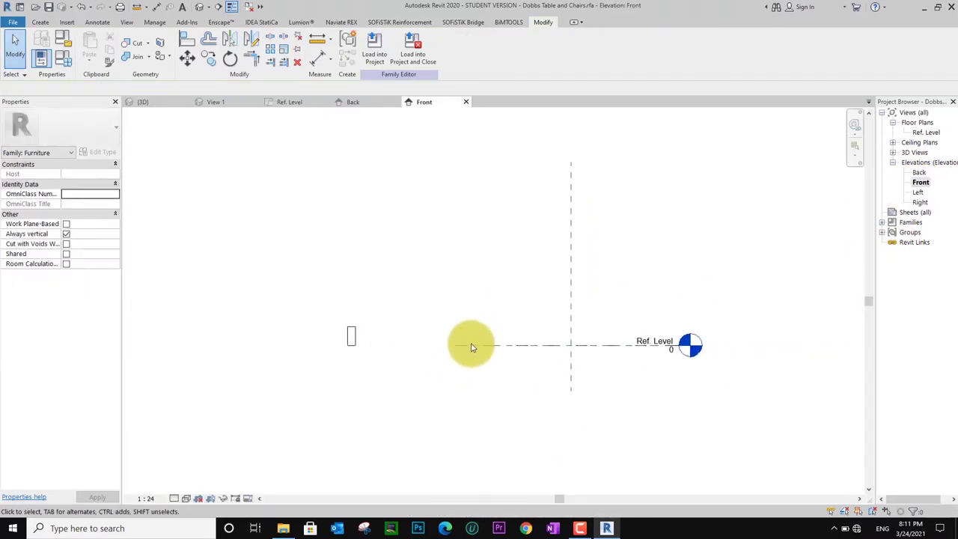
left_click(460, 346)
left_click_drag(306, 347, 249, 347)
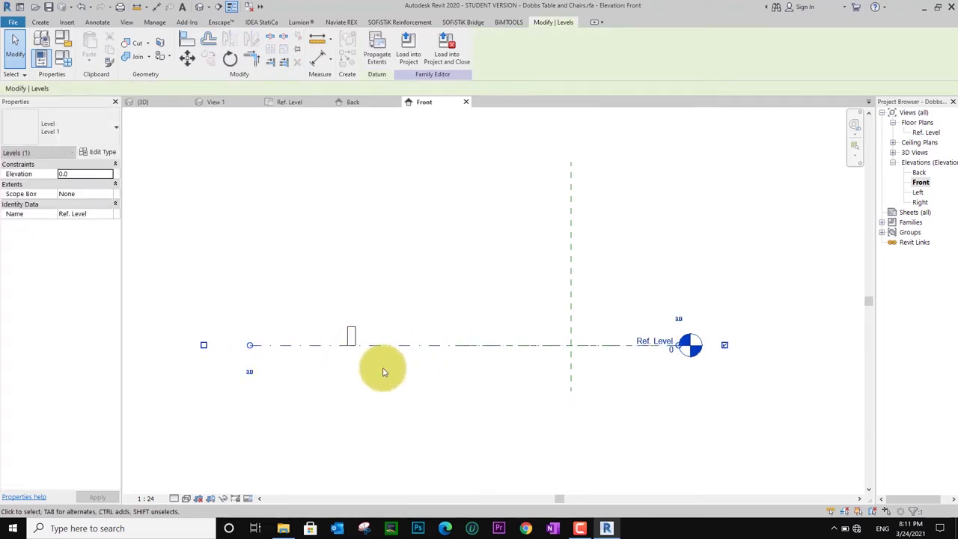
left_click(419, 378)
middle_click_drag(445, 383, 397, 381)
left_click(563, 348)
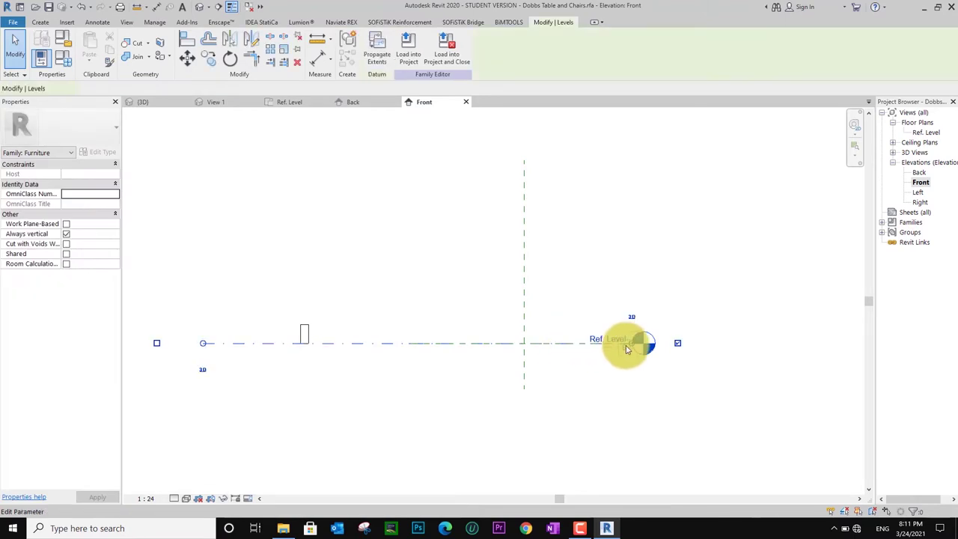
left_click_drag(629, 344, 791, 338)
left_click(325, 377)
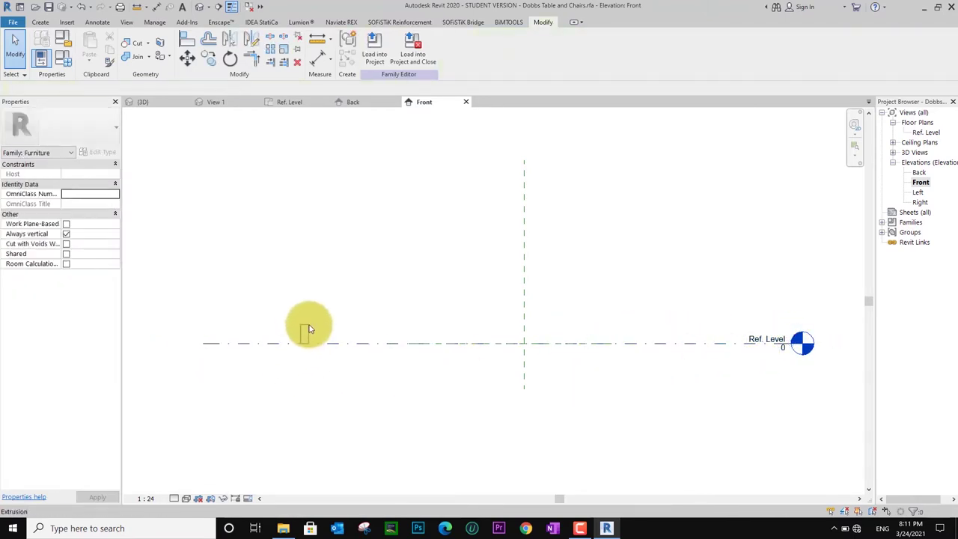
- Raise the leg extrusion's Extrusion End from 2179.2 to 3000
left_click(307, 330)
middle_click_drag(309, 328, 315, 354)
left_click_drag(312, 357, 315, 211)
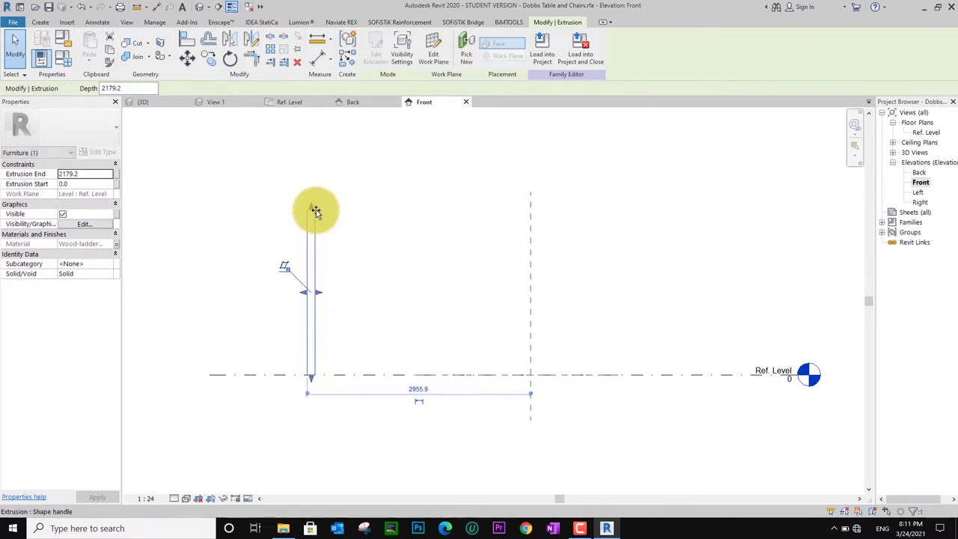
left_click(71, 174)
type("3000")
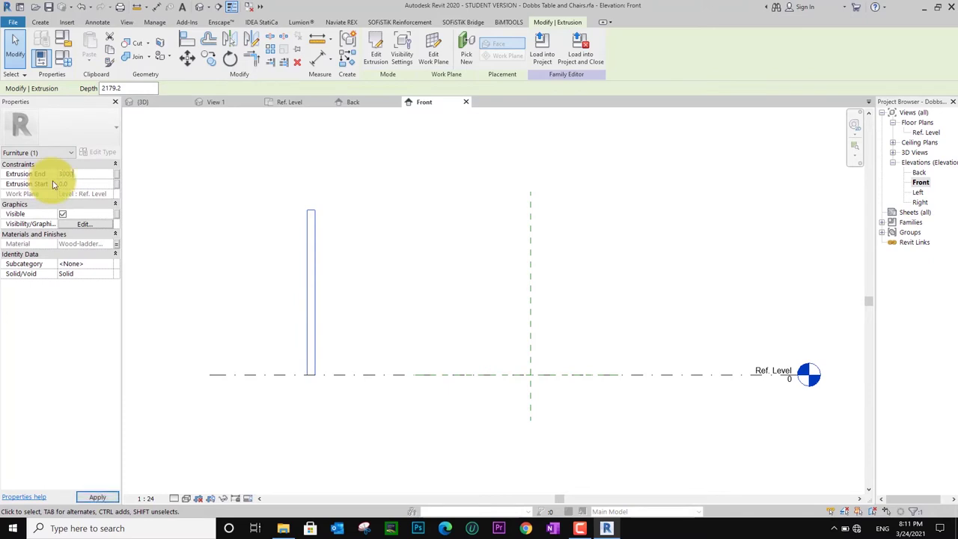
left_click(96, 497)
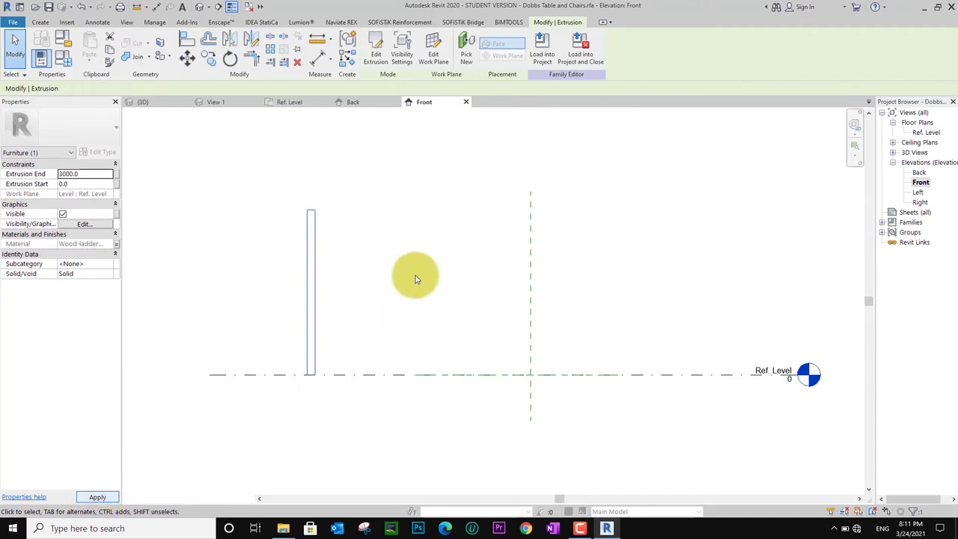
left_click(420, 265)
scroll(424, 301, "down", 2)
middle_click_drag(424, 301, 424, 307)
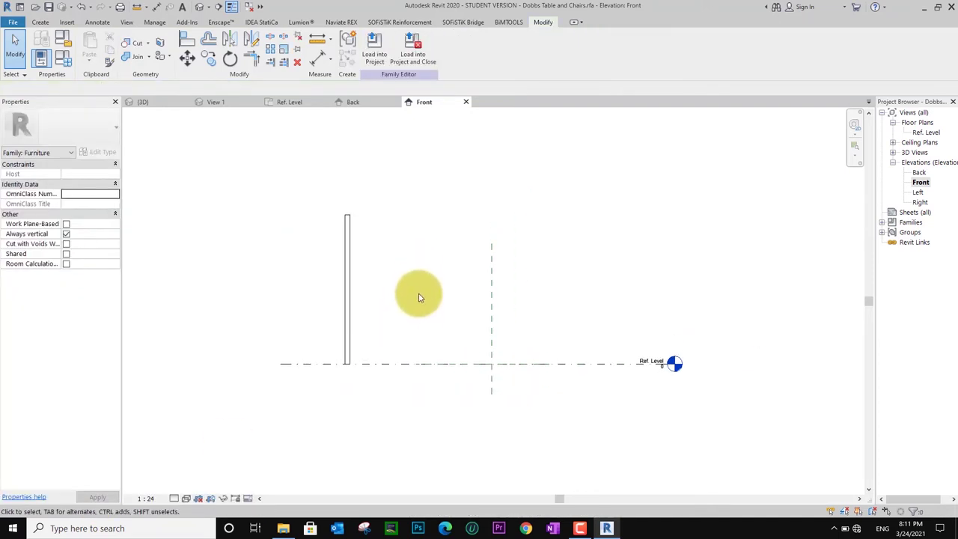
- On the Ref. Level plan, copy the leg 4000 to the right with Multiple enabled
left_click(292, 104)
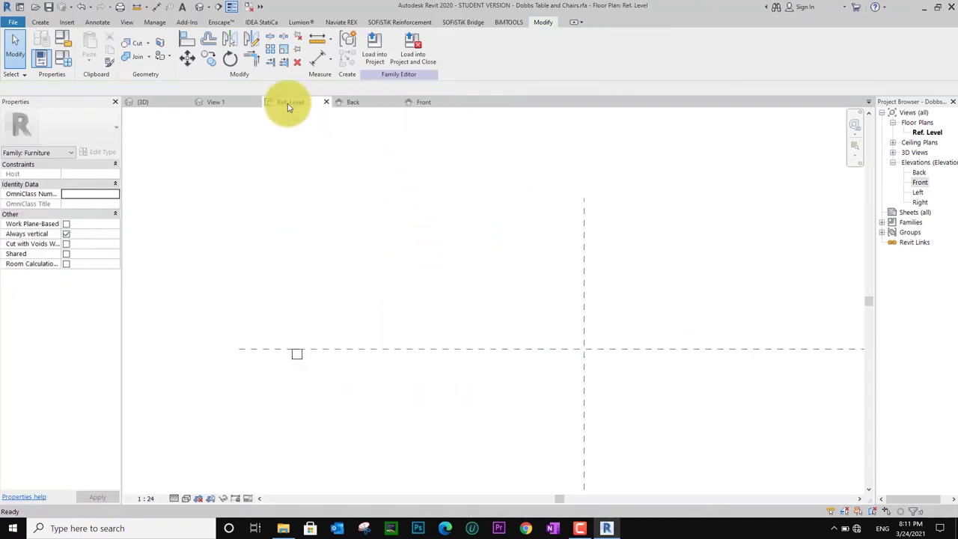
left_click(305, 358)
scroll(312, 359, "down", 1)
scroll(320, 350, "down", 1)
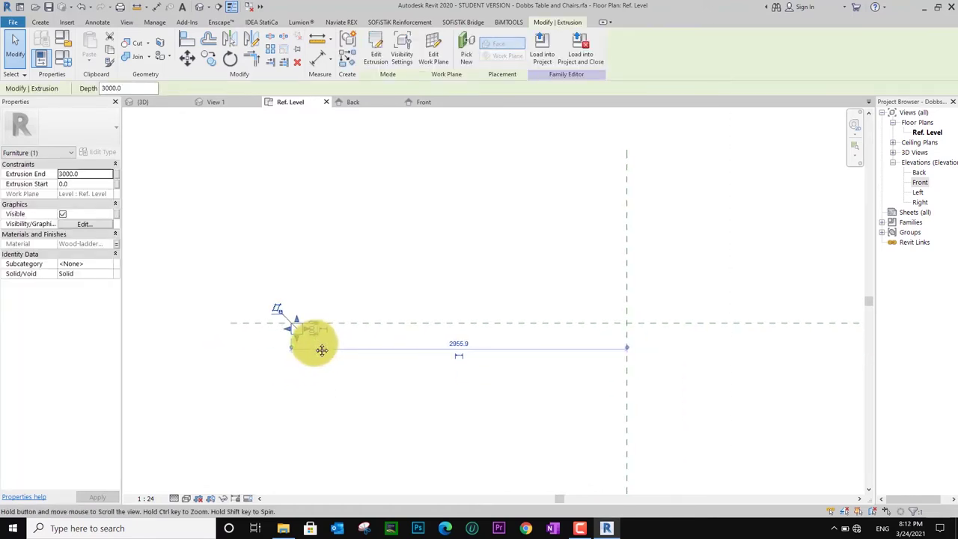
left_click(212, 61)
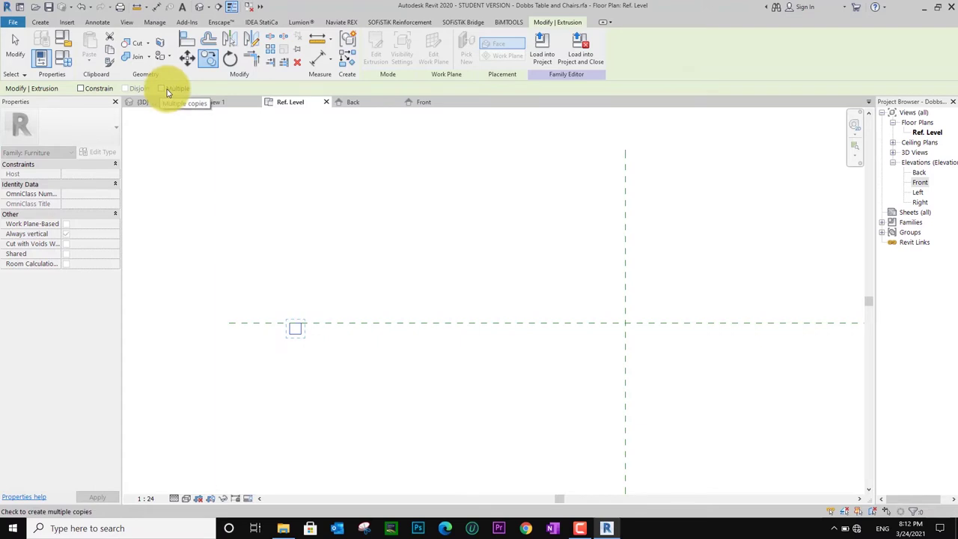
left_click(168, 89)
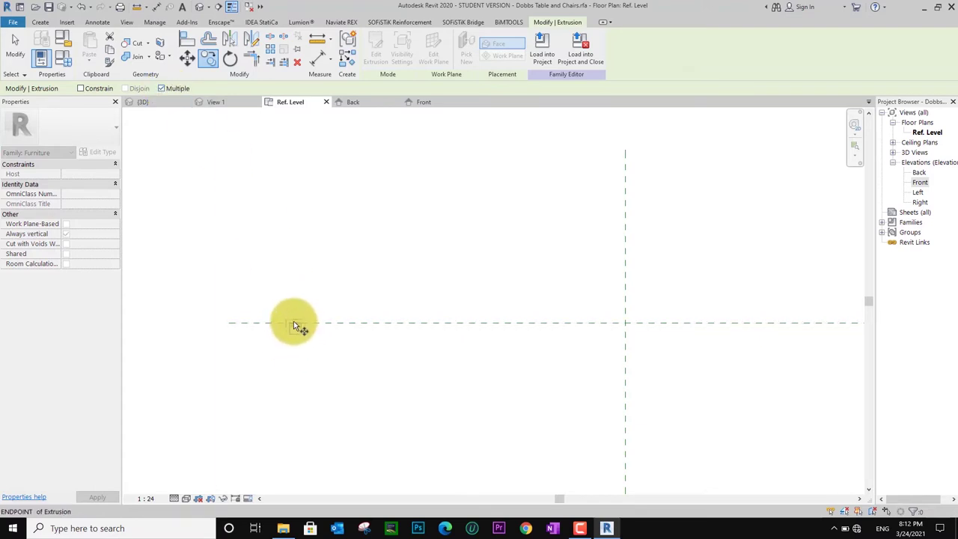
left_click(294, 324)
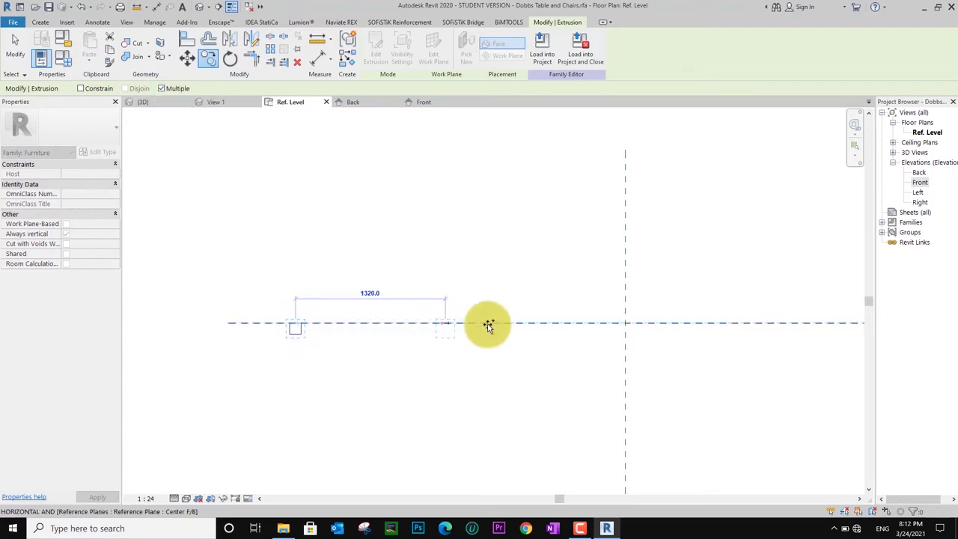
type("4000")
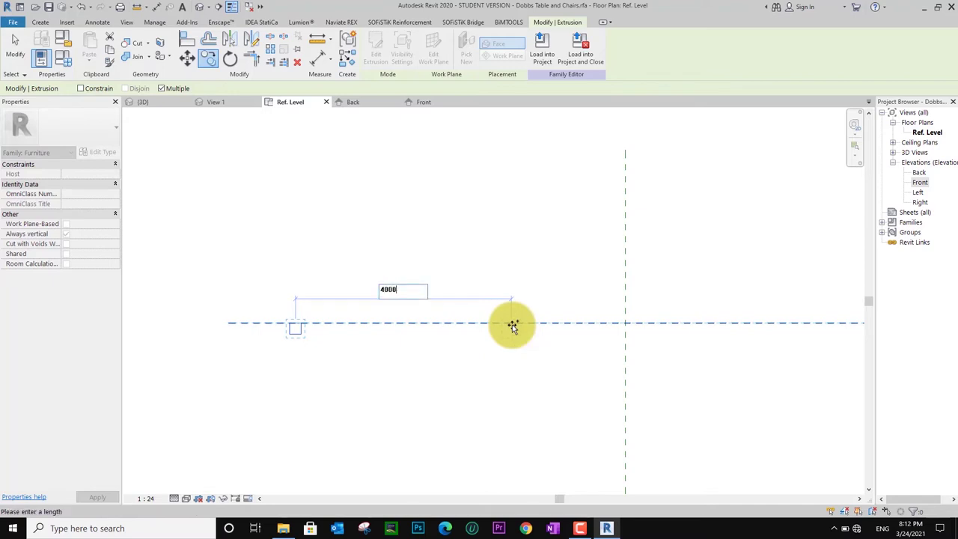
key("Return")
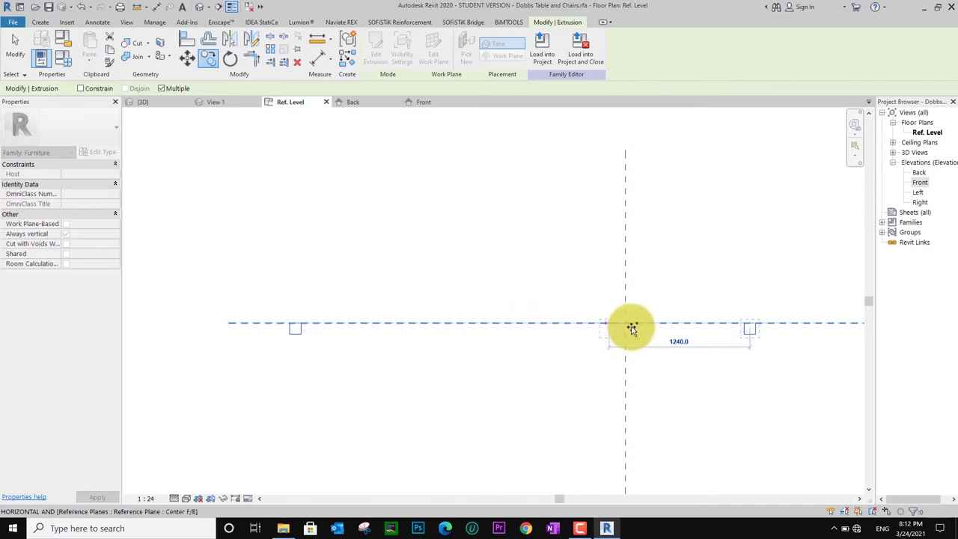
- Place a second leg copy another 4000 further right
scroll(631, 325, "down", 1)
middle_click_drag(541, 336, 298, 336)
scroll(592, 330, "down", 1)
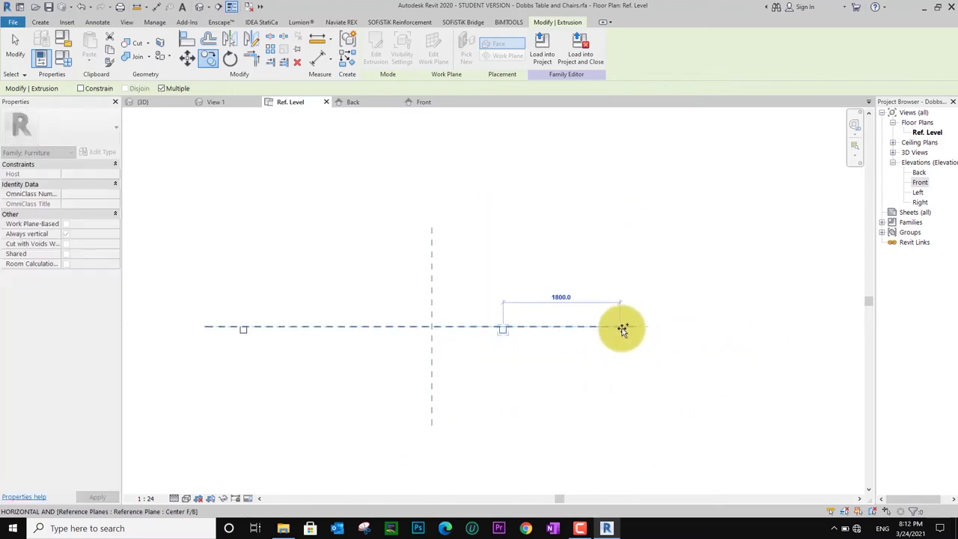
type("4000")
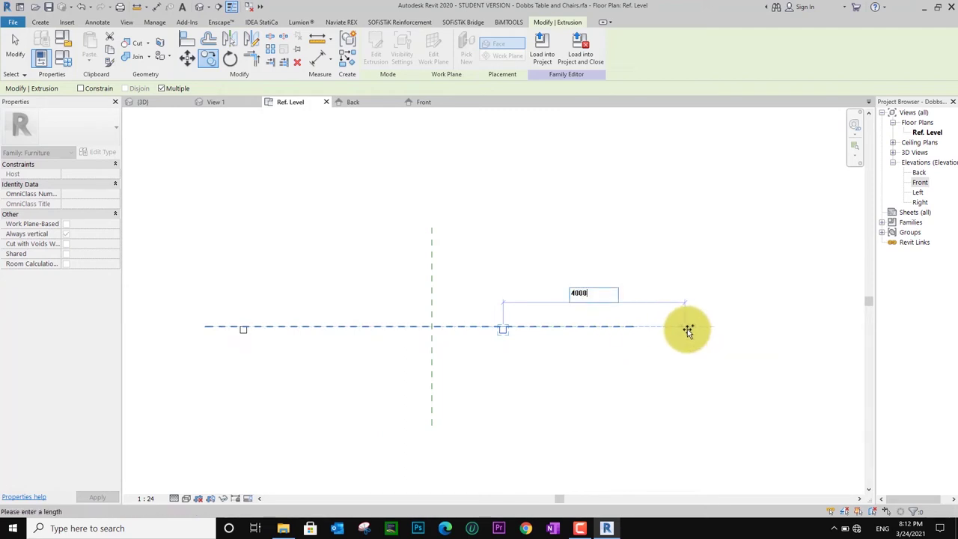
key("Return")
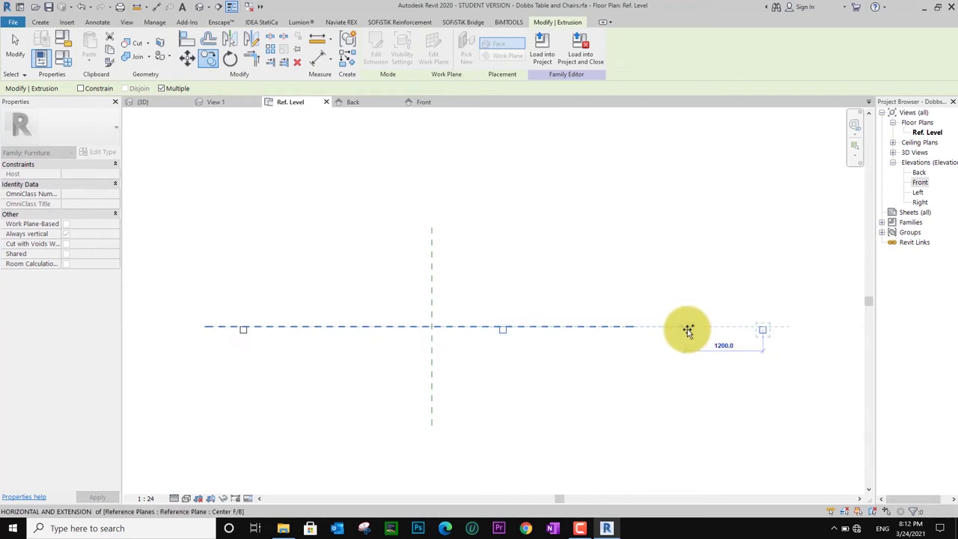
key("Escape")
key("Escape")
scroll(702, 359, "down", 2)
mouse_move(702, 364)
middle_mouse_down()
mouse_move(629, 372)
mouse_move(655, 392)
middle_mouse_up()
- Copy a leg once more to the far right end point, then select all four legs
left_click(666, 341)
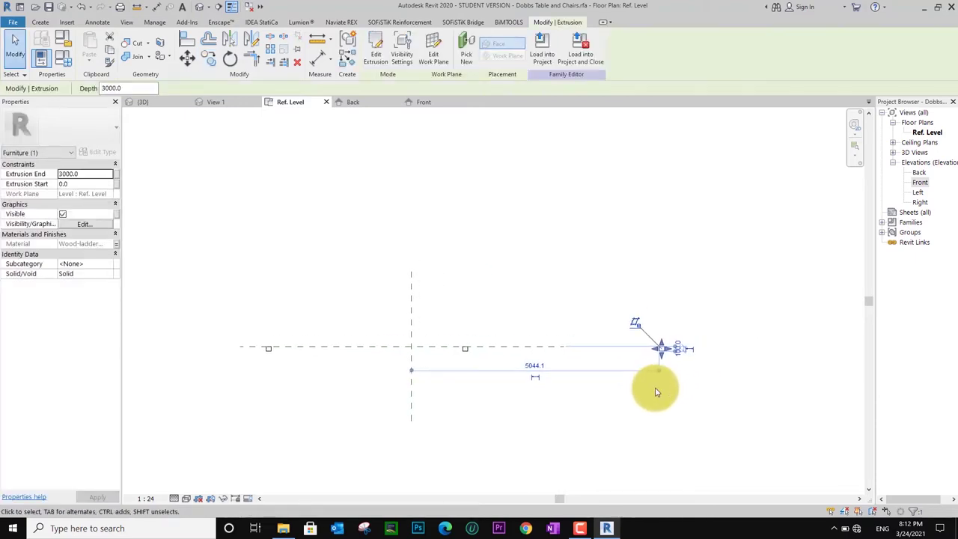
key("c")
scroll(460, 348, "up", 3)
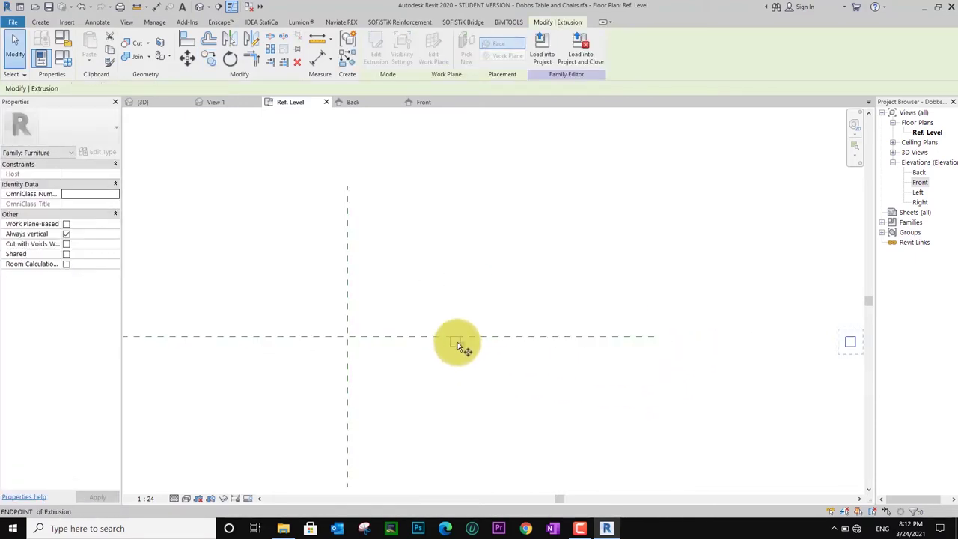
left_click(454, 341)
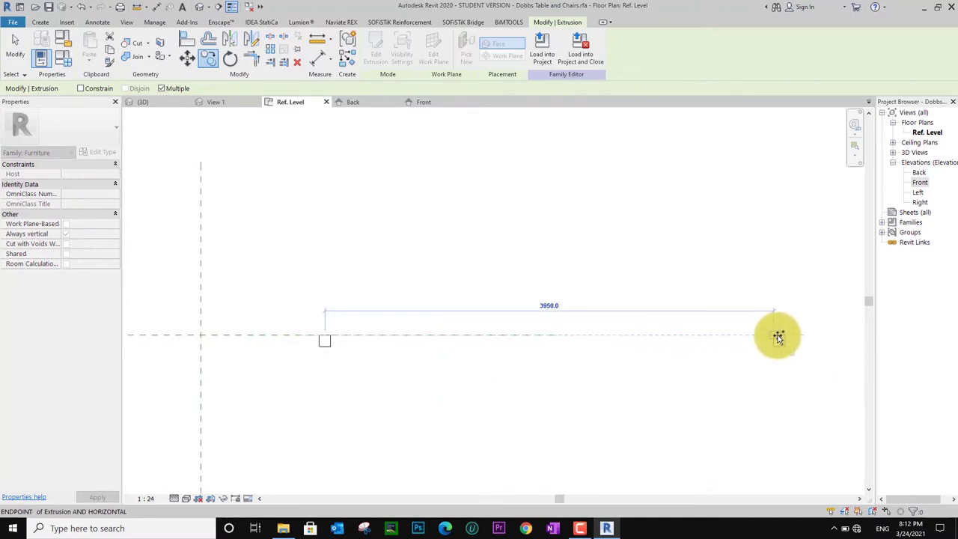
left_click(778, 336)
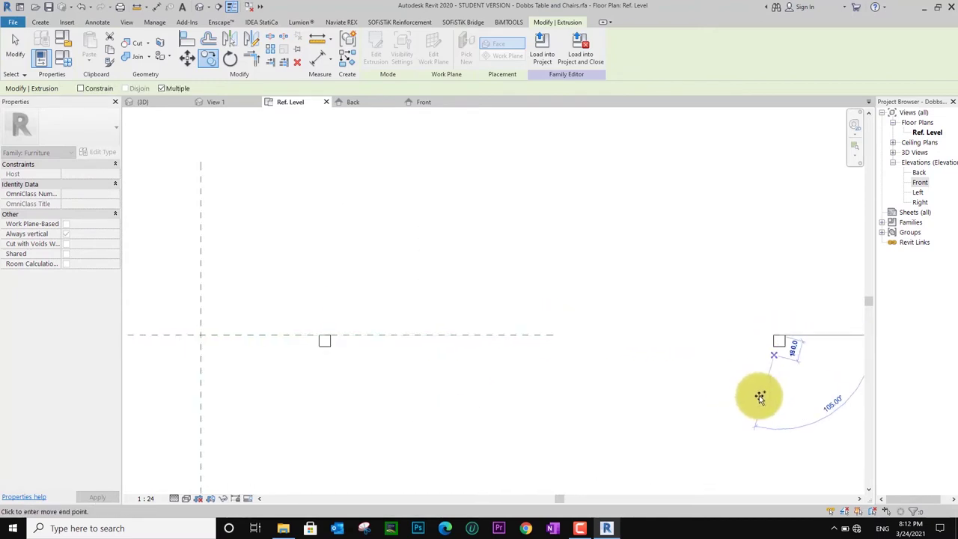
scroll(762, 397, "down", 1)
scroll(754, 398, "down", 1)
scroll(737, 408, "down", 1)
key("Escape")
key("Escape")
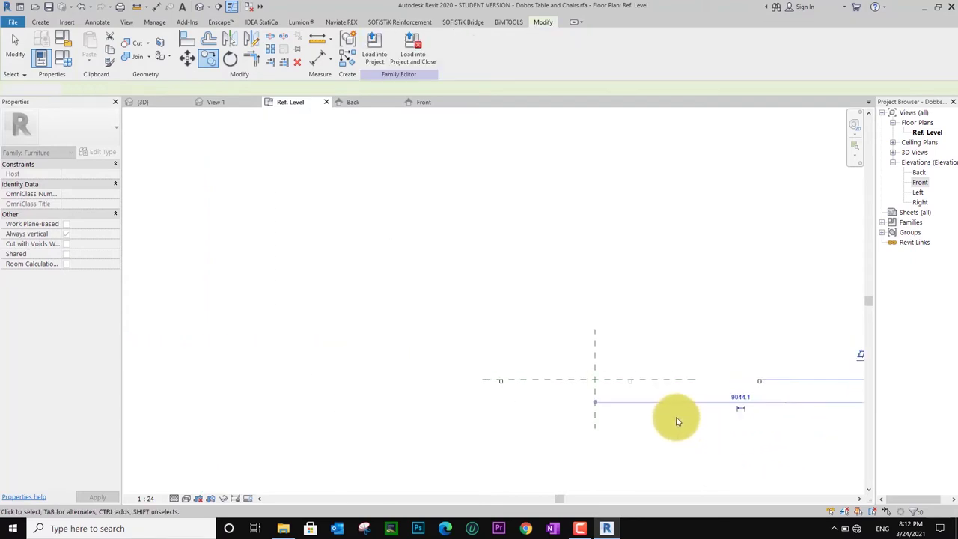
middle_click_drag(545, 405, 504, 399)
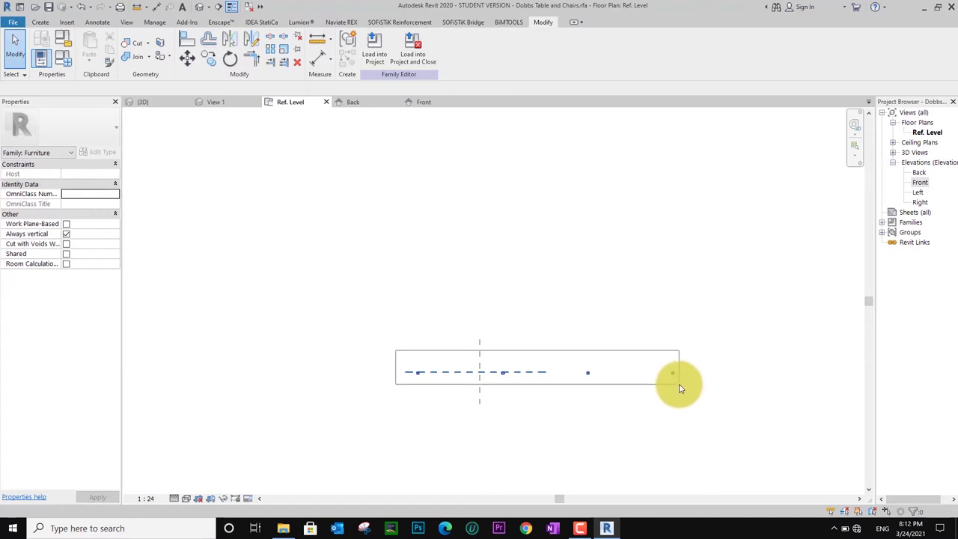
left_click_drag(680, 388, 677, 388)
- Nudge the four legs left so they sit evenly about the centre reference plane
scroll(535, 384, "up", 2)
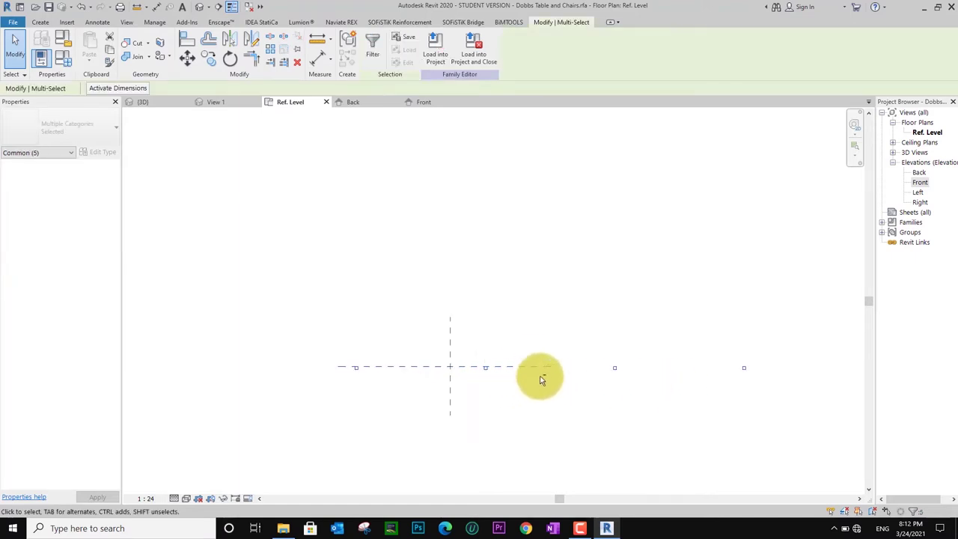
left_click(532, 356)
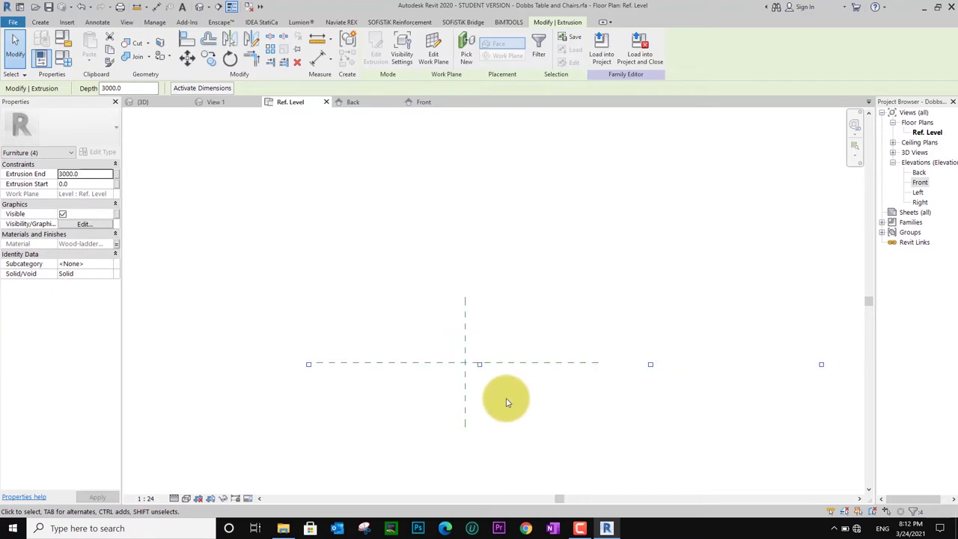
key("Left")
key("Left")
key("Left")
key("Left")
key("Left")
key("Left")
key("Left")
key("Left")
key("Left")
key("Left")
key("Left")
key("Left")
key("Left")
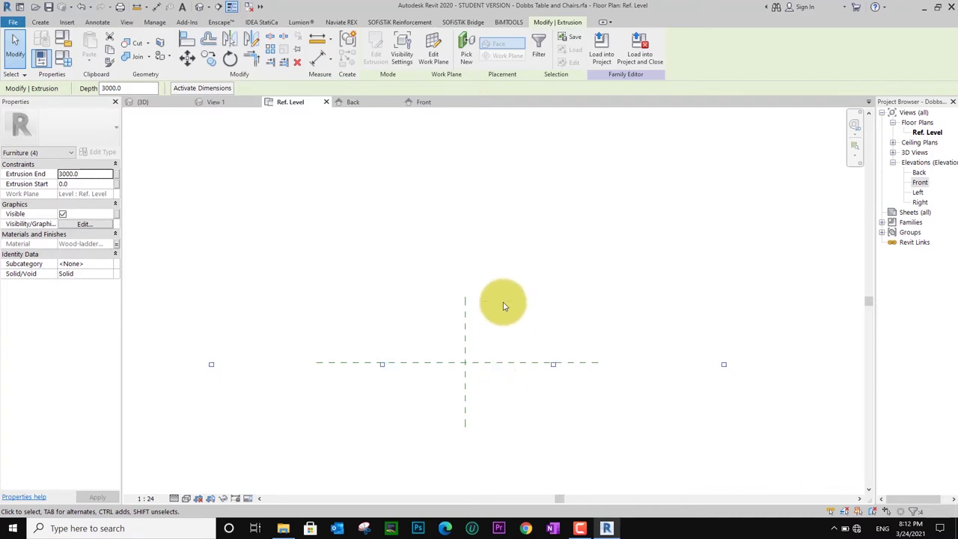
left_click(524, 278)
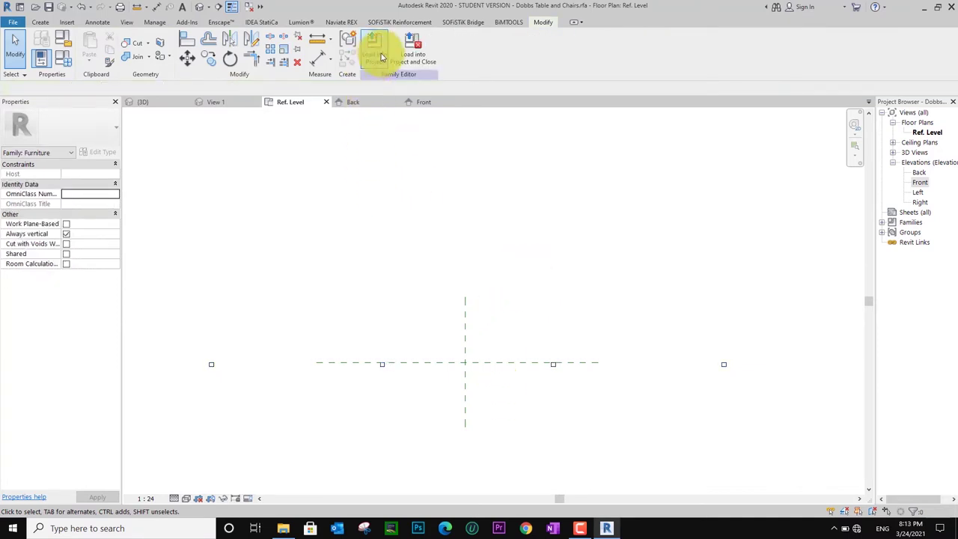
- Set the Ref. Level plan's Visual Style to Shaded, then open the default 3D view
scroll(411, 271, "down", 1)
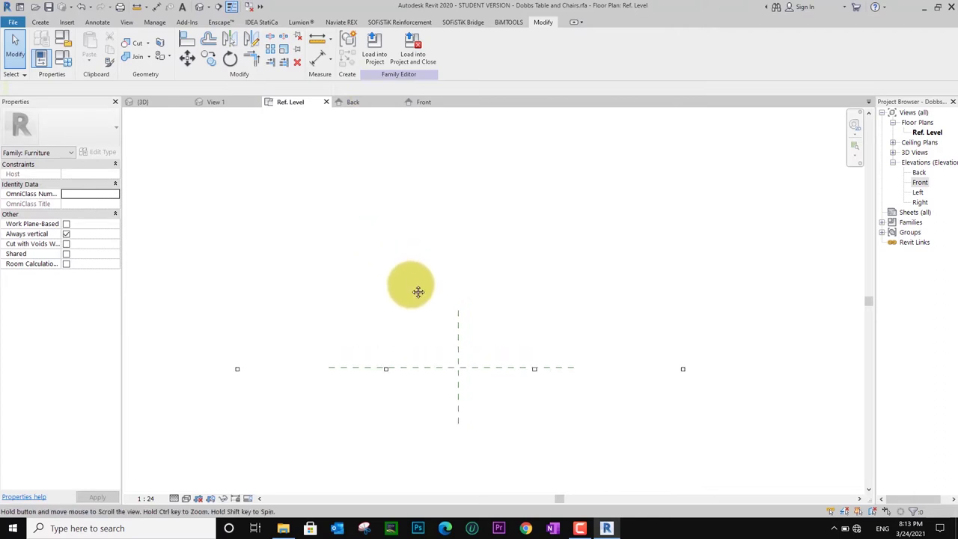
left_click(186, 498)
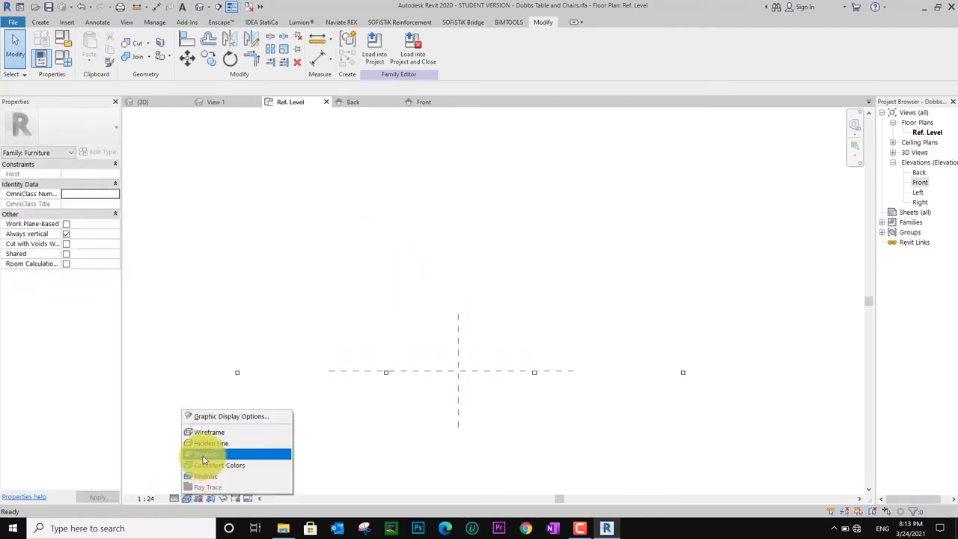
left_click(203, 456)
scroll(252, 395, "up", 2)
middle_click_drag(317, 429, 300, 450)
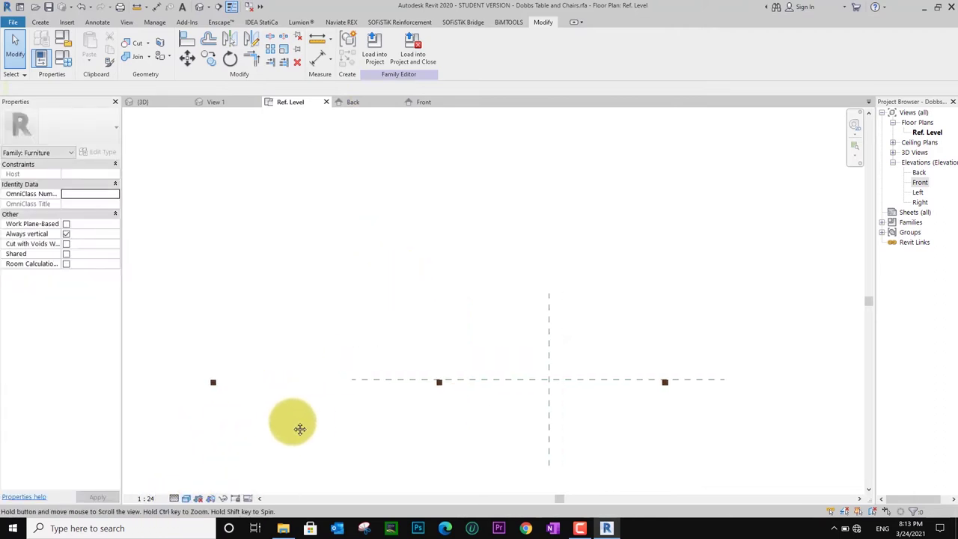
scroll(457, 411, "down", 2)
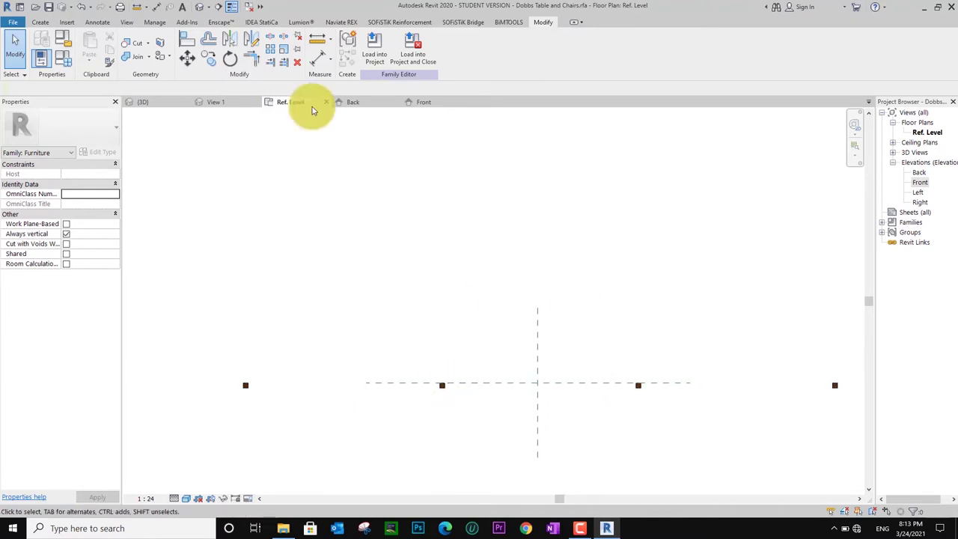
left_click(201, 7)
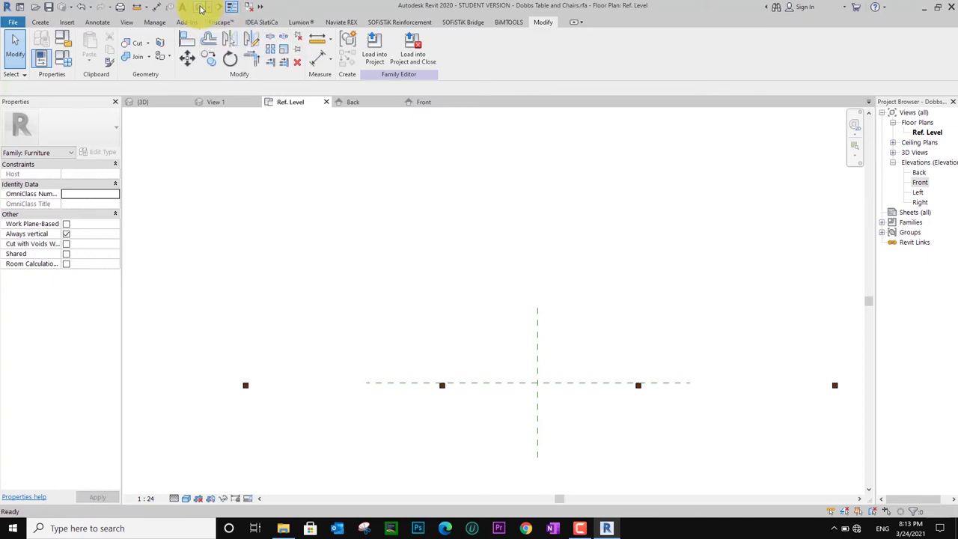
- Set the 3D view's Detail Level to Fine and orbit so the four legs spread apart
middle_click_drag(432, 282, 295, 445, "shift")
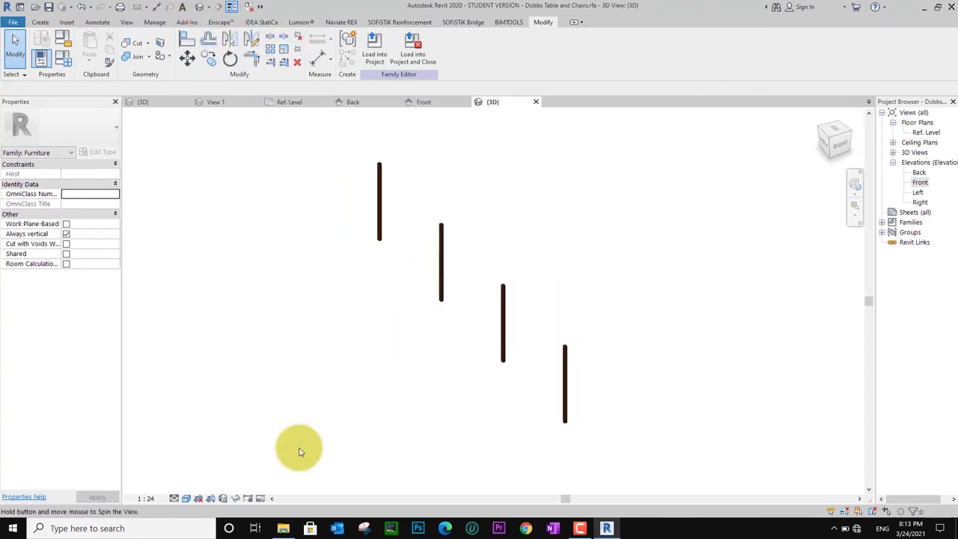
left_click(181, 487)
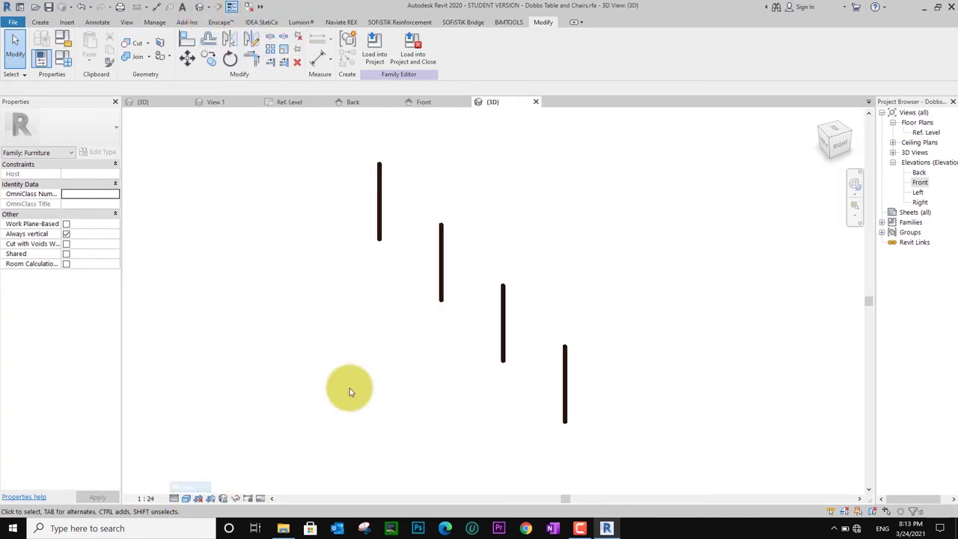
scroll(526, 363, "up", 2)
scroll(549, 376, "up", 1)
scroll(543, 363, "up", 2)
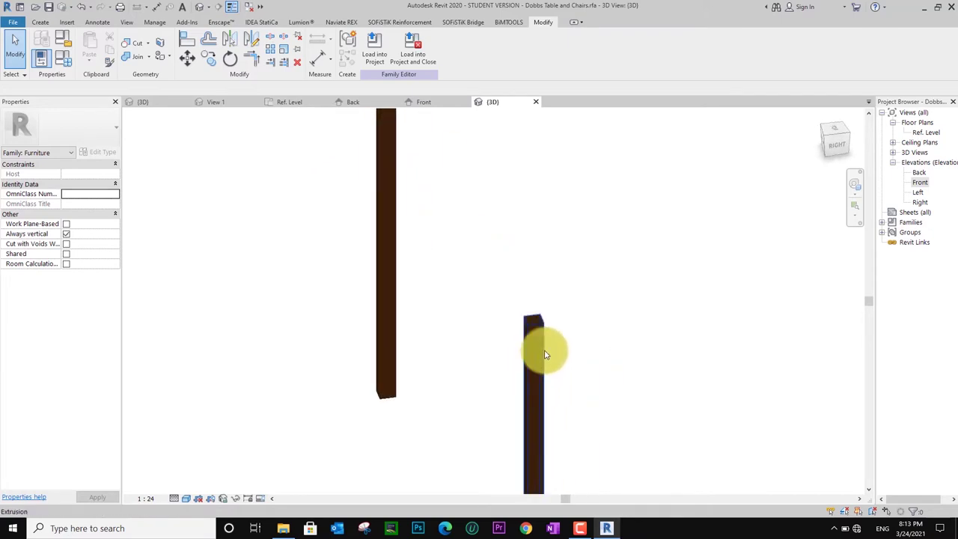
scroll(550, 346, "up", 1)
scroll(548, 340, "down", 2)
scroll(569, 346, "down", 1)
scroll(582, 351, "down", 4)
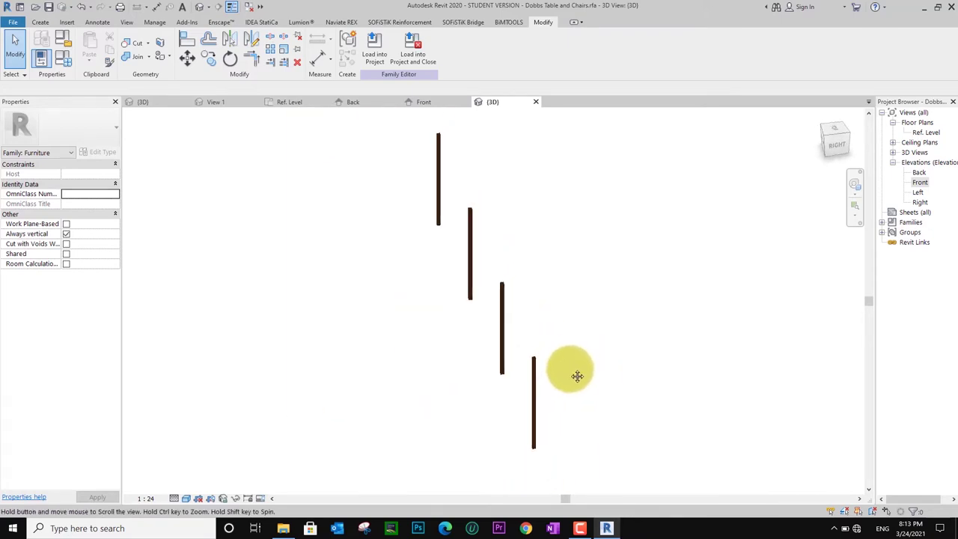
mouse_move(574, 374)
middle_mouse_down("shift")
mouse_move(599, 368)
mouse_move(552, 380)
middle_mouse_up("shift")
scroll(585, 364, "up", 3)
scroll(573, 365, "down", 2)
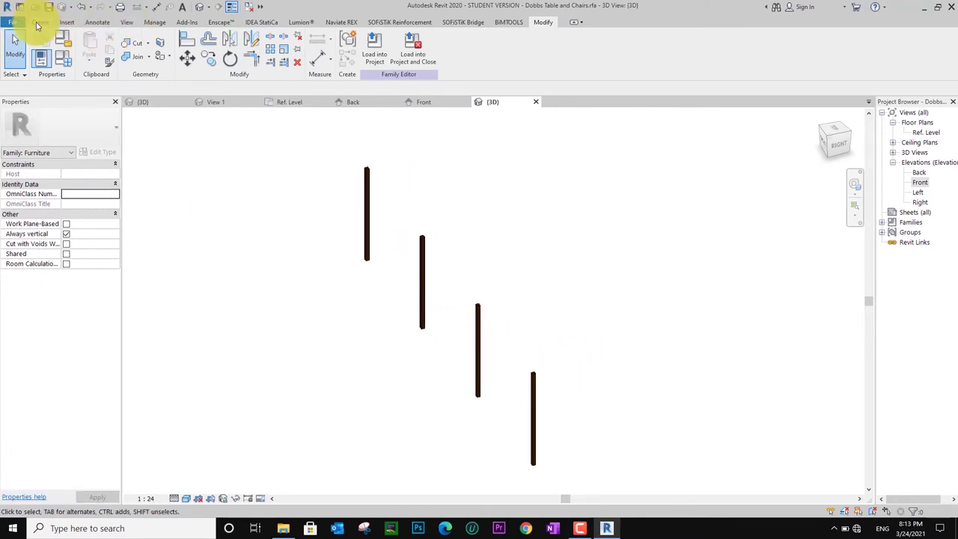
left_click(39, 21)
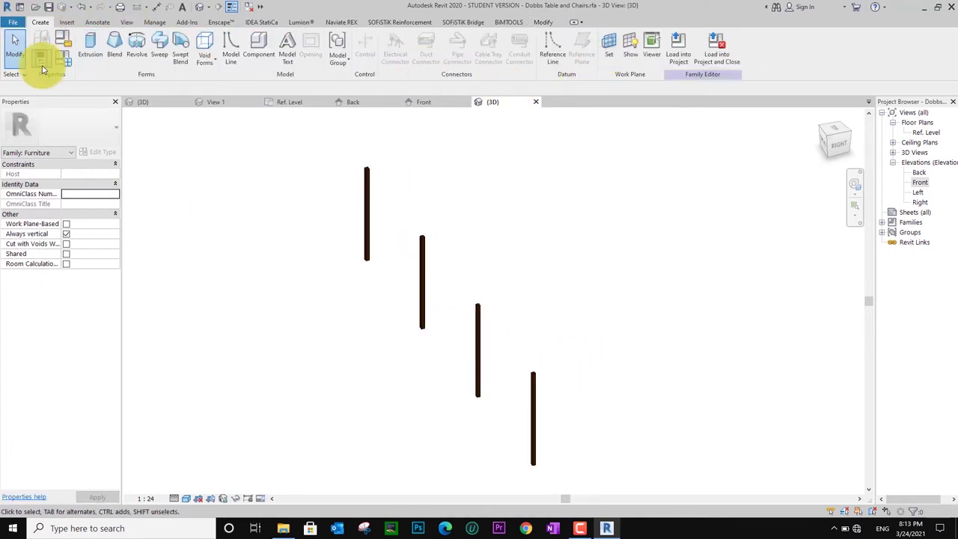
- Set the work plane by picking a face of the leg
left_click(609, 46)
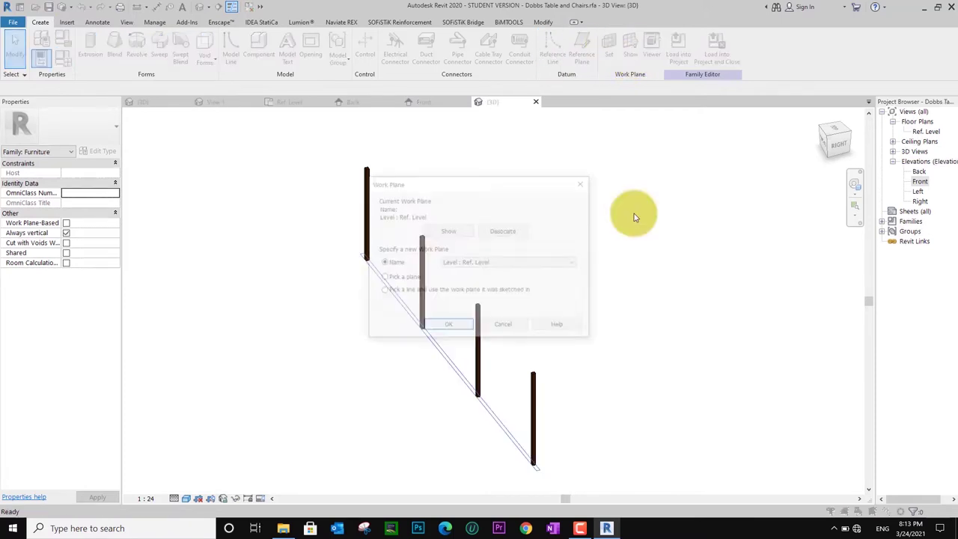
left_click(387, 278)
left_click(443, 326)
scroll(530, 376, "up", 3)
scroll(526, 351, "up", 3)
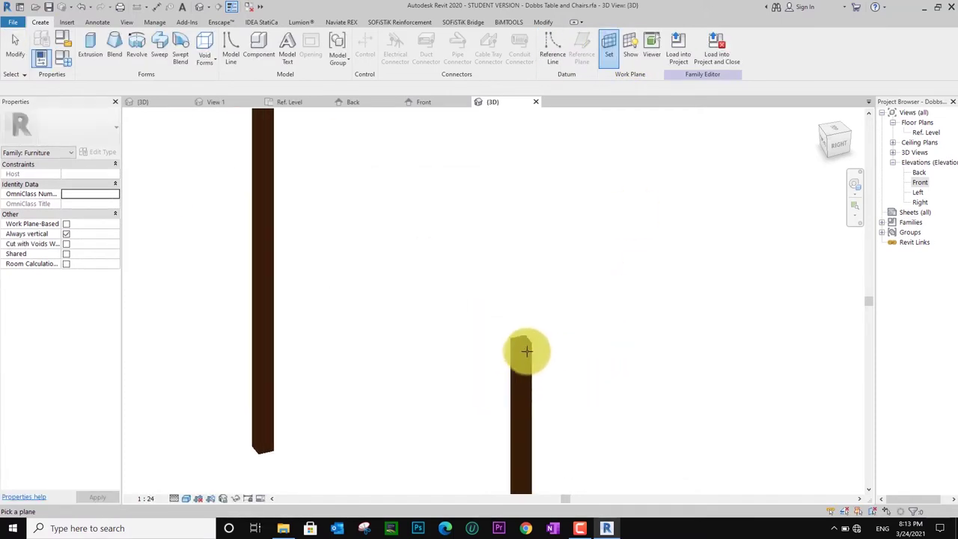
left_click(524, 343)
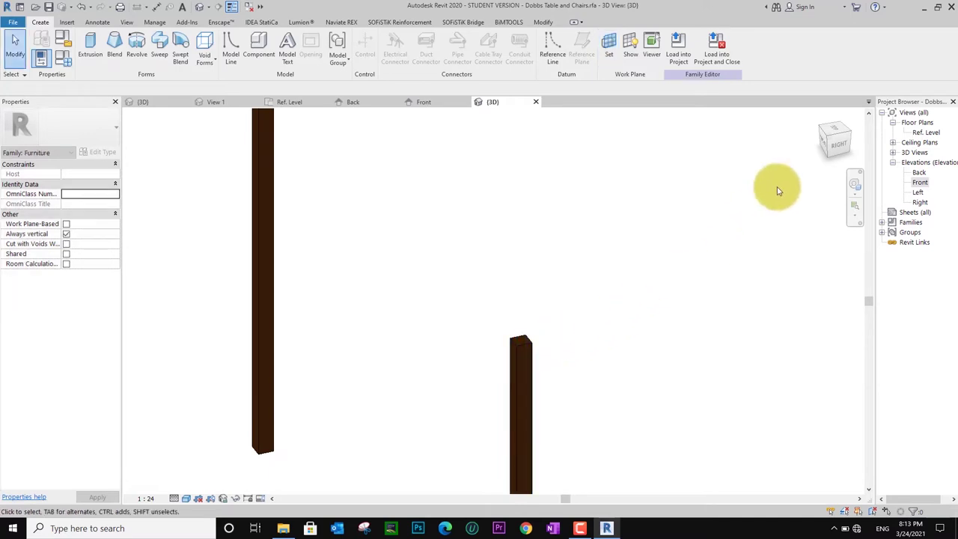
- View the model from the RIGHT side and start a new extrusion sketch
middle_click_drag(780, 190, 840, 150, "shift")
left_click(839, 151)
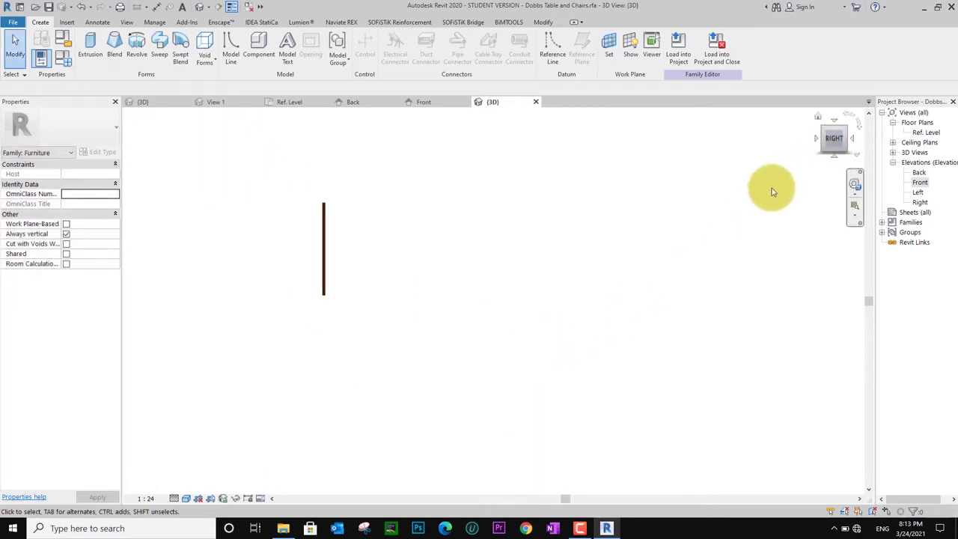
scroll(514, 264, "up", 3)
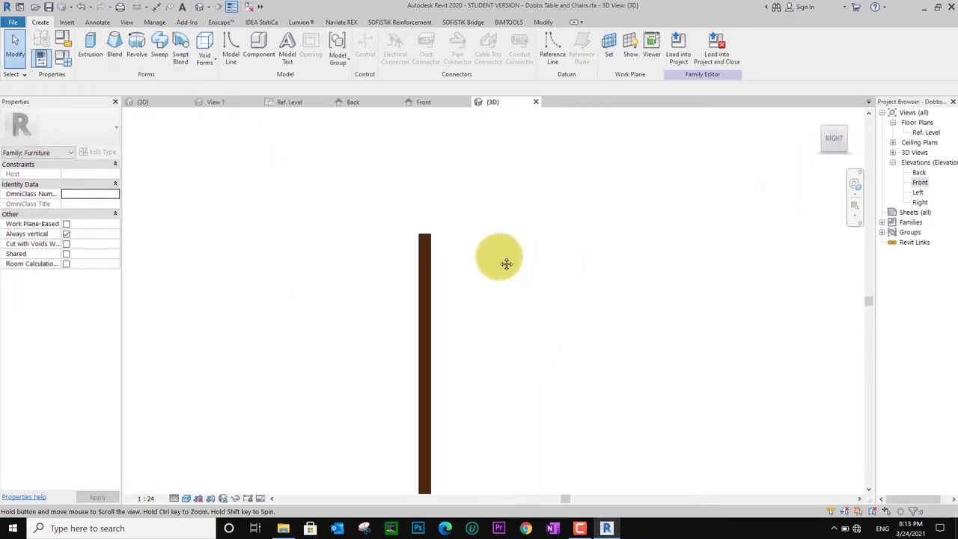
left_click(88, 41)
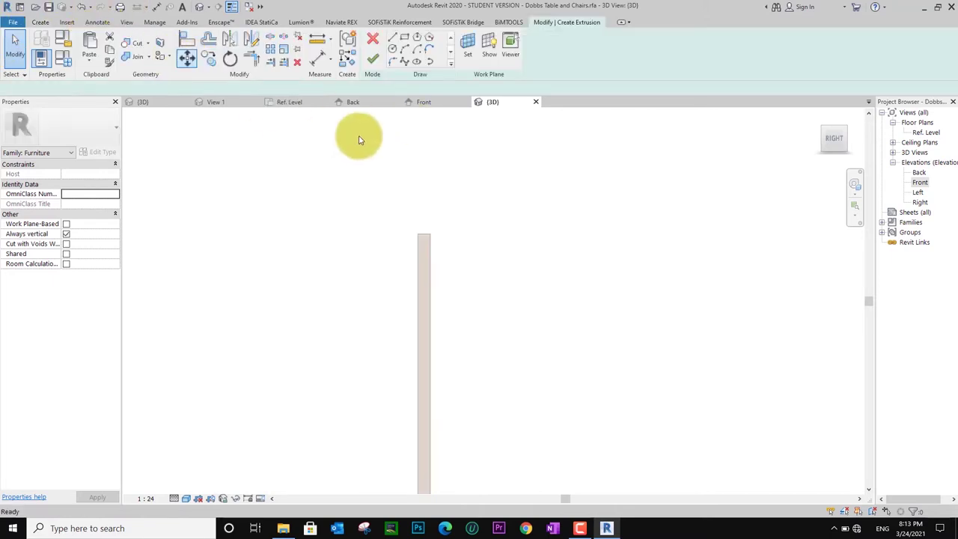
- Sketch a closed 2000-long rail outline starting from the leg's top
left_click(418, 234)
type("2000")
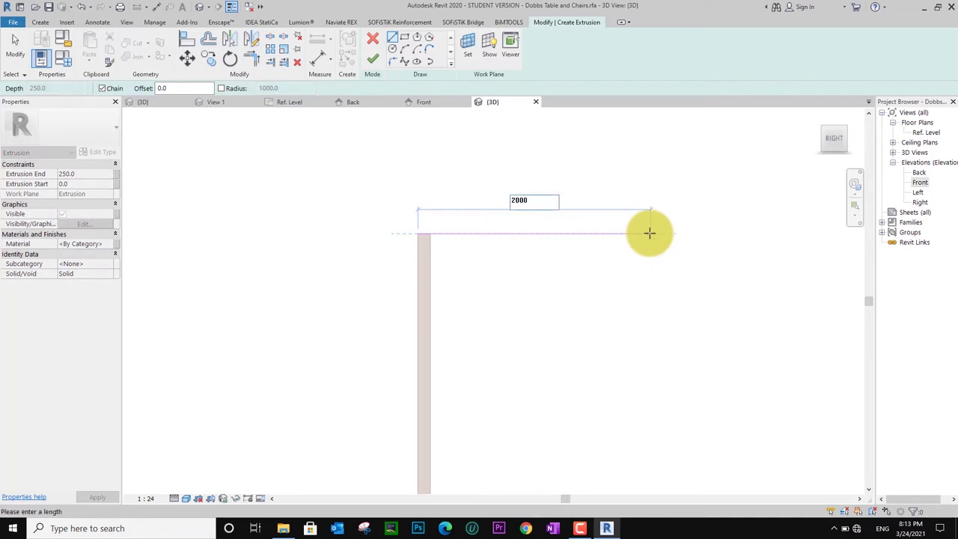
key("Return")
scroll(667, 241, "up", 2)
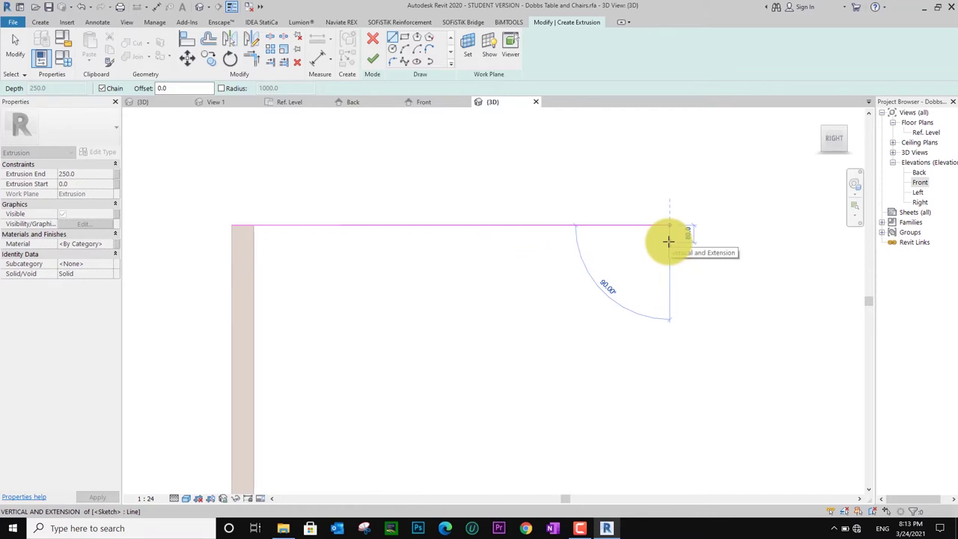
left_click(669, 241)
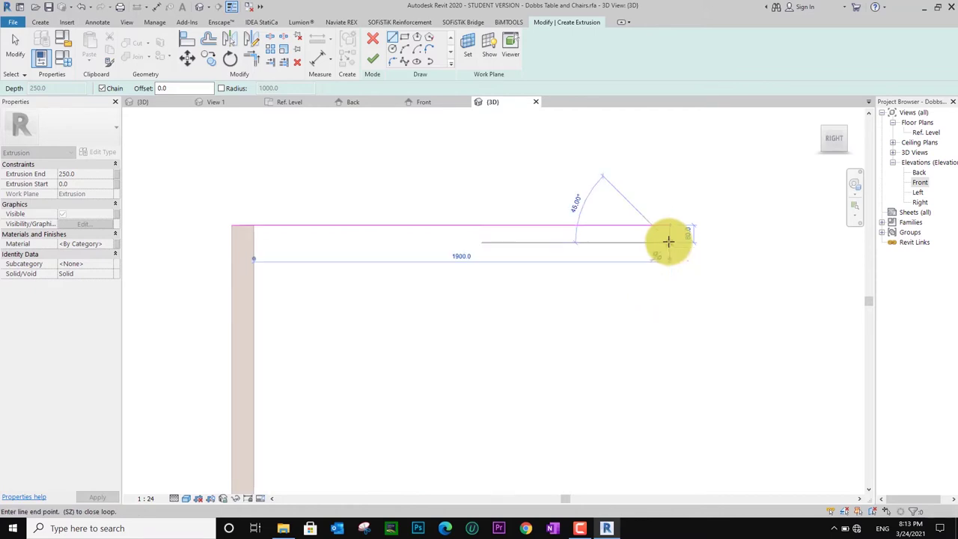
left_click(232, 240)
left_click(231, 225)
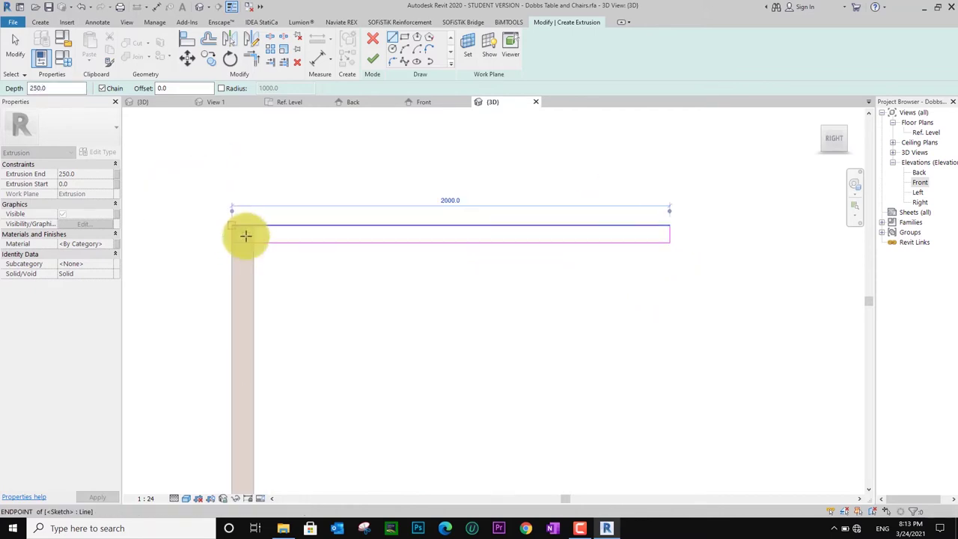
- Add a 30° angled end line, trim the bottom edge to it, and set Extrusion End 40
left_click(667, 226)
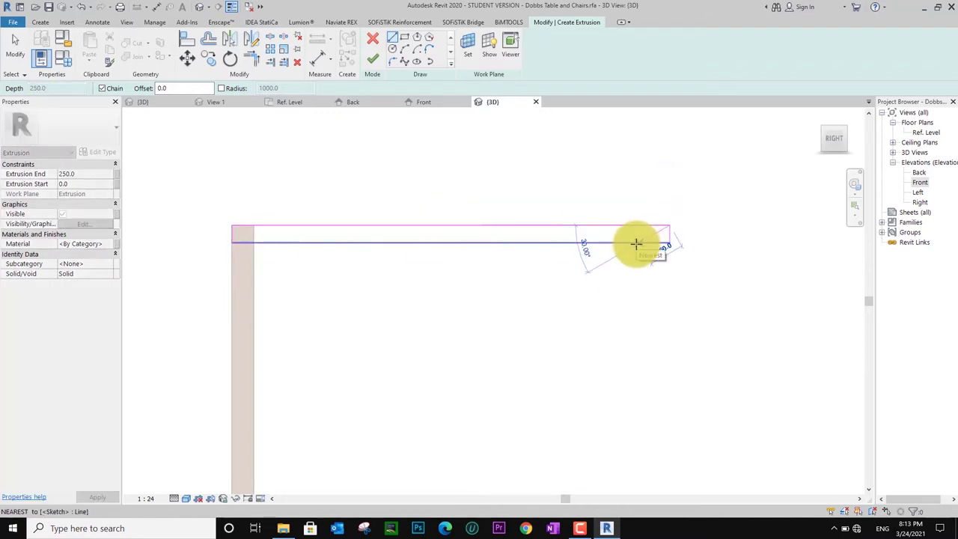
left_click(636, 243)
key("Escape")
key("Escape")
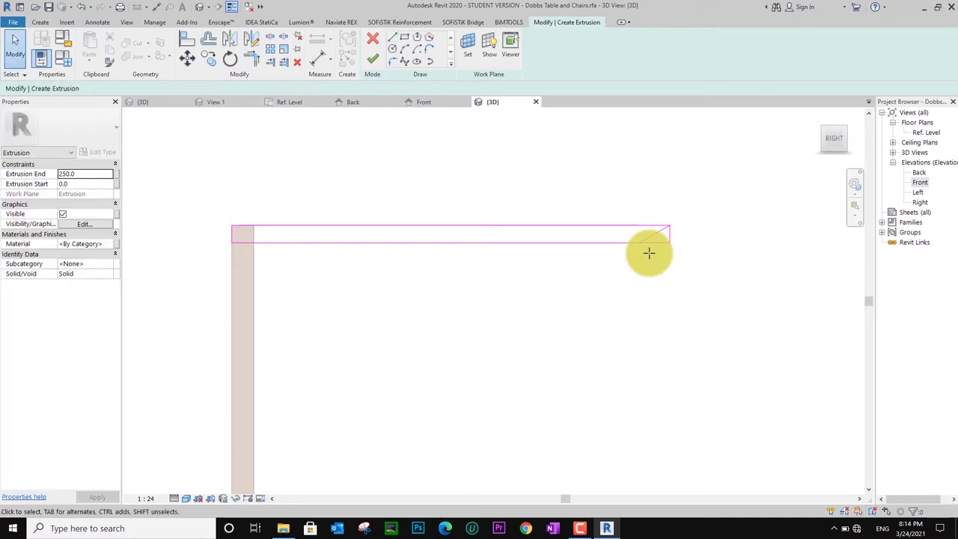
left_click(619, 243)
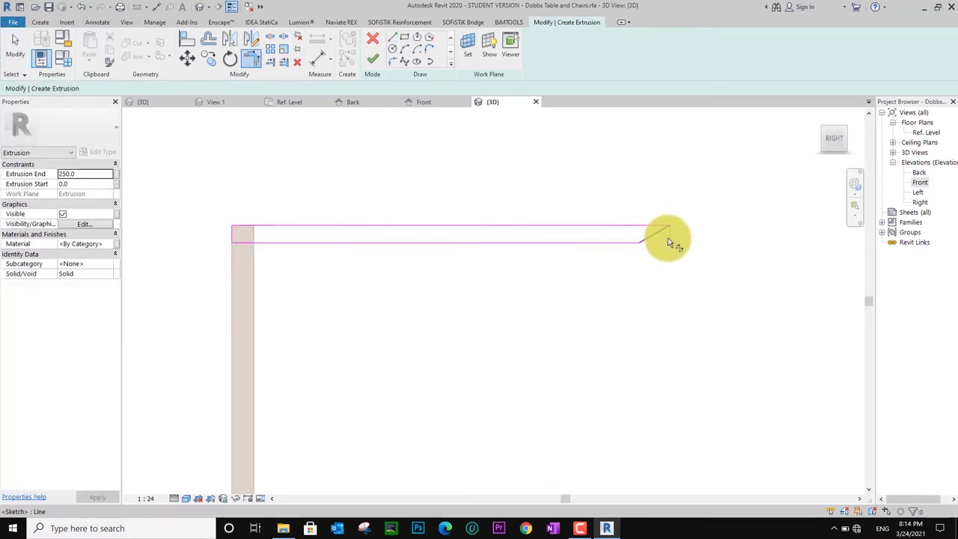
left_click(671, 239)
key("Escape")
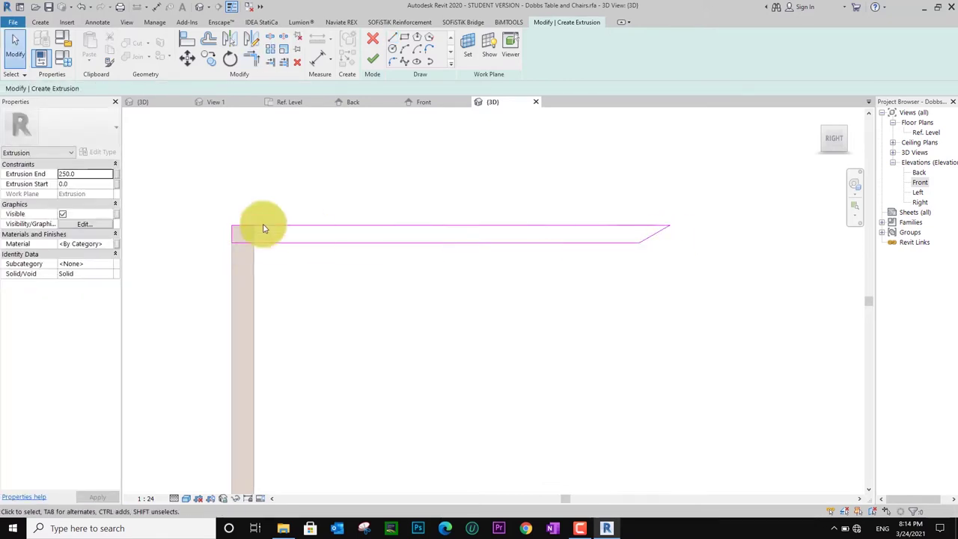
left_click(88, 175)
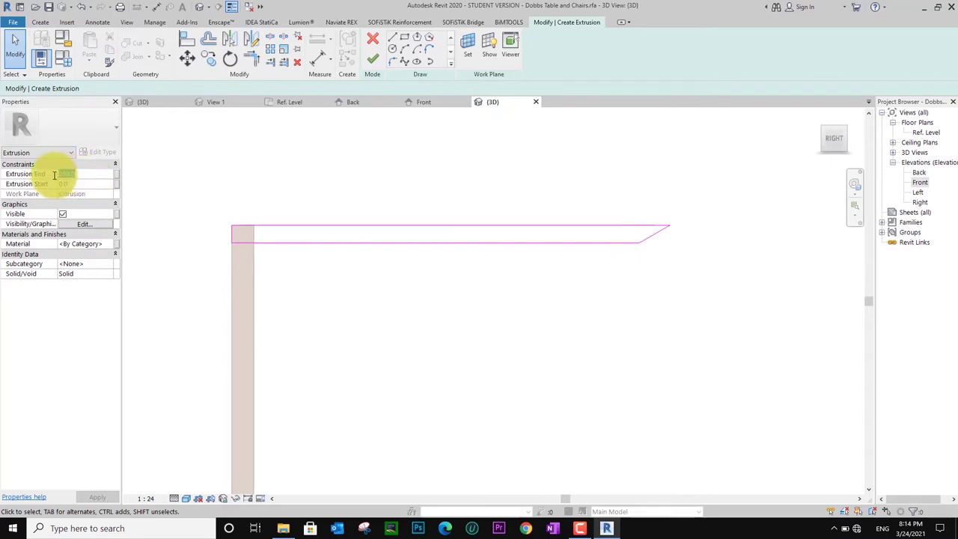
type("40")
- Associate the rail's Material with the family material parameter
left_click(117, 244)
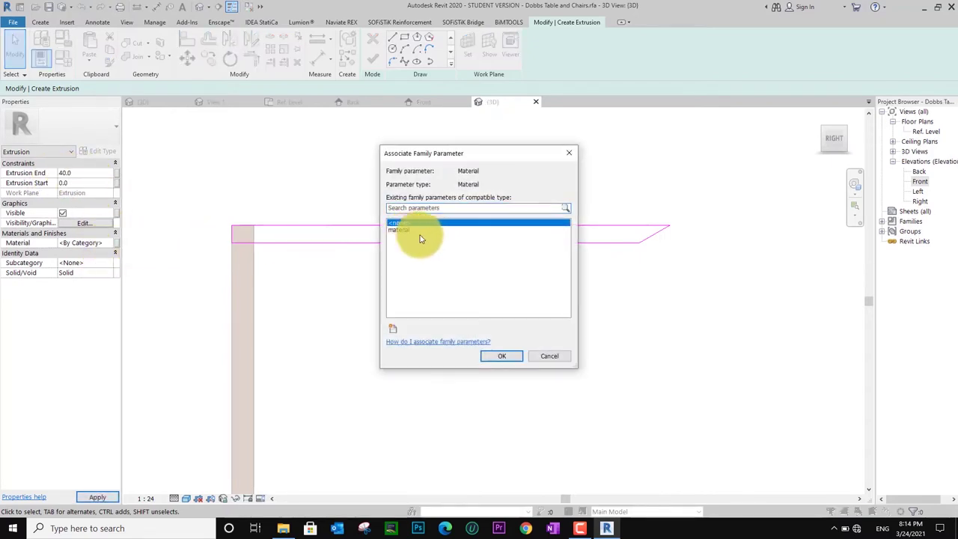
left_click(400, 231)
left_click(503, 357)
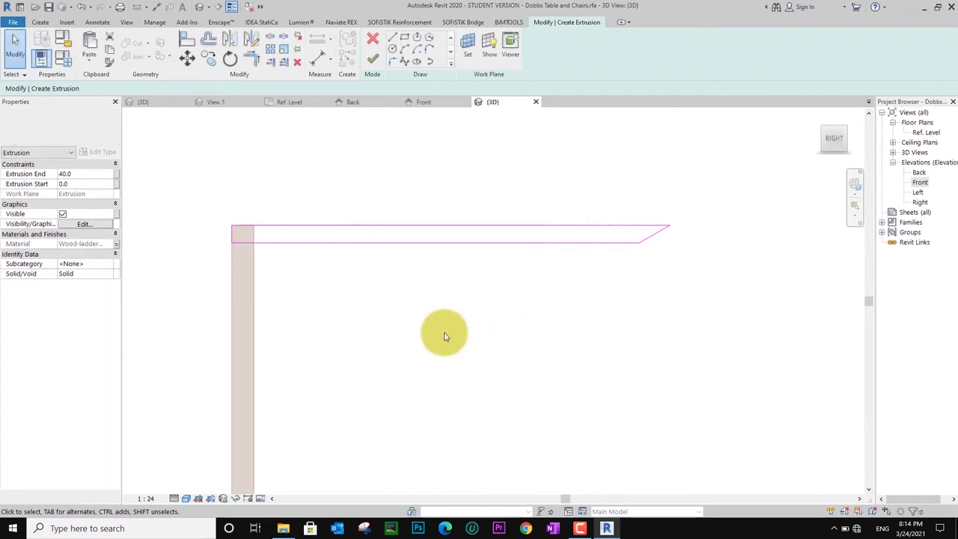
- Finish the top rail extrusion and view the legs straight from the side
left_click(368, 63)
left_click(399, 286)
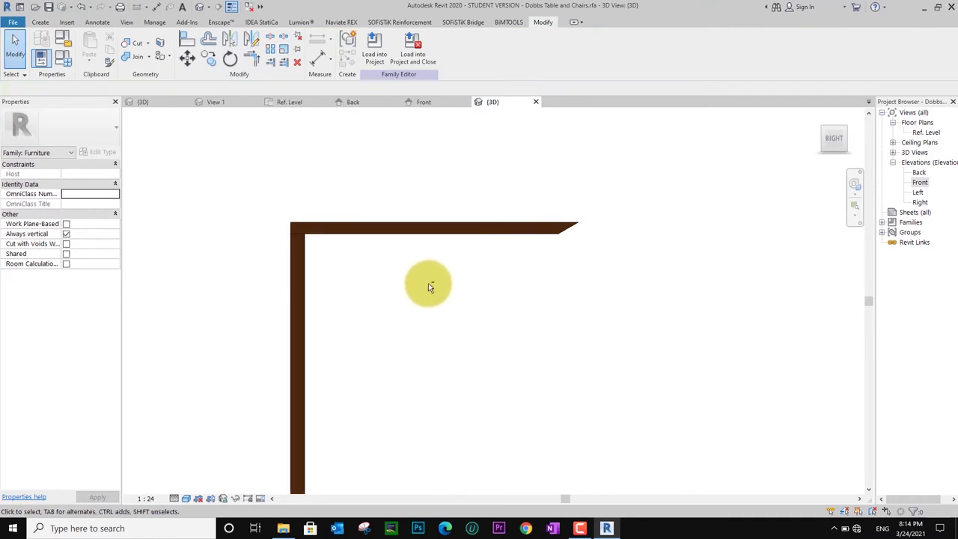
mouse_move(429, 287)
middle_mouse_down("shift")
mouse_move(406, 332)
mouse_move(459, 336)
middle_mouse_up("shift")
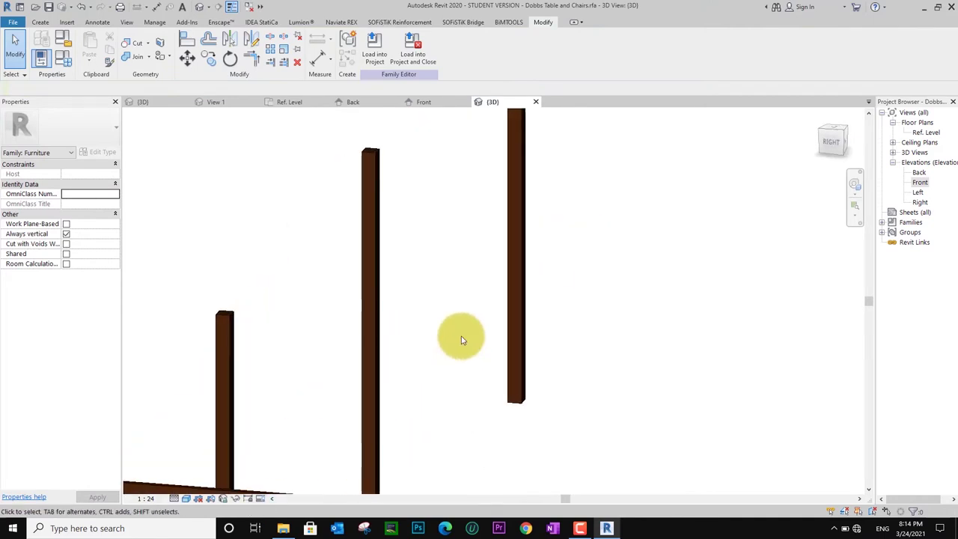
left_click(838, 131)
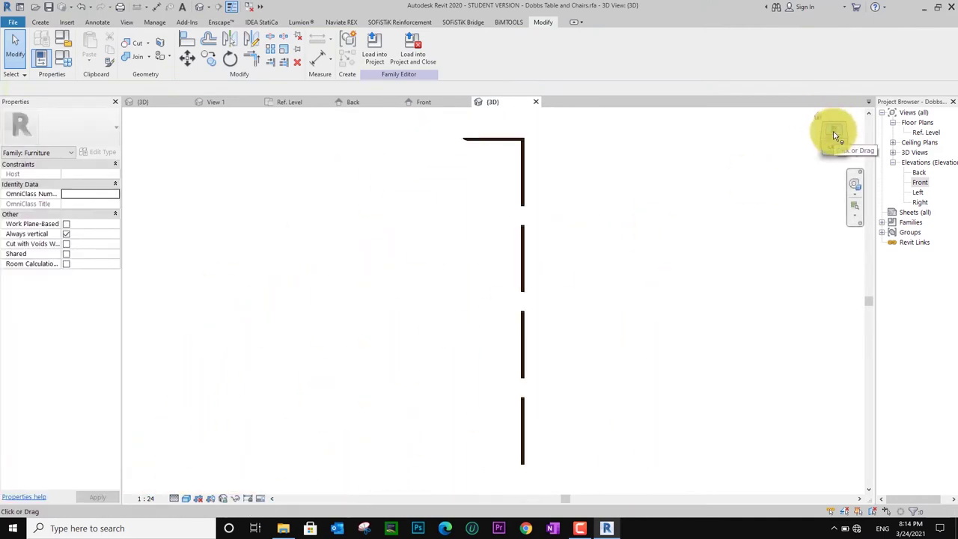
- From the top view, move the rail with Disjoin from its endpoint to the leg's midpoint
left_click(836, 135)
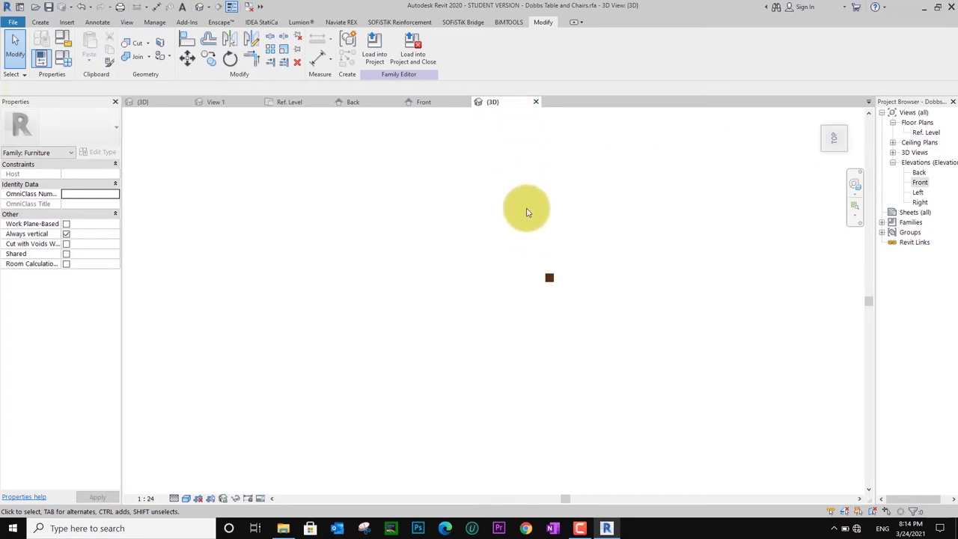
middle_click_drag(557, 298, 493, 225)
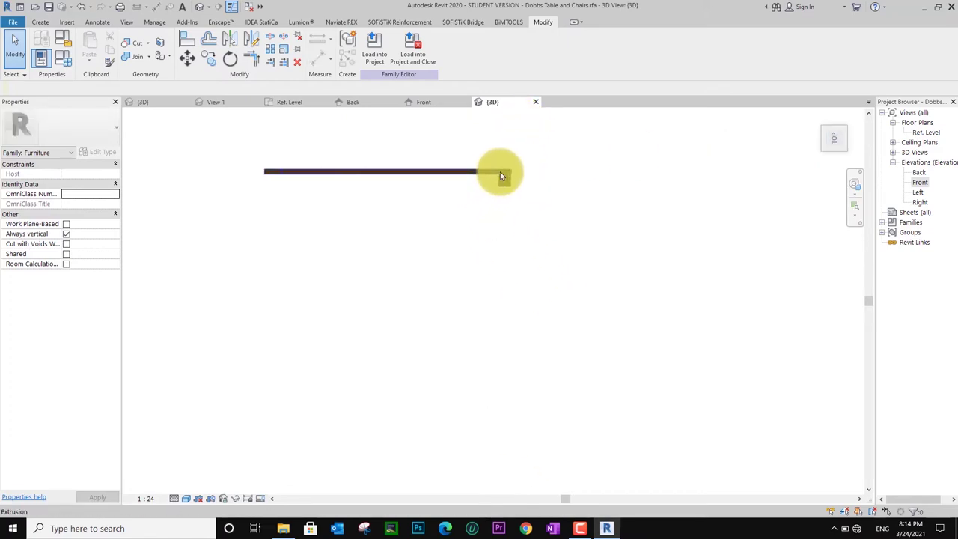
scroll(500, 172, "up", 2)
scroll(491, 179, "up", 1)
left_click(491, 189)
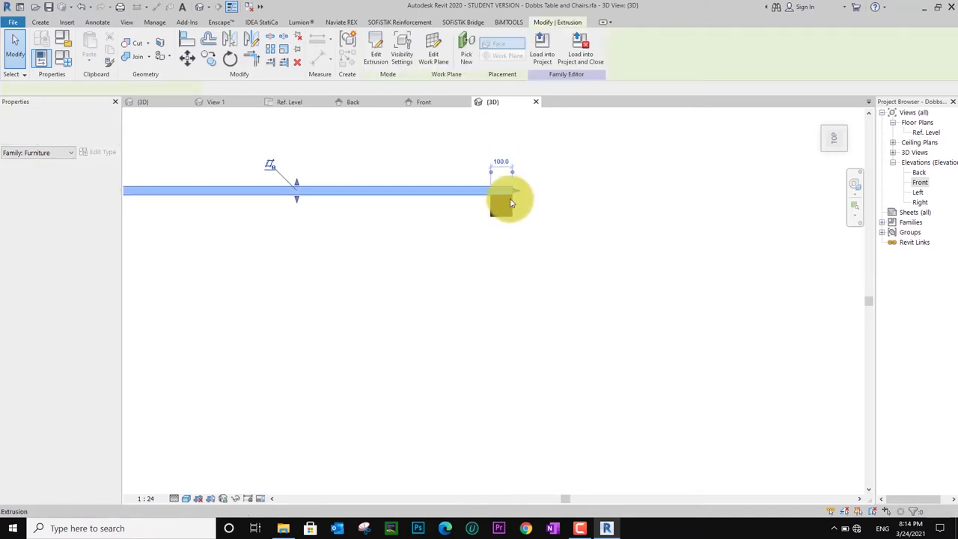
scroll(512, 202, "up", 1)
left_click(186, 59)
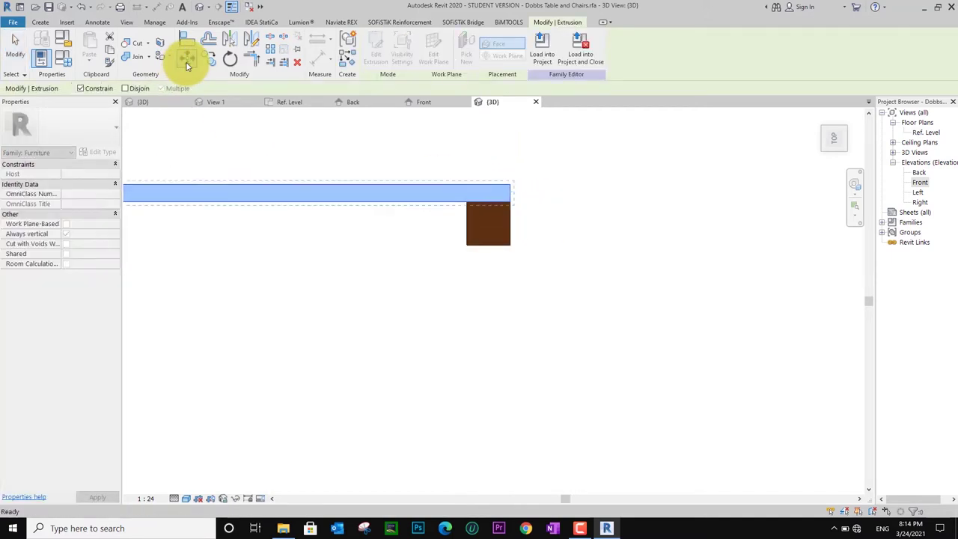
left_click(80, 89)
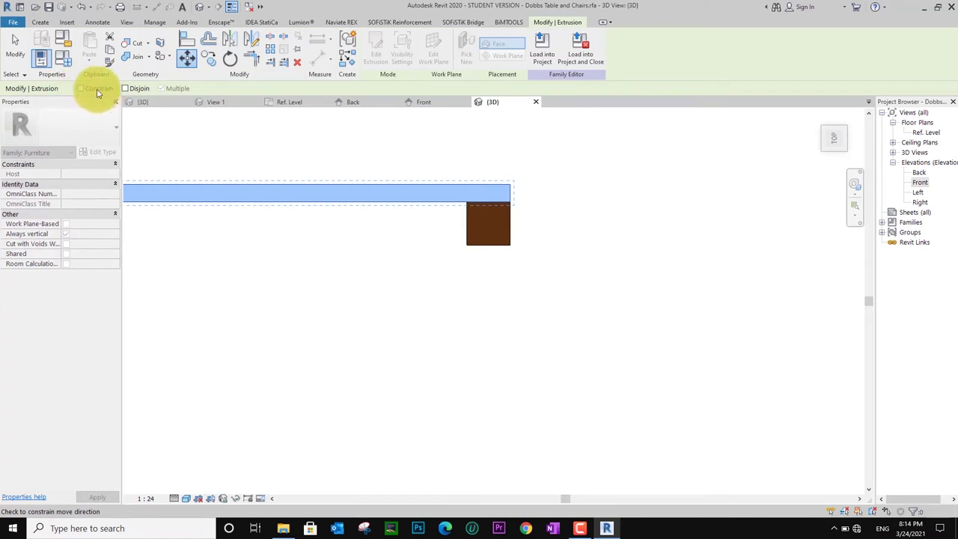
left_click(124, 89)
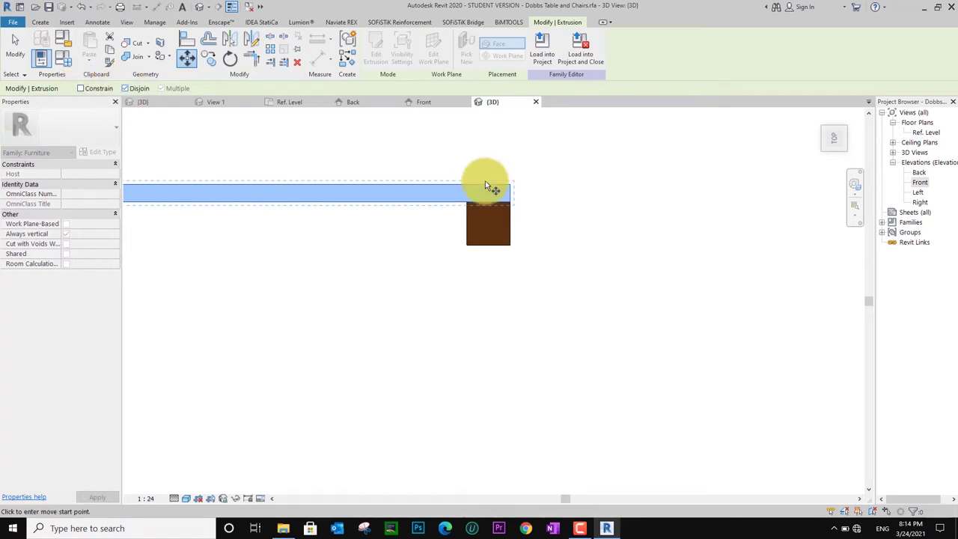
left_click(511, 194)
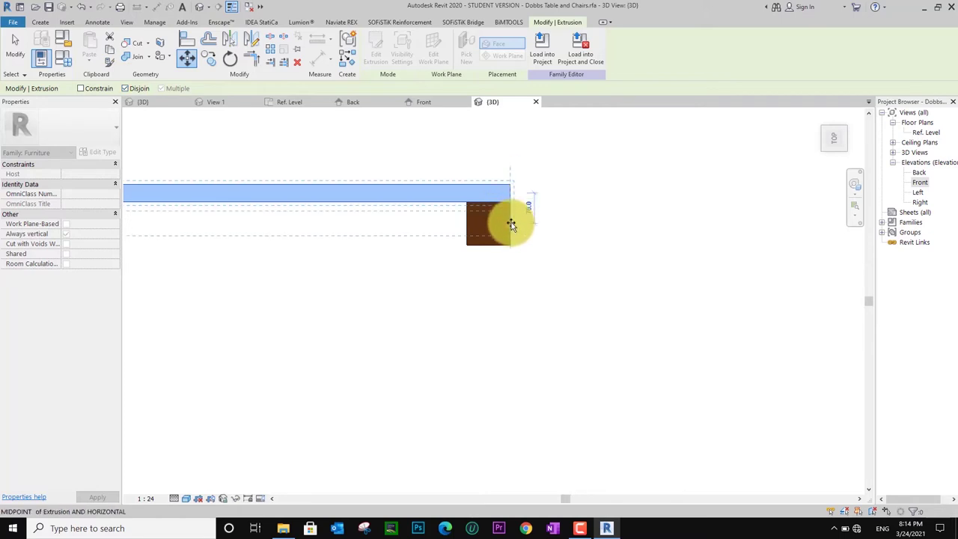
left_click(511, 225)
middle_click_drag(512, 225, 490, 143, "shift")
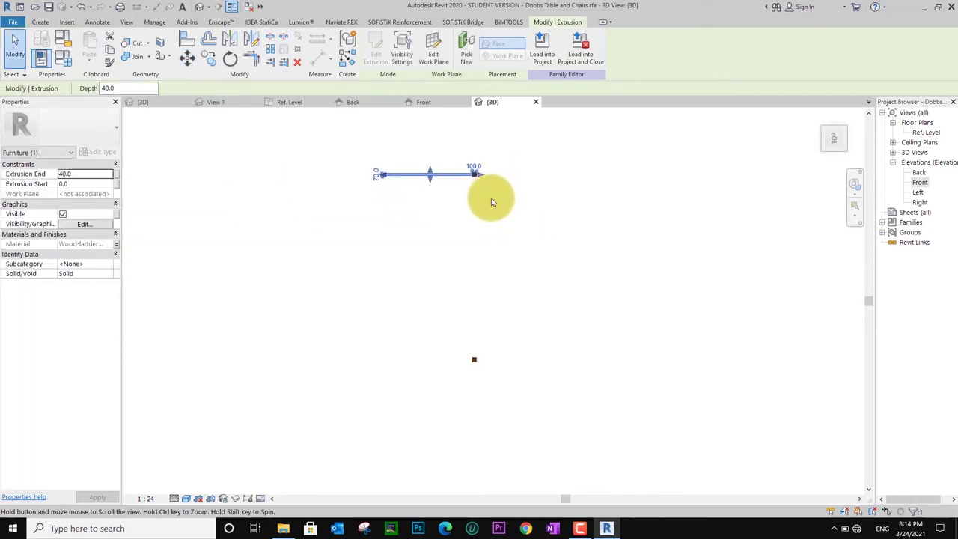
- Start arraying the rail with Move To: Last and a count of 5
left_click(272, 56)
left_click(344, 88)
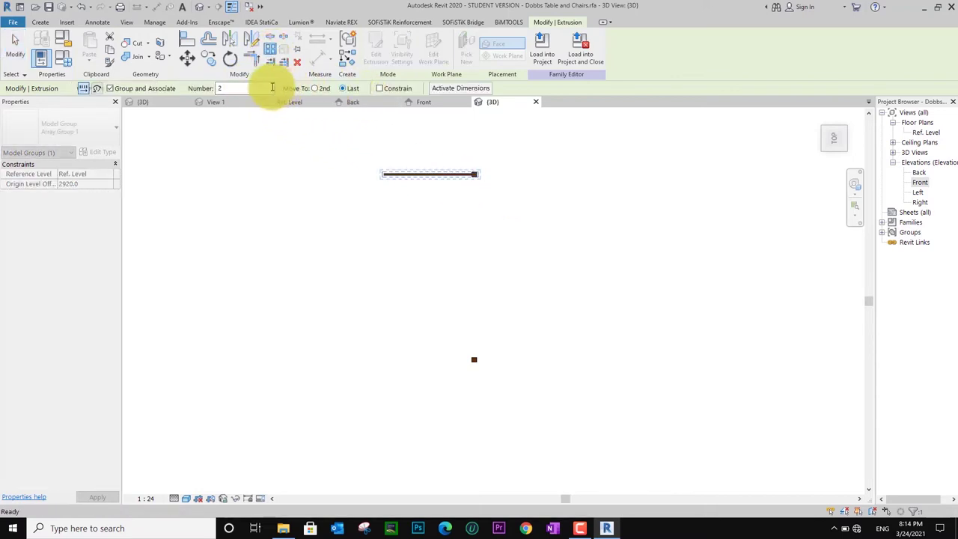
left_click_drag(234, 86, 195, 90)
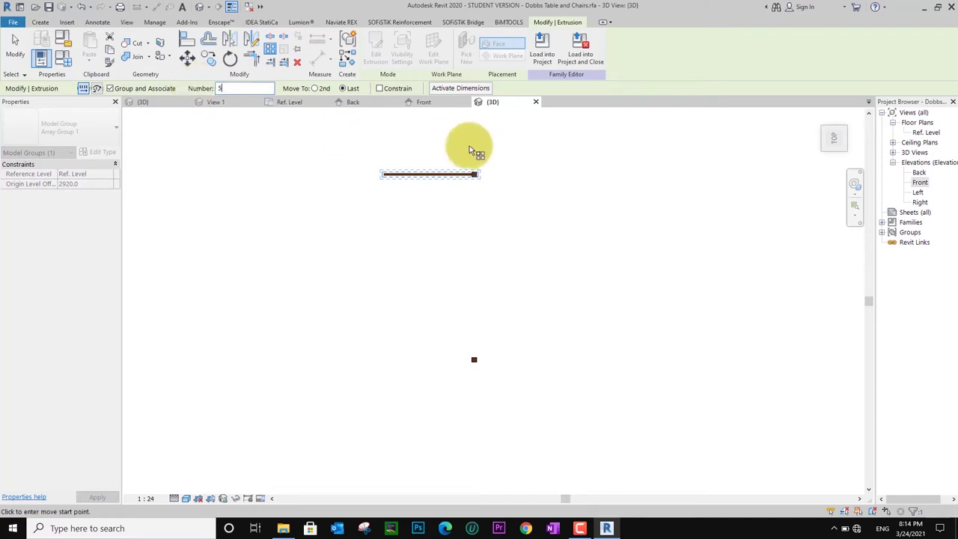
scroll(476, 173, "up", 2)
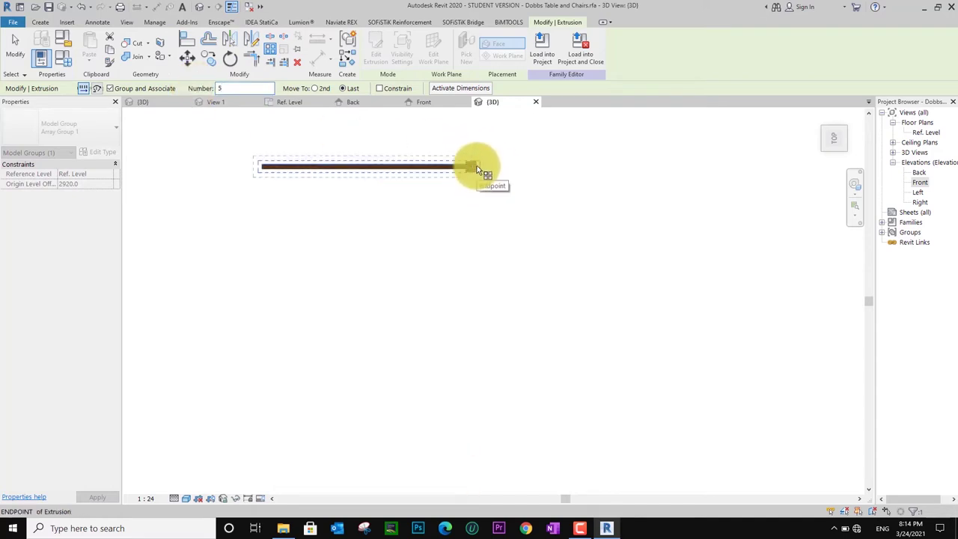
scroll(476, 169, "up", 2)
scroll(476, 167, "up", 1)
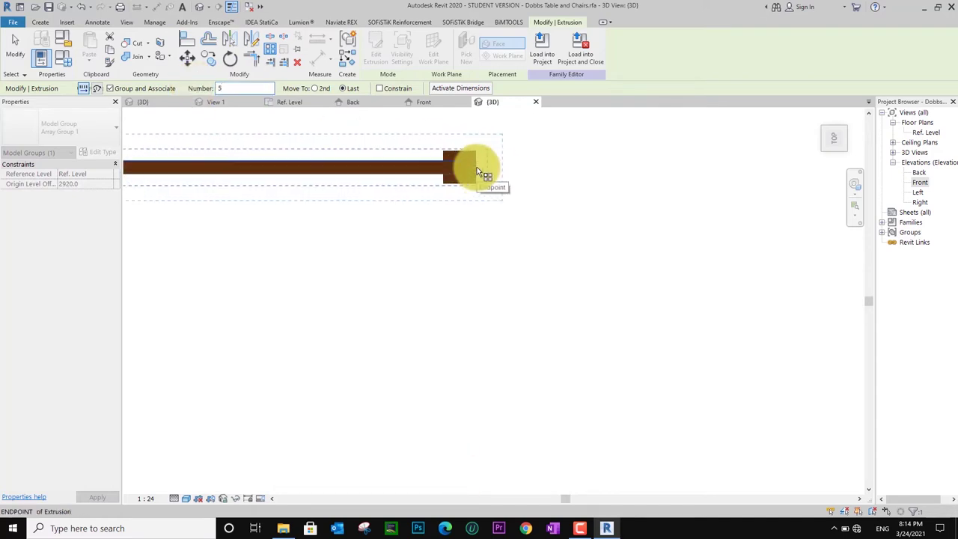
- Array the rail from its end down to near the leg's bottom, making five rails
left_click(477, 170)
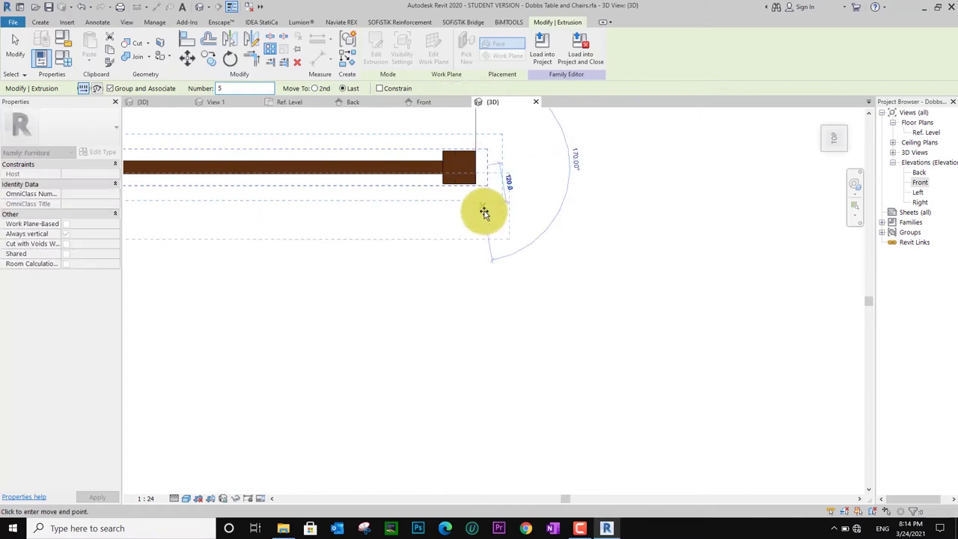
scroll(487, 211, "down", 1)
scroll(488, 247, "down", 2)
scroll(483, 344, "down", 1)
middle_click_drag(484, 378, 488, 171)
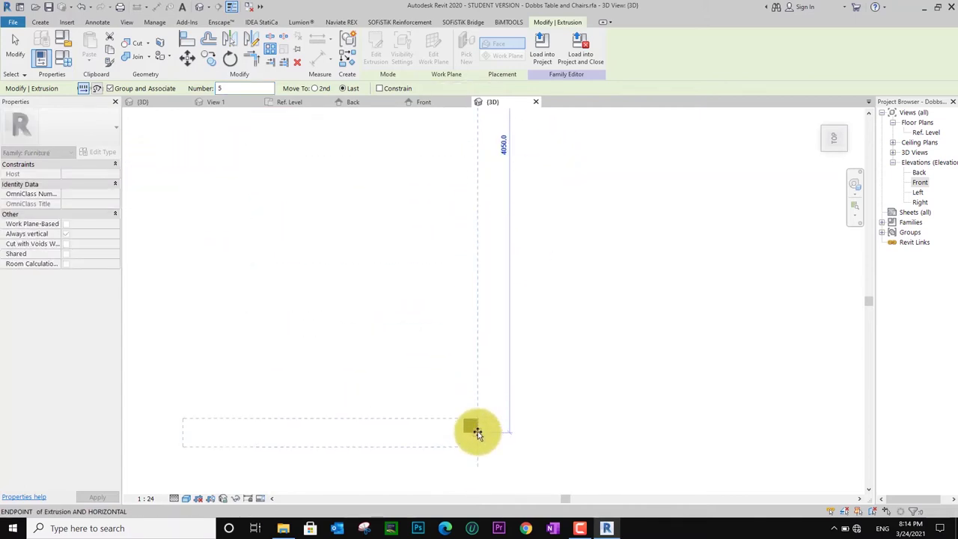
left_click(478, 426)
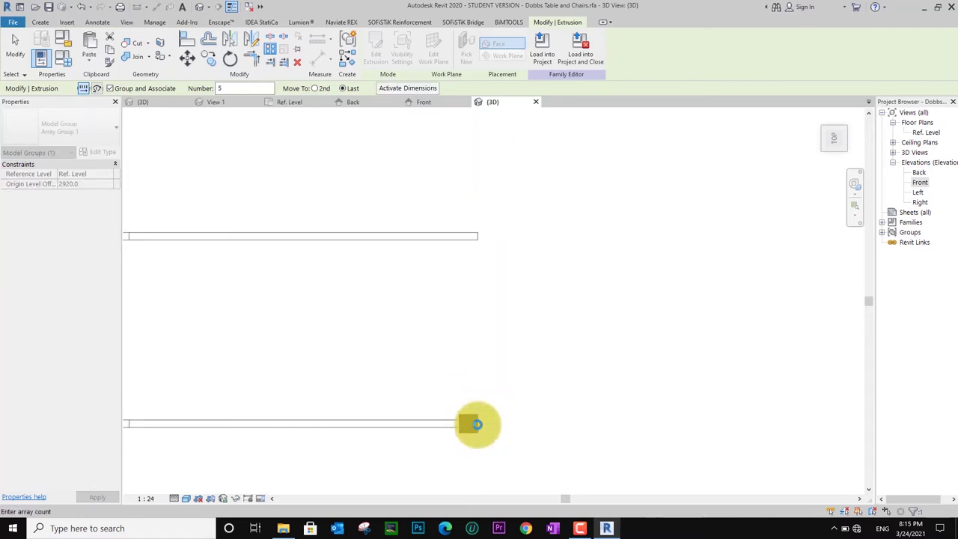
scroll(477, 425, "down", 2)
scroll(479, 427, "down", 2)
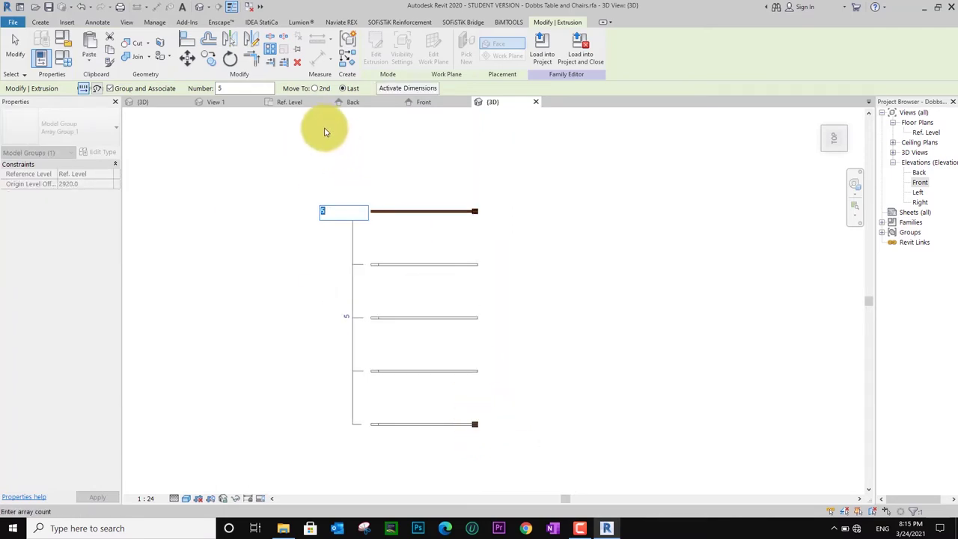
key("Return")
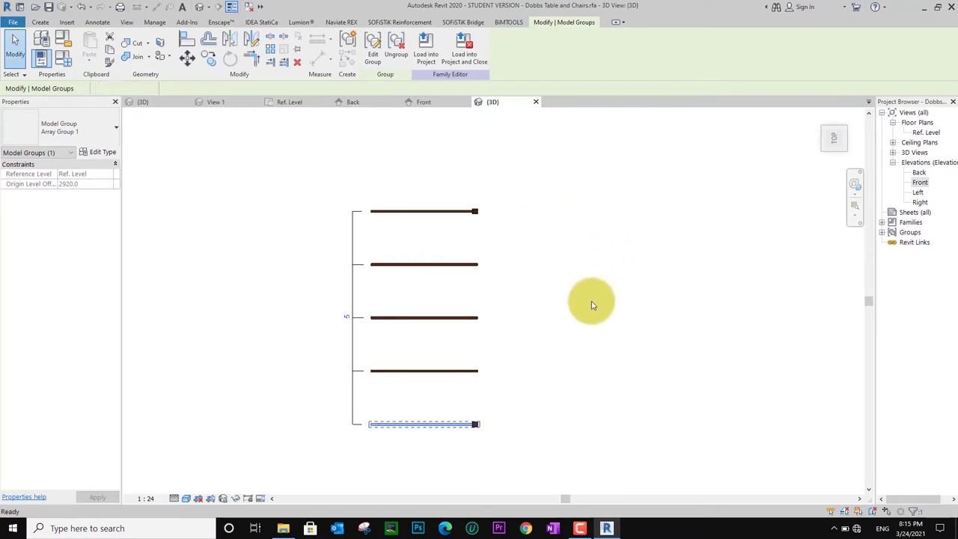
key("Escape")
scroll(581, 336, "down", 2)
- Window-select all five arrayed rail groups
scroll(466, 230, "up", 1)
mouse_move(577, 315)
middle_mouse_down()
mouse_move(466, 229)
mouse_move(536, 311)
middle_mouse_up()
scroll(533, 308, "down", 1)
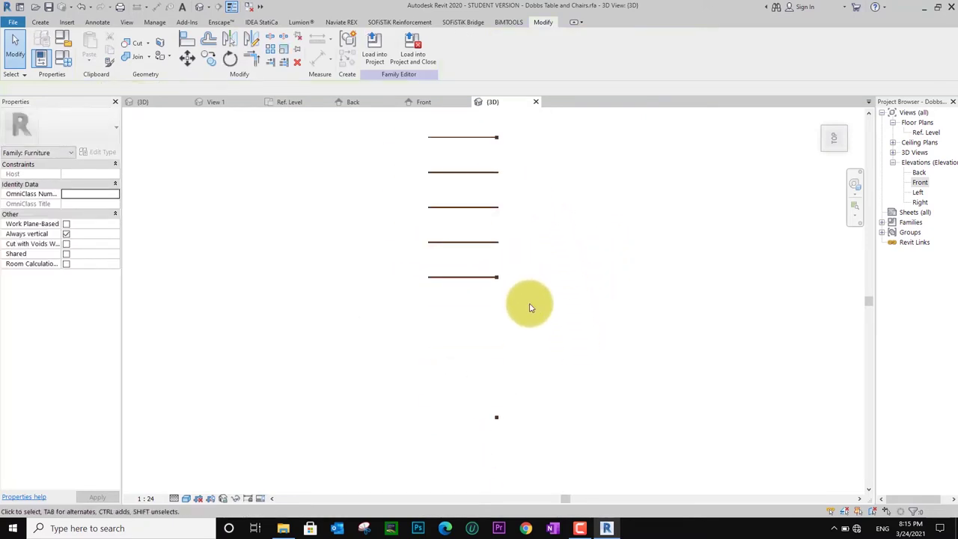
left_click_drag(462, 316, 427, 133)
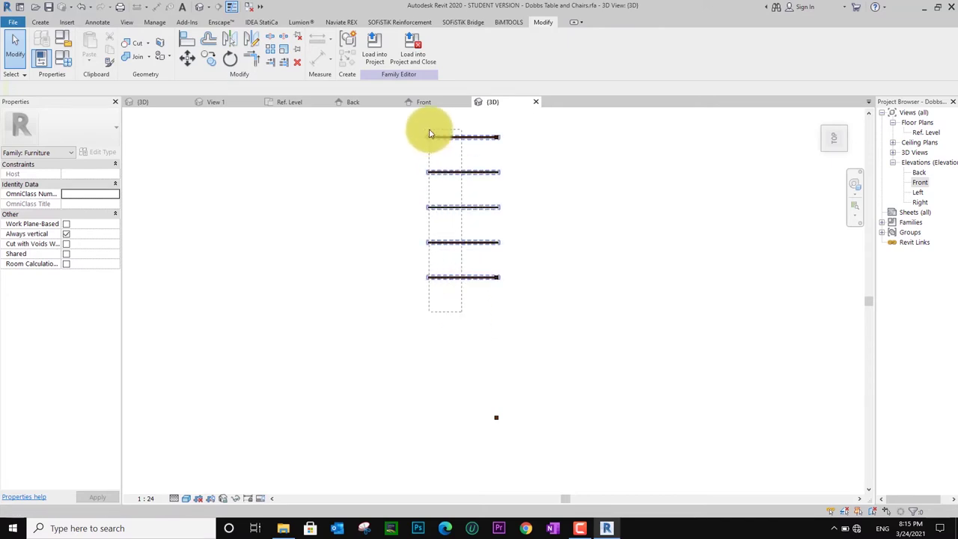
- Copy the five rail groups from the top rail's right end across to the next leg
left_click(211, 64)
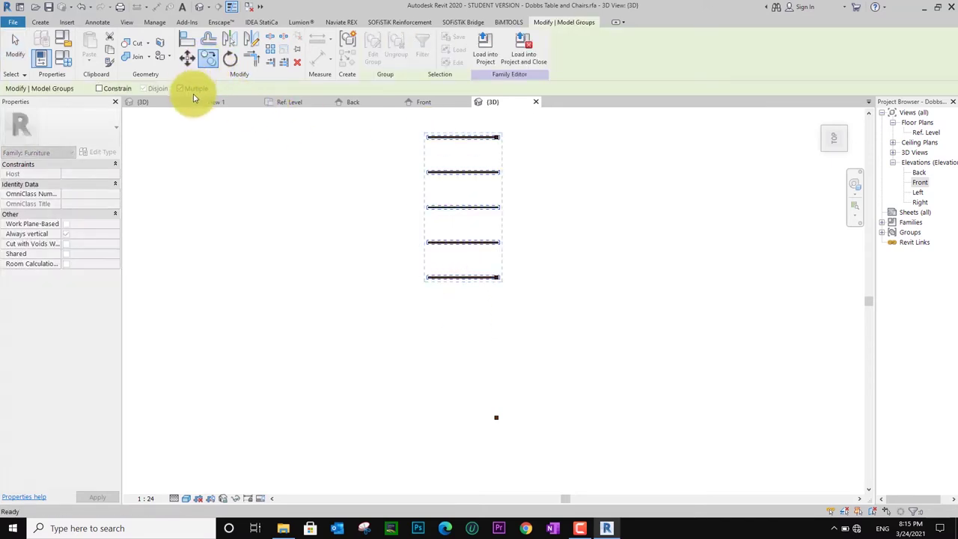
scroll(502, 140, "up", 3)
scroll(501, 139, "up", 1)
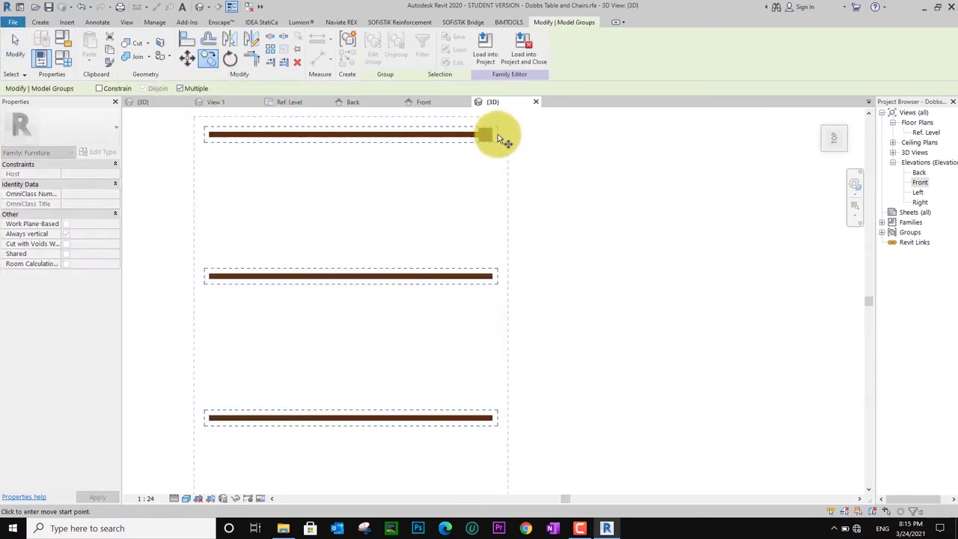
scroll(497, 139, "up", 1)
scroll(494, 138, "up", 1)
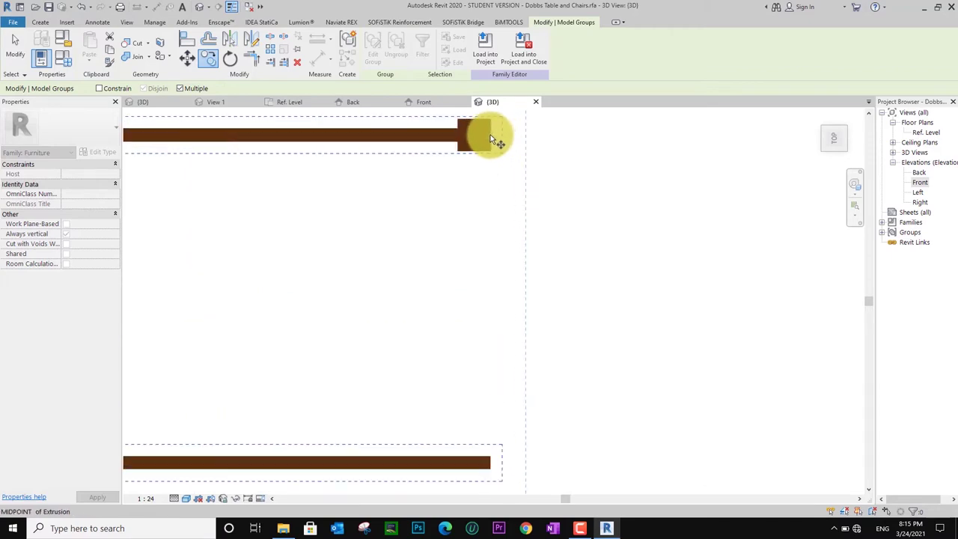
left_click(494, 139)
scroll(508, 285, "down", 2)
scroll(512, 329, "down", 3)
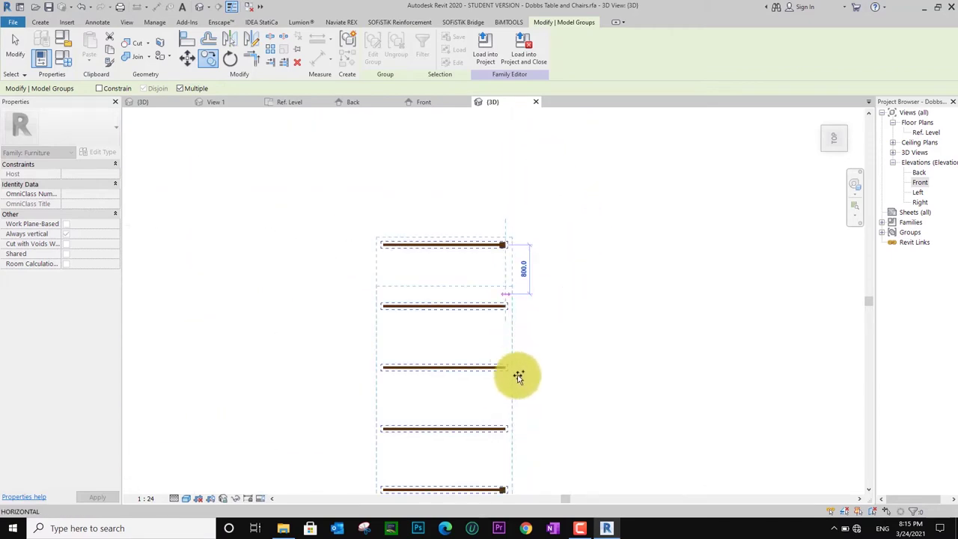
scroll(503, 286, "up", 2)
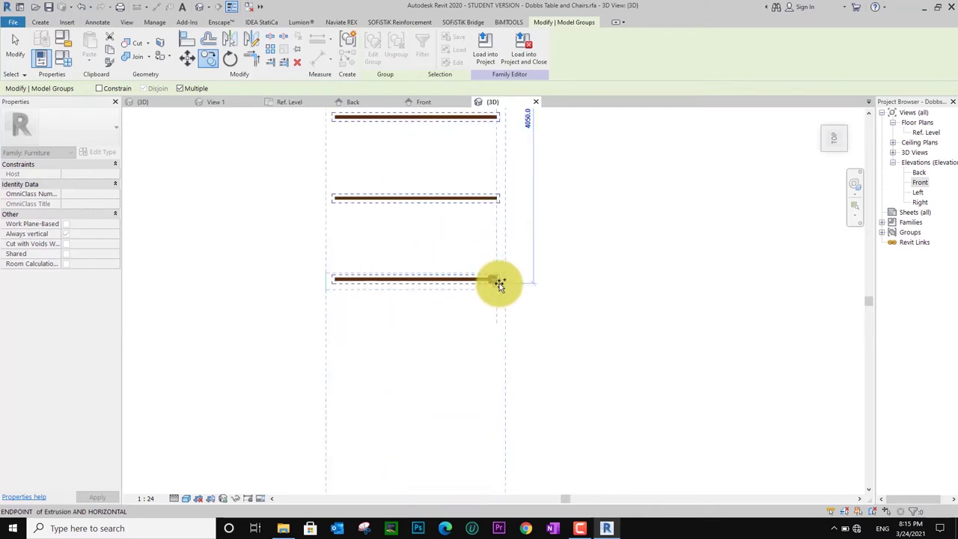
scroll(496, 280, "up", 2)
scroll(492, 276, "up", 1)
scroll(490, 274, "up", 1)
left_click(498, 274)
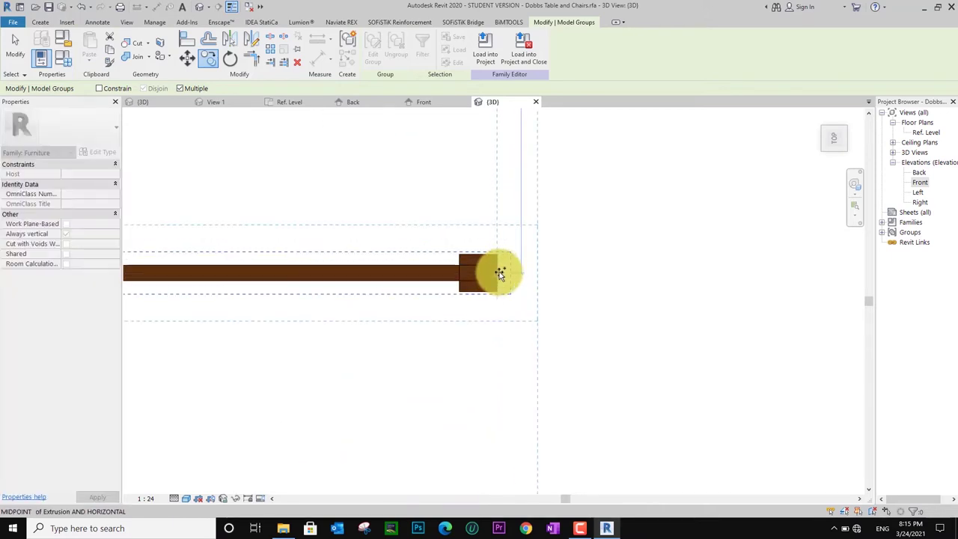
scroll(517, 276, "down", 1)
scroll(527, 283, "down", 3)
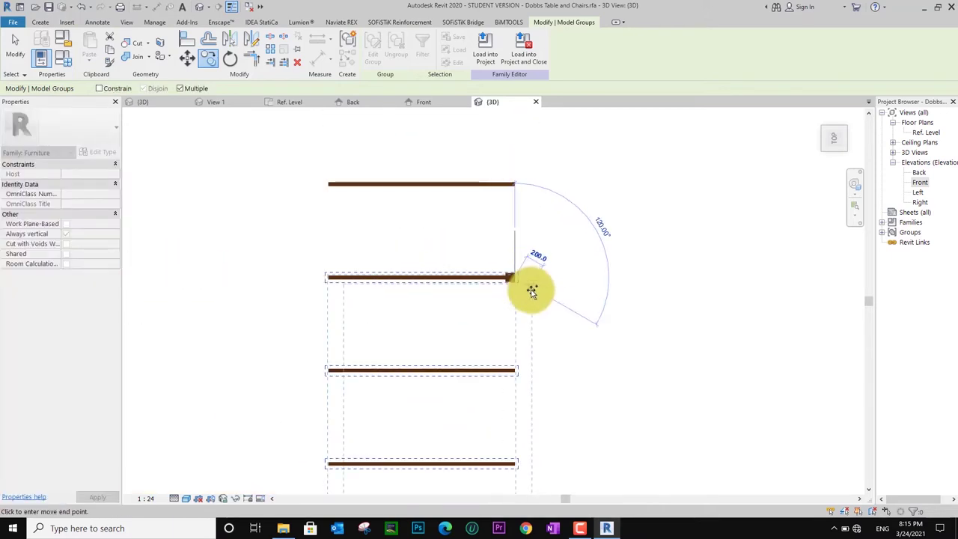
key("Escape")
key("Escape")
- Select individual rail groups, including the bottom one, to check the copies, then deselect
left_click(438, 279)
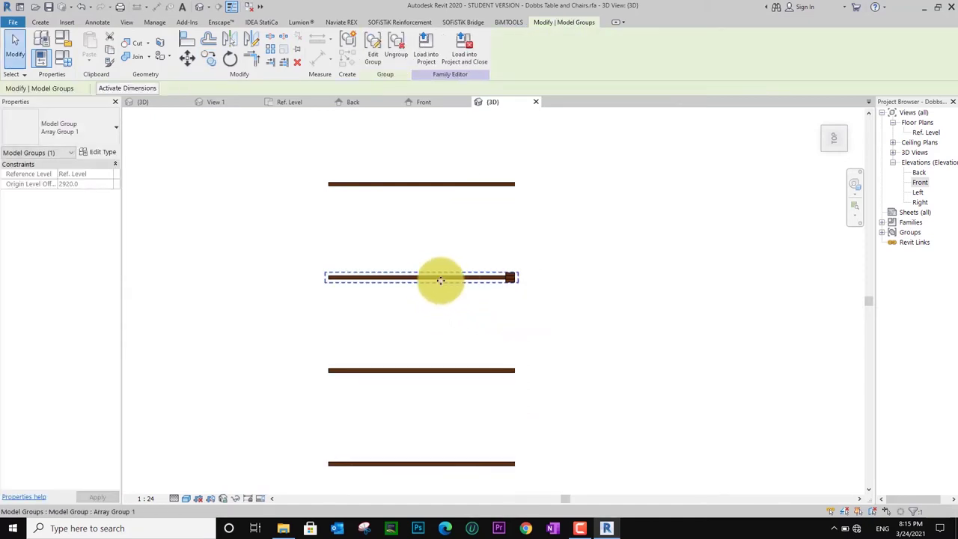
left_click(453, 304)
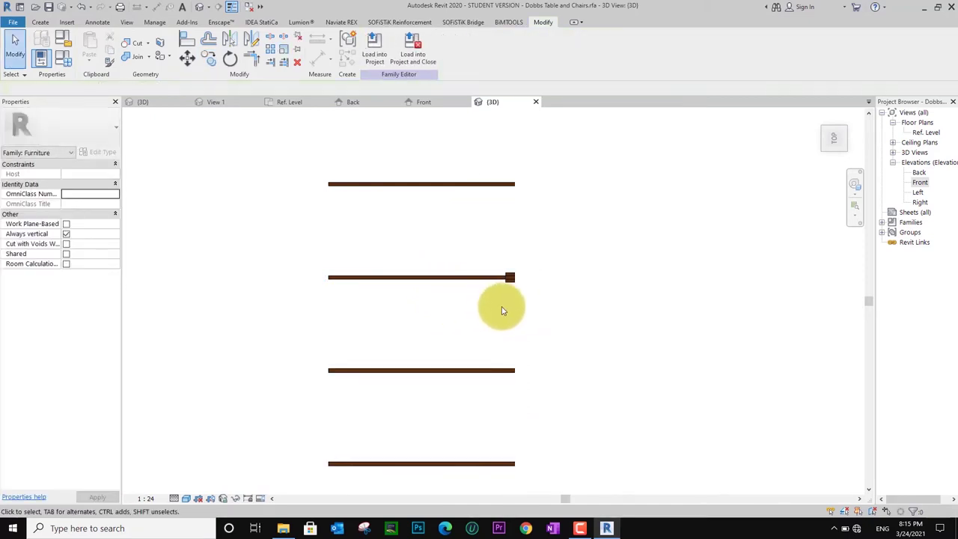
scroll(501, 313, "down", 5)
scroll(508, 317, "down", 1)
scroll(509, 319, "down", 1)
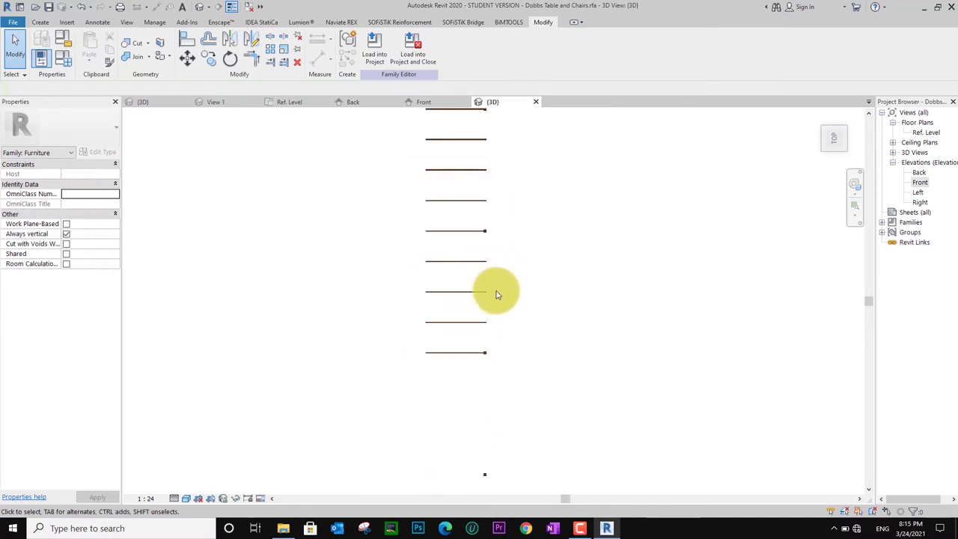
scroll(509, 322, "down", 1)
scroll(483, 337, "up", 3)
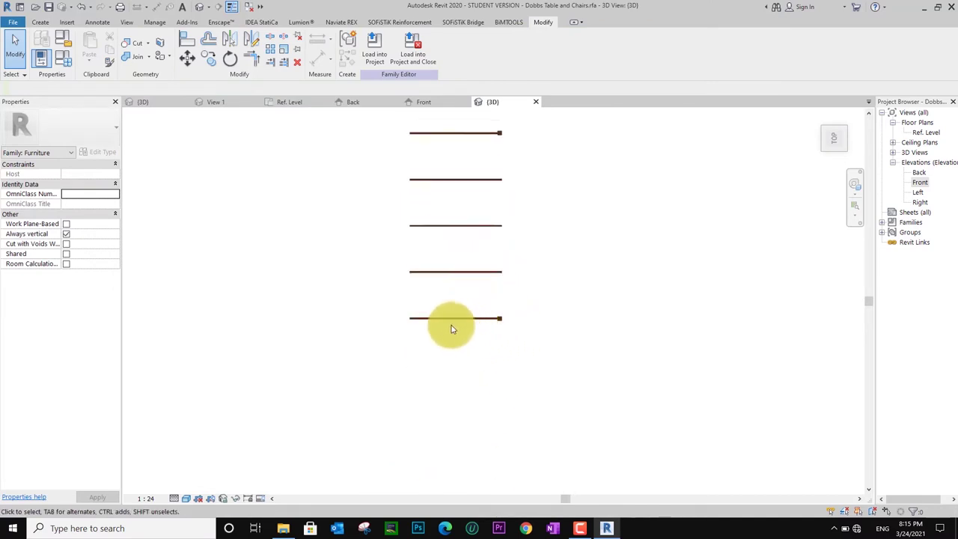
left_click(451, 322)
scroll(515, 353, "down", 2)
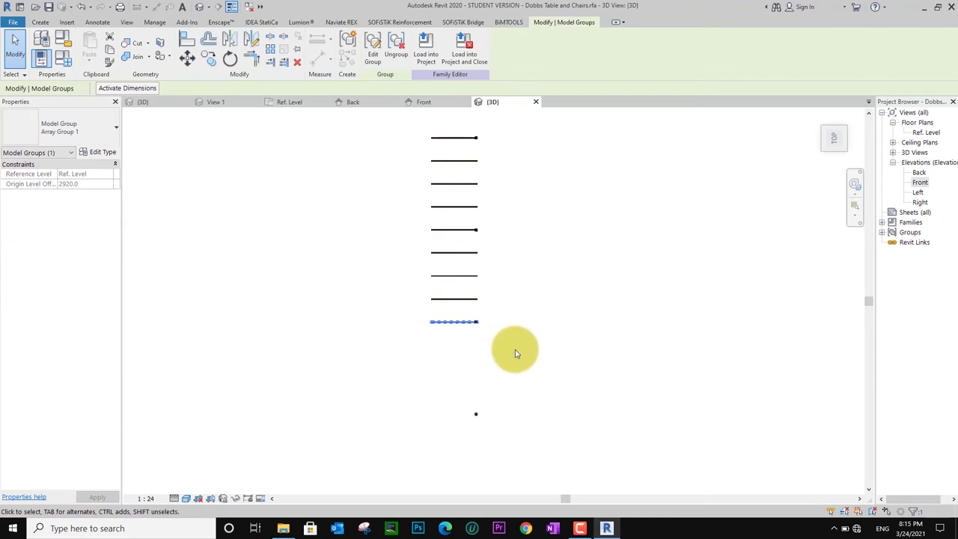
key("Escape")
- Inspect the project's dining table in 3D, then return to and orbit the Dobbs Table and Chairs view
mouse_move(512, 353)
middle_mouse_down("shift")
mouse_move(539, 337)
mouse_move(676, 190)
mouse_move(432, 295)
mouse_move(486, 284)
mouse_move(471, 252)
mouse_move(455, 256)
middle_mouse_up("shift")
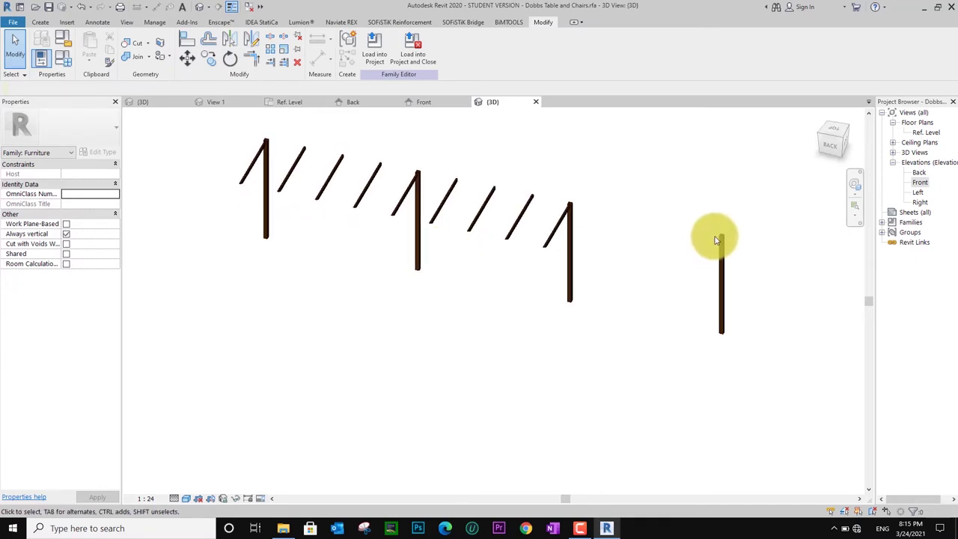
mouse_move(652, 235)
middle_mouse_down("shift")
mouse_move(727, 235)
mouse_move(685, 263)
mouse_move(688, 287)
mouse_move(669, 322)
middle_mouse_up("shift")
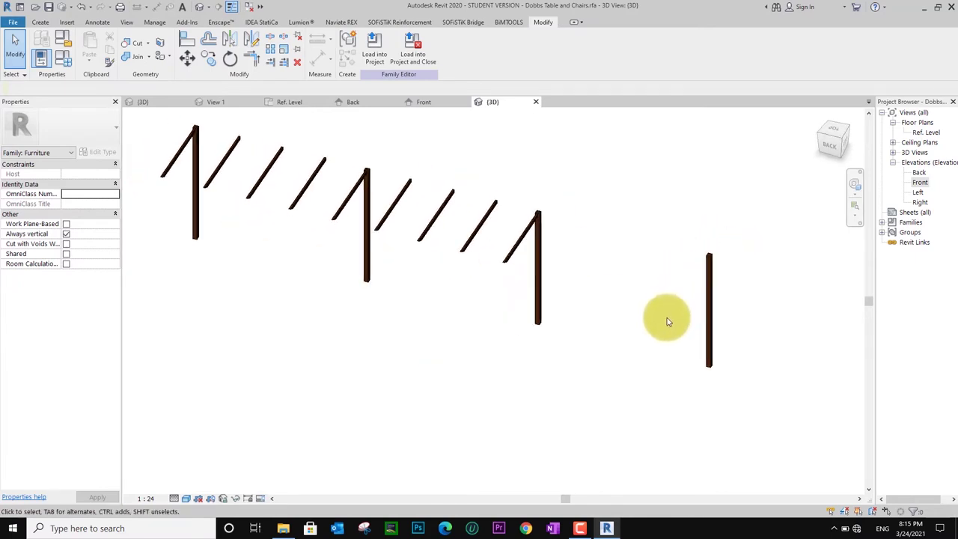
left_click(148, 107)
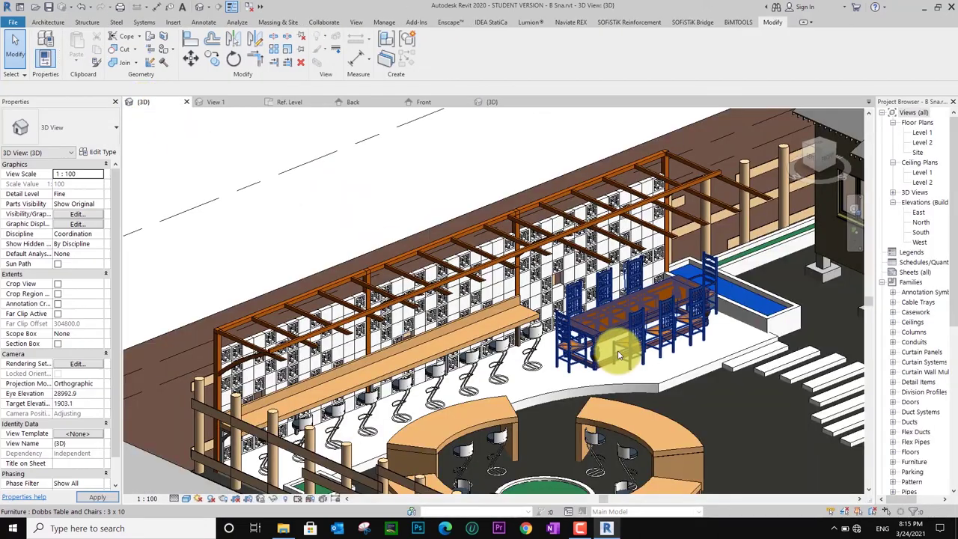
mouse_move(619, 353)
middle_mouse_down("shift")
mouse_move(646, 379)
mouse_move(604, 209)
middle_mouse_up("shift")
scroll(659, 274, "up", 3)
scroll(667, 302, "up", 2)
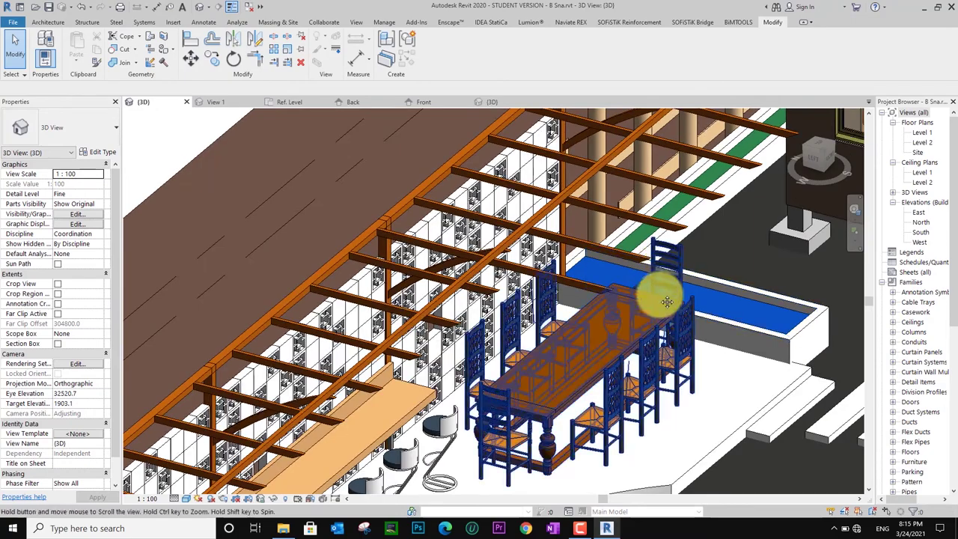
mouse_move(667, 301)
middle_mouse_down("shift")
mouse_move(672, 318)
mouse_move(619, 251)
middle_mouse_up("shift")
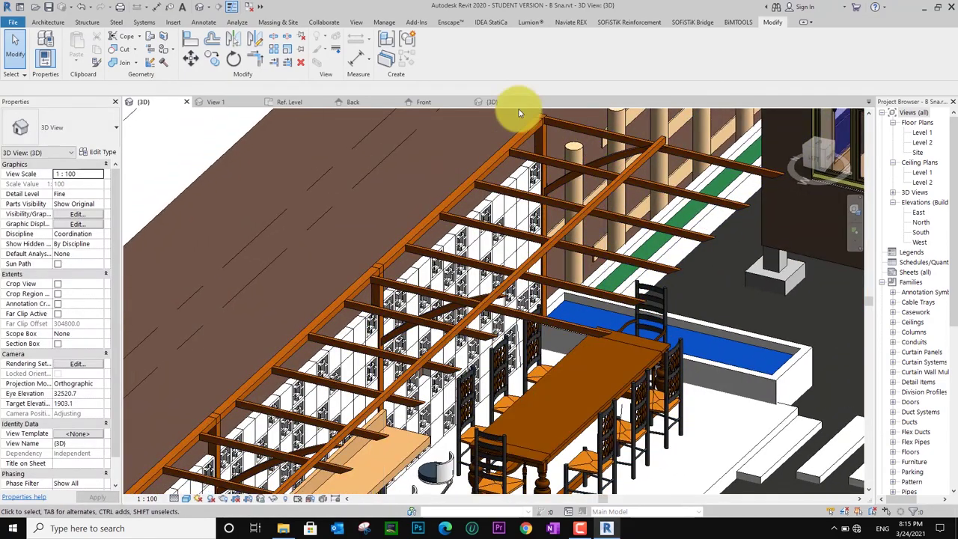
left_click(512, 103)
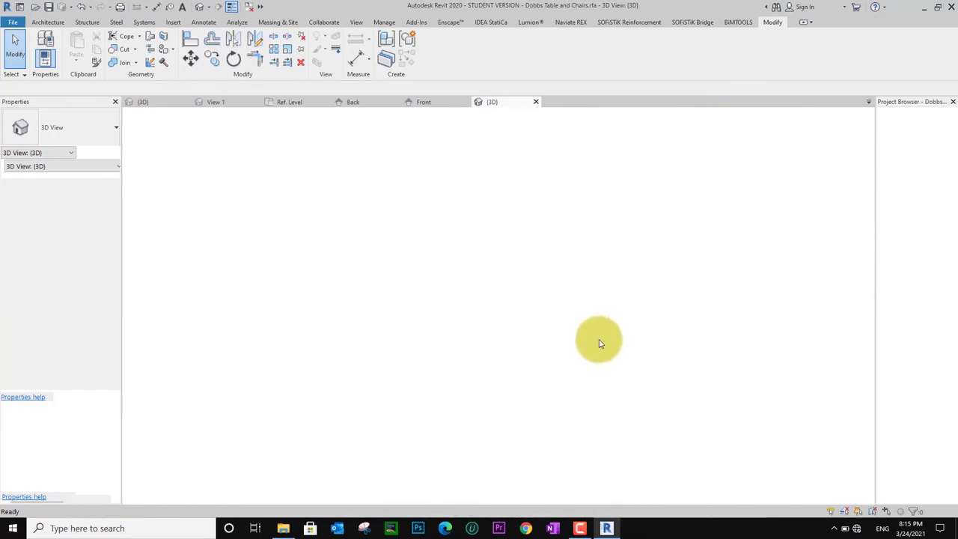
mouse_move(610, 367)
middle_mouse_down("shift")
mouse_move(582, 367)
mouse_move(669, 312)
mouse_move(565, 306)
middle_mouse_up("shift")
- Set the work plane by picking the post's face
left_click(42, 23)
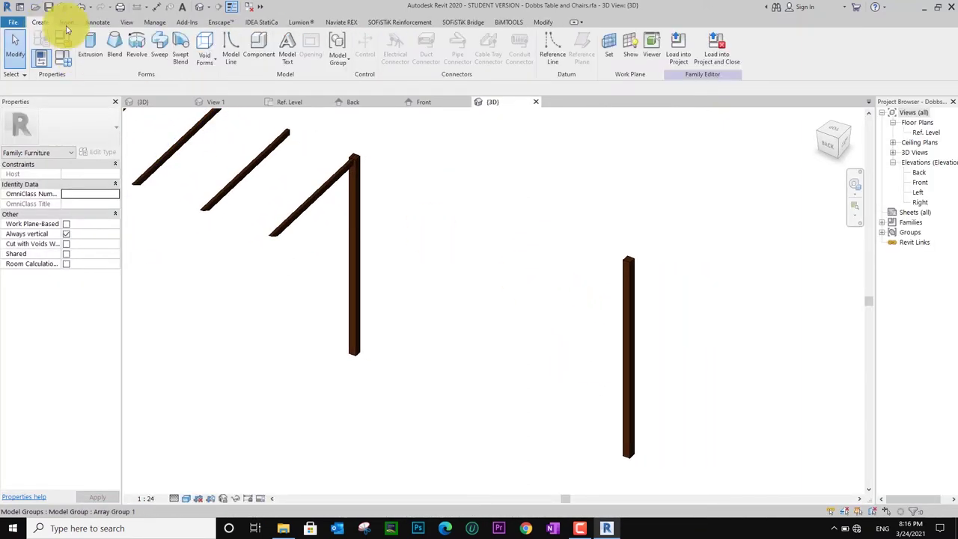
left_click(609, 45)
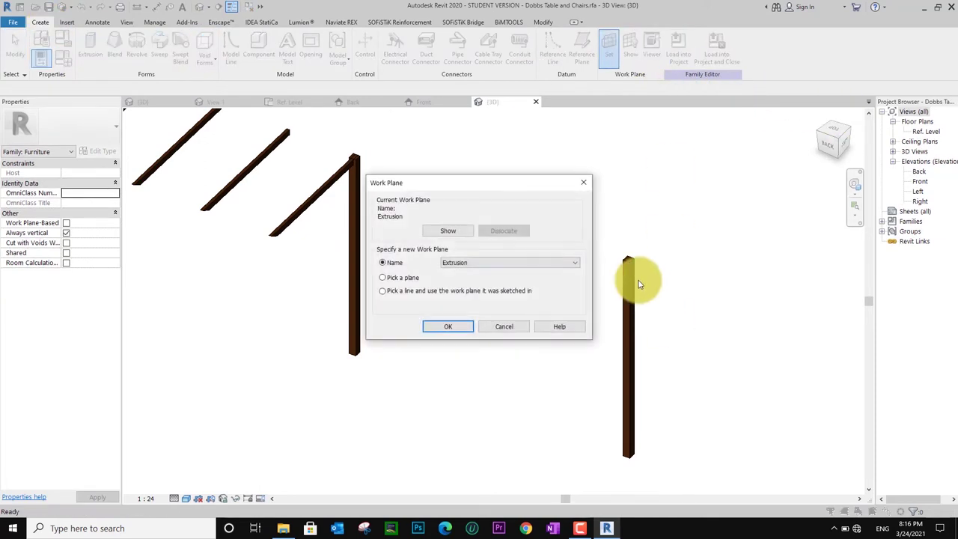
left_click(397, 278)
left_click(447, 326)
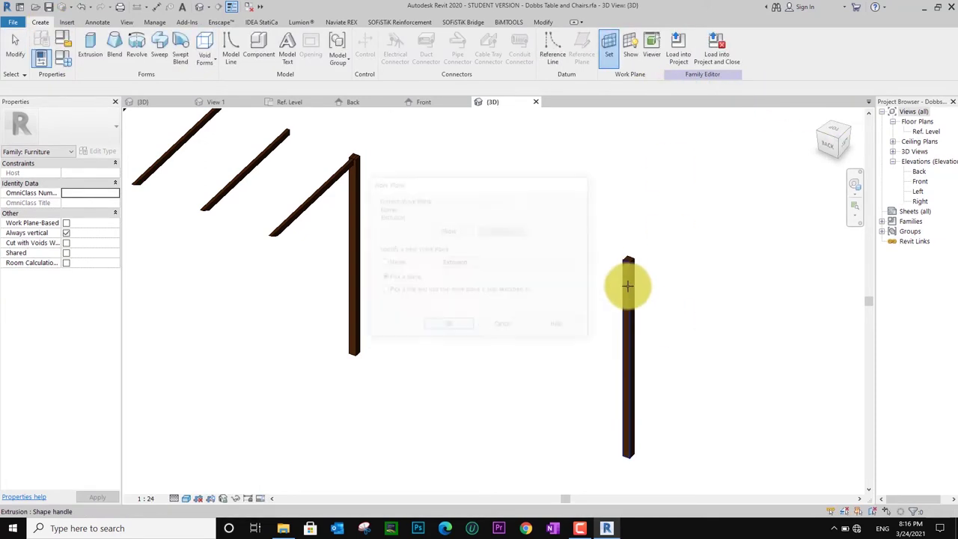
scroll(633, 269, "up", 5)
scroll(622, 248, "up", 2)
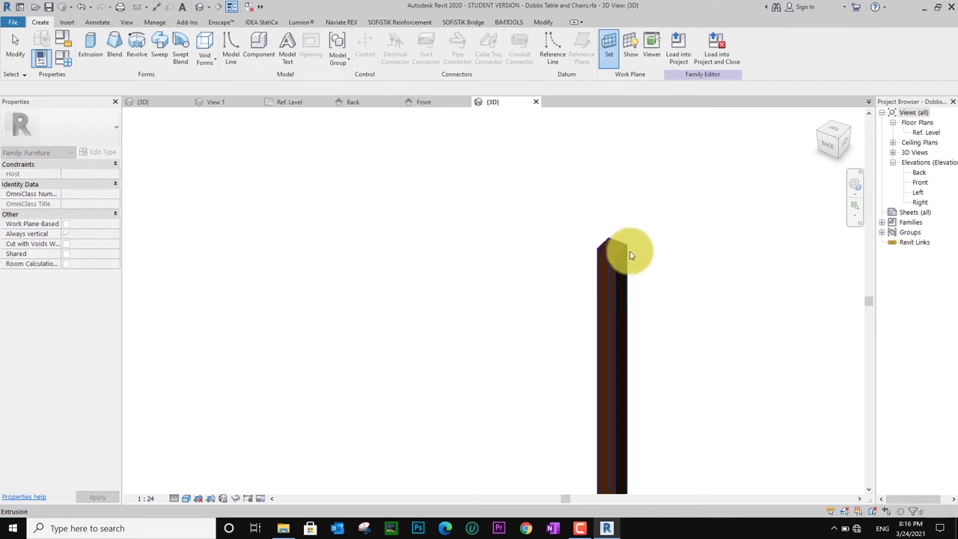
left_click(630, 255)
scroll(674, 303, "down", 5)
scroll(669, 314, "down", 1)
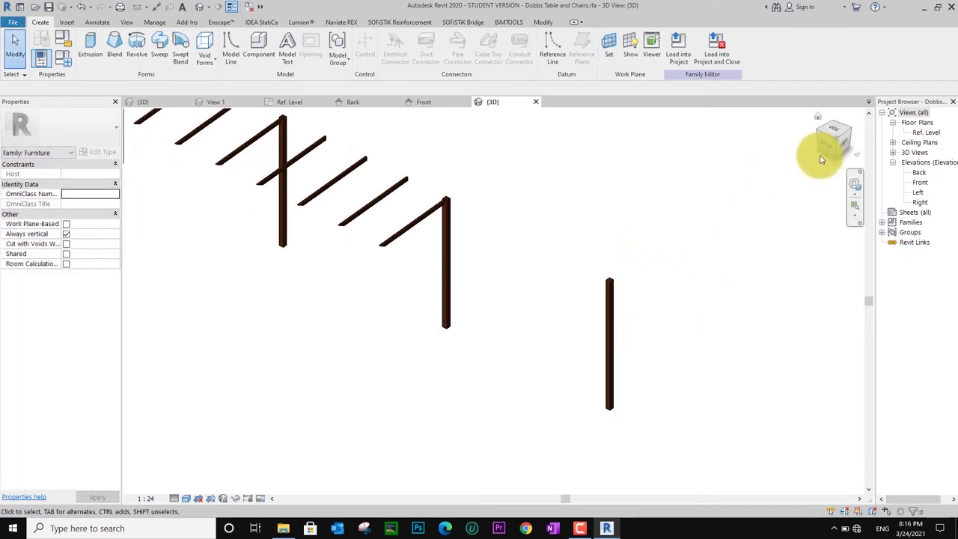
- In the Left view, sketch an extrusion profile with a 3000 horizontal line and an 80 vertical segment
left_click(845, 142)
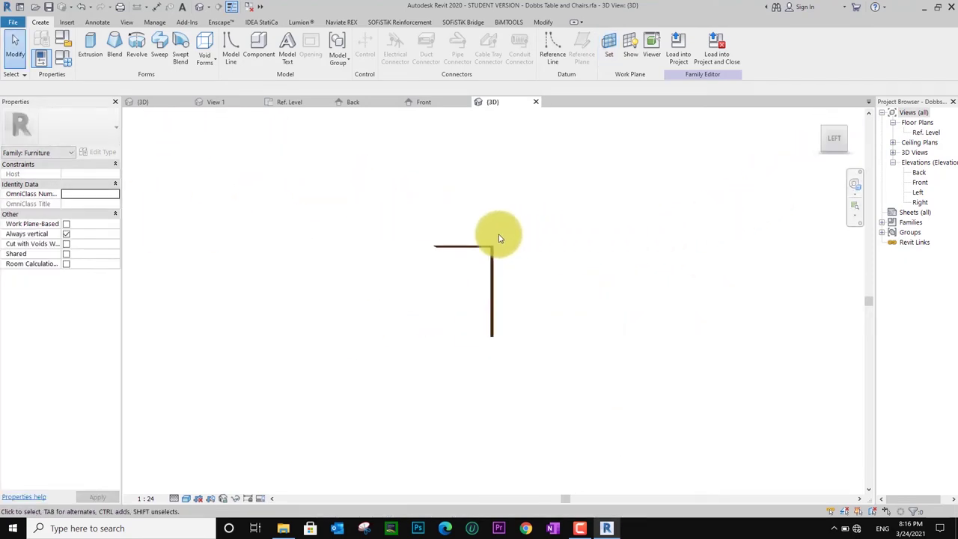
scroll(499, 238, "up", 2)
scroll(521, 280, "up", 4)
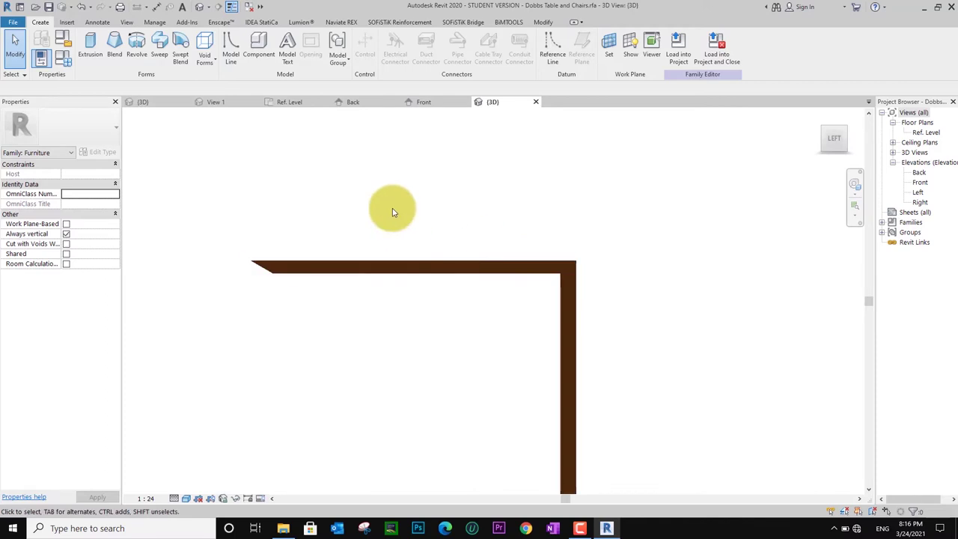
left_click(87, 45)
left_click(392, 37)
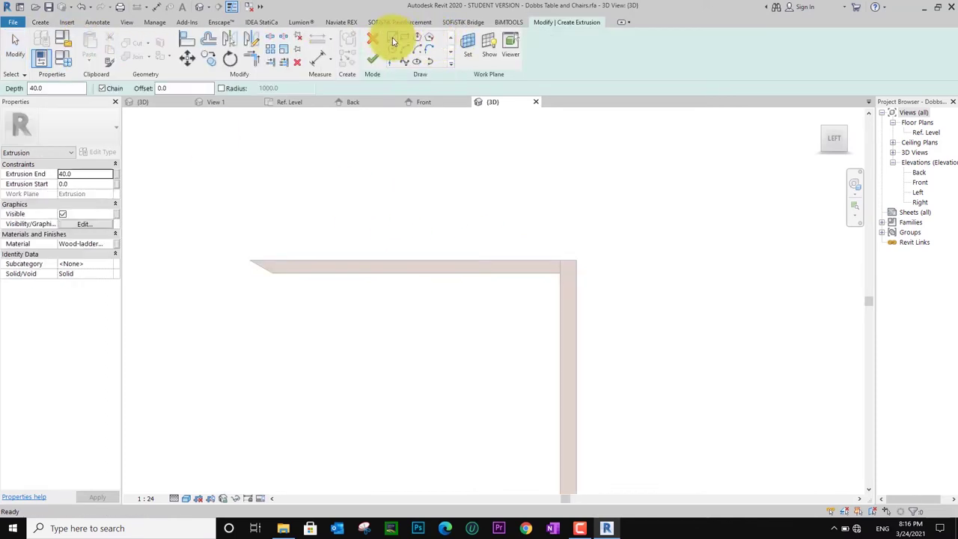
left_click(577, 258)
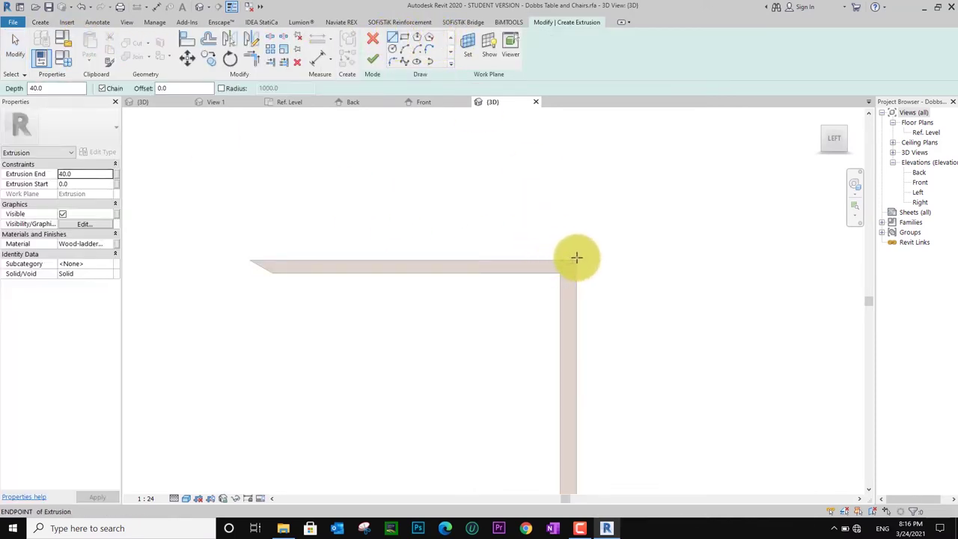
left_click(187, 258)
type("3000")
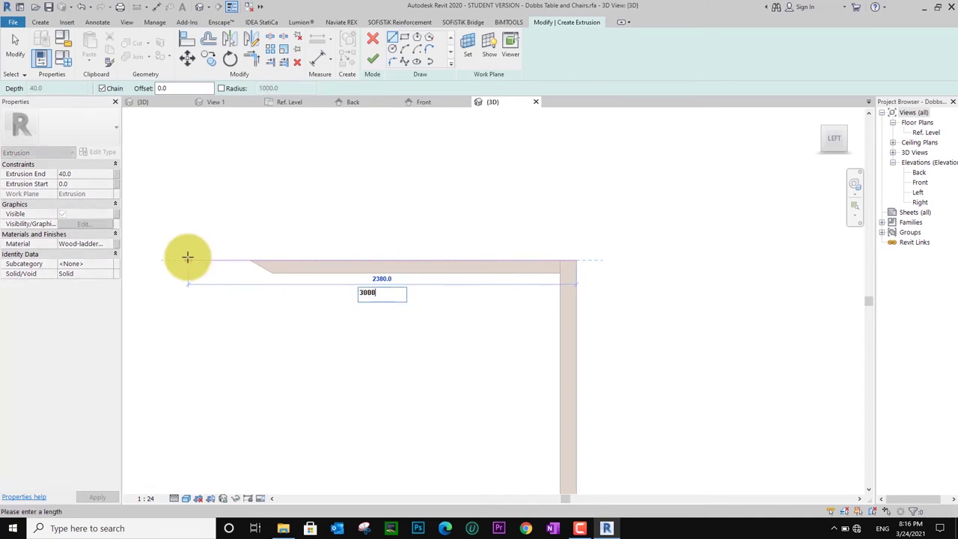
key("Return")
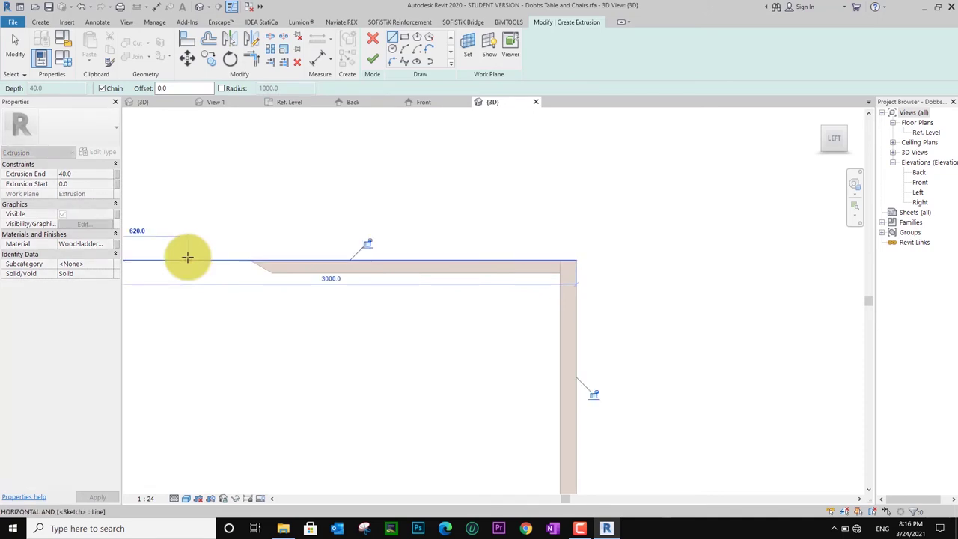
scroll(187, 257, "down", 2)
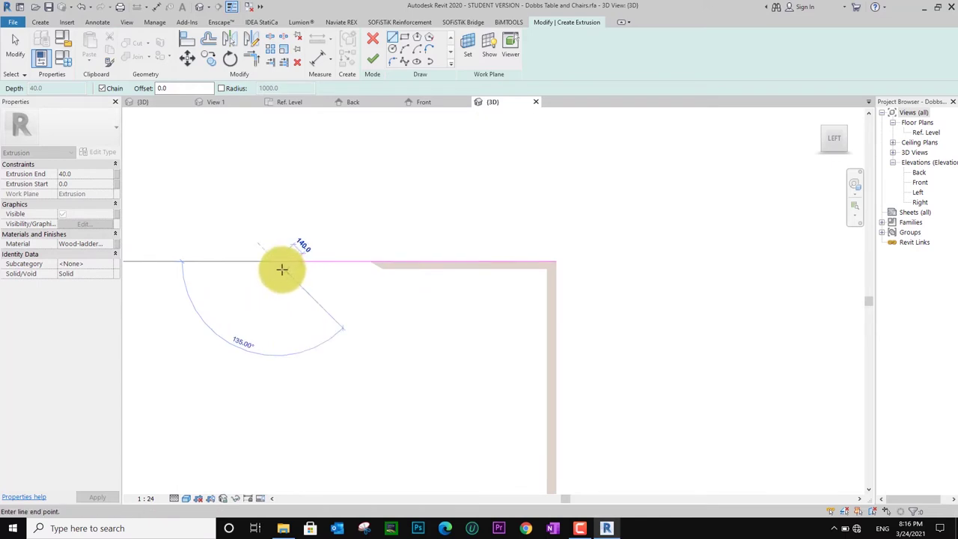
scroll(282, 269, "up", 2)
scroll(272, 271, "down", 1)
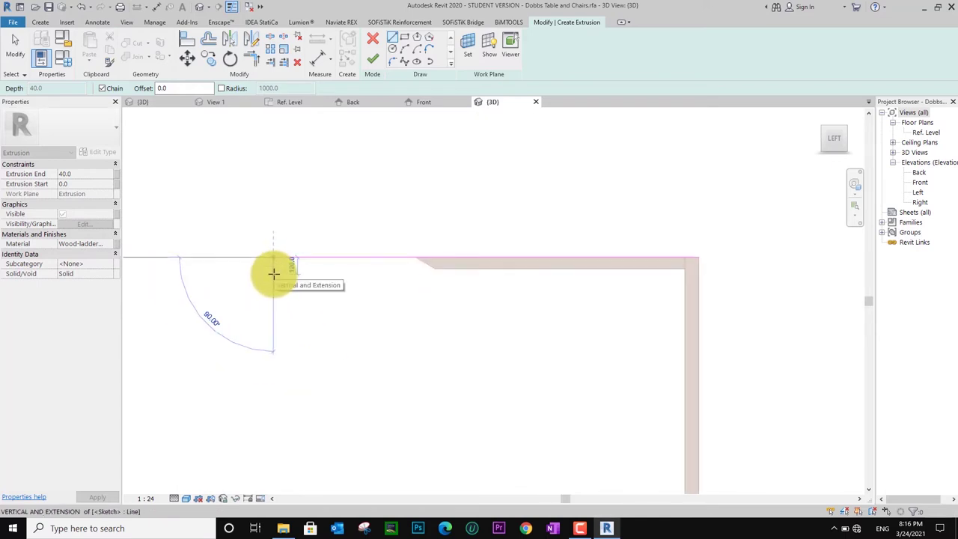
type("80")
key("Return")
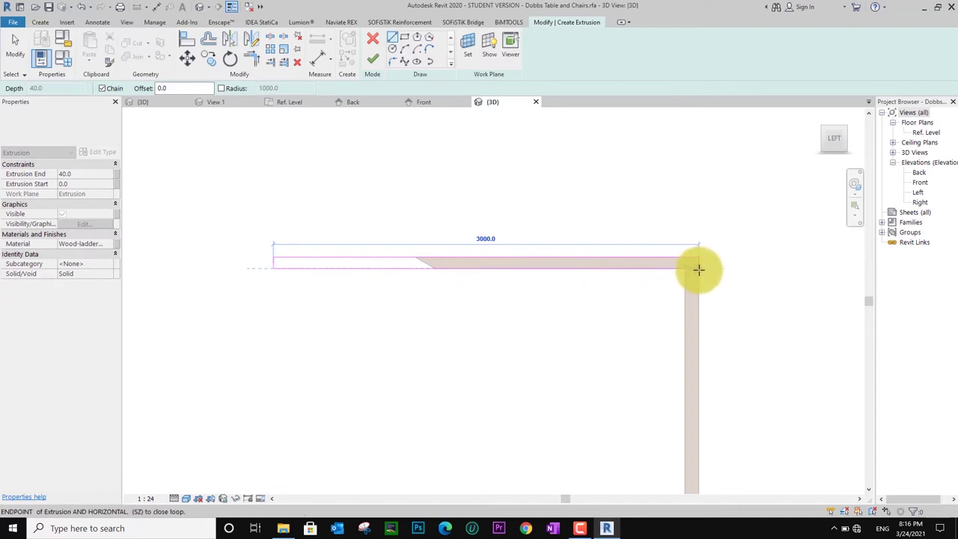
- Draw the remaining profile edges: the right end and the long edge back to the left
left_click(698, 266)
left_click(699, 258)
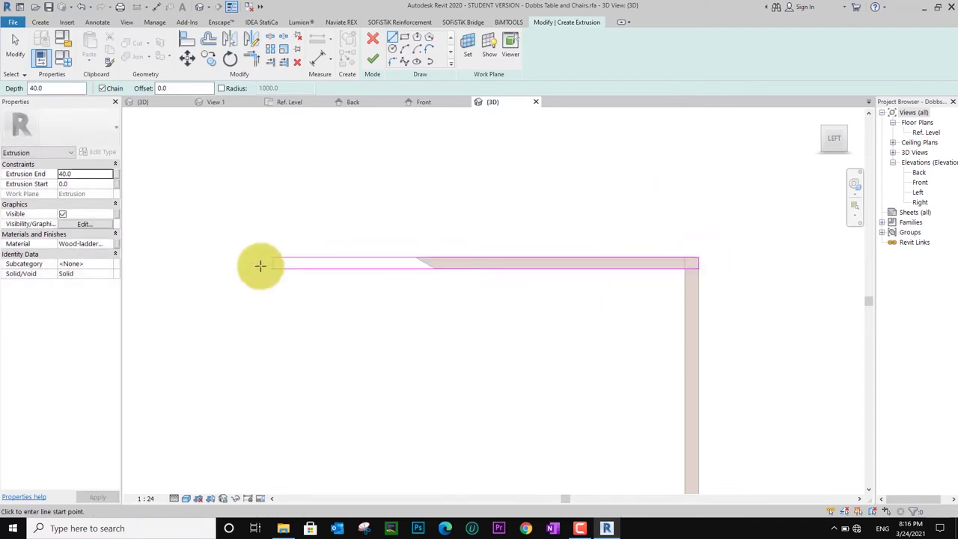
left_click(274, 257)
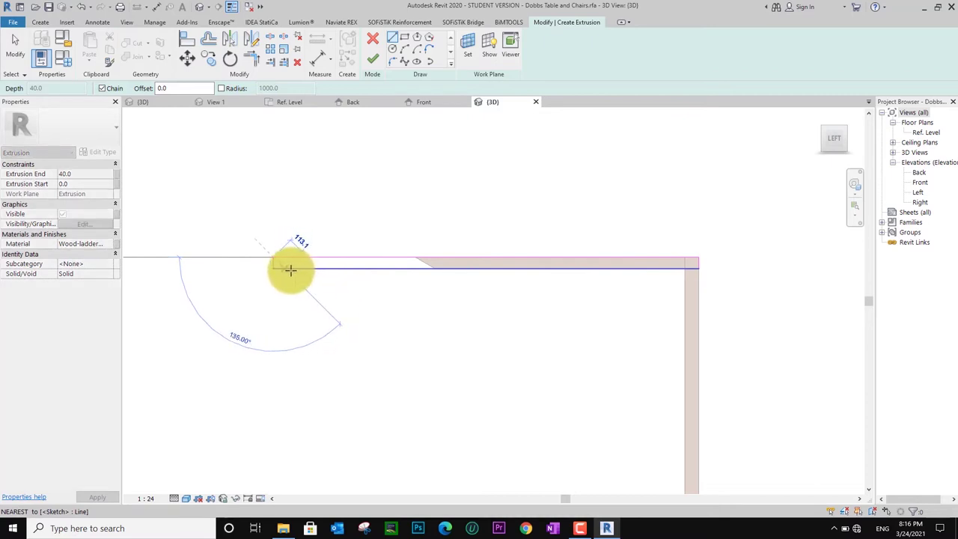
scroll(304, 271, "up", 2)
key("Escape")
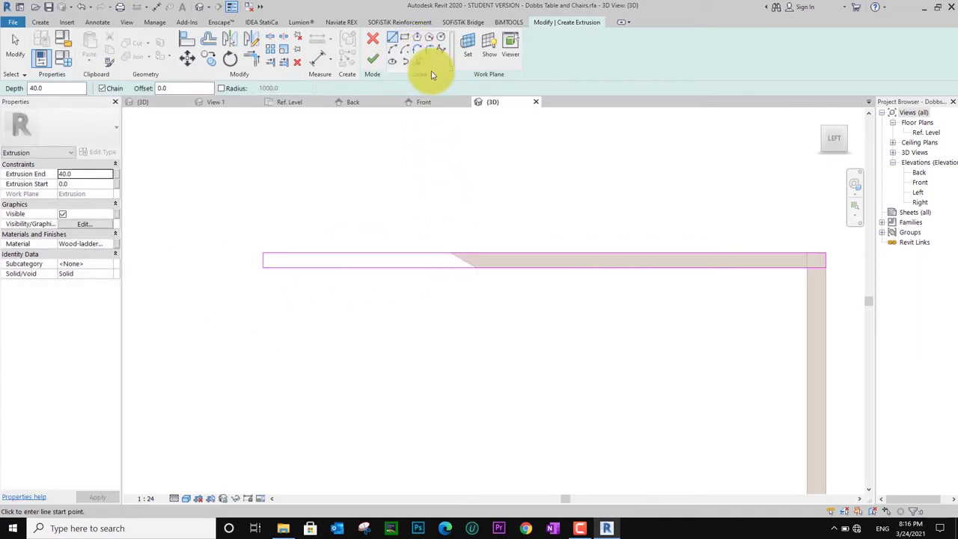
key("Escape")
- Move the short end sketch line to the profile's left end using MV
left_click(464, 265)
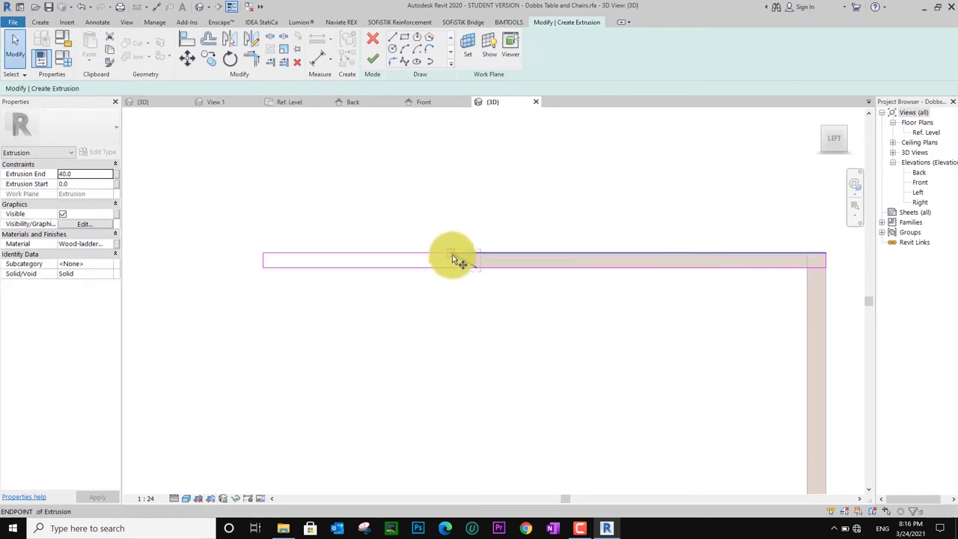
key("m")
key("v")
left_click(452, 255)
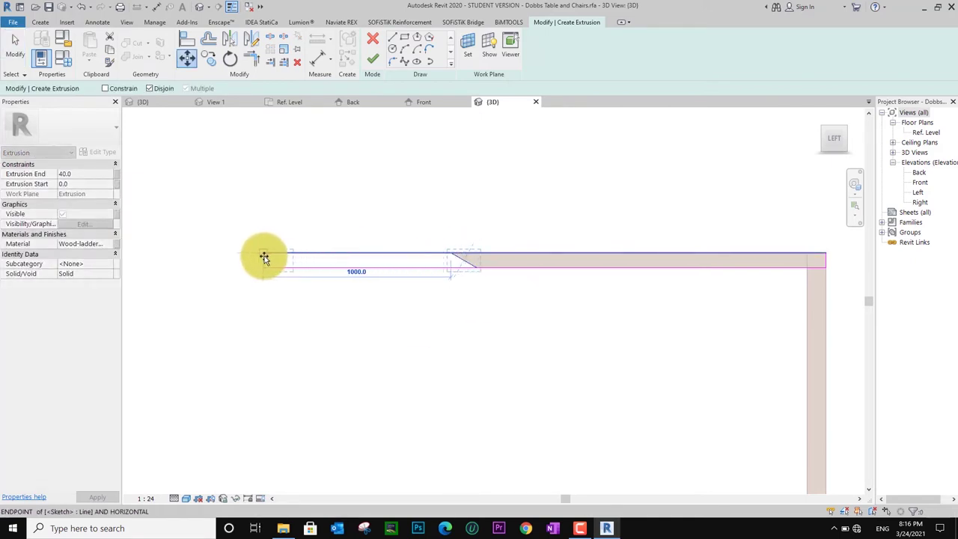
left_click(264, 258)
key("Escape")
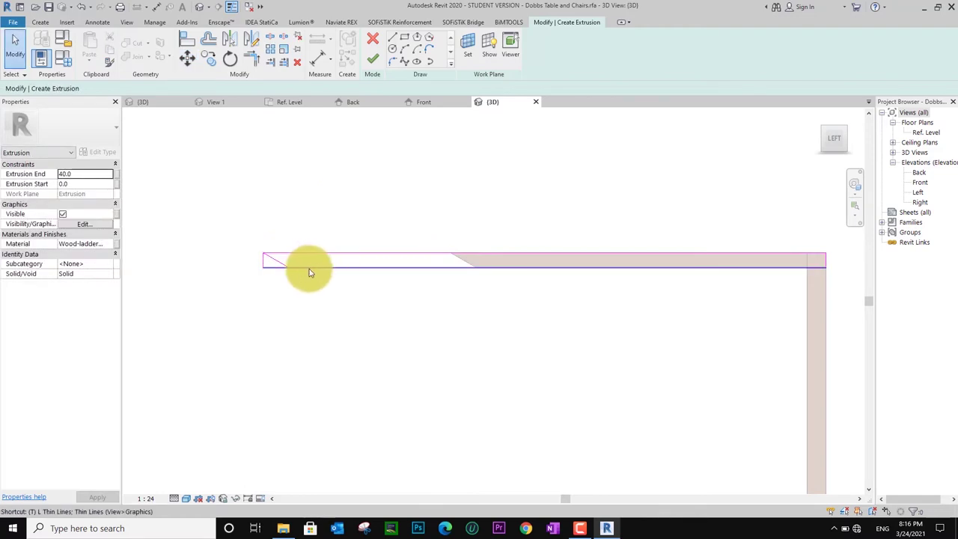
- Trim the left corner into an angled end and finish the extrusion
key("t")
key("r")
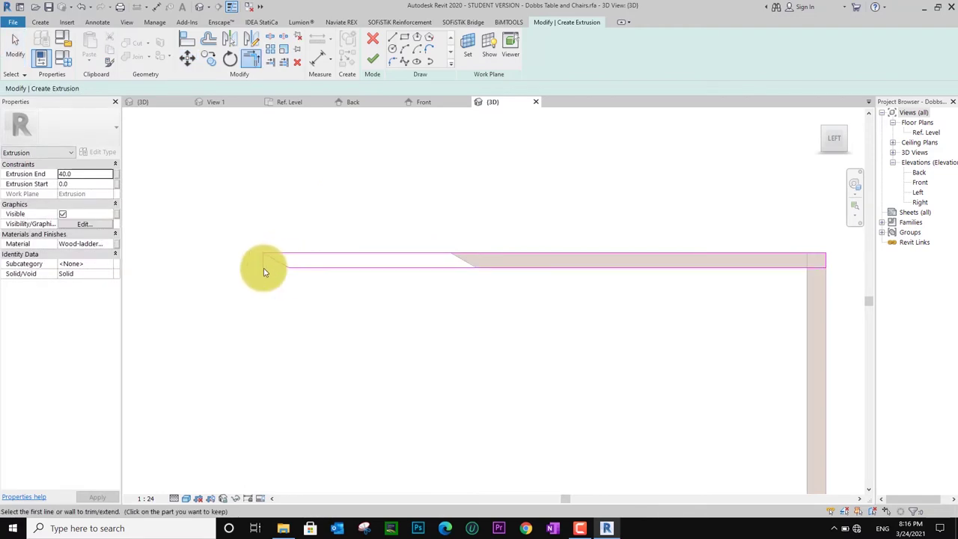
left_click(264, 270)
left_click(261, 267)
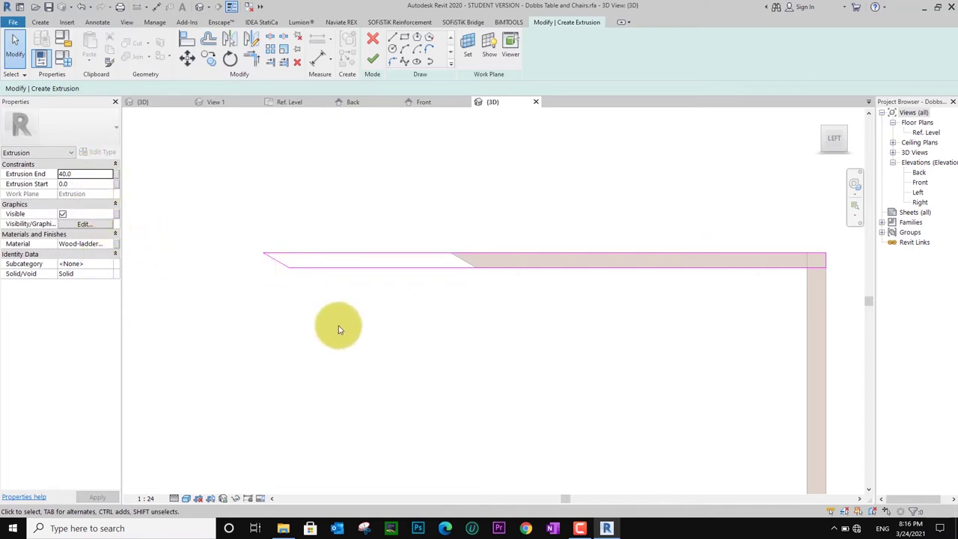
left_click(373, 59)
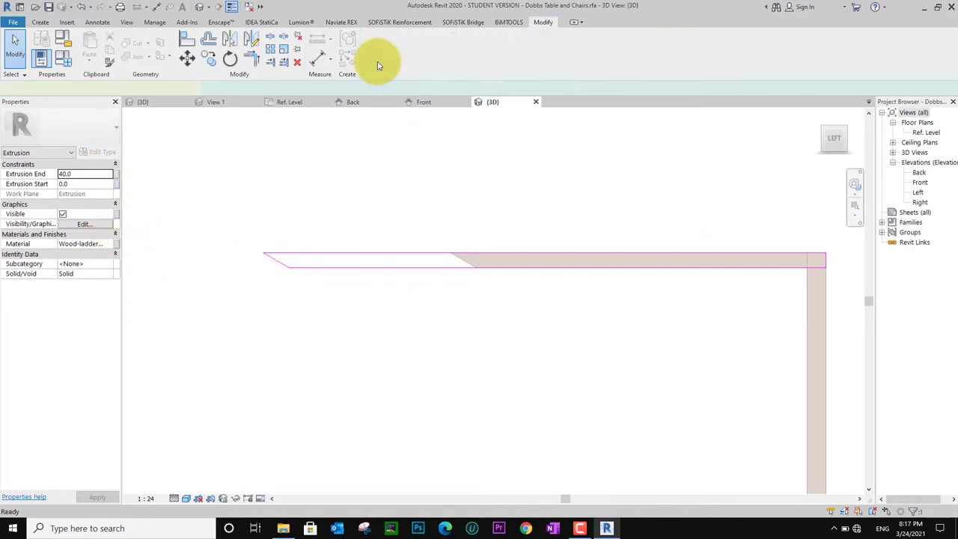
- Switch the view to Hidden Line style and reorient it to Top
scroll(524, 352, "down", 4)
middle_click_drag(543, 367, 550, 407, "shift")
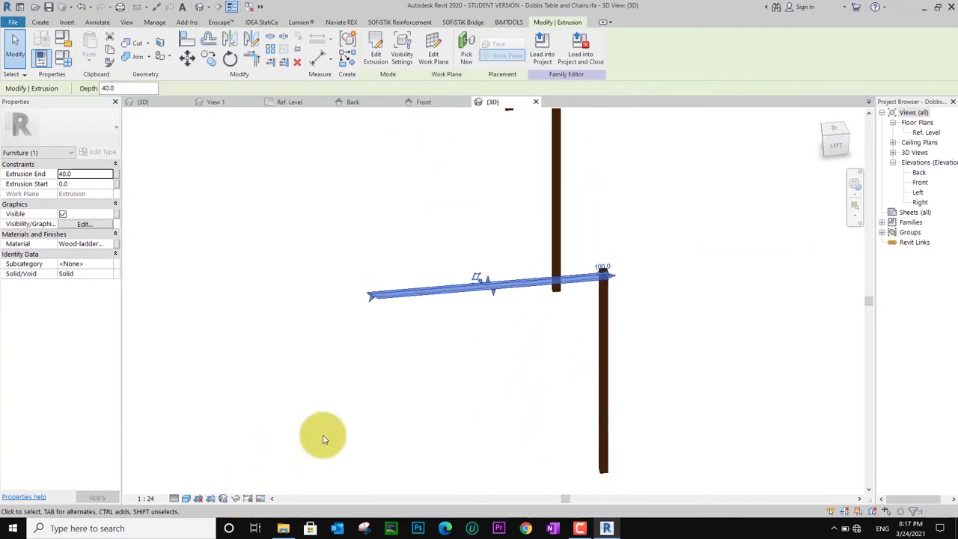
middle_click_drag(574, 262, 188, 498, "shift")
left_click(187, 500)
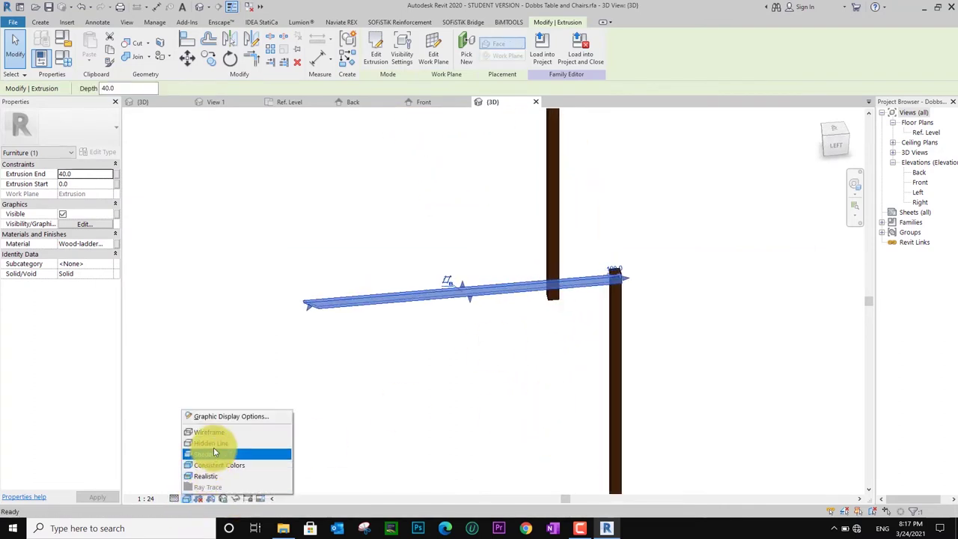
left_click(214, 445)
middle_click_drag(588, 285, 678, 349, "shift")
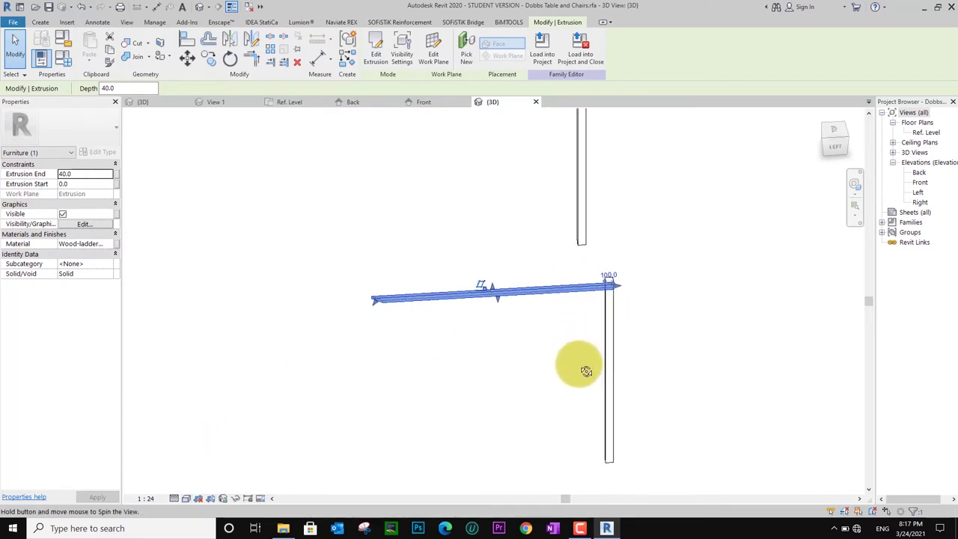
left_click(838, 130)
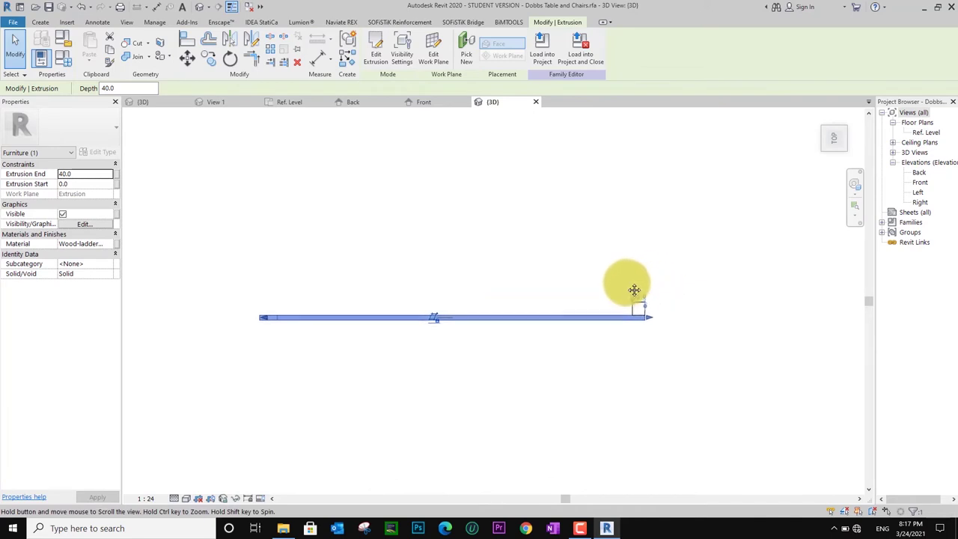
left_click(618, 332)
- Move the rail extrusion from its end so it aligns with the leg's midpoint
left_click(614, 320)
scroll(685, 322, "up", 2)
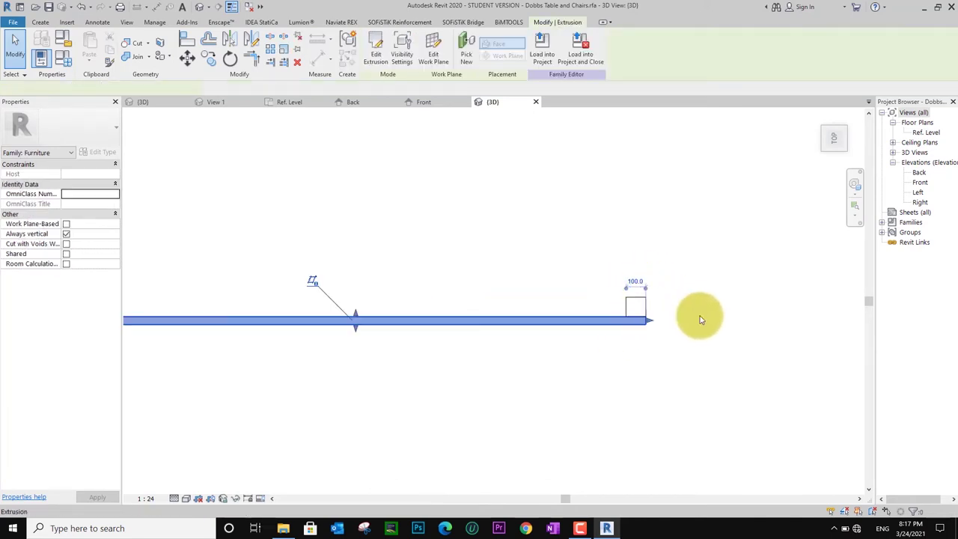
key("v")
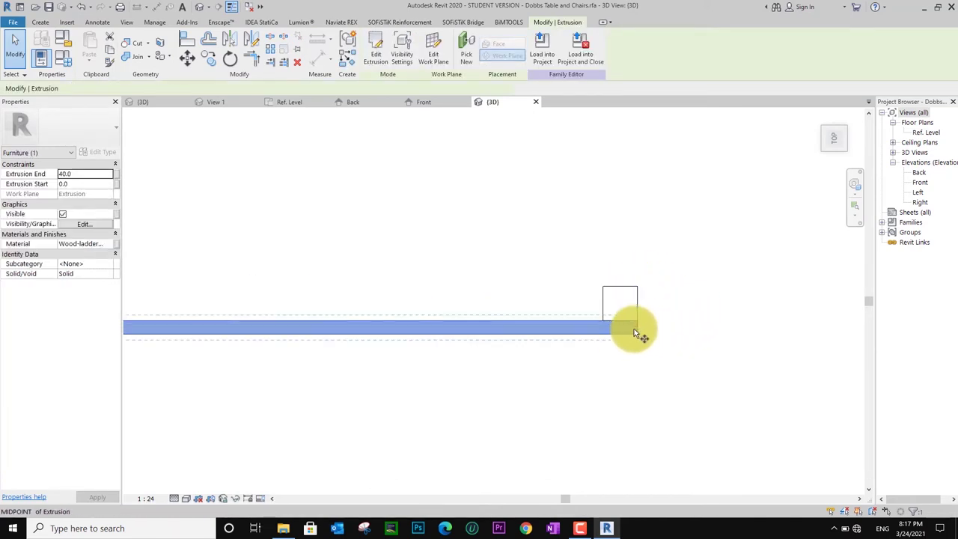
left_click(45, 71)
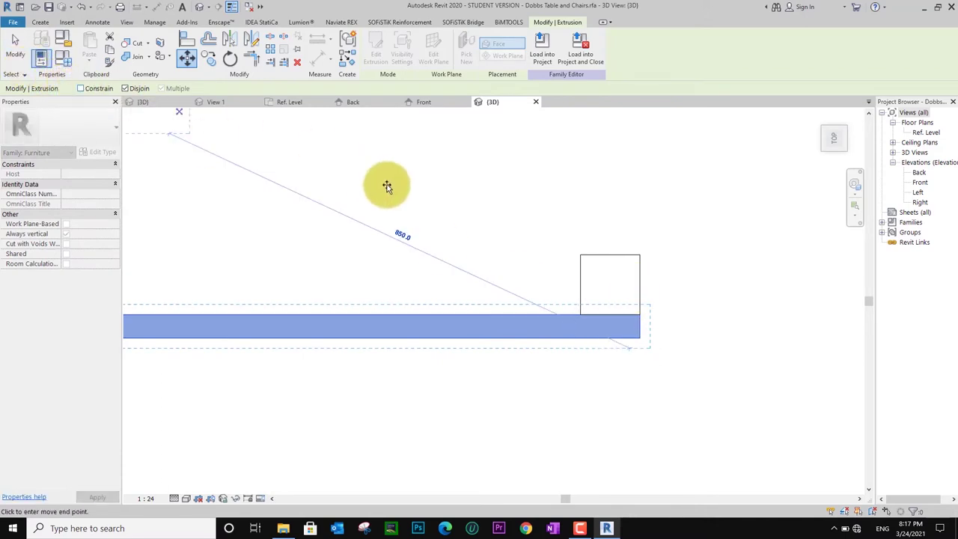
left_click(640, 288)
scroll(668, 311, "down", 2)
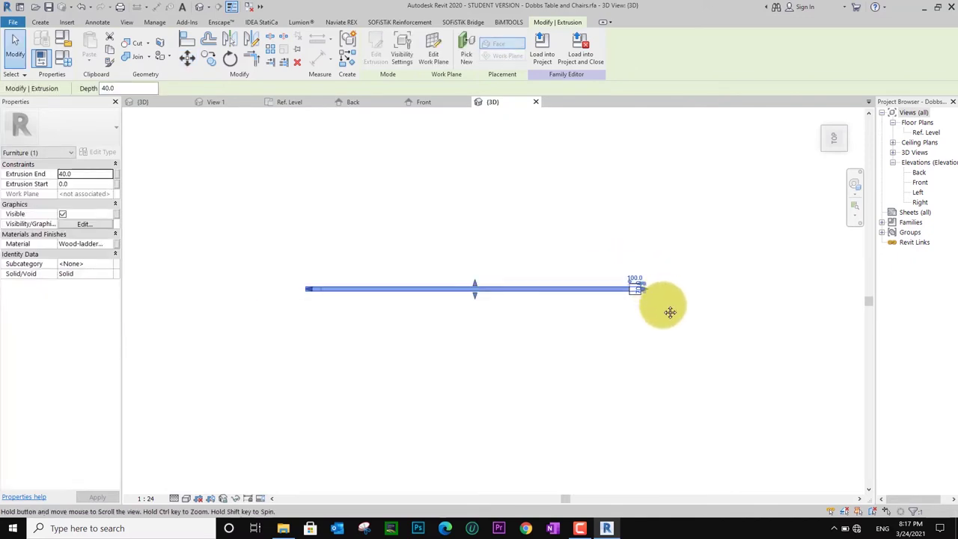
scroll(659, 322, "down", 1)
scroll(648, 323, "down", 2)
scroll(647, 300, "down", 1)
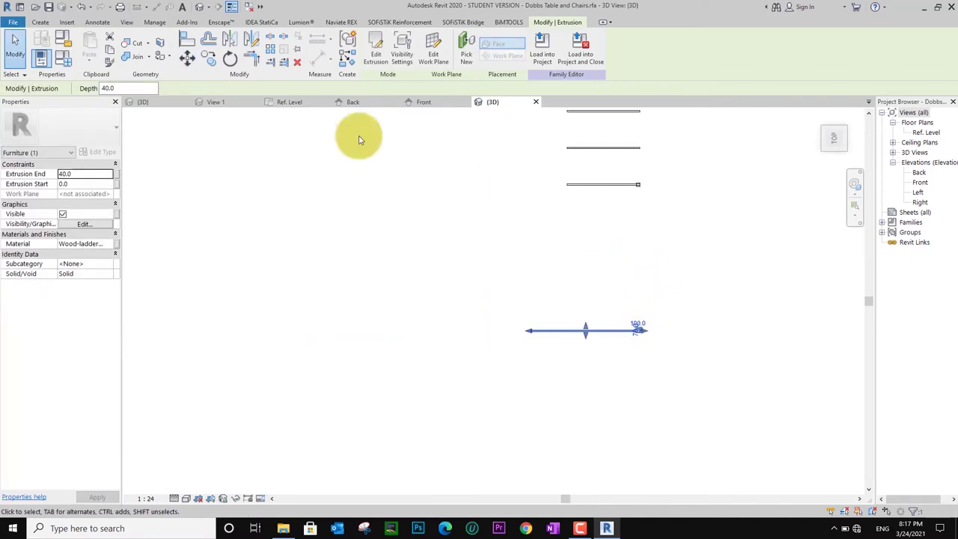
- Array the rail with a count of 5, from its end to the chosen end point
left_click(269, 52)
double_click(224, 87)
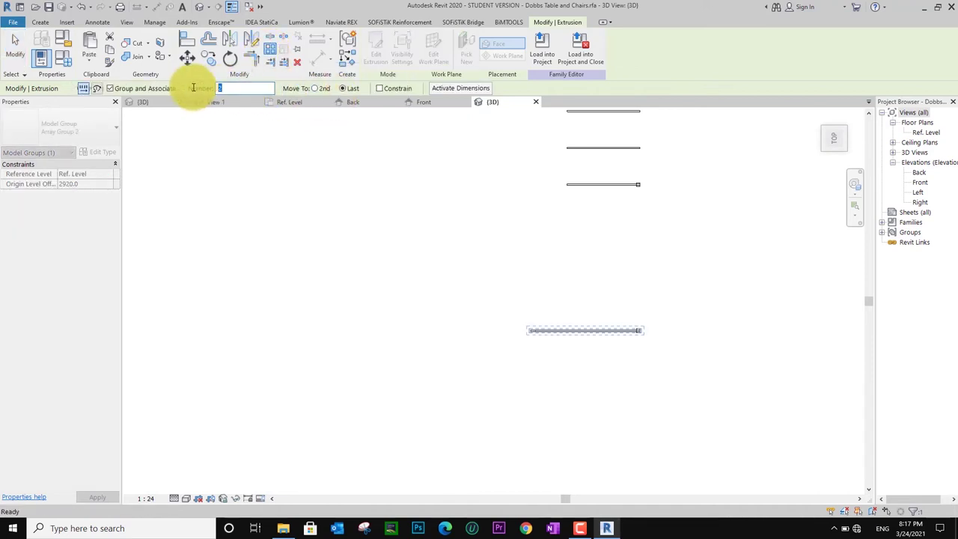
type("5")
left_click(642, 329)
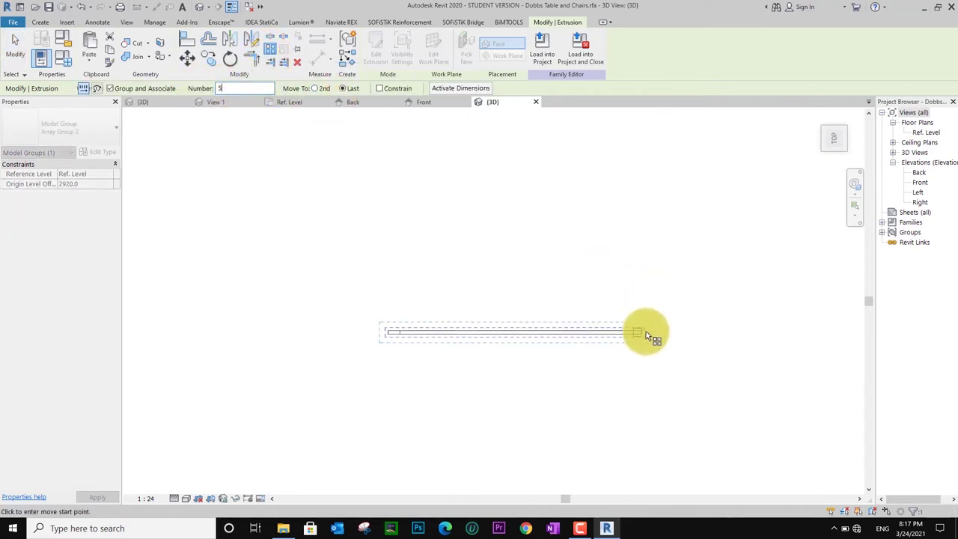
left_click(640, 330)
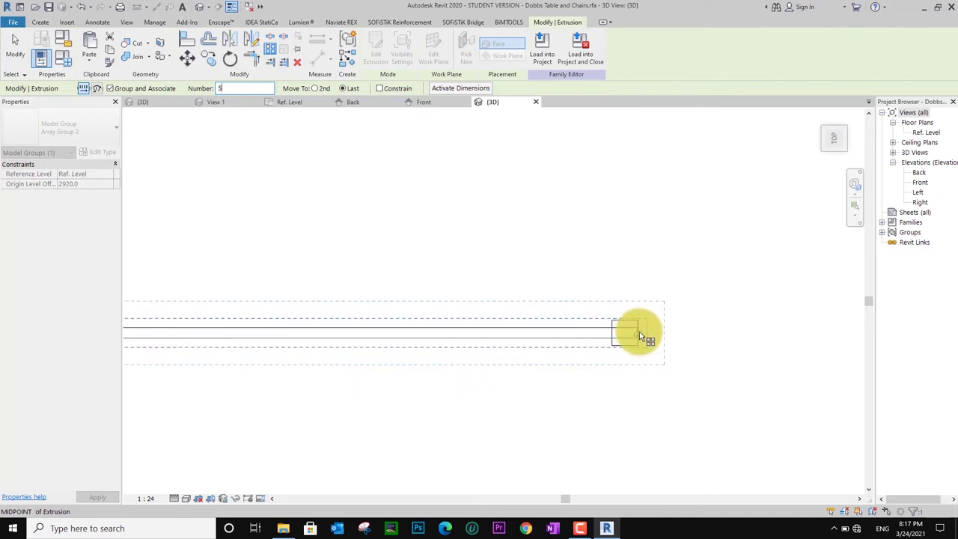
scroll(642, 282, "down", 2)
mouse_move(642, 203)
middle_mouse_down()
mouse_move(650, 300)
mouse_move(641, 434)
mouse_move(636, 235)
middle_mouse_up()
scroll(631, 210, "up", 2)
scroll(625, 188, "up", 1)
scroll(621, 161, "up", 1)
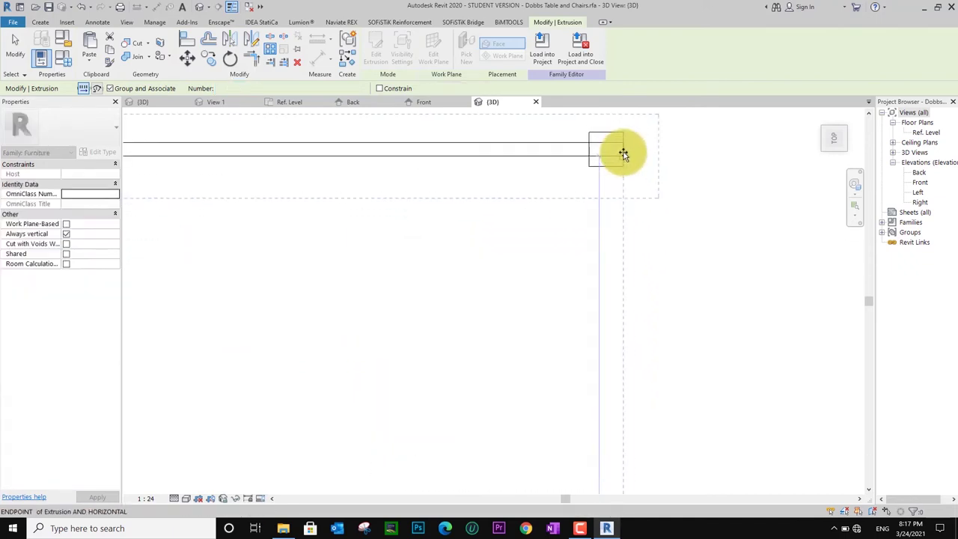
left_click(622, 151)
- Change the array count to 7 rails
scroll(626, 160, "down", 1)
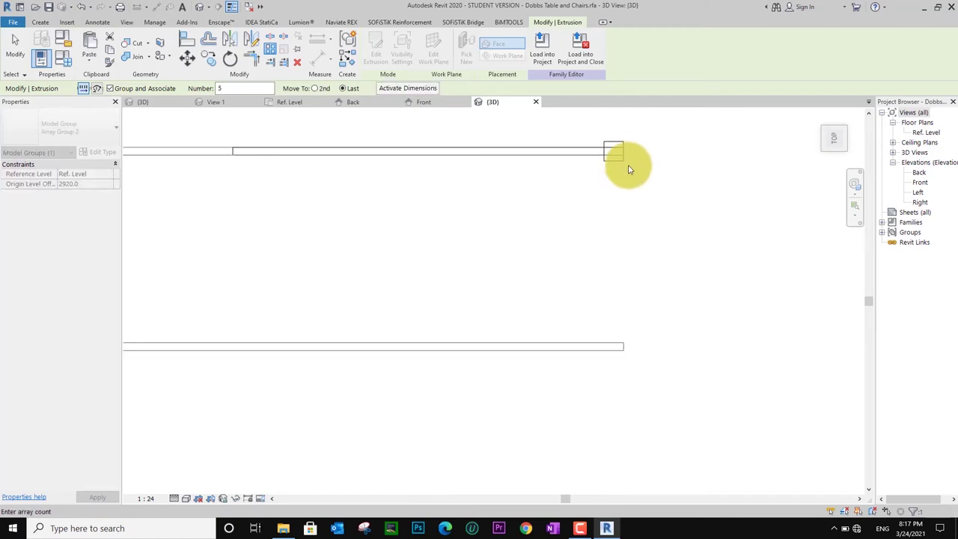
scroll(629, 173, "down", 3)
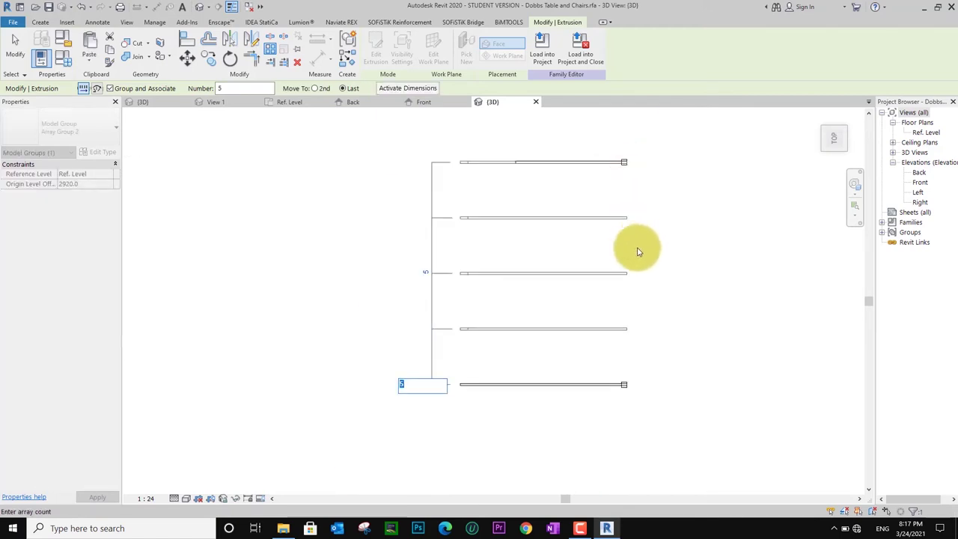
type("7")
key("Return")
key("Escape")
- Pan over the rail array, then select and deselect the array group
scroll(648, 245, "down", 2)
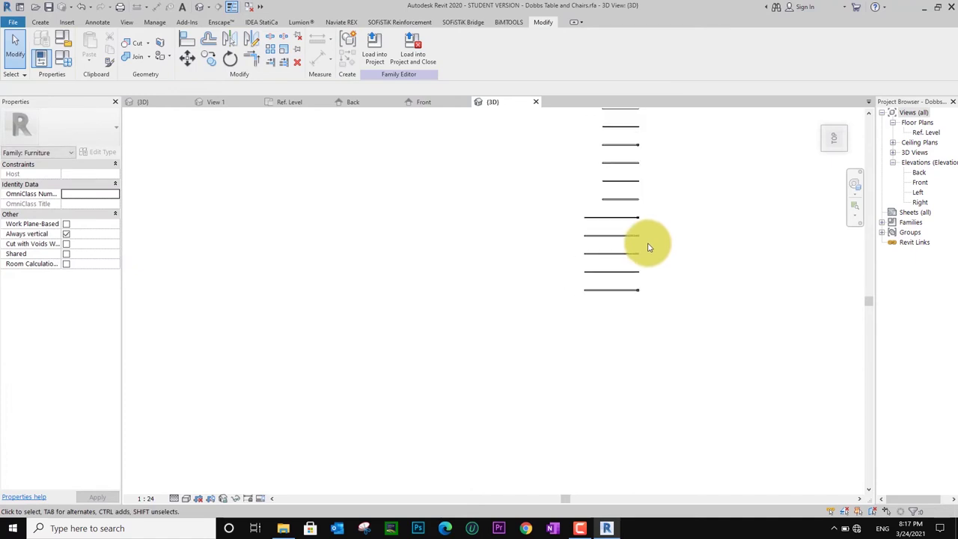
mouse_move(642, 243)
middle_mouse_down()
mouse_move(635, 341)
mouse_move(603, 372)
mouse_move(556, 367)
middle_mouse_up()
scroll(531, 353, "up", 1)
left_click(508, 340)
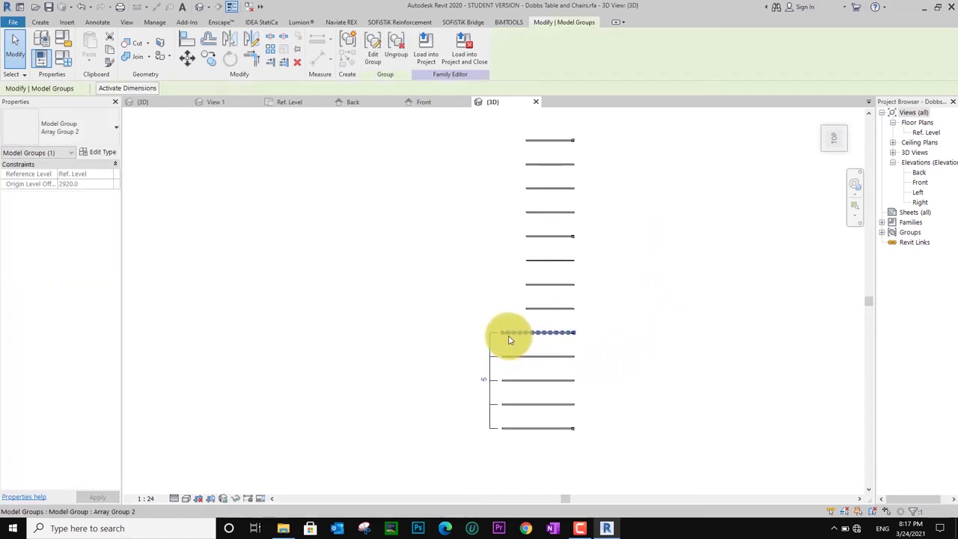
key("Escape")
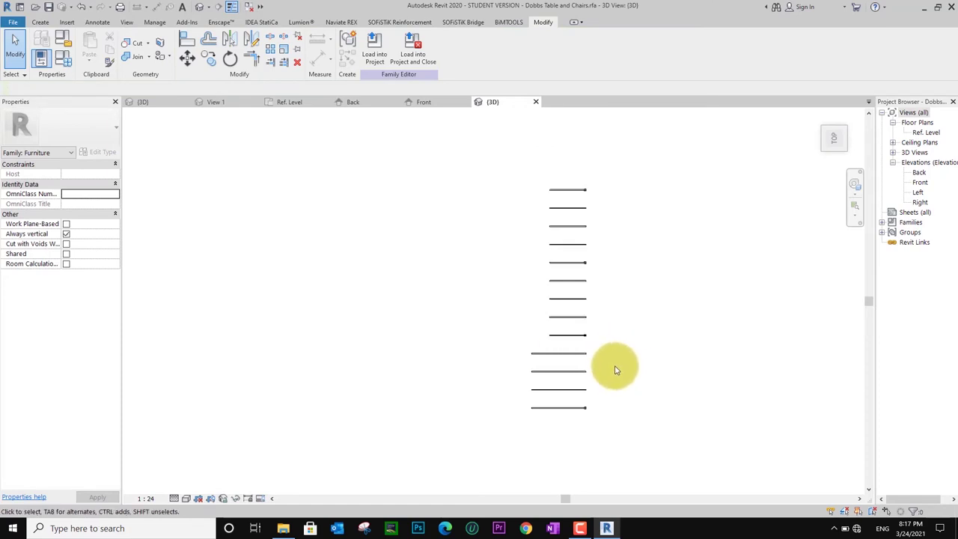
- Orbit into 3D, zoom in on a leg's top, and bring up the Create tools
mouse_move(621, 347)
middle_mouse_down("shift")
mouse_move(672, 342)
mouse_move(729, 267)
mouse_move(577, 421)
mouse_move(577, 355)
mouse_move(565, 317)
middle_mouse_up("shift")
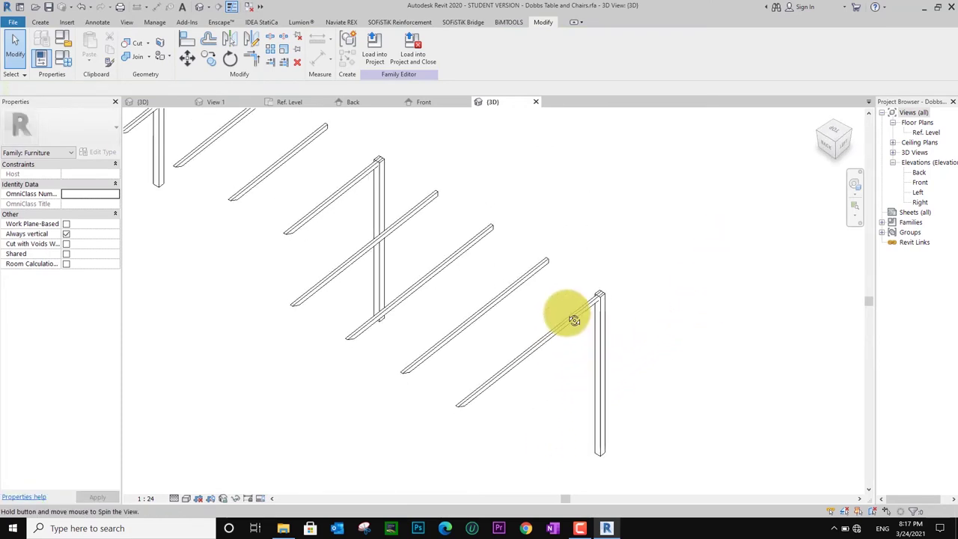
middle_click_drag(623, 319, 626, 324, "shift")
scroll(627, 323, "up", 2)
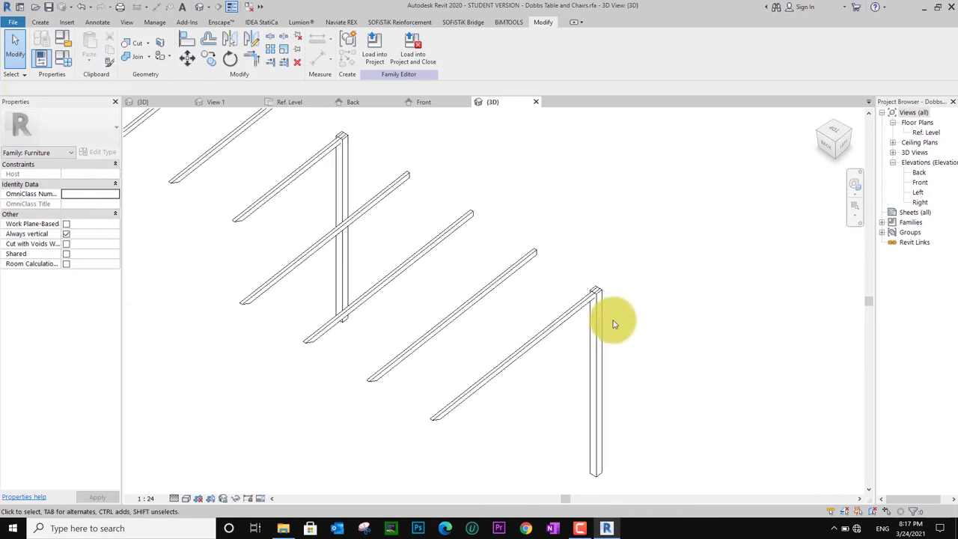
scroll(614, 321, "up", 2)
scroll(605, 327, "up", 2)
scroll(606, 295, "up", 2)
scroll(643, 311, "up", 1)
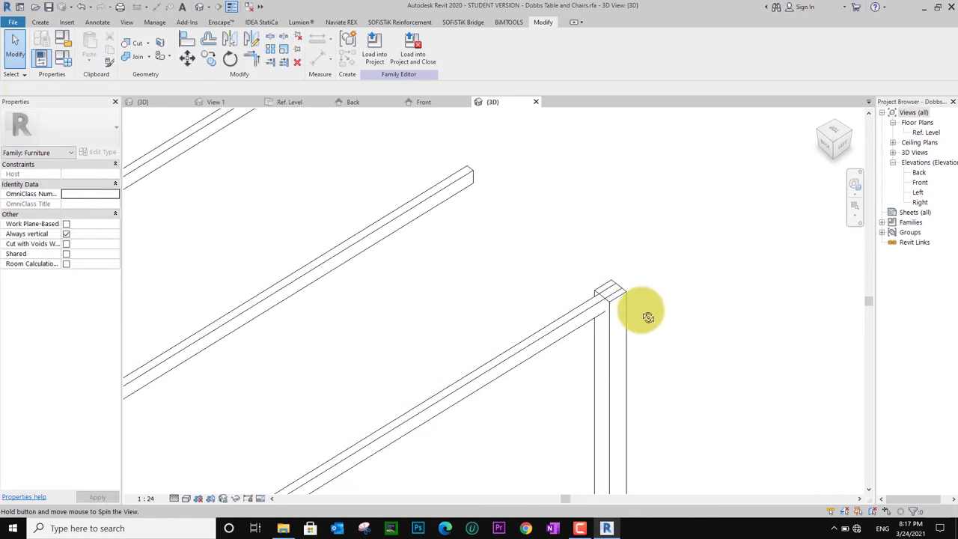
scroll(633, 313, "up", 1)
scroll(624, 313, "up", 1)
scroll(618, 313, "up", 1)
middle_click_drag(611, 314, 621, 284)
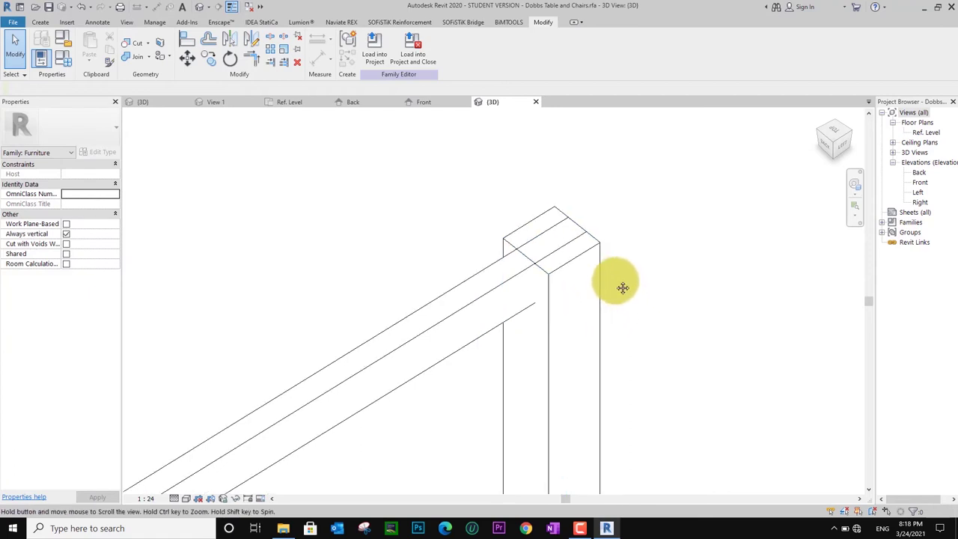
left_click(44, 24)
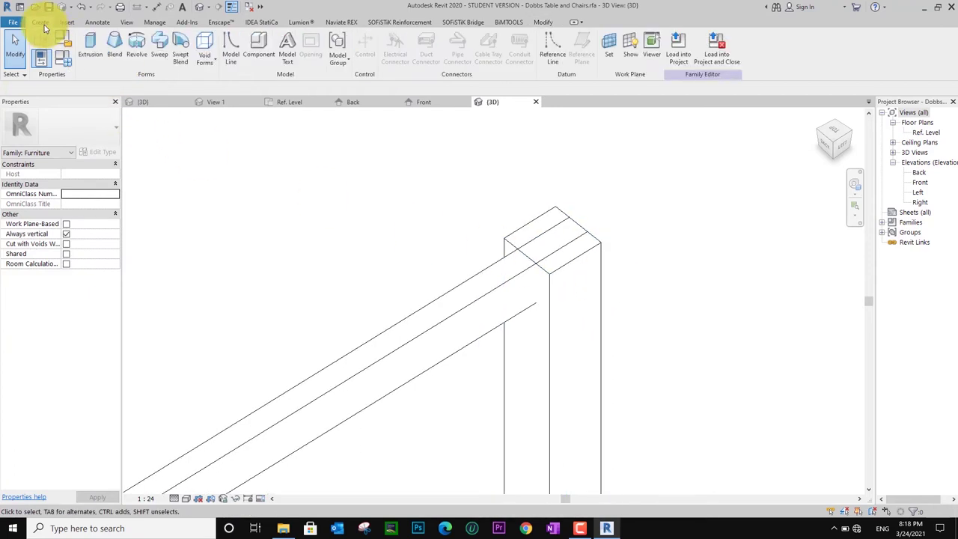
- Set the work plane to the leg's face and view the model from the Left
left_click(608, 45)
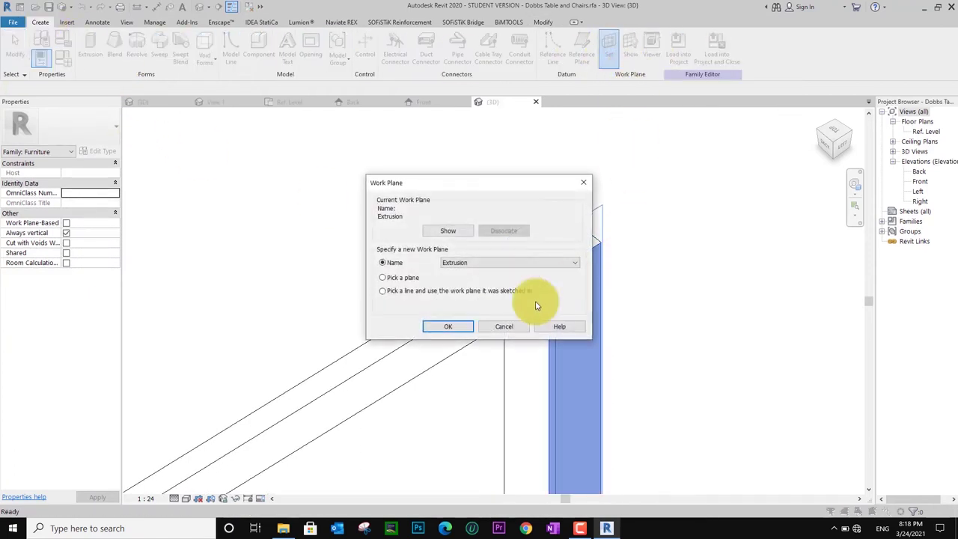
left_click(398, 280)
left_click(442, 326)
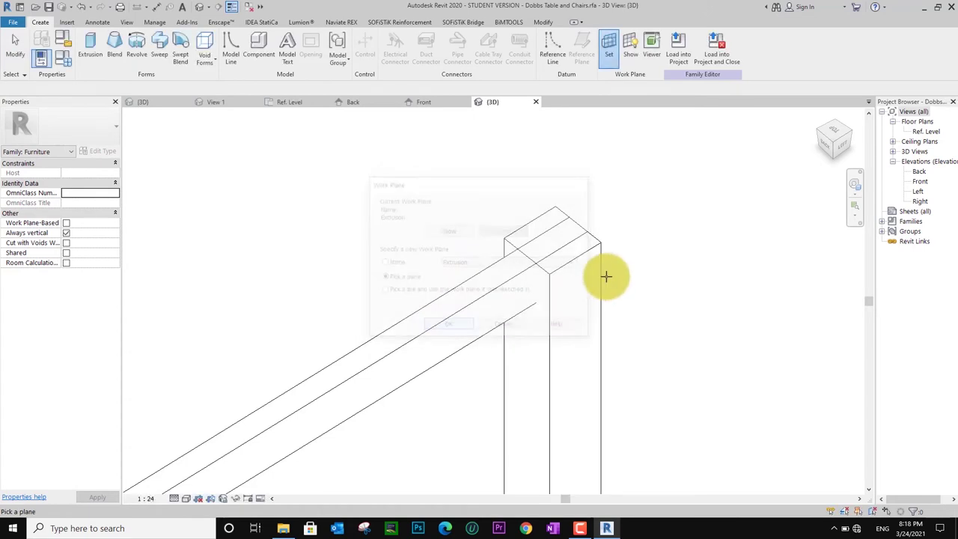
left_click(598, 249)
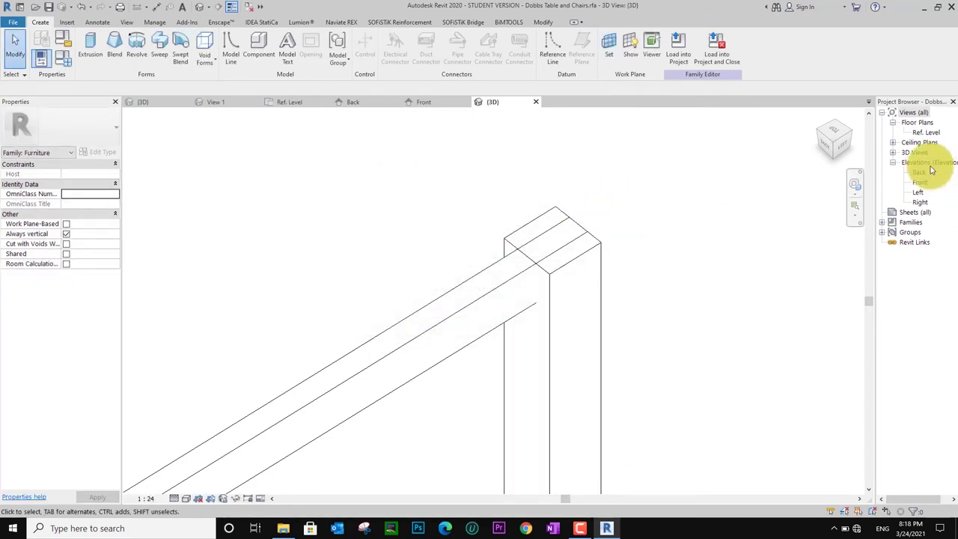
left_click(844, 150)
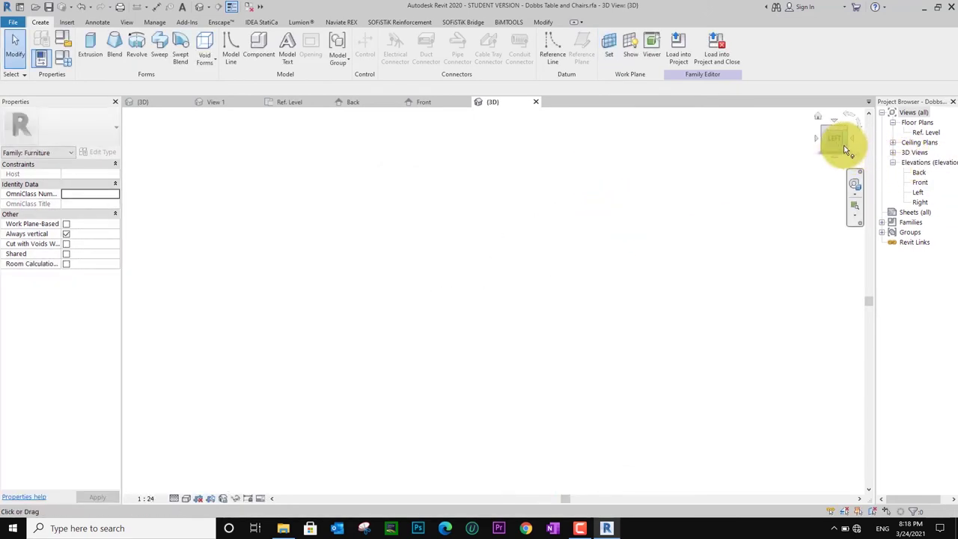
scroll(535, 258, "up", 3)
scroll(545, 262, "up", 2)
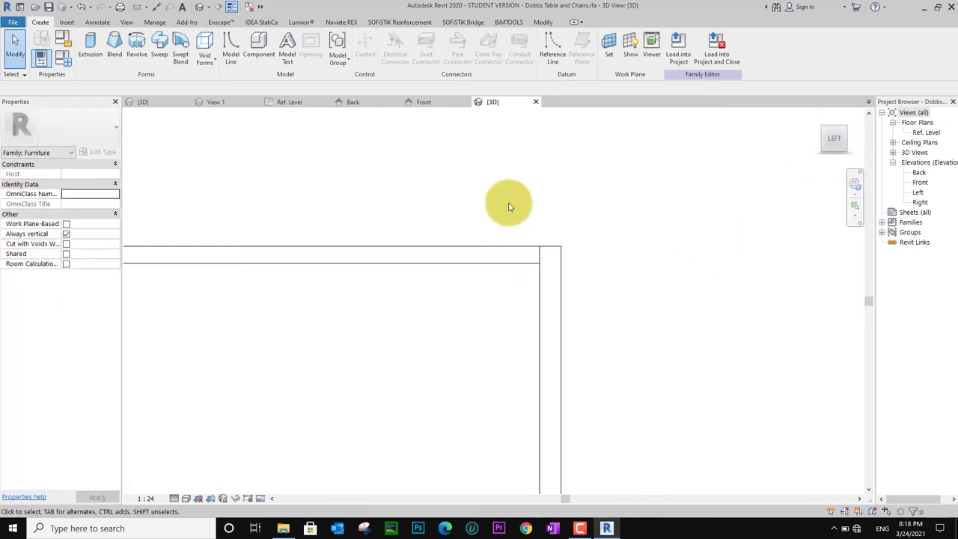
- Start an extrusion and sketch a 100 × 100 rectangle at the leg's top corner
left_click(88, 51)
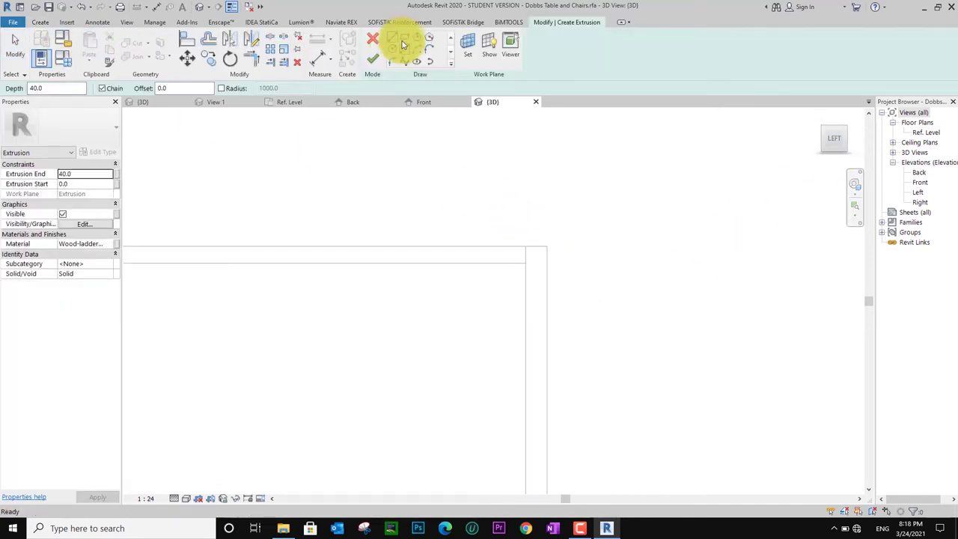
left_click(405, 39)
scroll(543, 258, "up", 2)
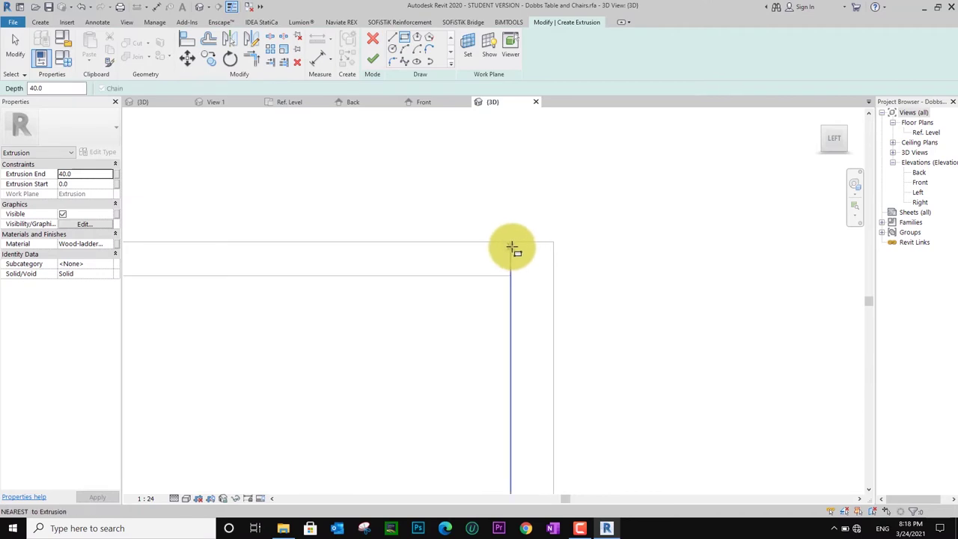
left_click(510, 245)
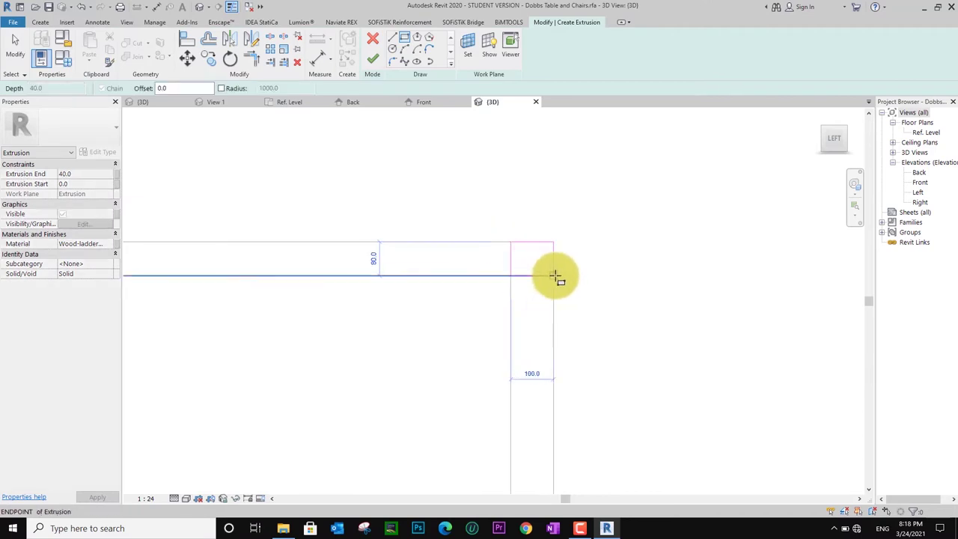
left_click(554, 276)
key("Escape")
key("Escape")
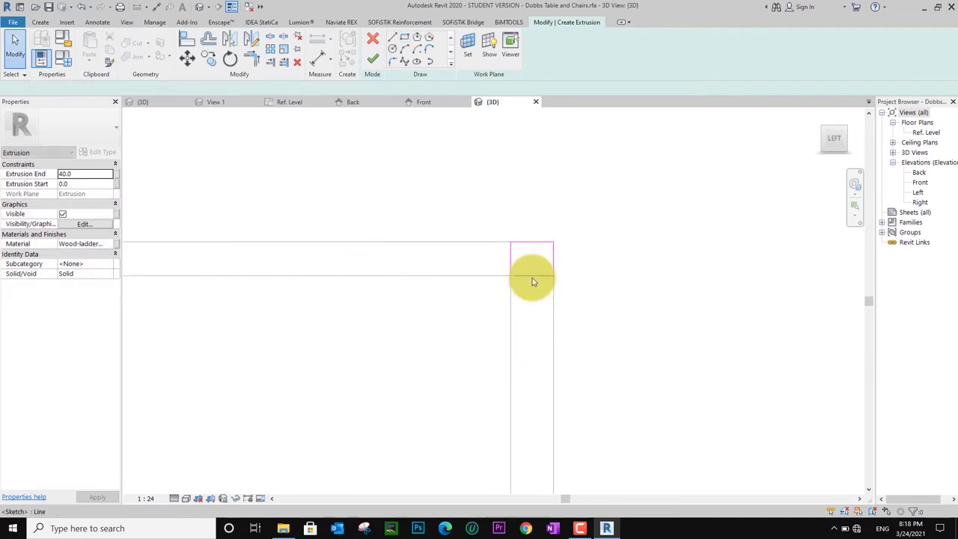
left_click(532, 276)
left_click(485, 266)
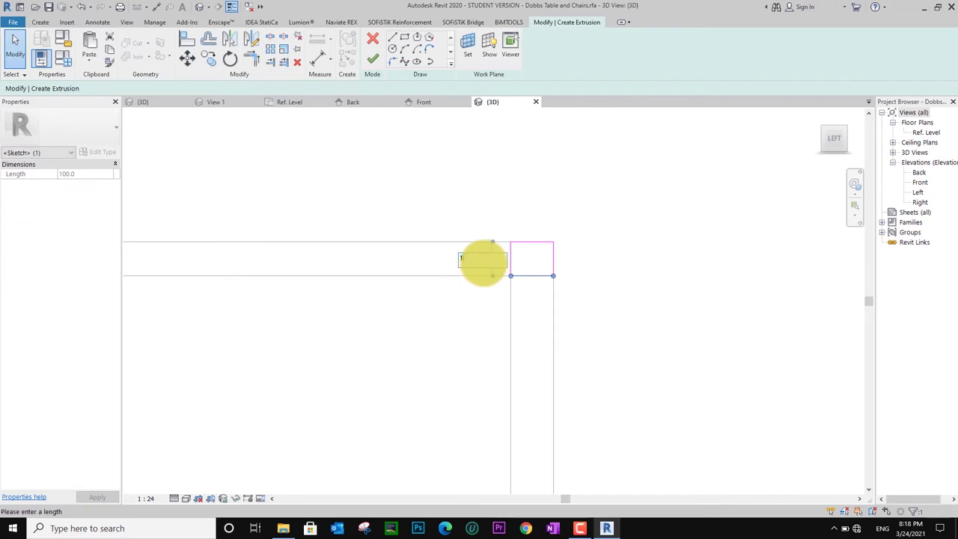
left_click(149, 209)
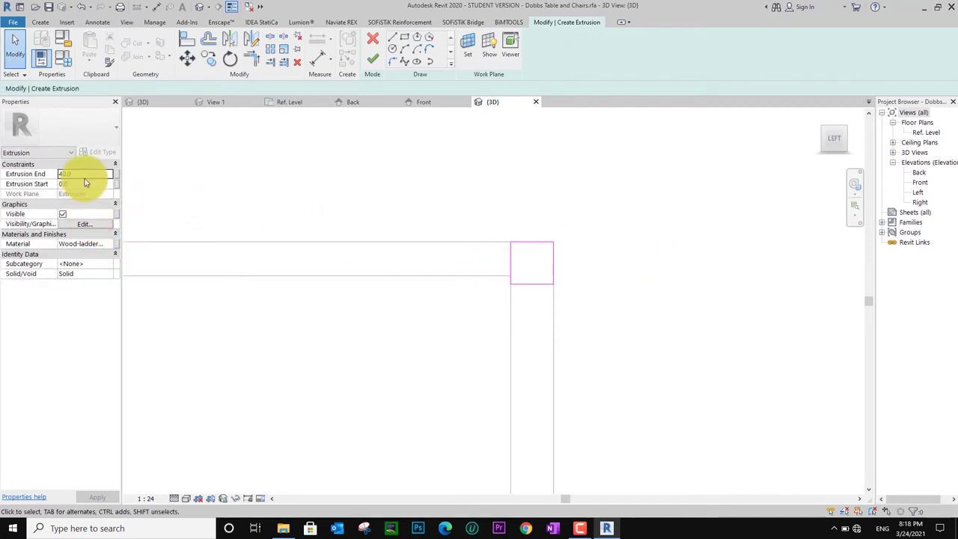
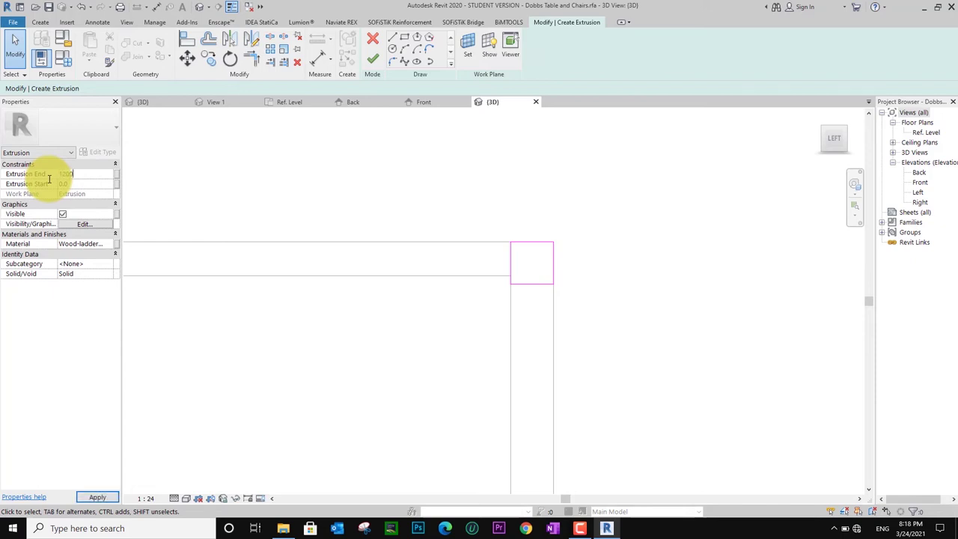
- Finish the long beam extrusion with Extrusion End 12000 and orbit to inspect it
type("0.0")
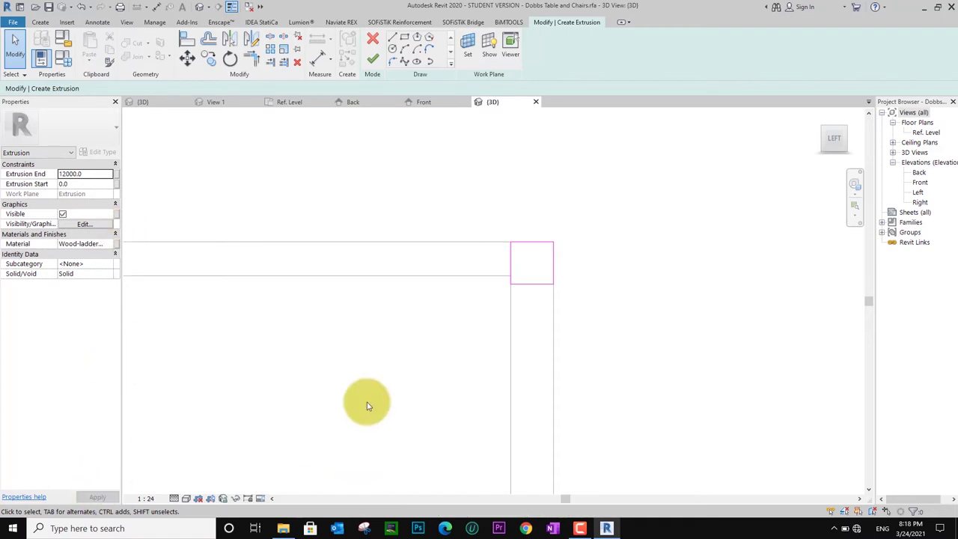
left_click(373, 58)
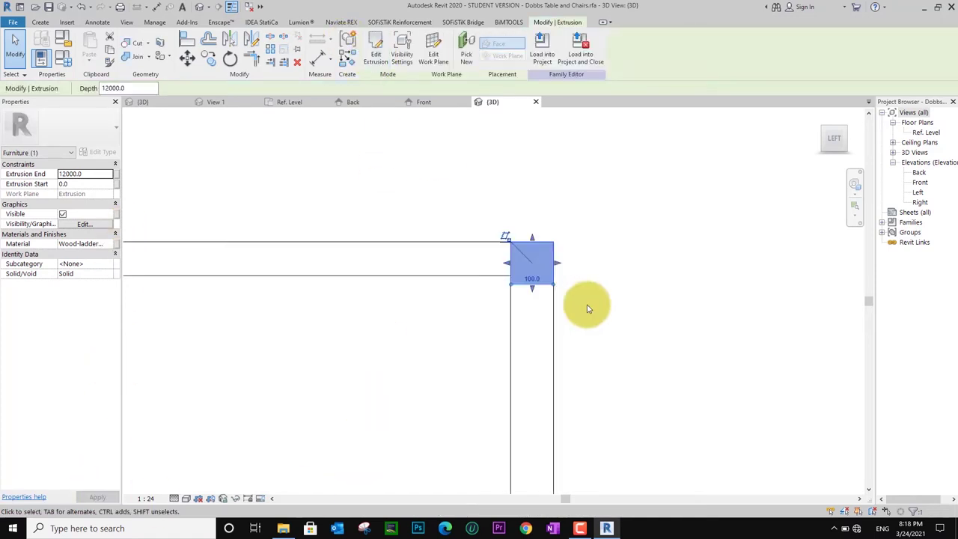
scroll(670, 336, "down", 2)
mouse_move(669, 336)
middle_mouse_down("shift")
mouse_move(674, 378)
mouse_move(663, 374)
mouse_move(691, 416)
mouse_move(665, 397)
middle_mouse_up("shift")
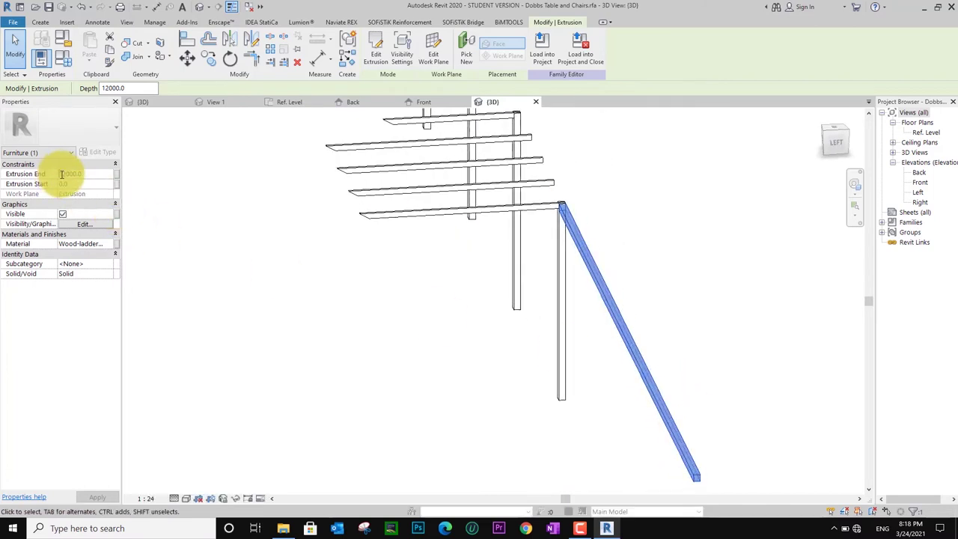
- Change the beam's Extrusion End to -12000 so it runs along the rafter ends
left_click(88, 200)
type("-12000")
left_click(101, 497)
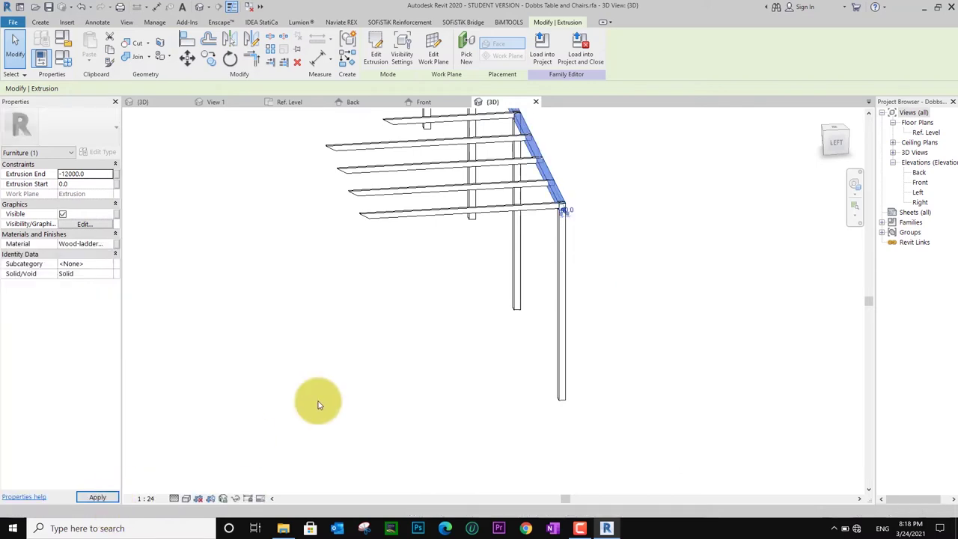
left_click(365, 356)
mouse_move(595, 297)
middle_mouse_down("shift")
mouse_move(550, 317)
mouse_move(530, 360)
mouse_move(574, 359)
mouse_move(449, 252)
mouse_move(558, 314)
mouse_move(551, 320)
middle_mouse_up("shift")
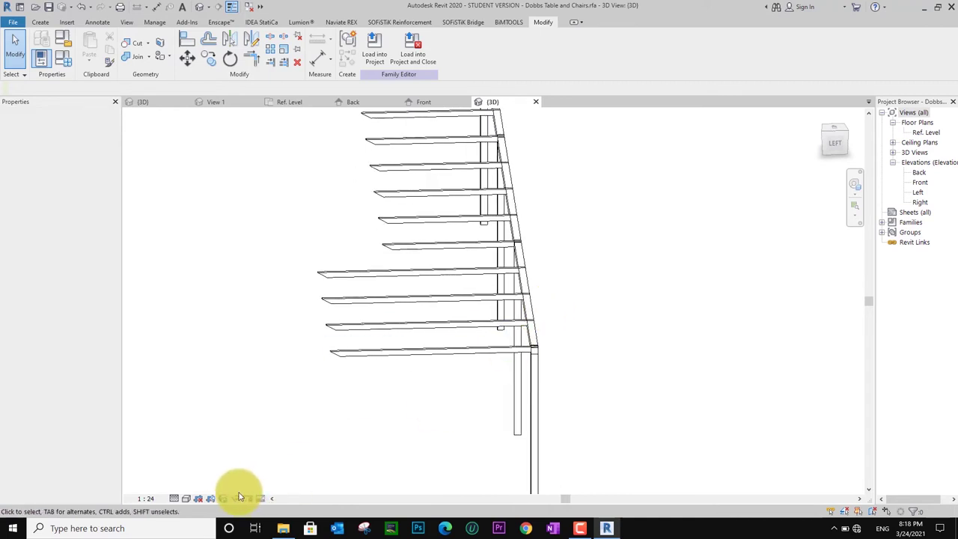
- Display the pergola in Shaded style, orbit around it, and open Family Types
left_click(188, 498)
left_click(191, 458)
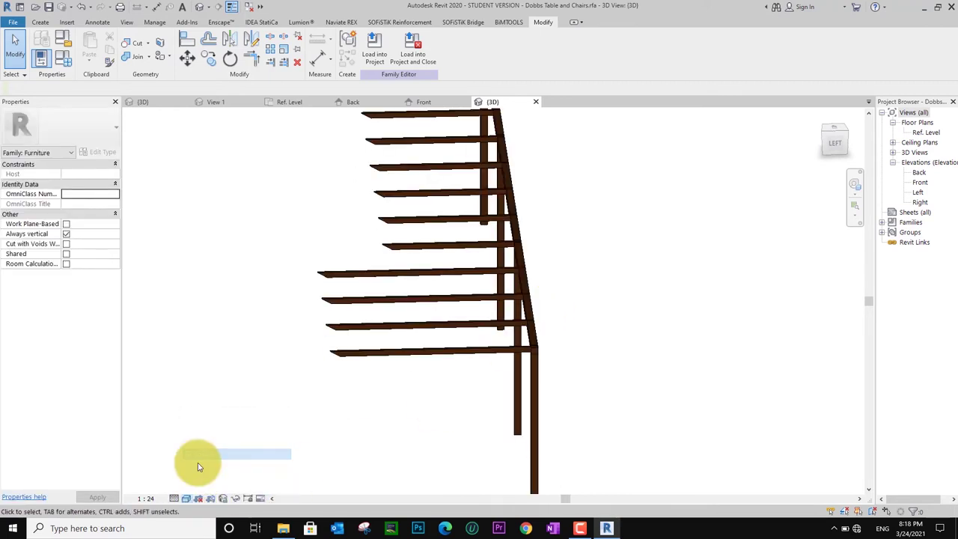
mouse_move(584, 400)
middle_mouse_down("shift")
mouse_move(582, 385)
mouse_move(534, 381)
mouse_move(534, 400)
mouse_move(286, 406)
middle_mouse_up("shift")
scroll(535, 387, "up", 3)
scroll(538, 392, "up", 3)
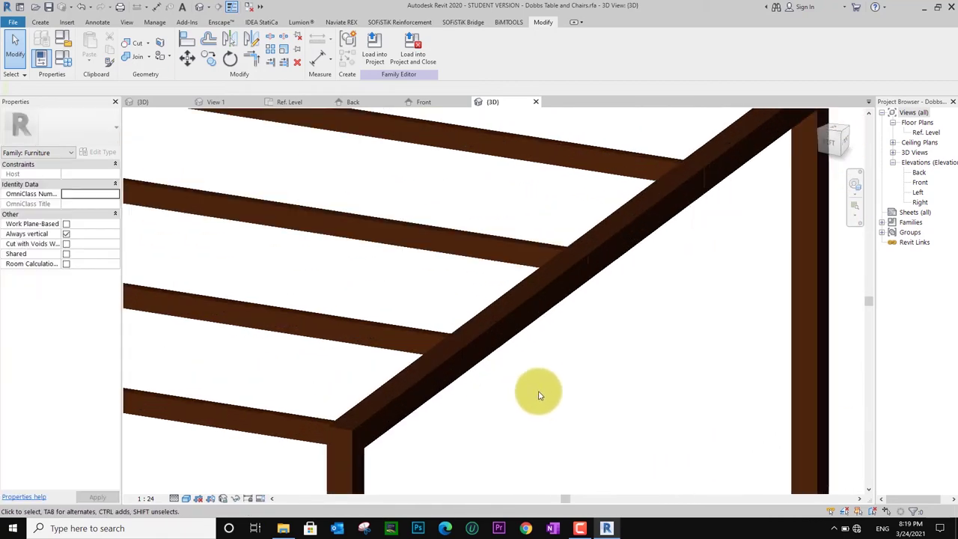
scroll(375, 362, "up", 3)
scroll(374, 361, "down", 3)
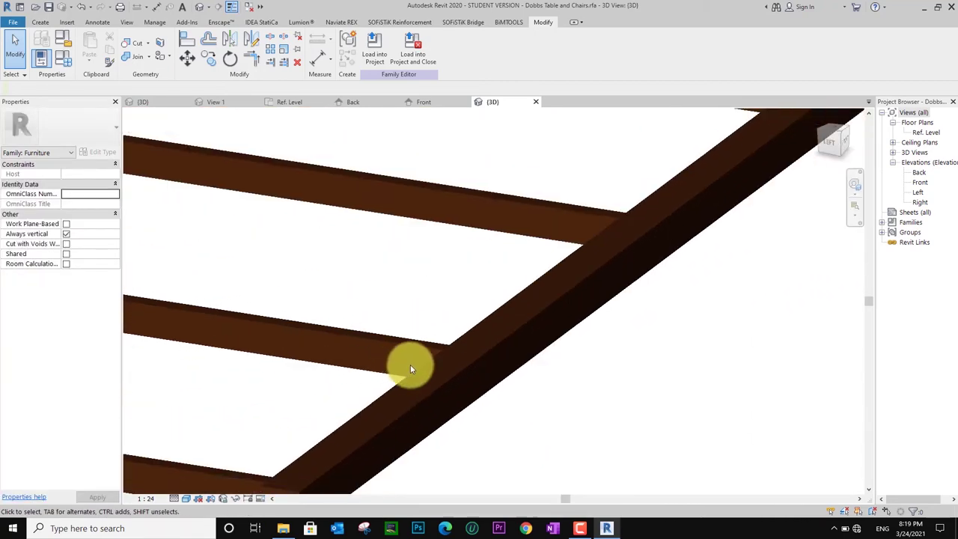
scroll(411, 365, "down", 1)
scroll(456, 372, "down", 5)
mouse_move(509, 392)
middle_mouse_down("shift")
mouse_move(546, 419)
mouse_move(465, 385)
middle_mouse_up("shift")
scroll(465, 385, "up", 3)
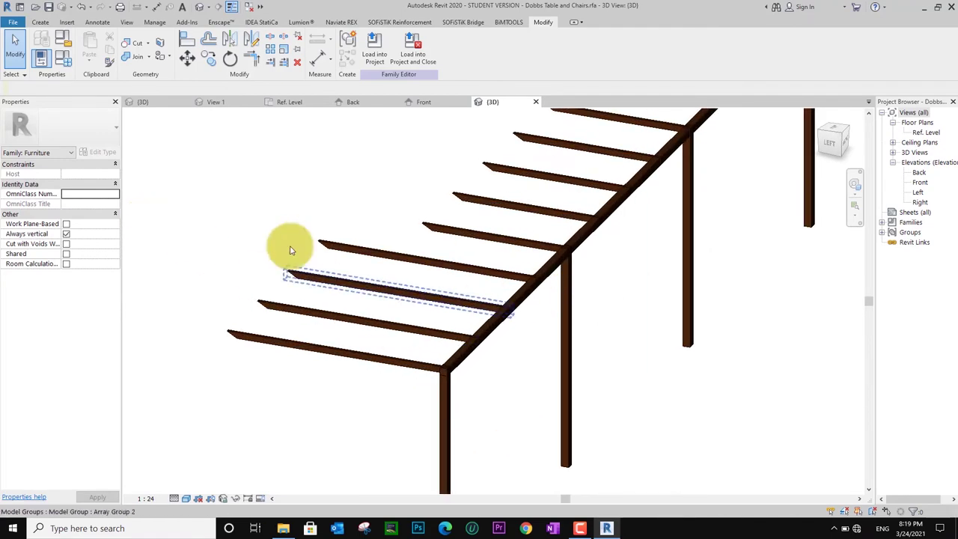
left_click(63, 57)
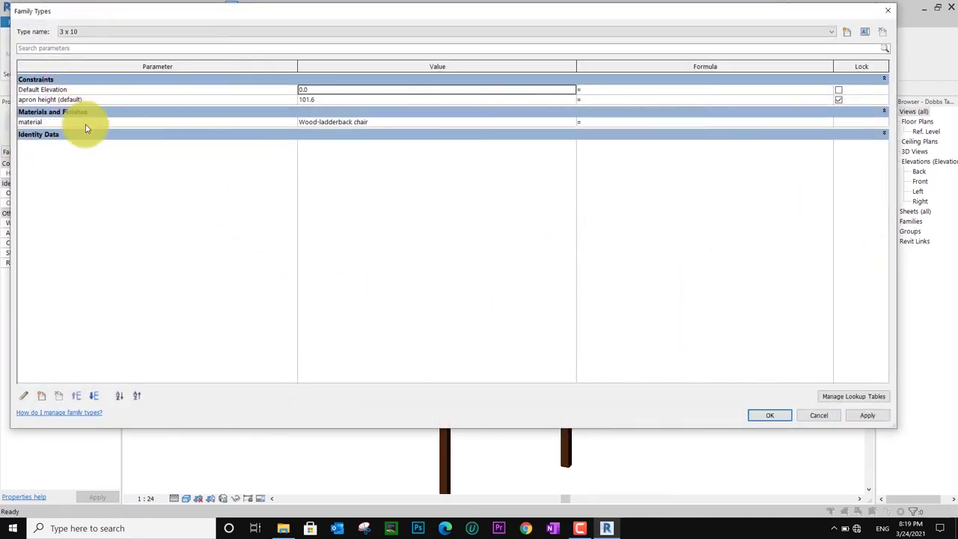
- Replace the Wood-ladderback chair appearance with Flooring - Oak - Espresso, found by searching 'wood'
left_click(574, 122)
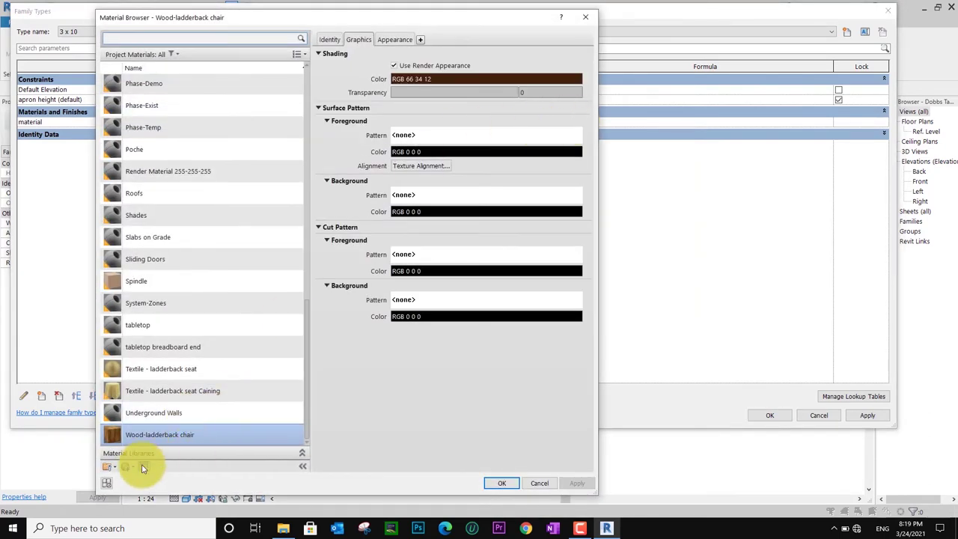
left_click(143, 467)
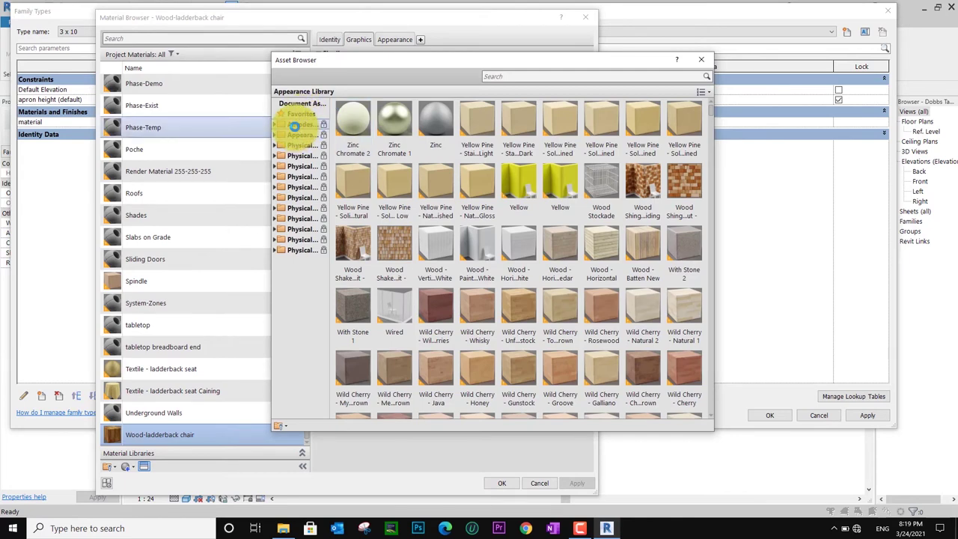
left_click(295, 125)
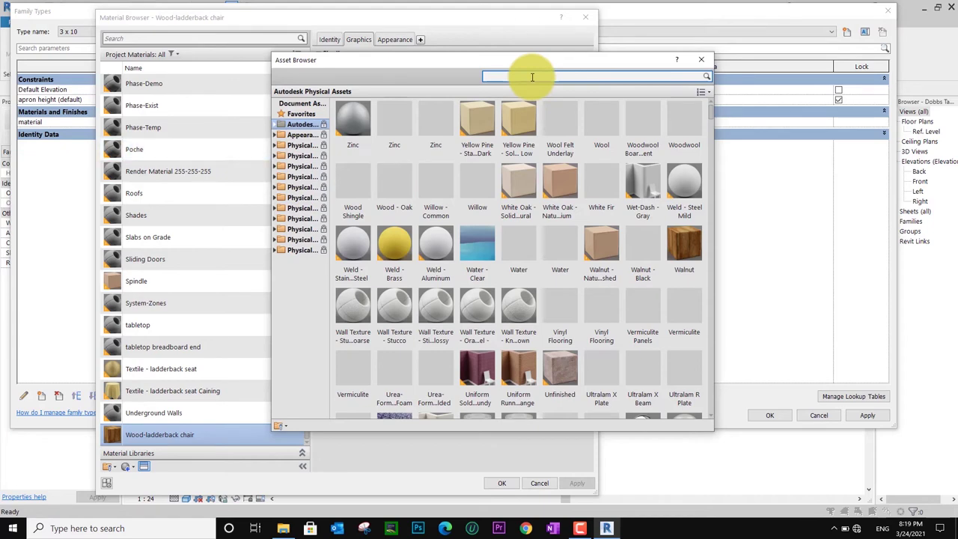
type("wood")
key("Return")
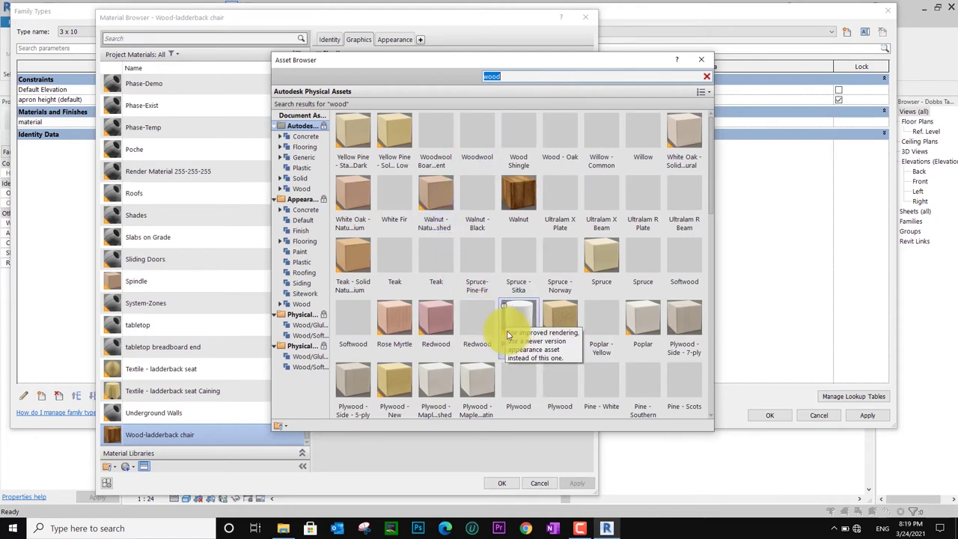
scroll(578, 351, "down", 3)
scroll(578, 353, "down", 5)
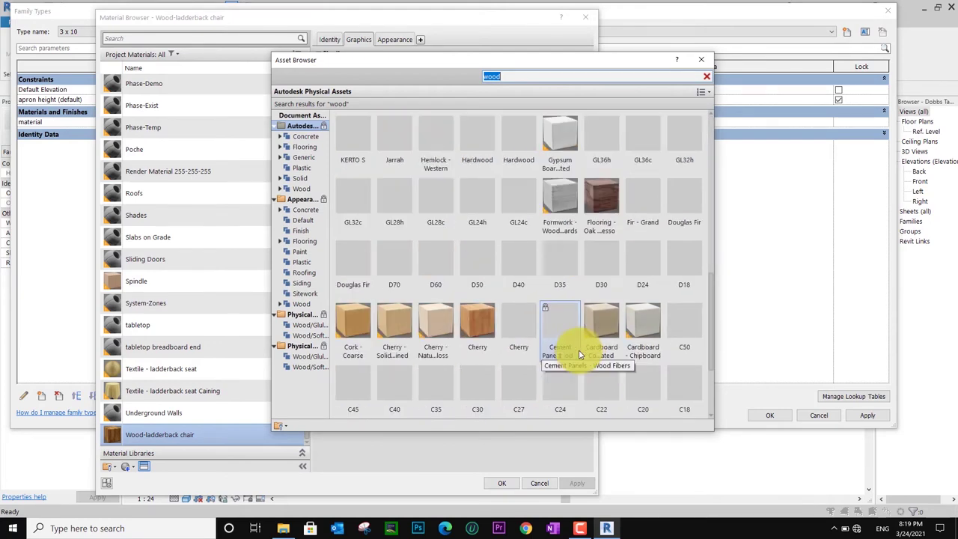
left_click(606, 196)
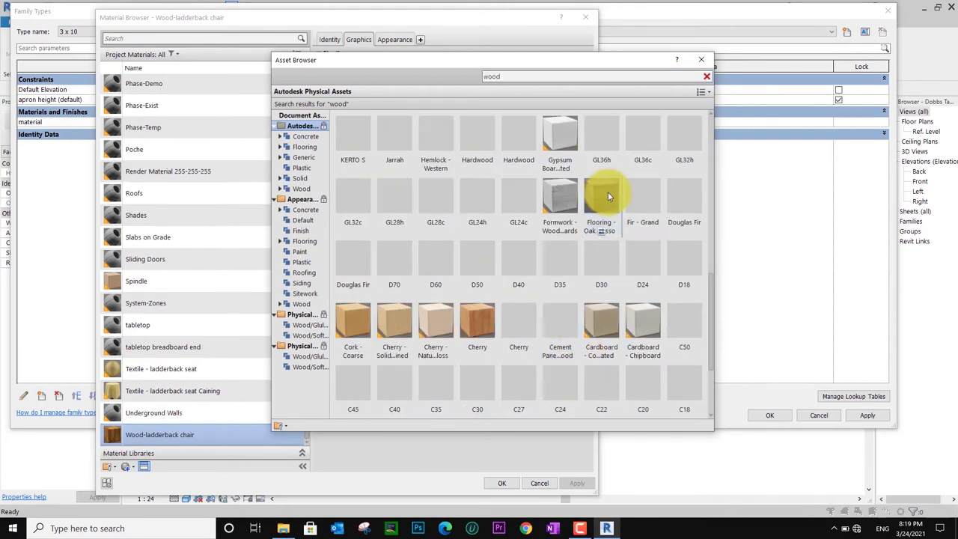
double_click(600, 235)
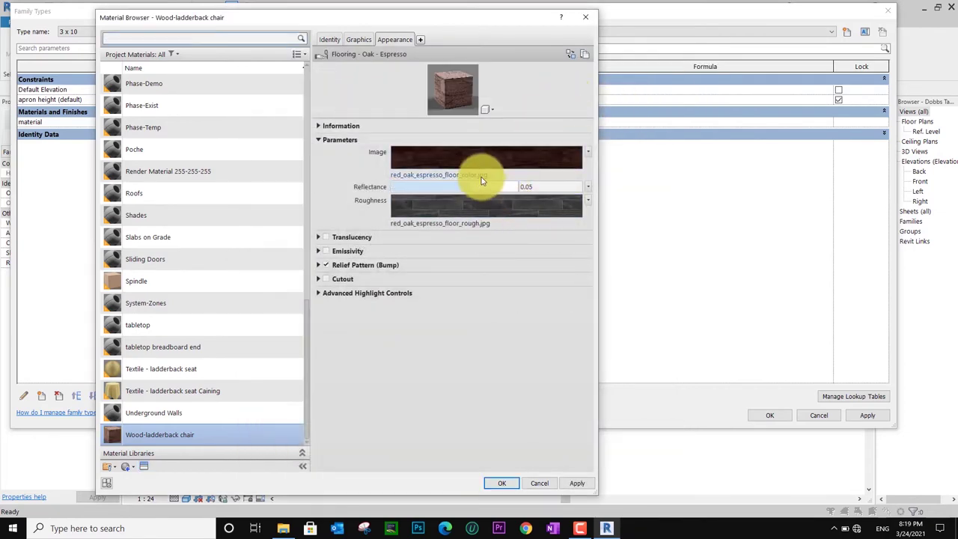
- Make the shading colour use the render appearance (RGB 45 25 19) and confirm both dialogs
left_click(359, 39)
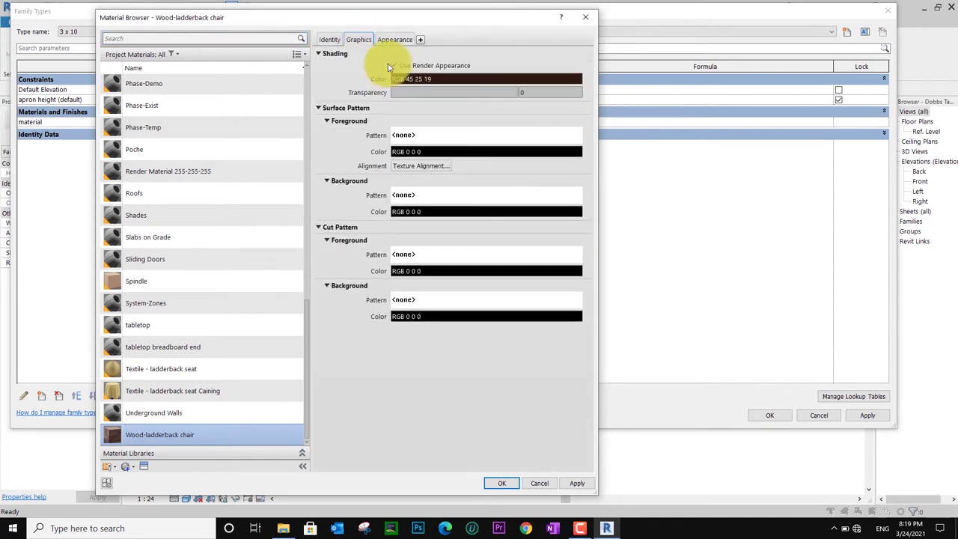
left_click(394, 66)
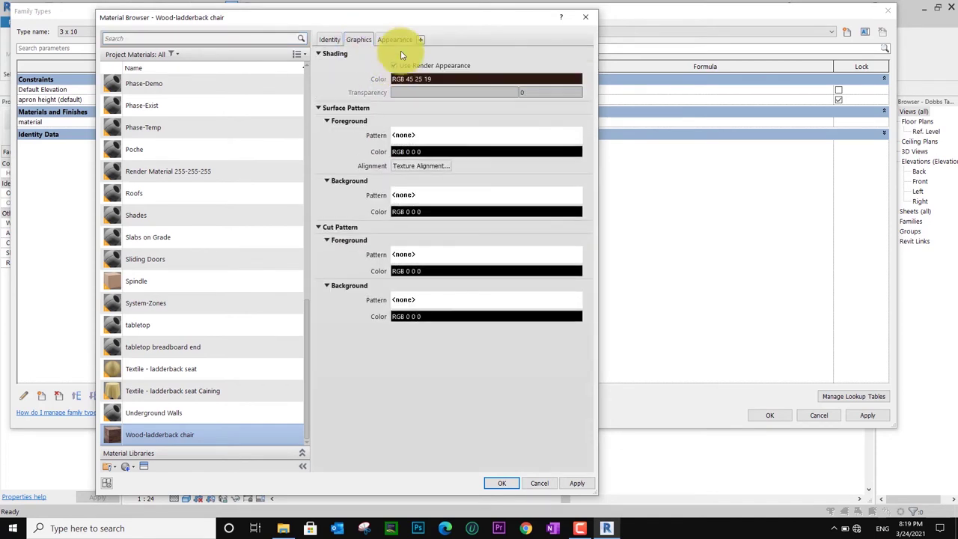
left_click(395, 39)
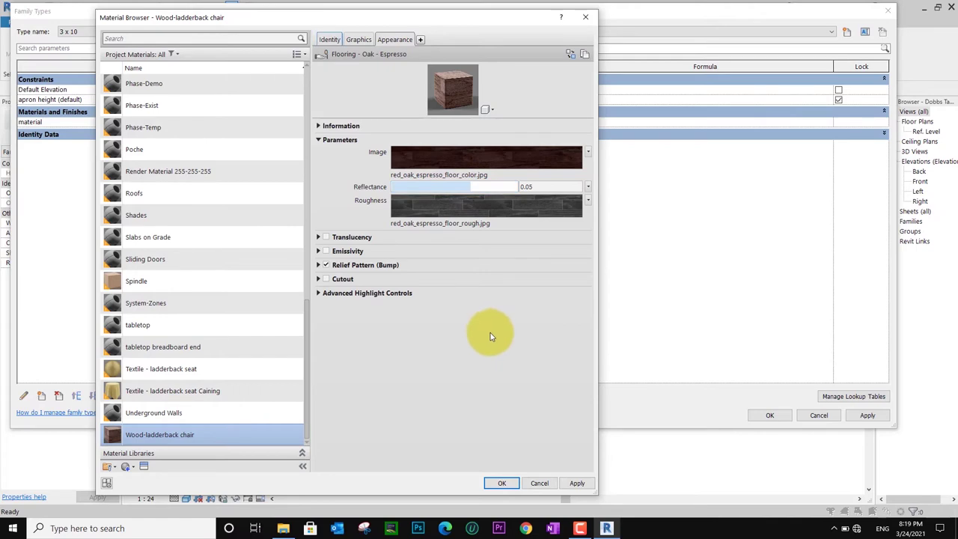
left_click(501, 483)
left_click(777, 416)
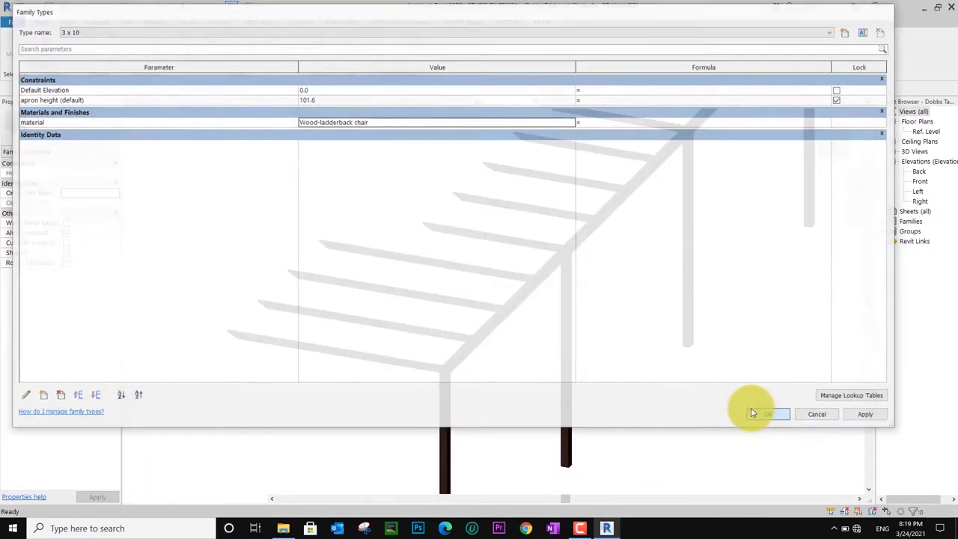
- Pan and orbit around the pergola, then turn to its Left view
scroll(659, 400, "down", 2)
scroll(507, 381, "up", 2)
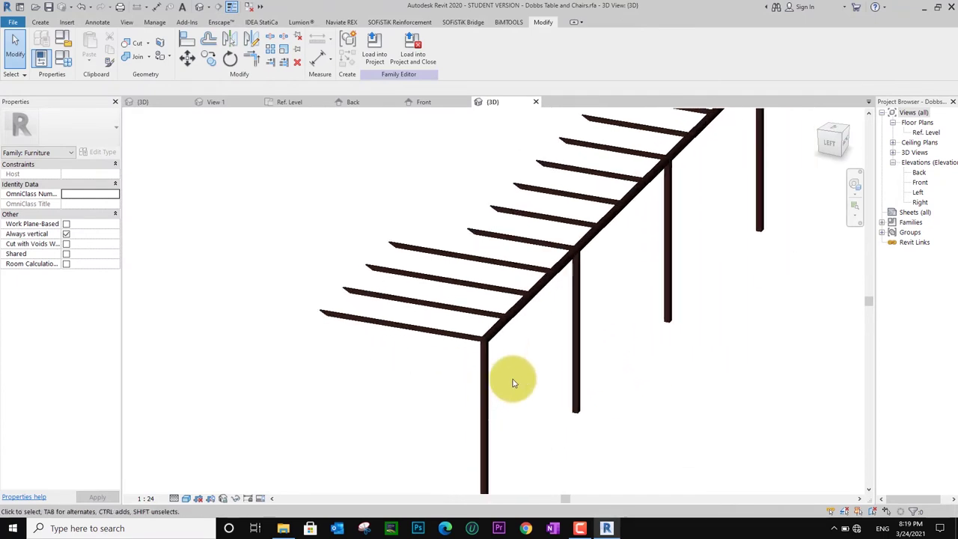
scroll(450, 338, "up", 2)
scroll(511, 301, "up", 2)
scroll(511, 301, "down", 2)
scroll(520, 295, "down", 2)
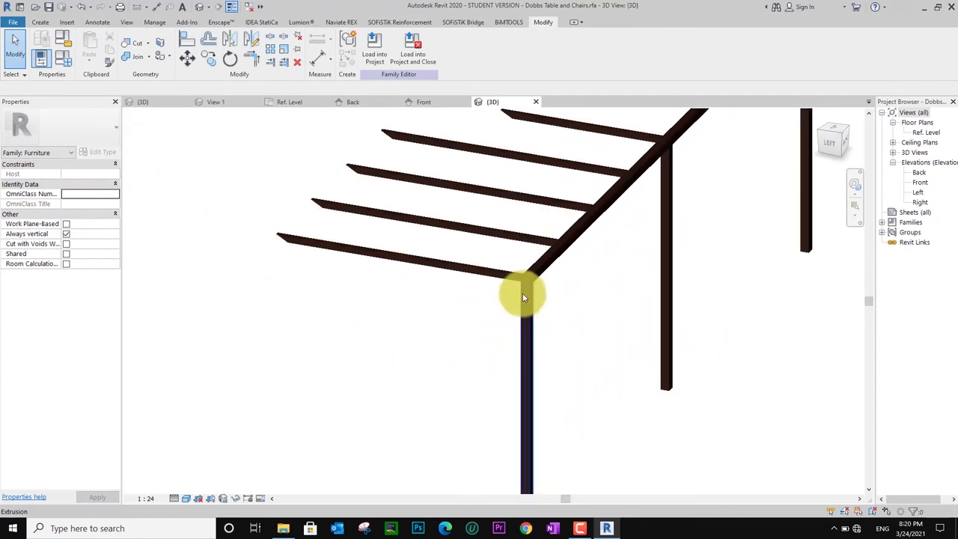
scroll(524, 293, "down", 2)
mouse_move(525, 292)
middle_mouse_down()
mouse_move(552, 319)
mouse_move(574, 321)
mouse_move(442, 297)
middle_mouse_up()
scroll(524, 299, "up", 3)
middle_click_drag(543, 299, 552, 295, "shift")
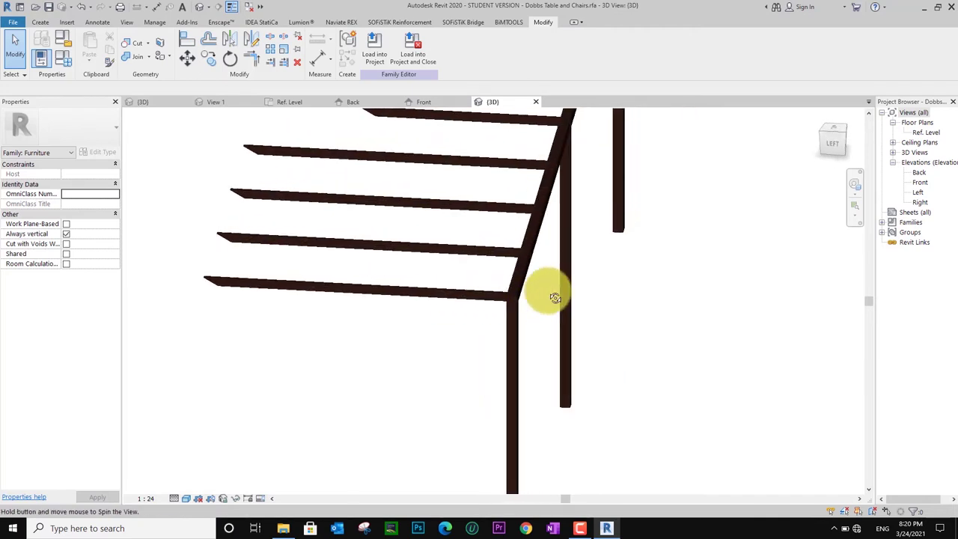
left_click(834, 146)
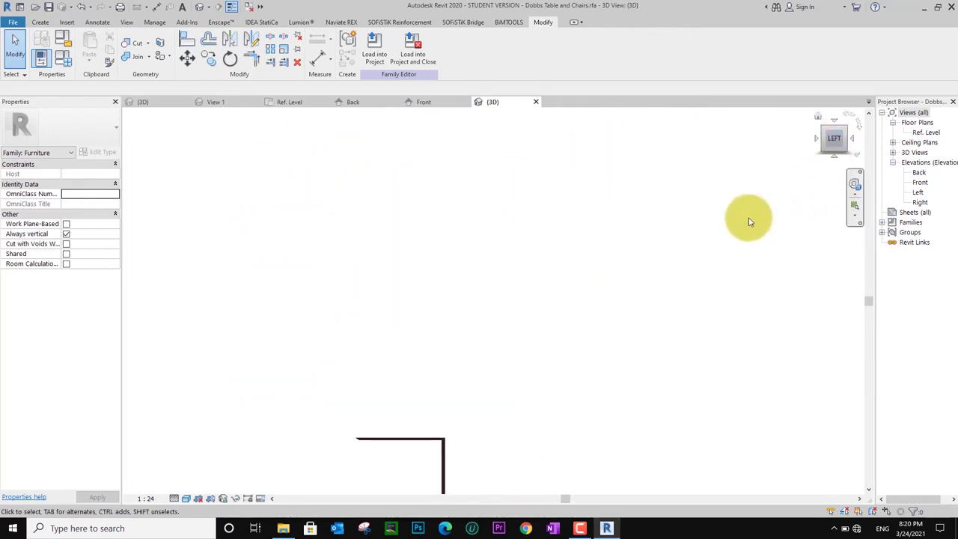
scroll(479, 279, "up", 5)
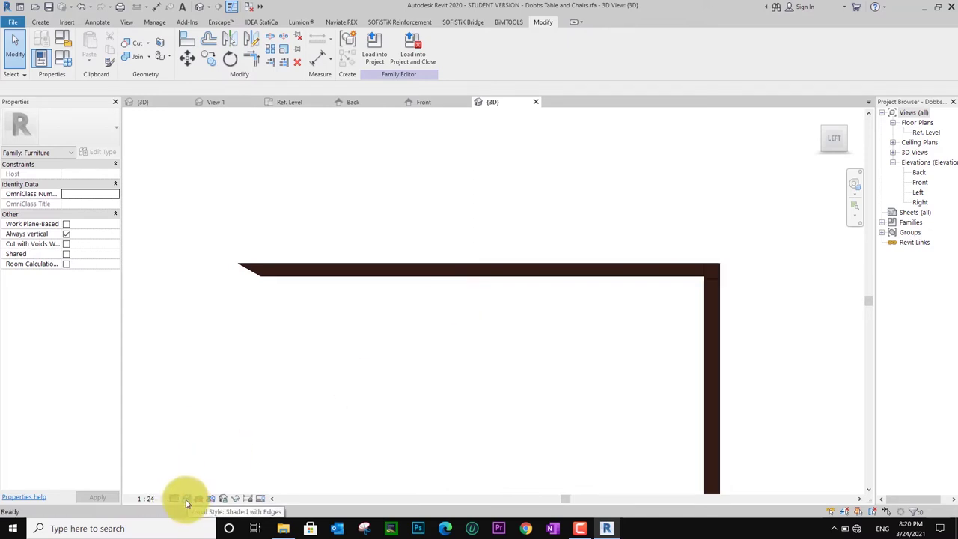
- Switch the visual style to Wireframe and show the Create tools
left_click(187, 499)
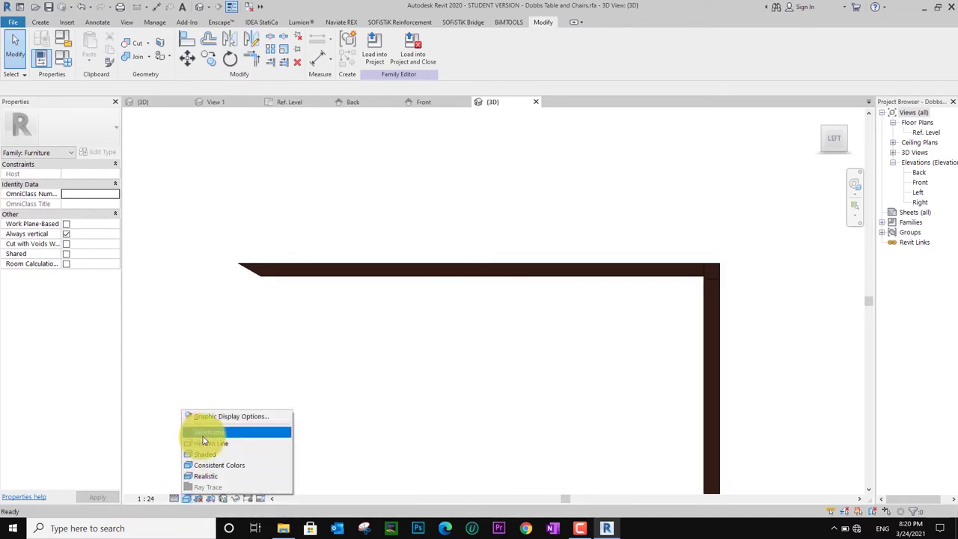
left_click(206, 433)
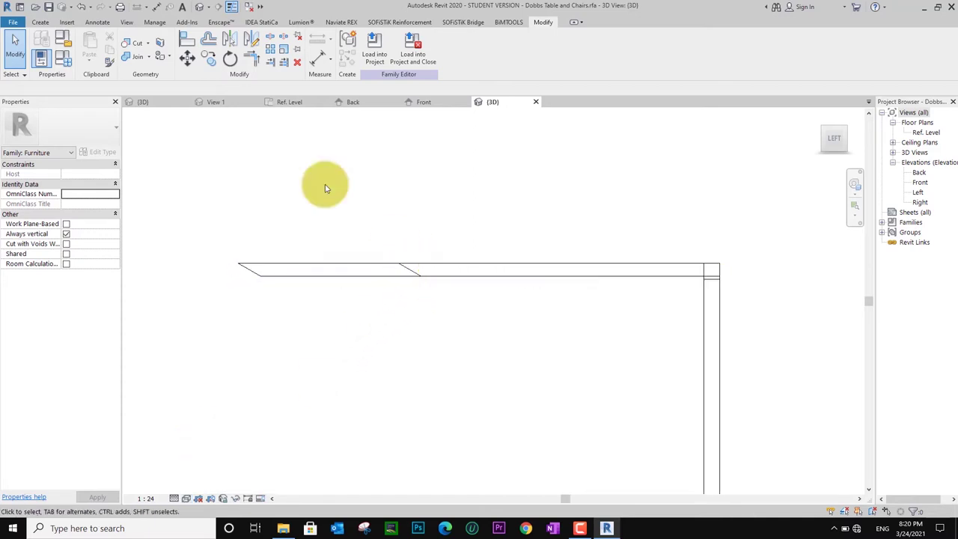
left_click(40, 22)
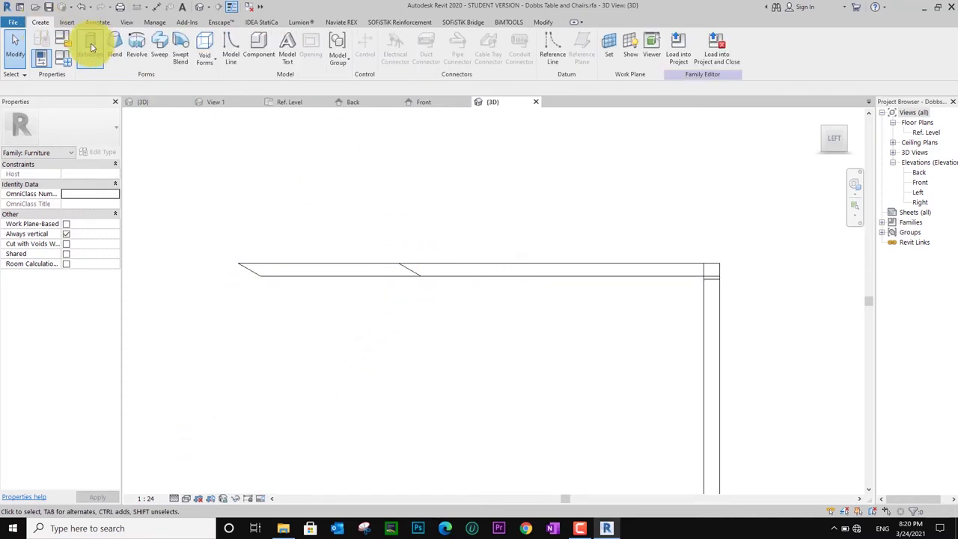
- Sketch a rectangle profile above the beam for a new extrusion
left_click(91, 48)
left_click(404, 37)
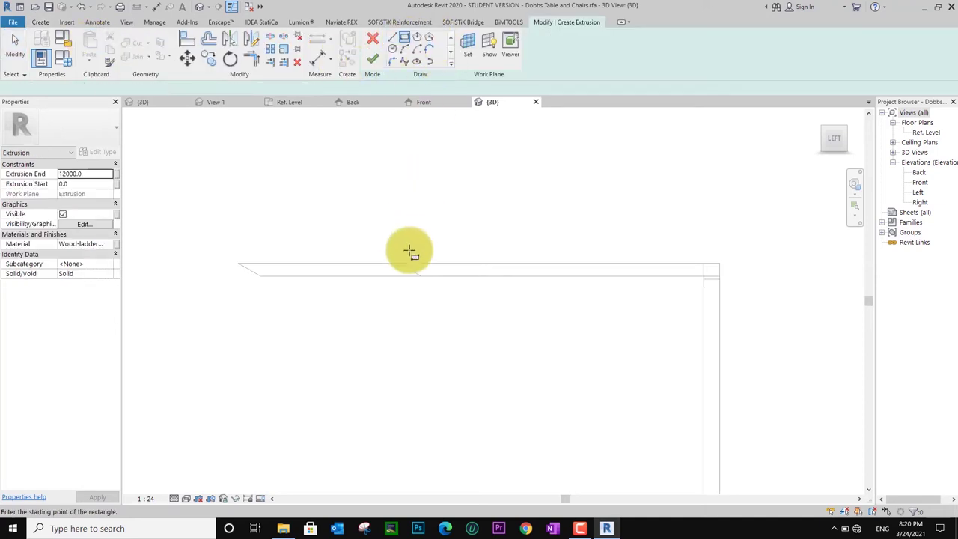
left_click(427, 263)
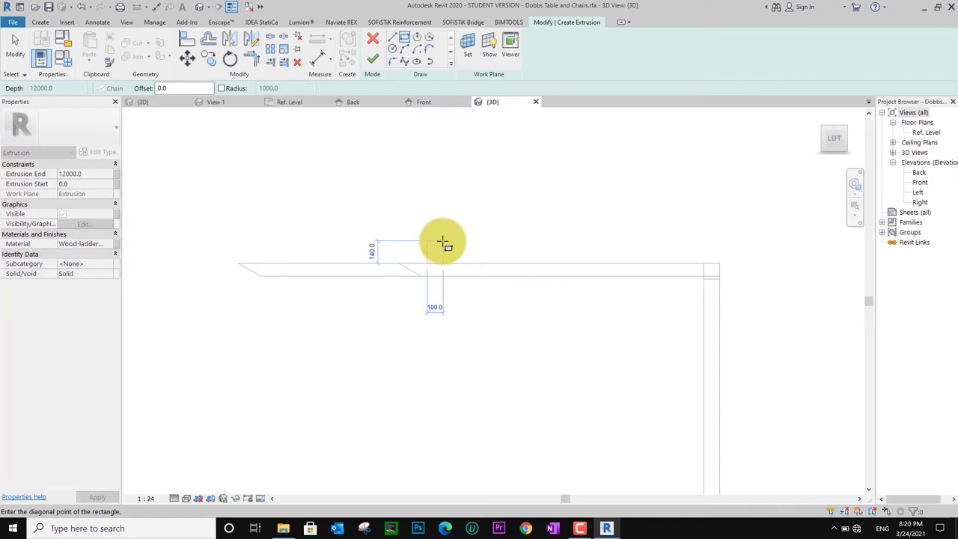
left_click(443, 242)
key("Escape")
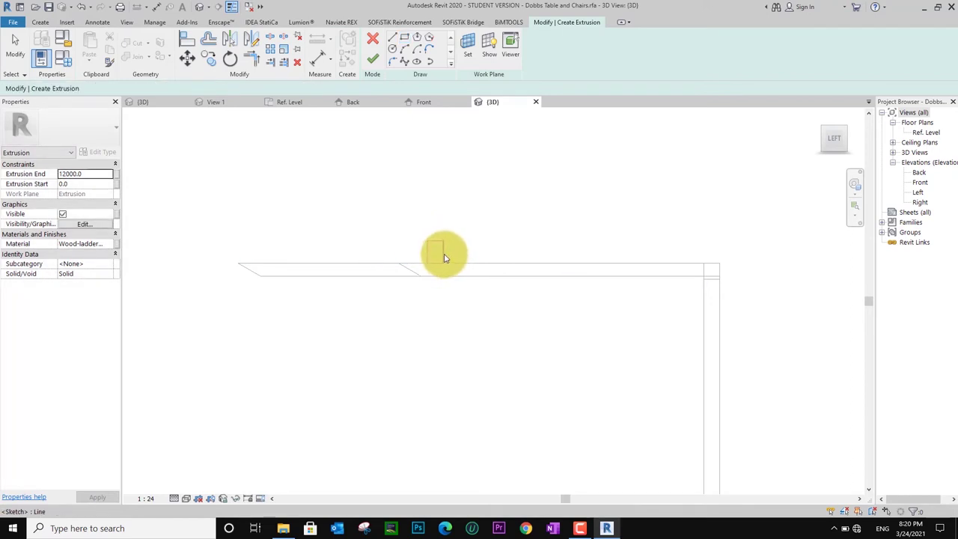
key("Escape")
- Set the rectangle's dimensions to 40 wide by 80 high
scroll(439, 252, "up", 3)
left_click(427, 306)
left_click(429, 321)
type("4")
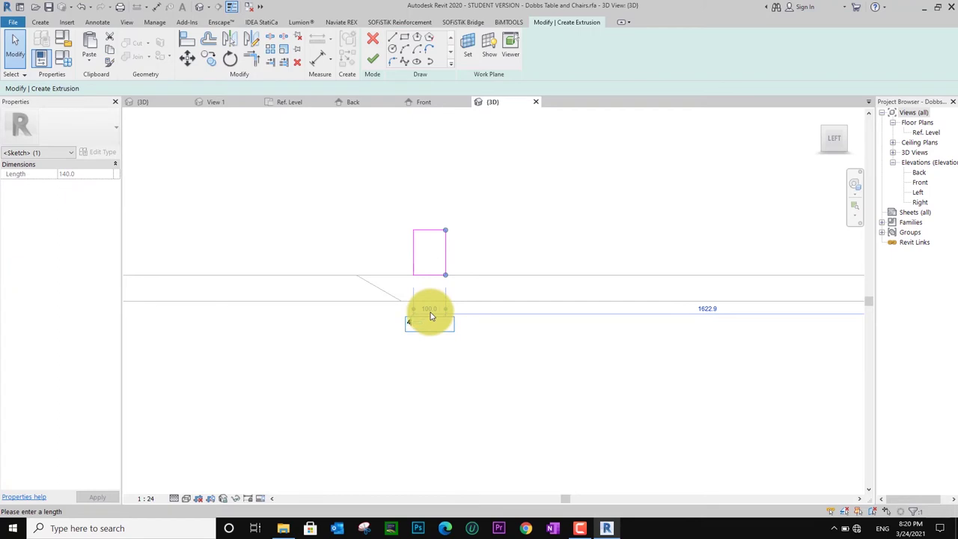
type("0")
key("Return")
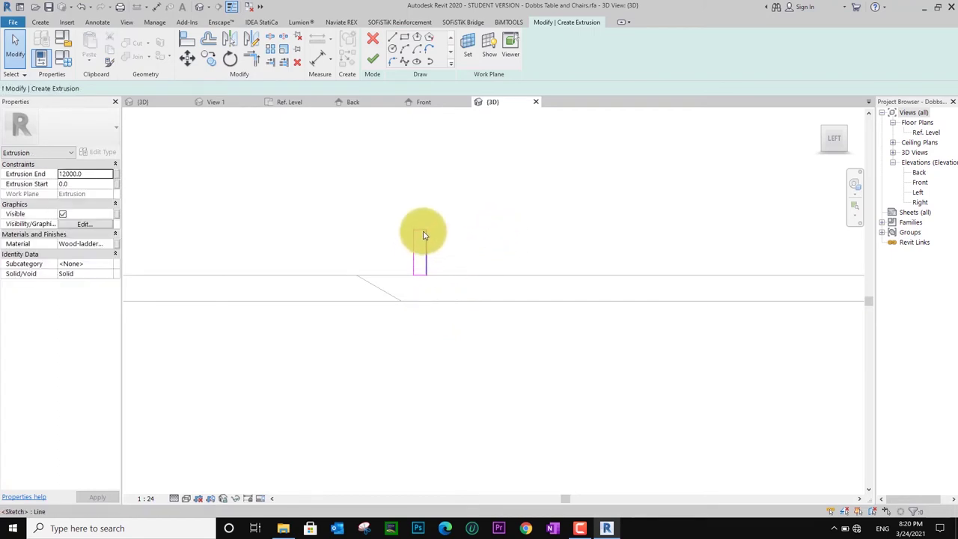
left_click(423, 235)
left_click(440, 252)
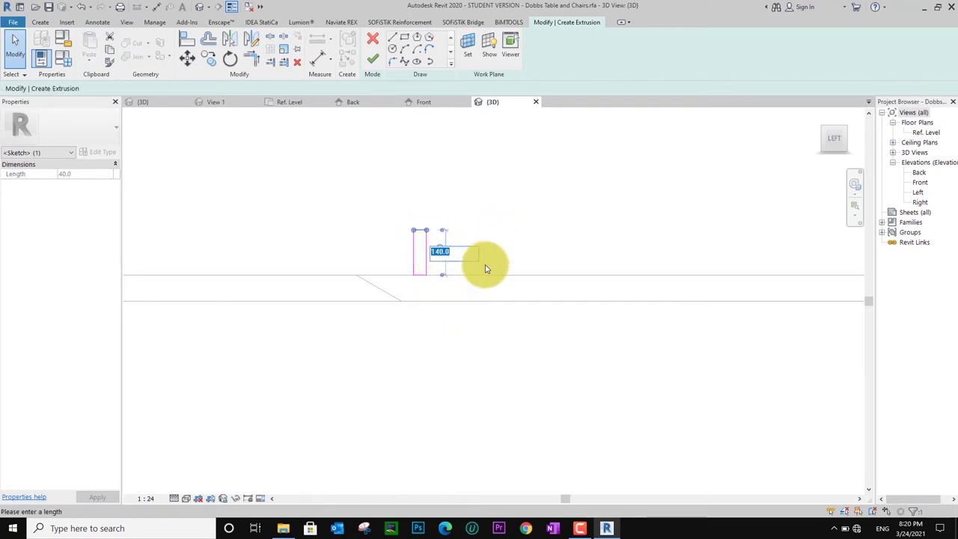
key("Return")
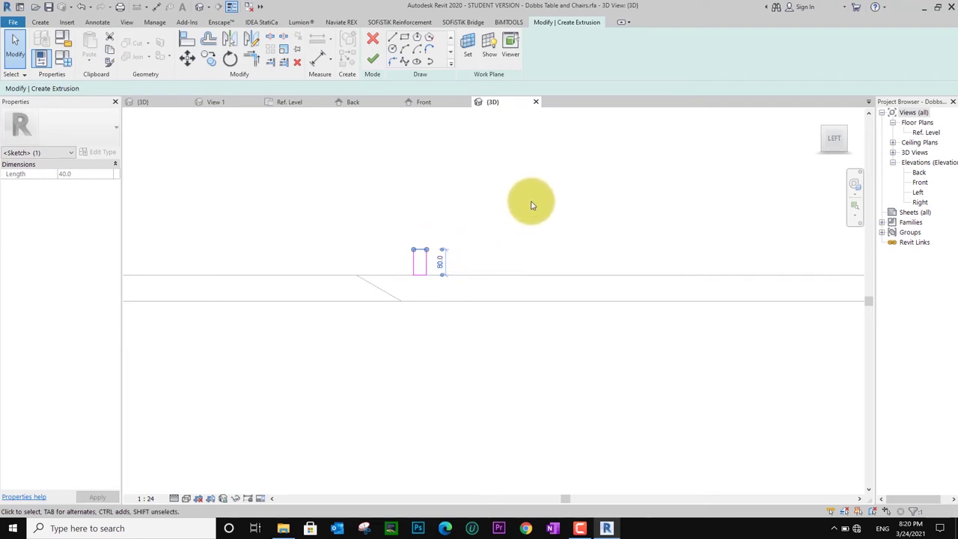
left_click(470, 241)
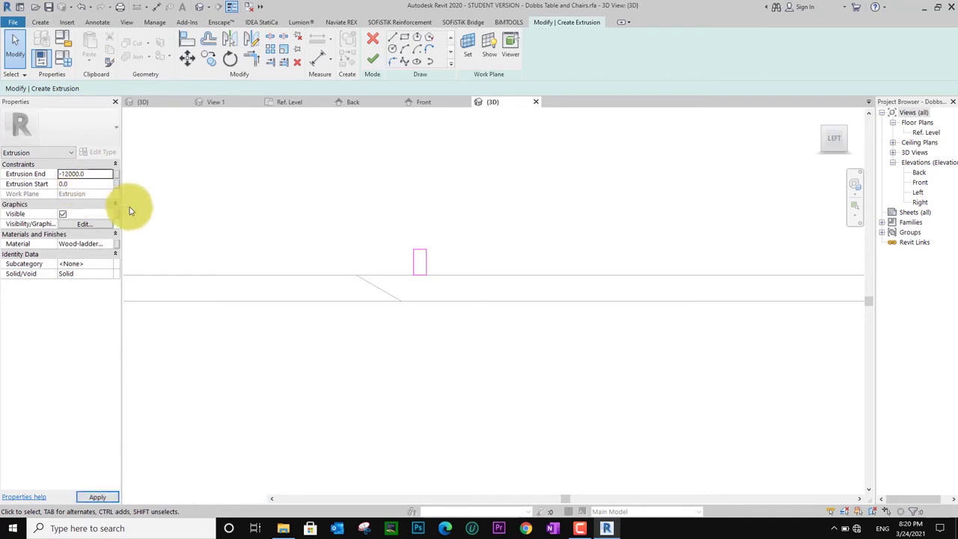
- Finish the -12000 timber extrusion and show the whole pergola shaded again
left_click(379, 61)
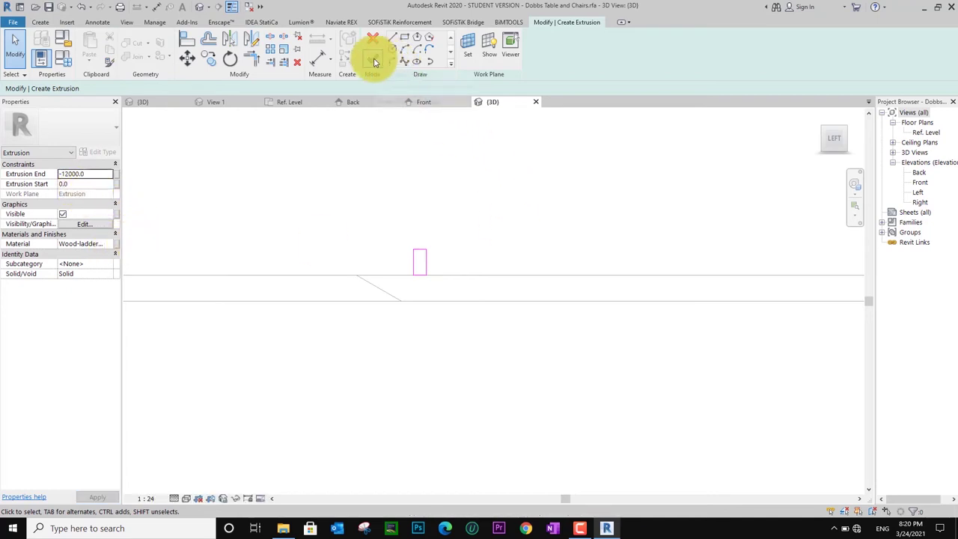
scroll(527, 229, "down", 1)
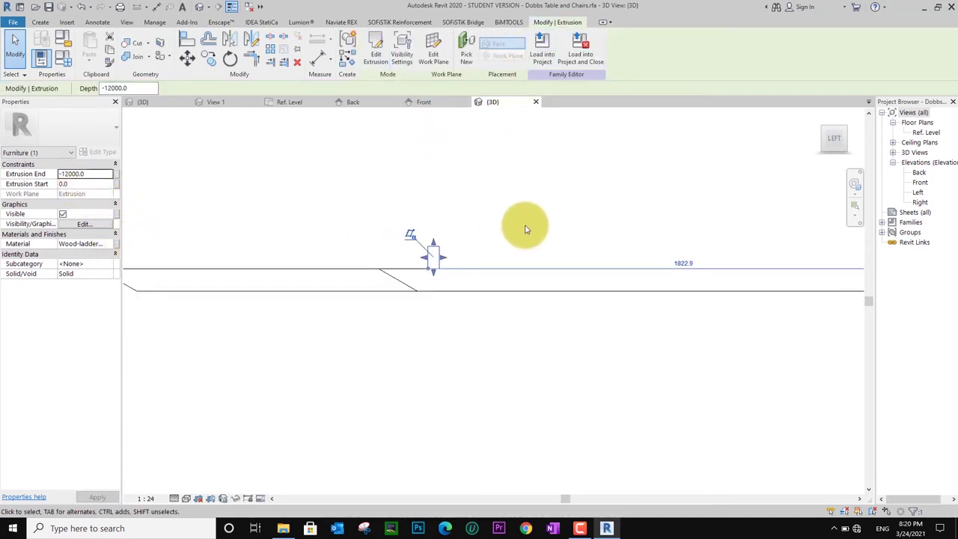
scroll(526, 229, "down", 2)
left_click(186, 498)
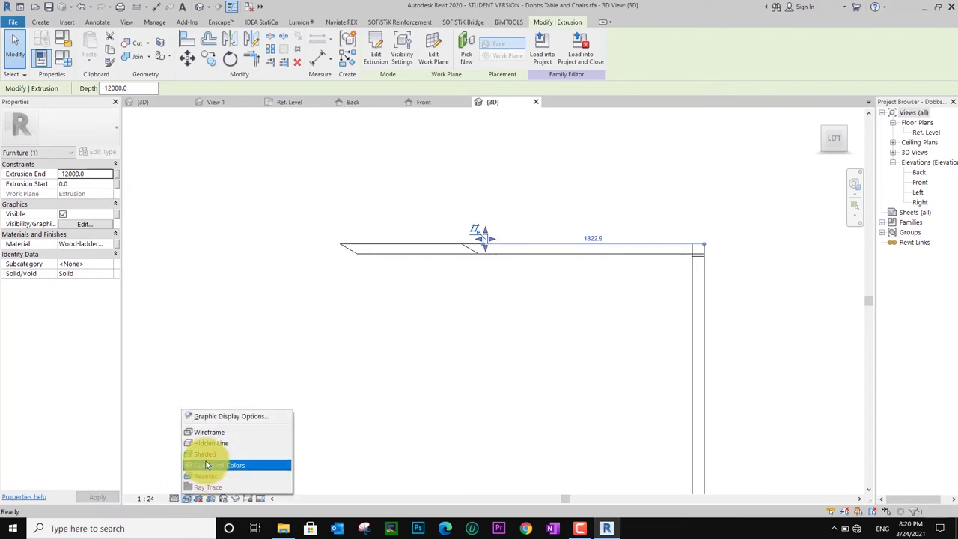
left_click(207, 465)
left_click(187, 497)
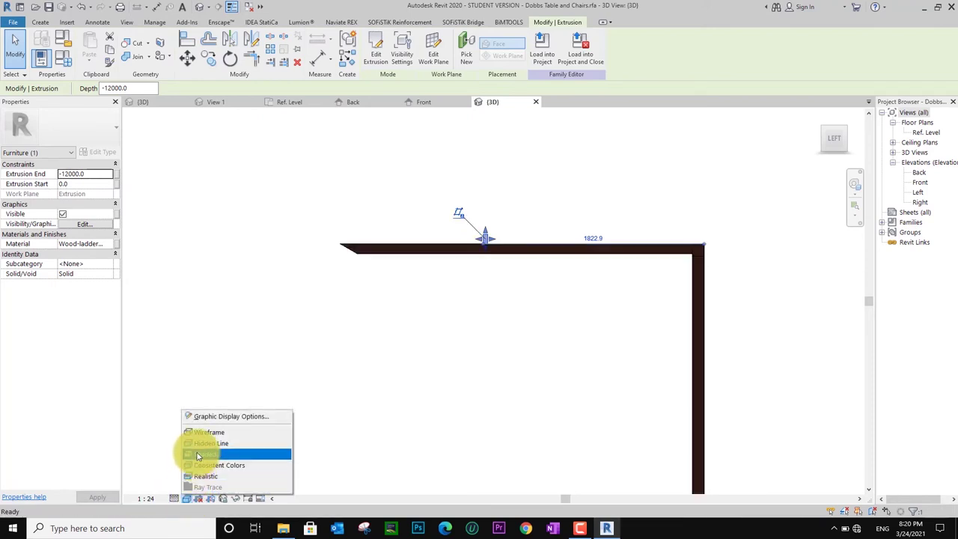
left_click(182, 453)
scroll(507, 274, "down", 1)
middle_click_drag(555, 339, 517, 378, "shift")
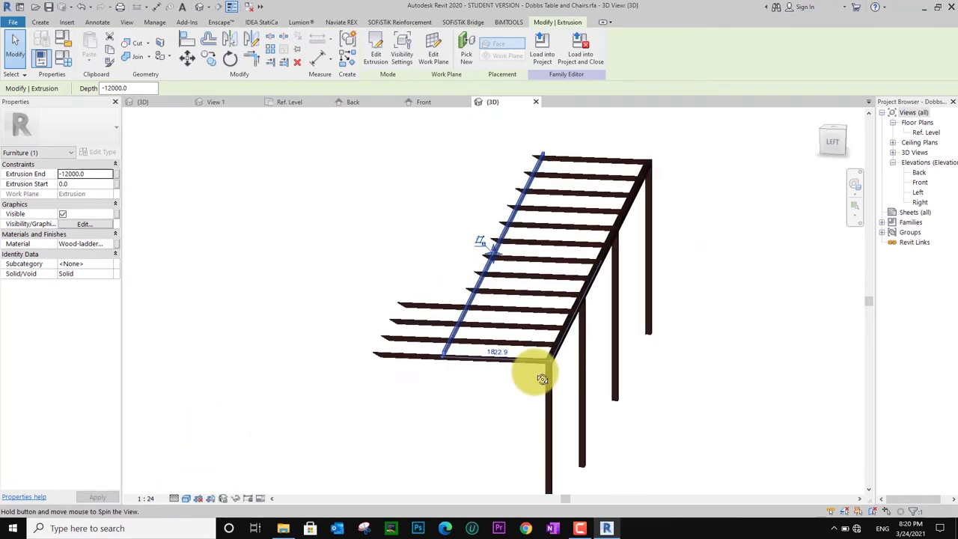
key("Escape")
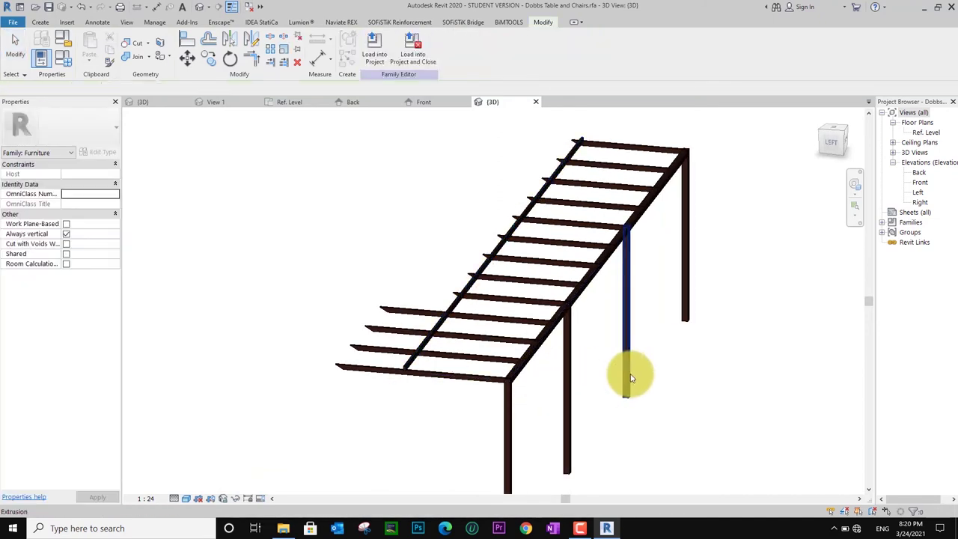
- Turn to the pergola's Left view and zoom in on the beam-and-post corner
mouse_move(631, 374)
middle_mouse_down("shift")
mouse_move(691, 386)
mouse_move(669, 396)
mouse_move(637, 372)
mouse_move(675, 369)
mouse_move(627, 353)
mouse_move(659, 370)
mouse_move(674, 352)
middle_mouse_up("shift")
left_click(835, 150)
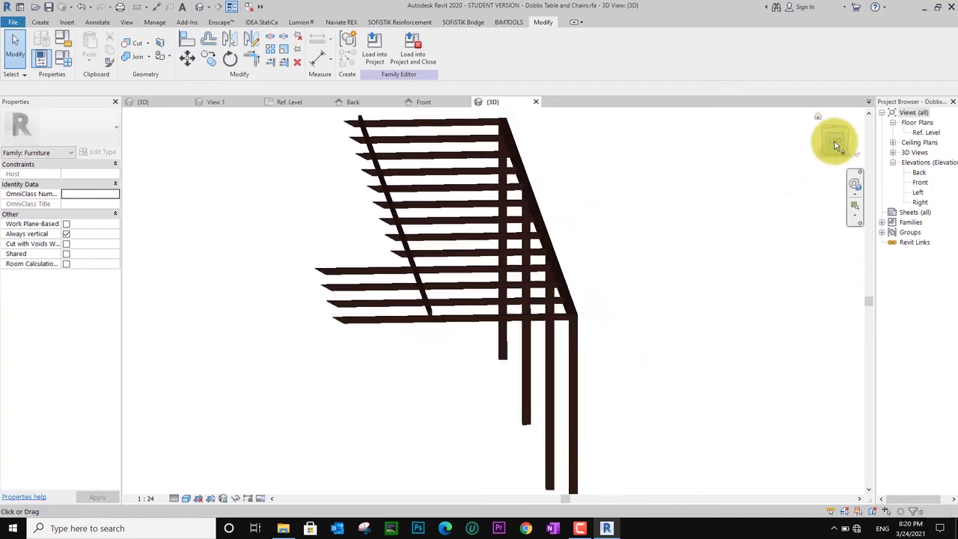
scroll(474, 263, "up", 2)
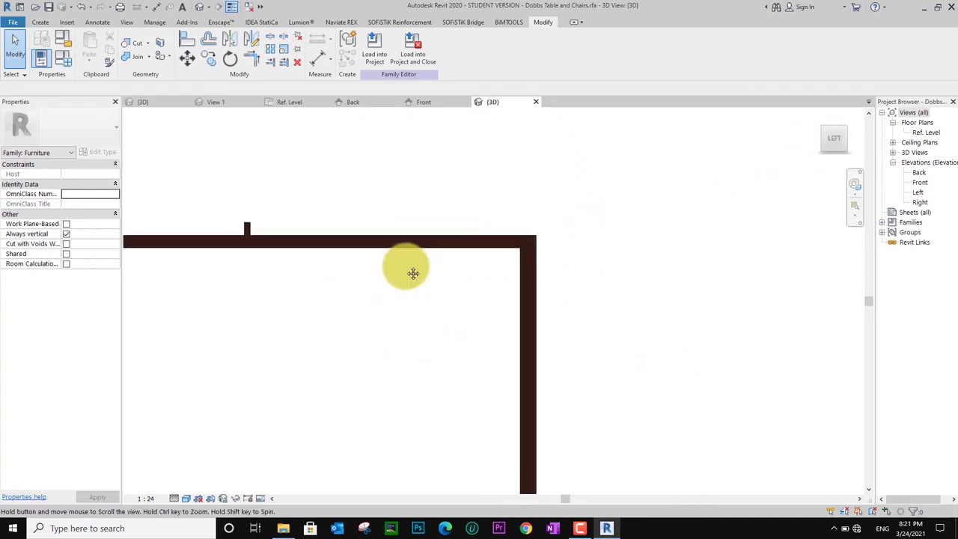
left_click(40, 22)
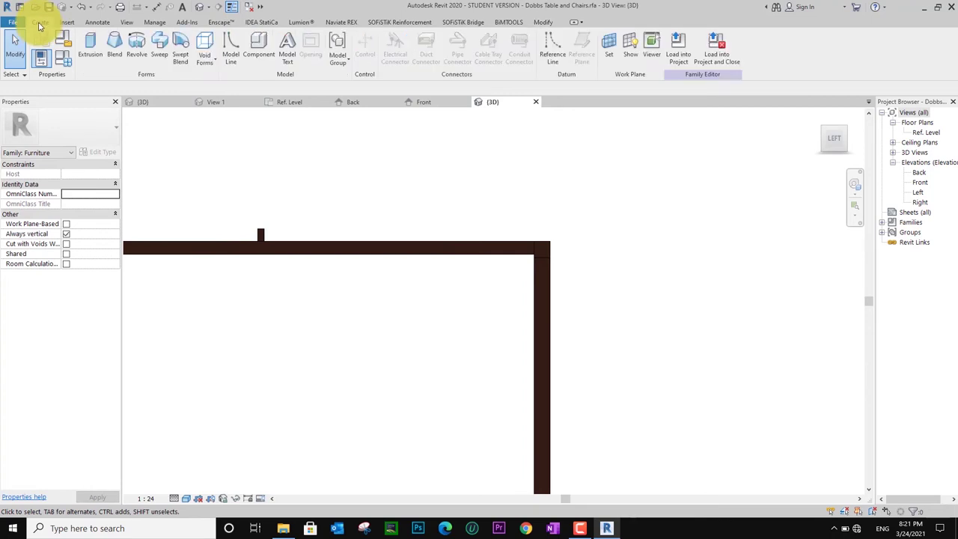
- Start a new extrusion and sketch a curved arc from the beam's underside to the post
left_click(88, 50)
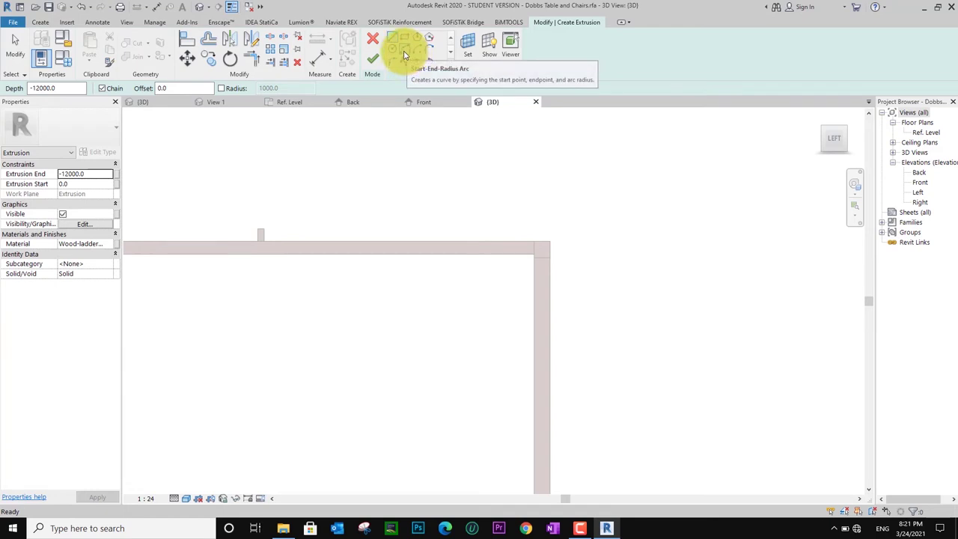
left_click(406, 54)
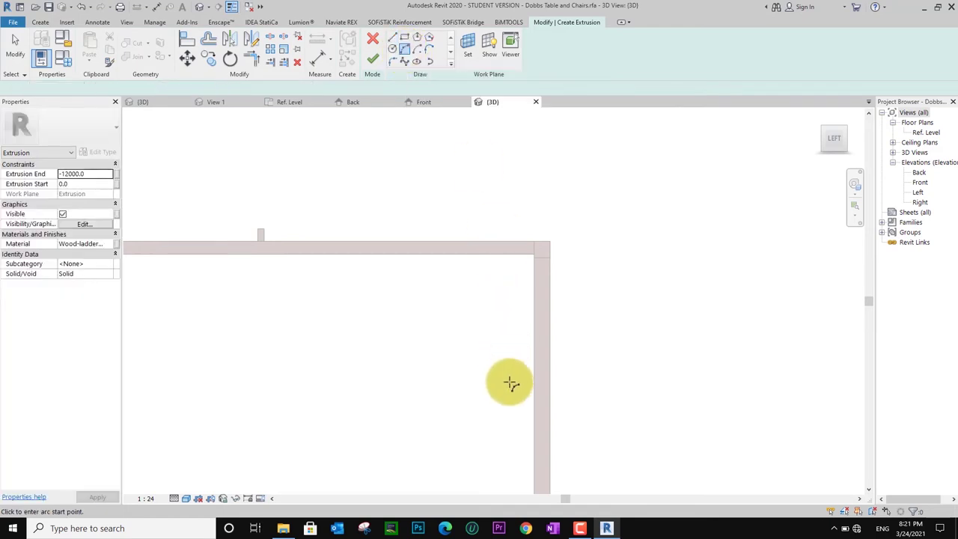
middle_click_drag(511, 381, 553, 300)
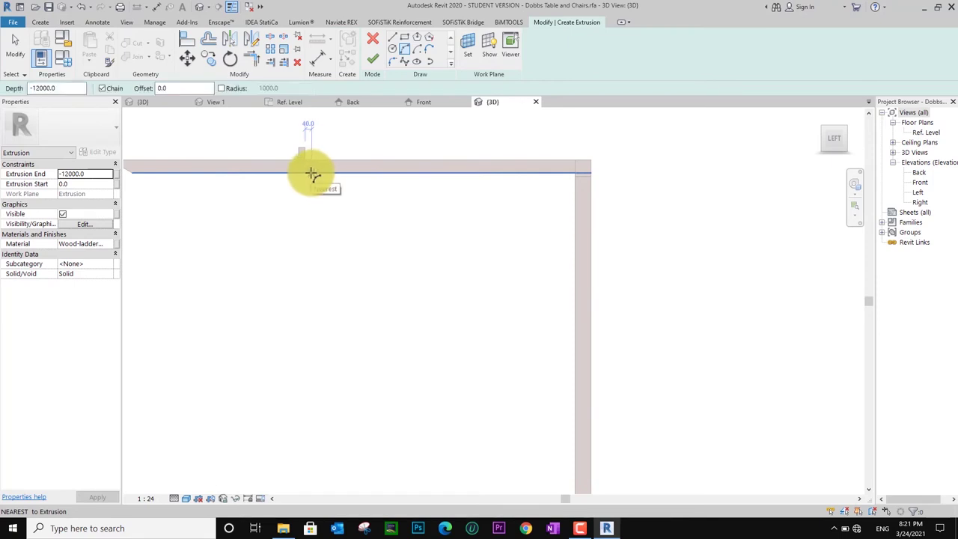
left_click(313, 175)
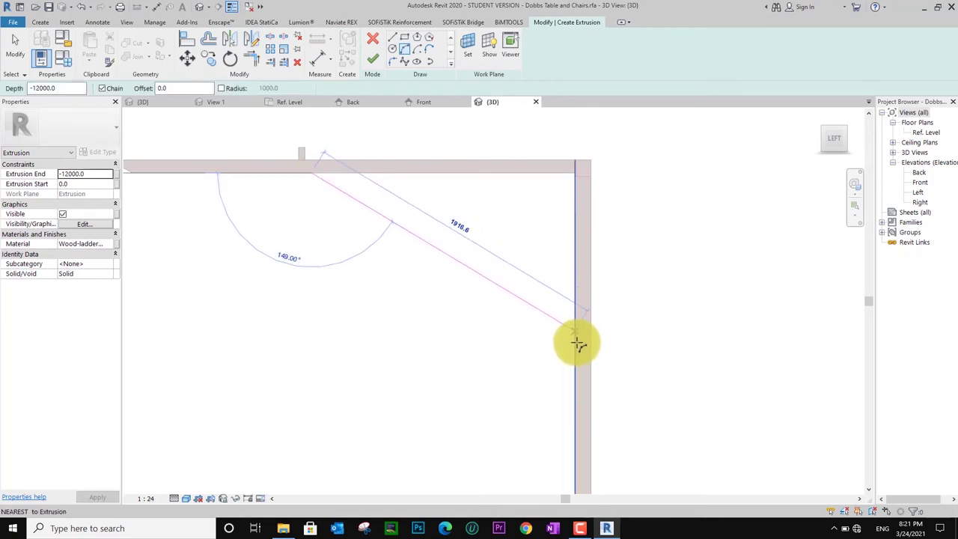
left_click(576, 384)
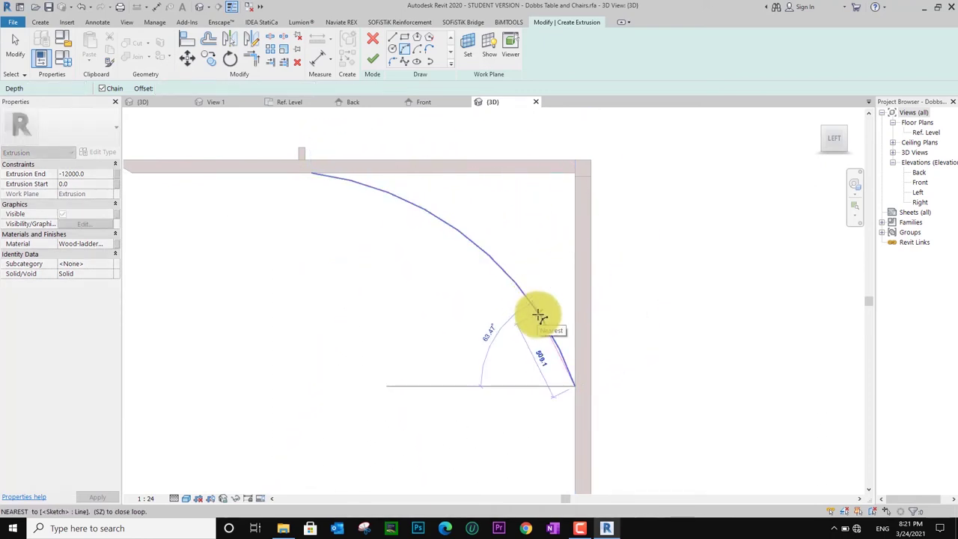
left_click(538, 314)
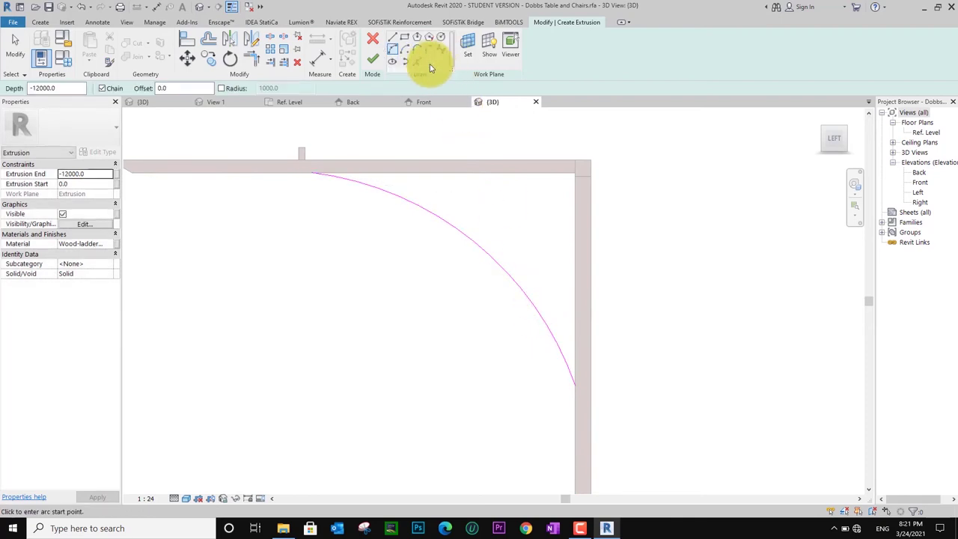
key("Escape")
key("Escape")
- Pick the arc with Offset 80 to add a parallel inner arc
left_click(158, 87)
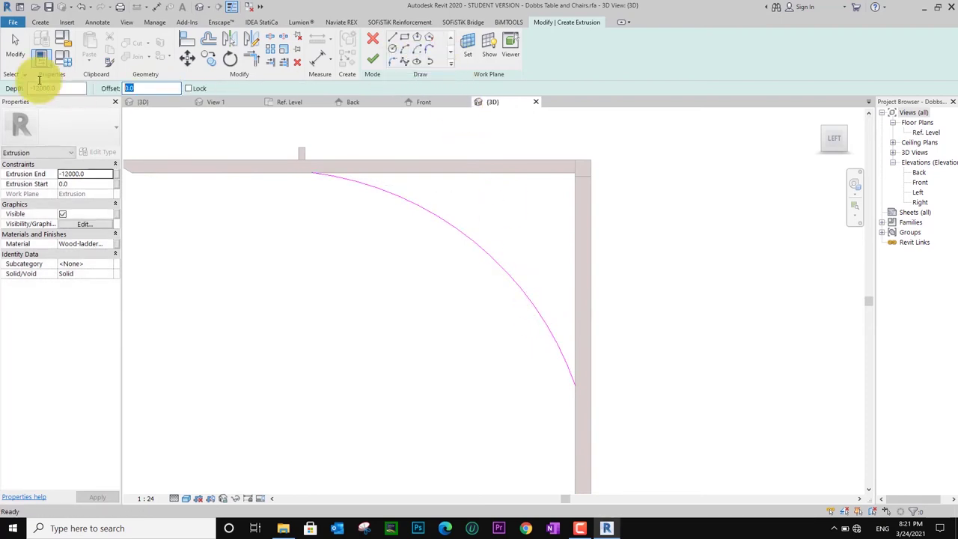
type("80")
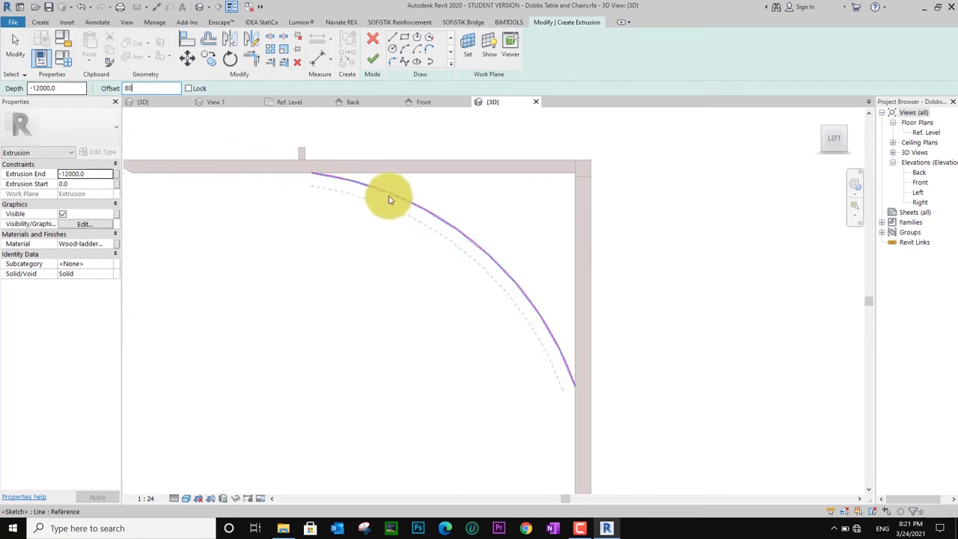
left_click(434, 217)
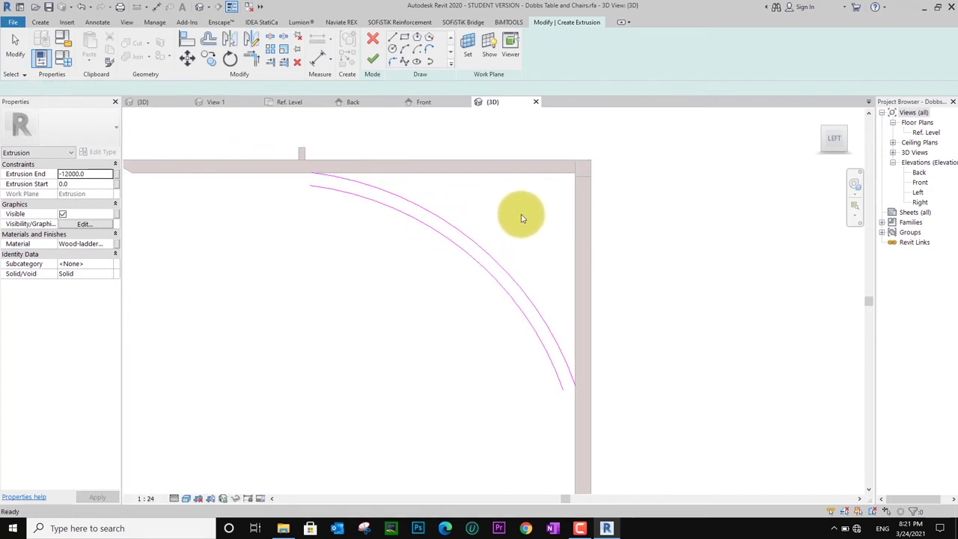
- Trim the arc to meet the beam's underside
key("Escape")
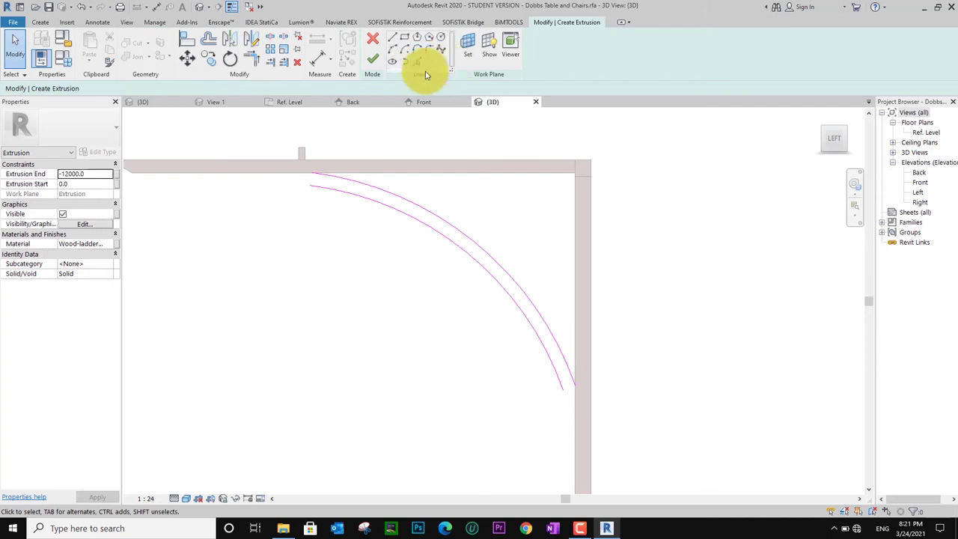
key("p")
key("l")
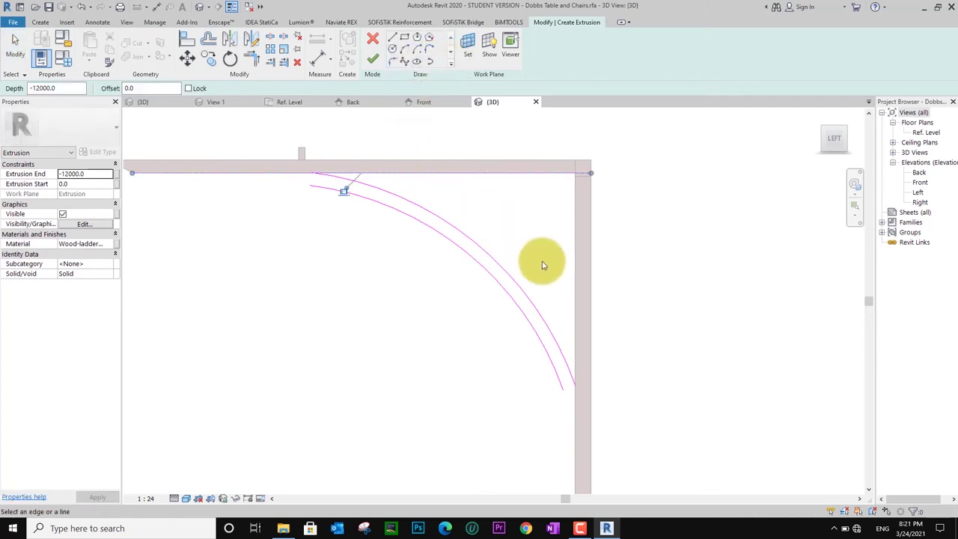
key("Escape")
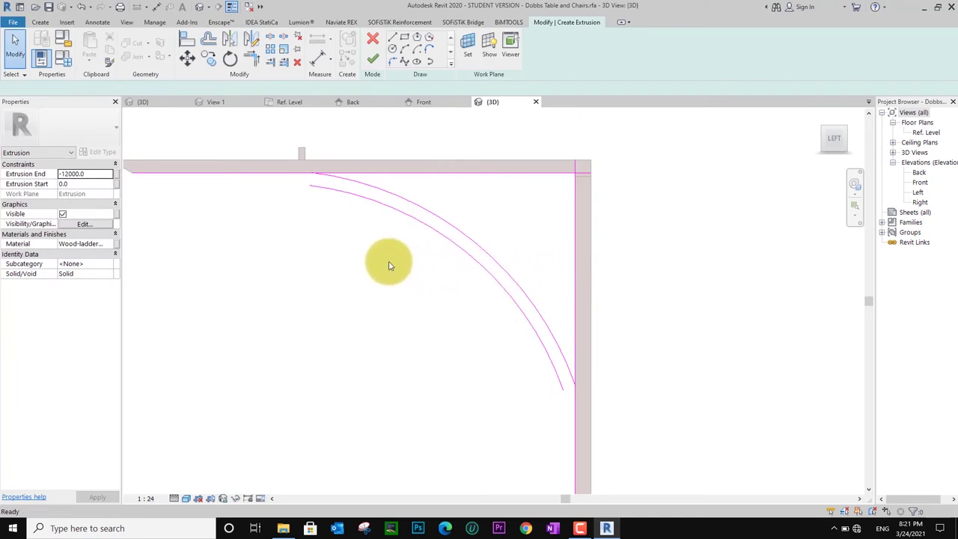
left_click(307, 173)
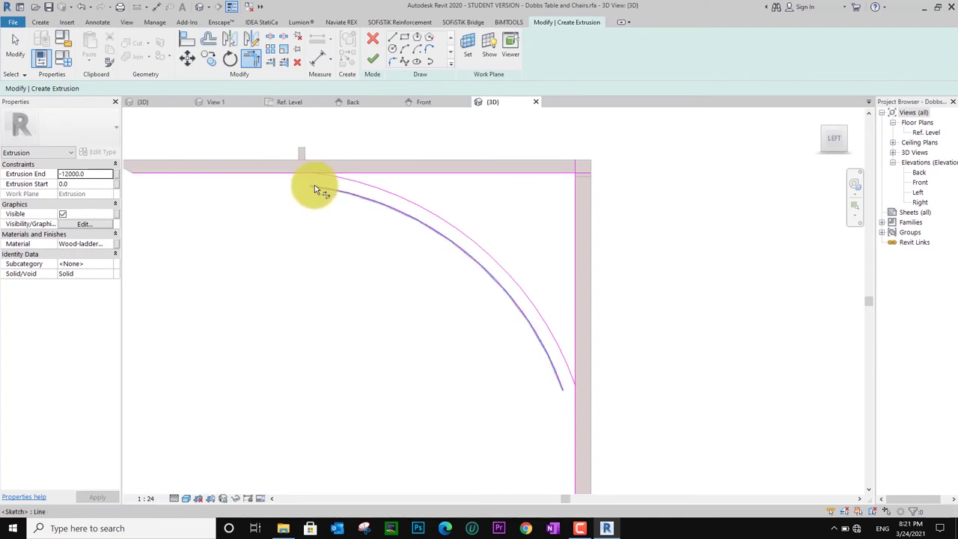
left_click(315, 185)
scroll(310, 187, "up", 2)
- Draw a short vertical closing line below the beam's underside
left_click(393, 39)
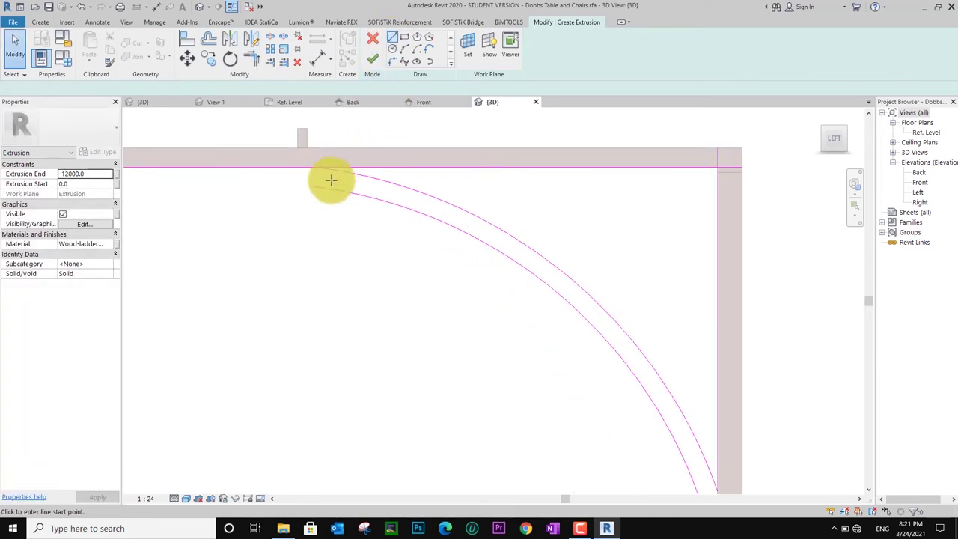
left_click(314, 187)
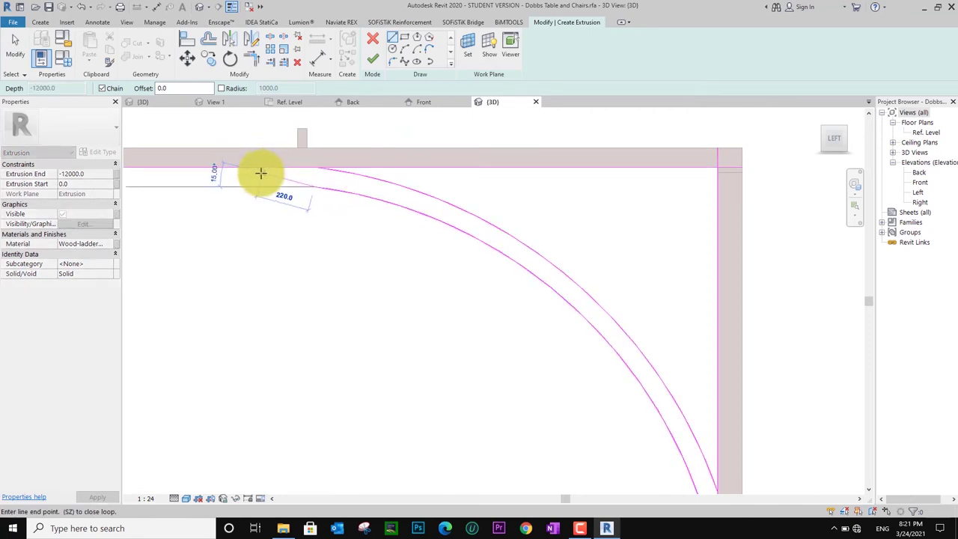
scroll(228, 178, "down", 1)
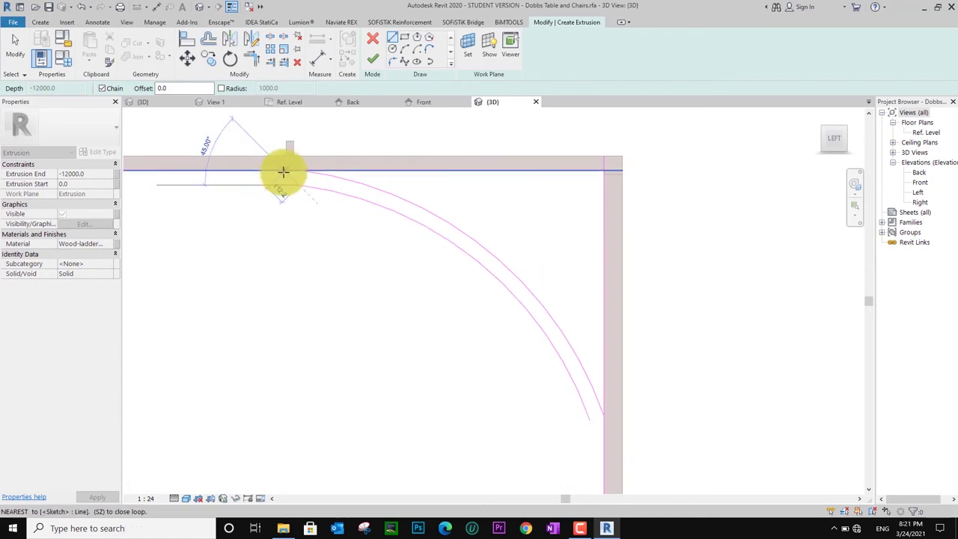
scroll(283, 172, "up", 1)
scroll(286, 174, "up", 1)
scroll(293, 176, "up", 1)
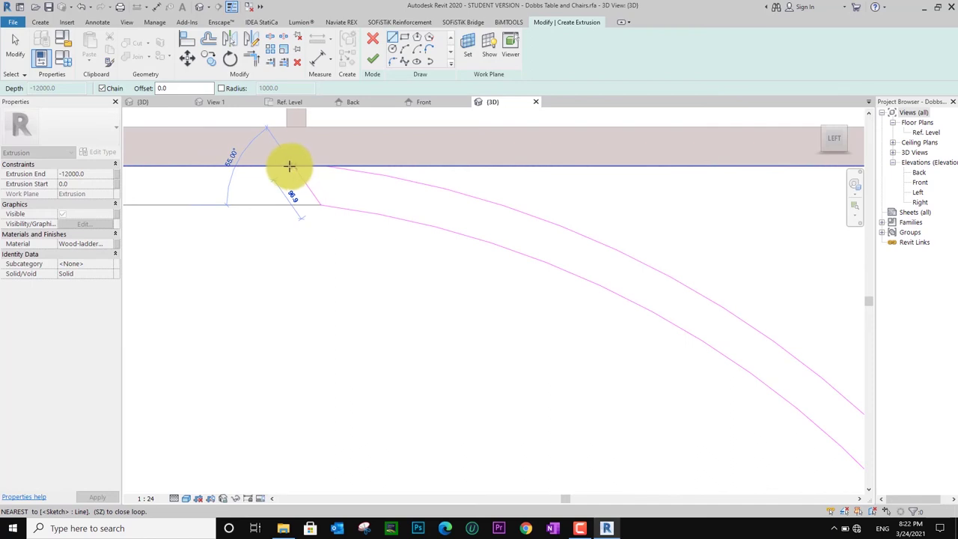
key("Escape")
left_click(285, 126)
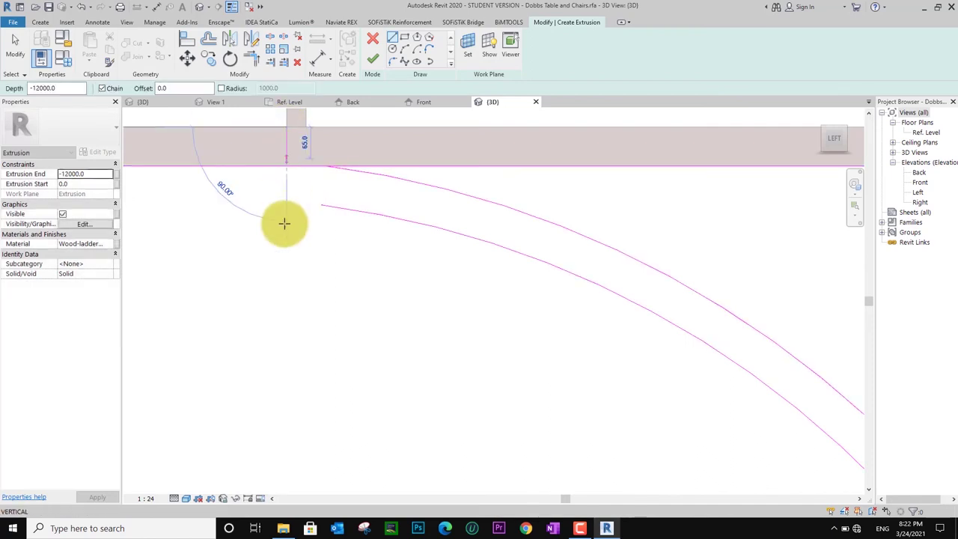
left_click(284, 249)
key("Escape")
key("Escape")
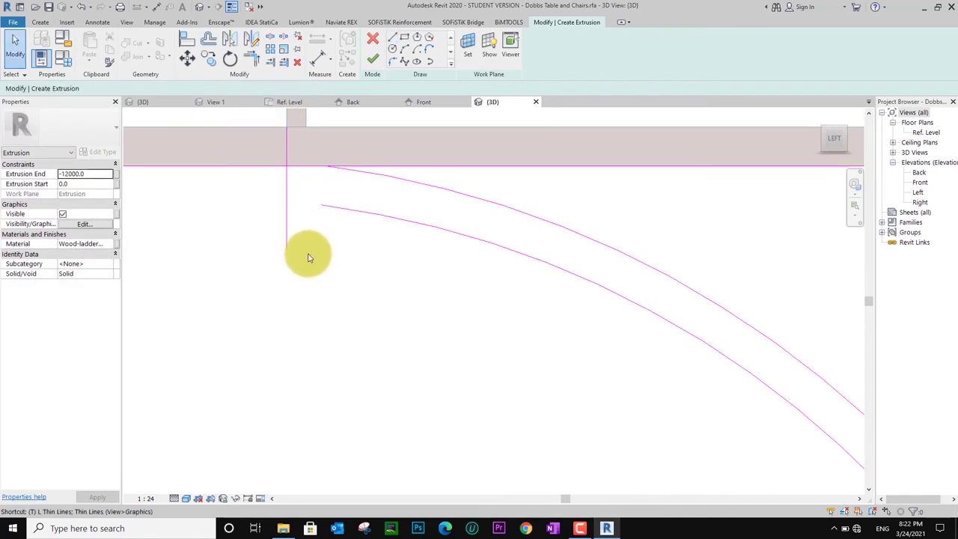
- Trim the vertical line to the lower arc and extend the upper arc to it
key("t")
key("r")
left_click(322, 205)
left_click(288, 173)
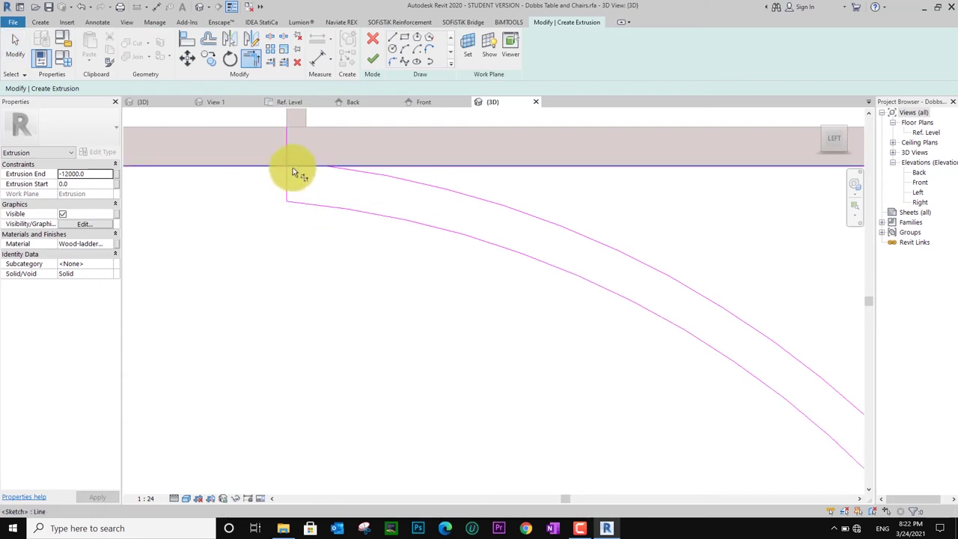
left_click(335, 170)
left_click(287, 172)
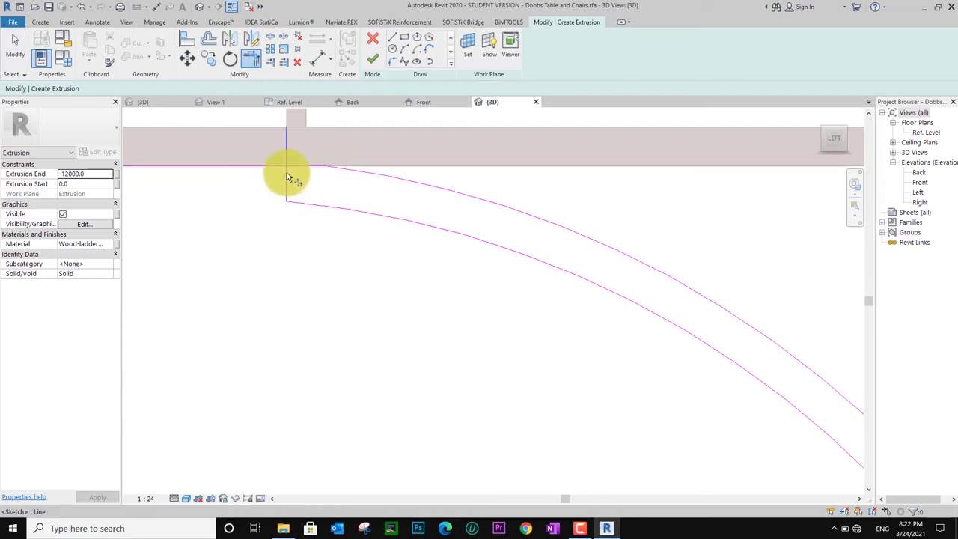
scroll(295, 167, "down", 2)
scroll(327, 188, "down", 2)
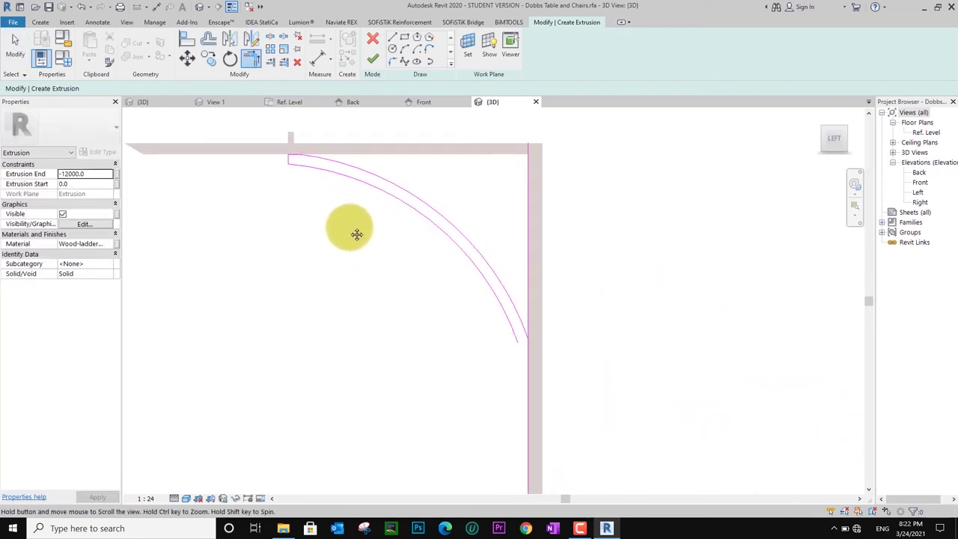
scroll(353, 229, "down", 1)
scroll(479, 303, "up", 3)
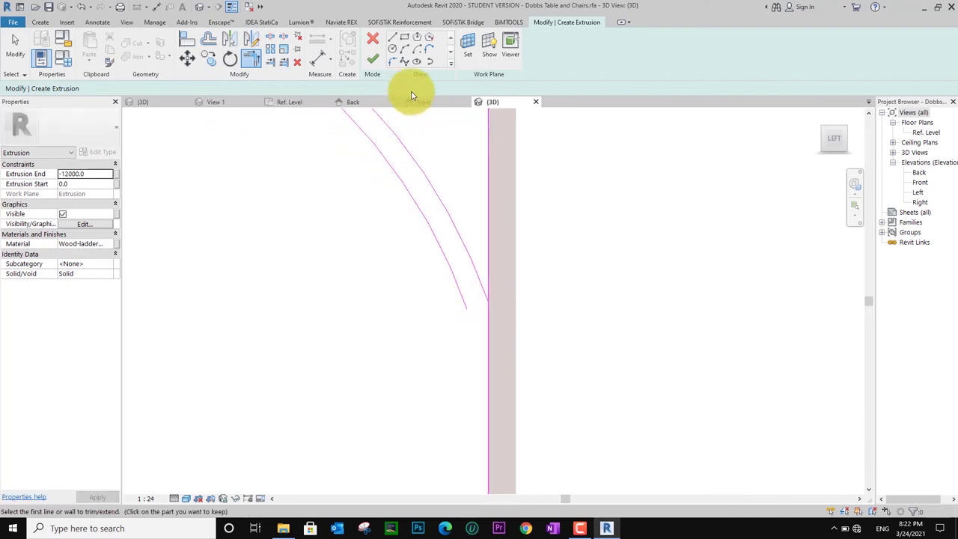
- Extend the inner arc to the post and trim the outer arc at the post corner
left_click(479, 308)
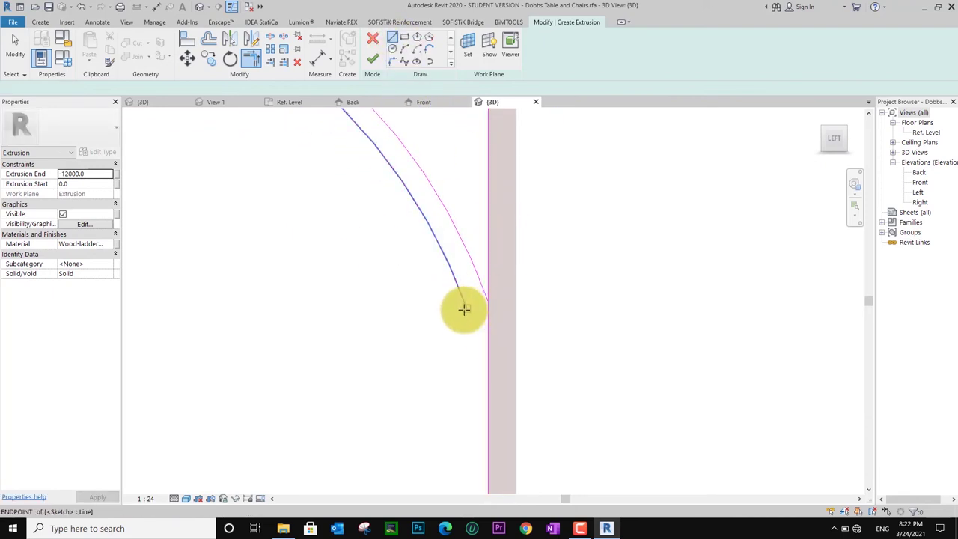
left_click(464, 308)
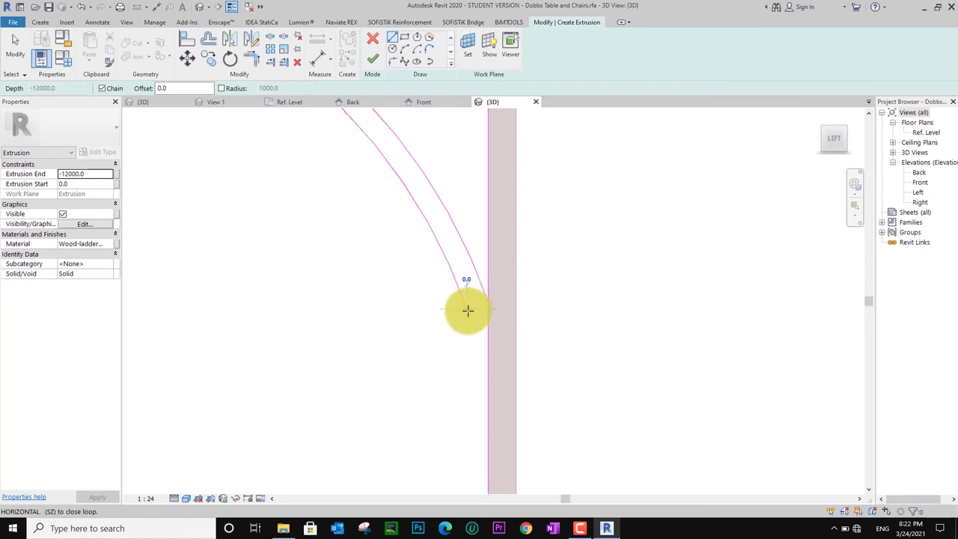
left_click(467, 309)
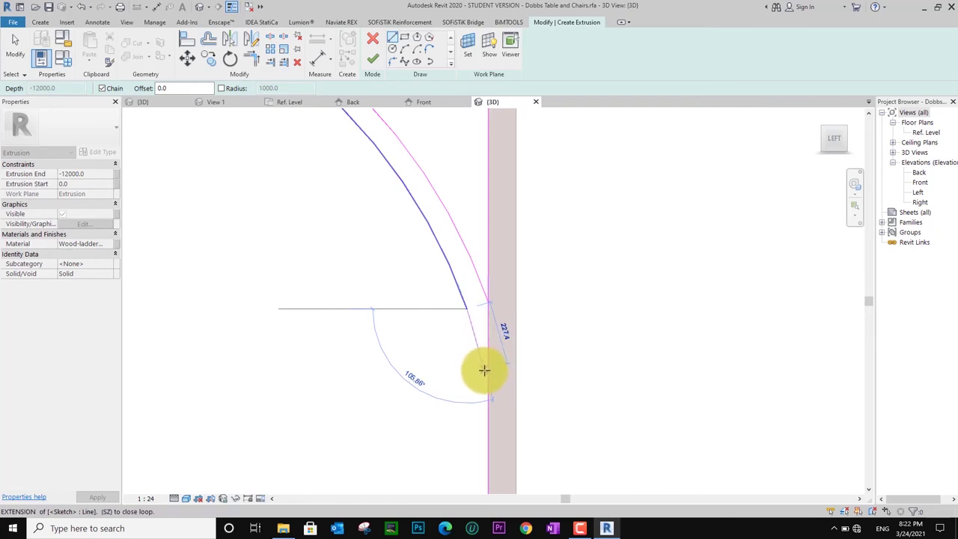
key("Escape")
key("Escape")
key("Escape")
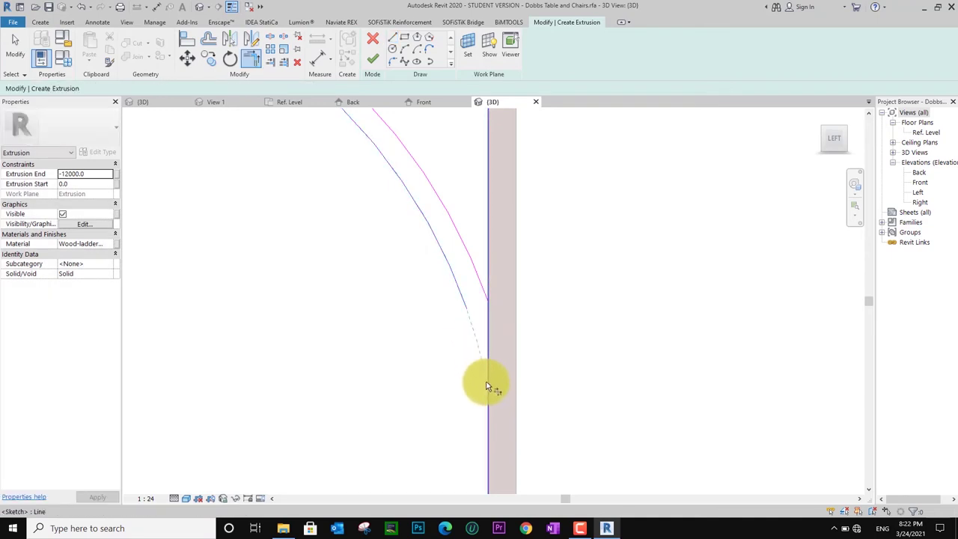
left_click(487, 372)
left_click(486, 297)
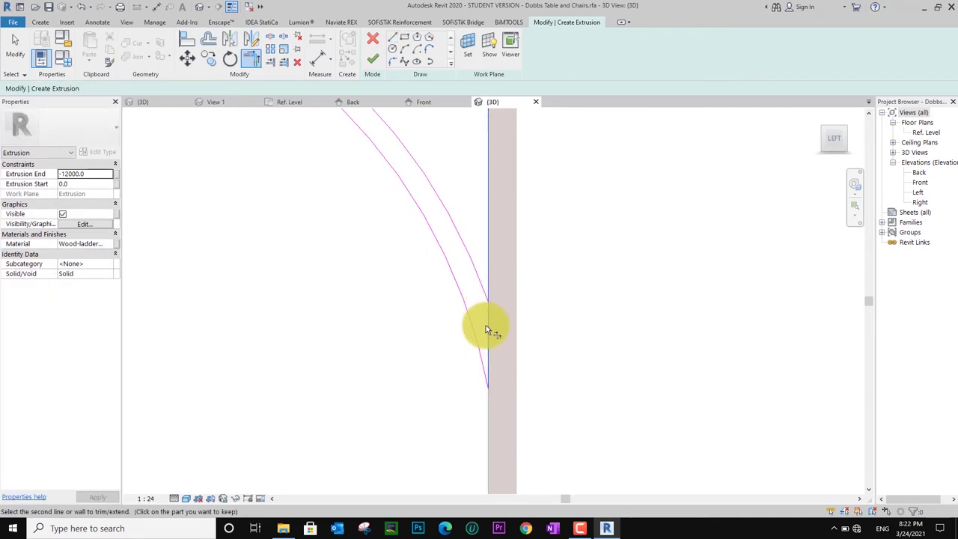
left_click(484, 298)
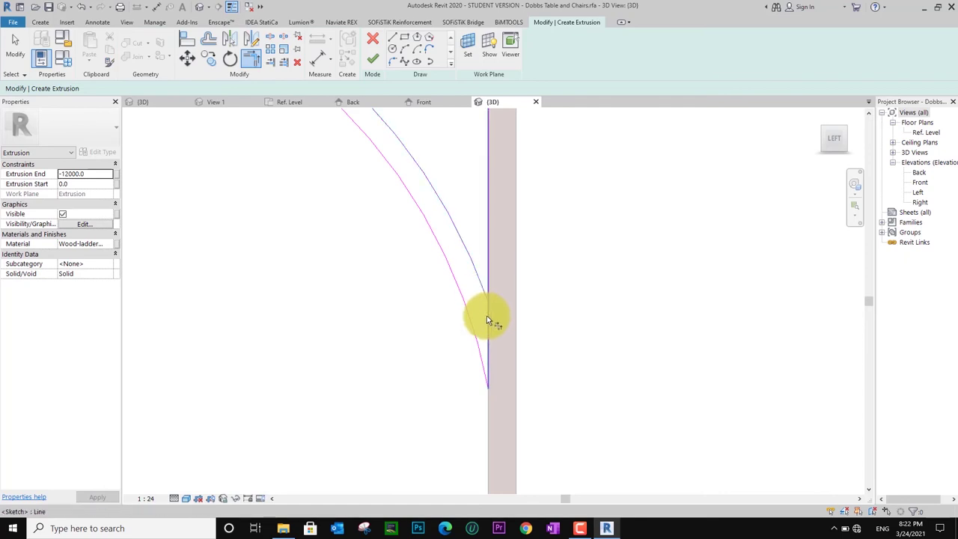
scroll(491, 319, "down", 3)
scroll(396, 250, "up", 2)
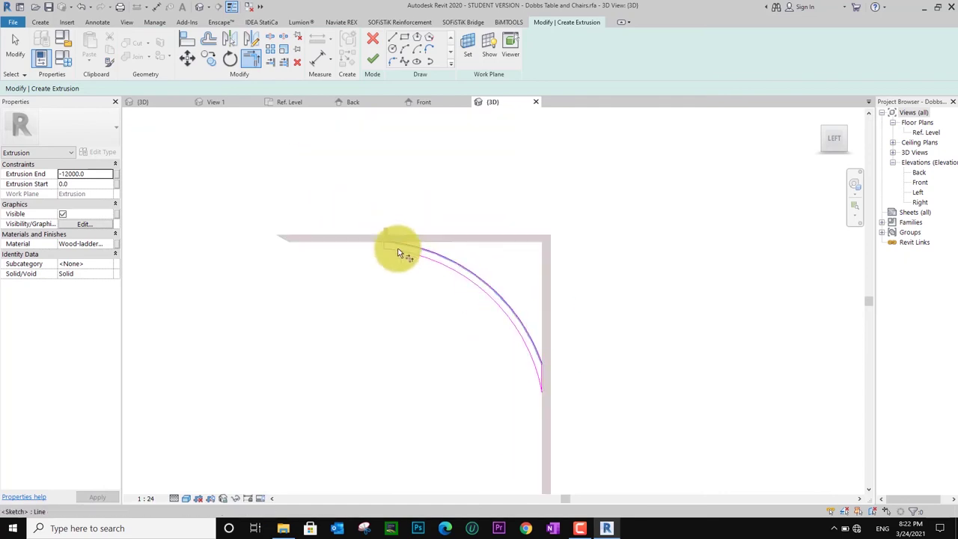
scroll(398, 251, "up", 2)
scroll(397, 251, "up", 2)
- Set the brace's Extrusion End to -40 and finish the extrusion
left_click(374, 60)
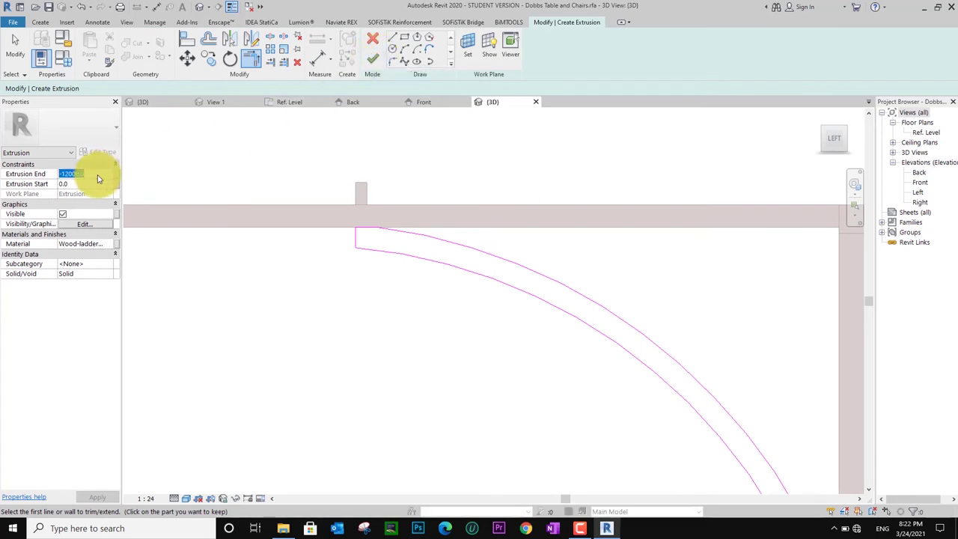
left_click_drag(97, 179, 38, 173)
type("-40")
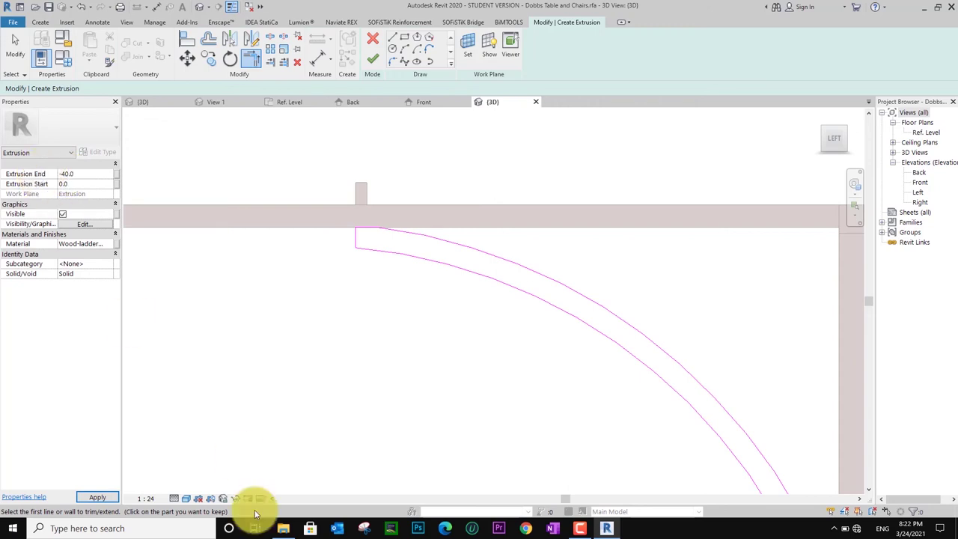
left_click(87, 497)
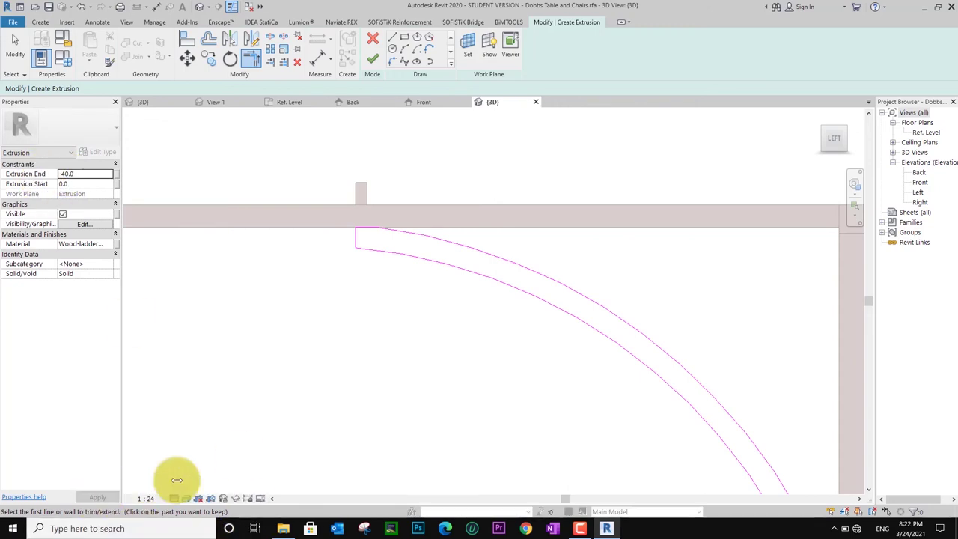
left_click(374, 60)
scroll(408, 307, "down", 3)
left_click(404, 331)
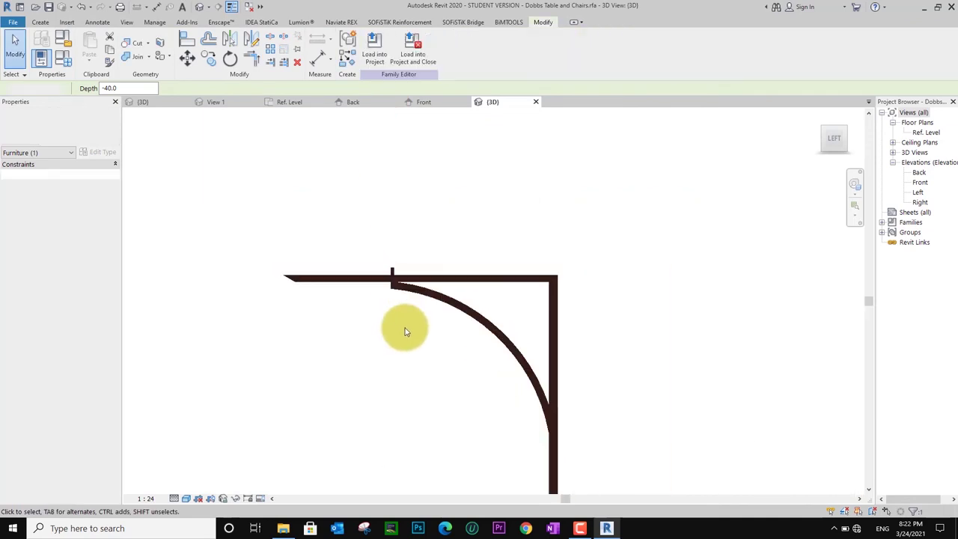
mouse_move(405, 331)
middle_mouse_down("shift")
mouse_move(391, 385)
mouse_move(438, 439)
mouse_move(407, 492)
mouse_move(551, 391)
mouse_move(565, 412)
mouse_move(724, 219)
middle_mouse_up("shift")
- View the frame from the top, zoomed onto the curved brace at the rail's end post
left_click(425, 402)
left_click(834, 128)
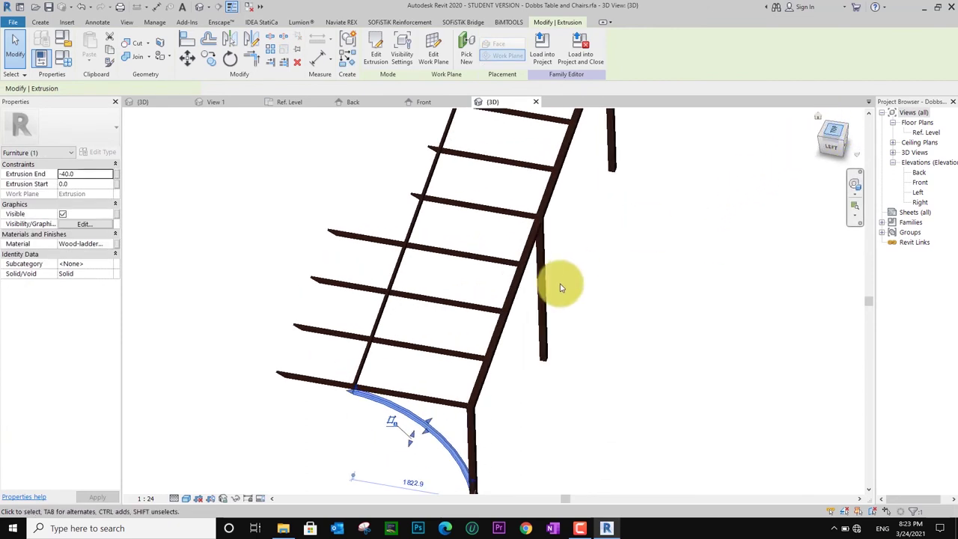
scroll(333, 324, "up", 3)
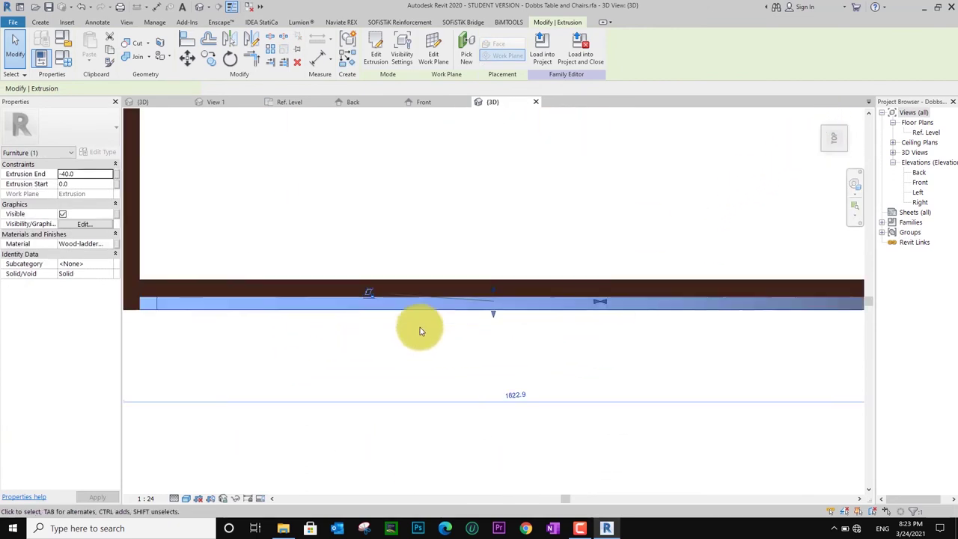
middle_click_drag(299, 346, 8, 313)
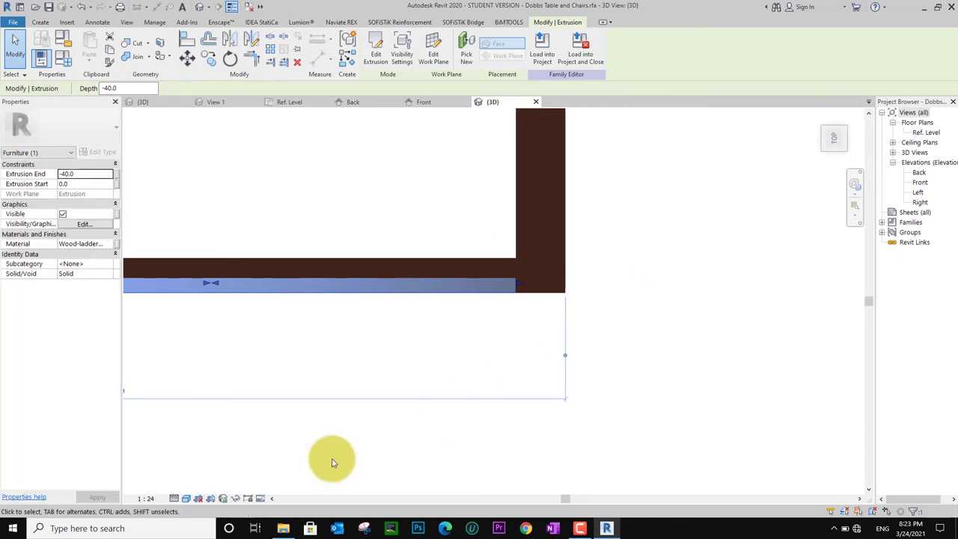
key("Escape")
left_click(186, 498)
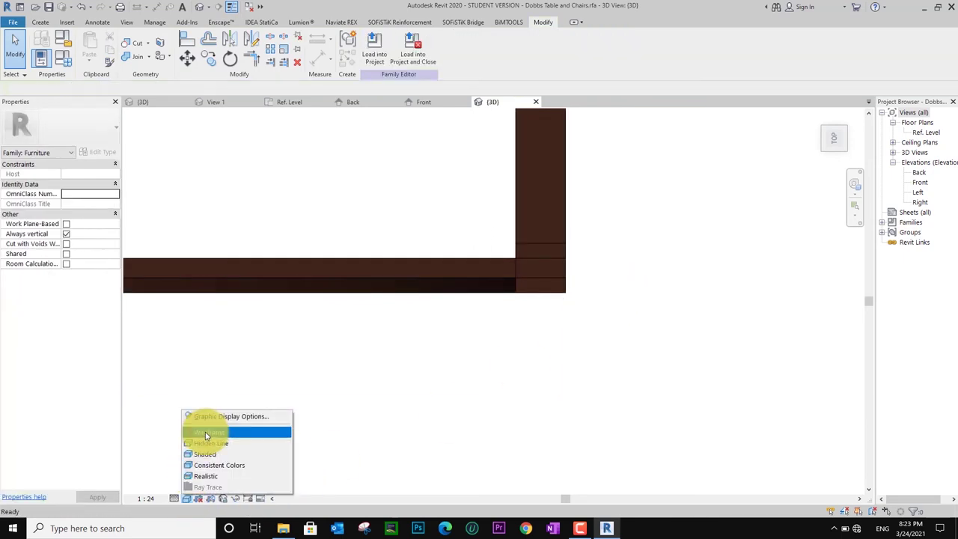
- In Wireframe, move the curved brace with Constrain off to the rail's midpoint
left_click(199, 433)
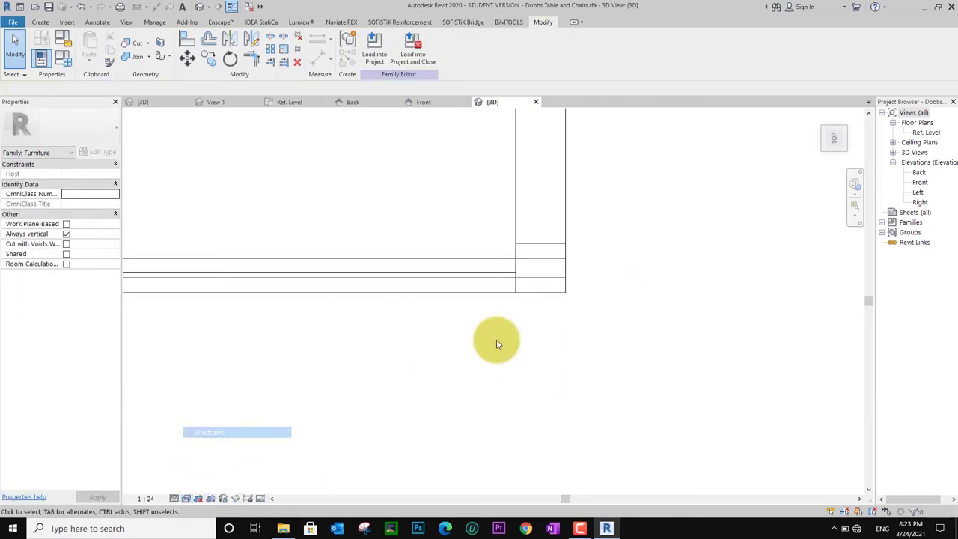
left_click(482, 292)
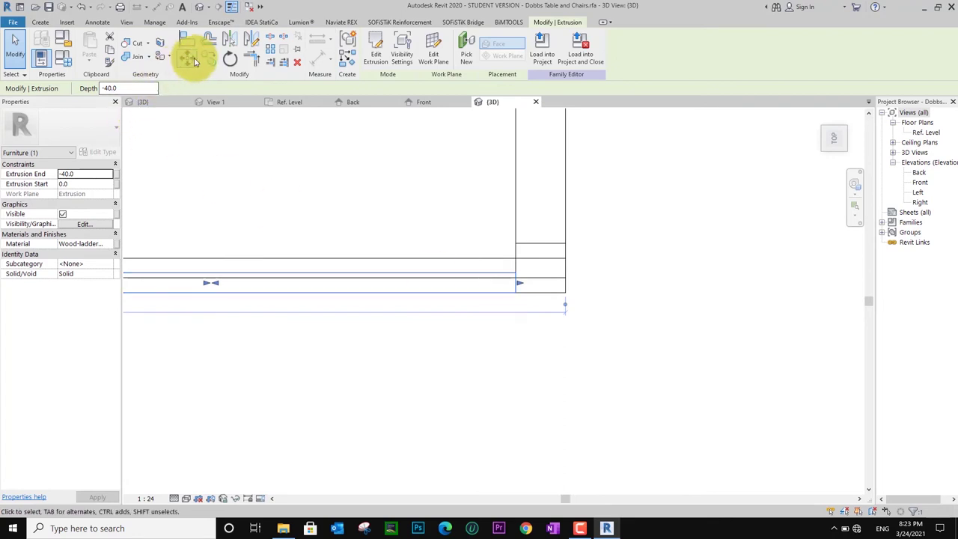
left_click(191, 60)
left_click(514, 286)
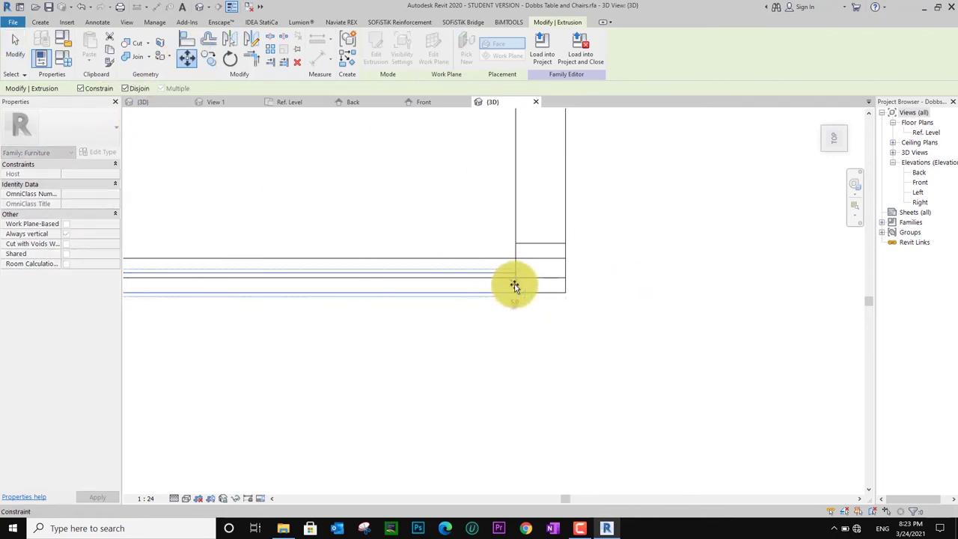
left_click(89, 91)
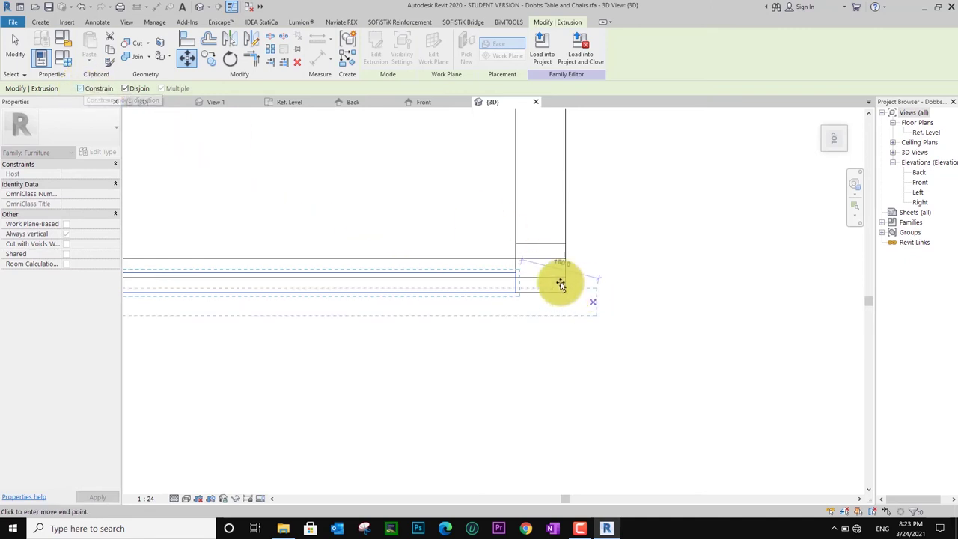
left_click(515, 268)
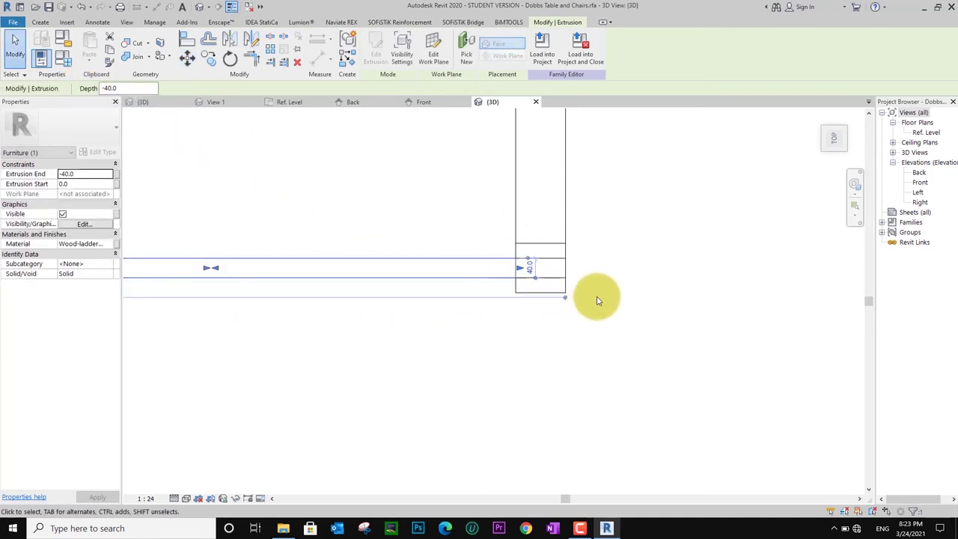
- Copy the brace with Multiple to the other post junctions, including the top post
left_click(187, 58)
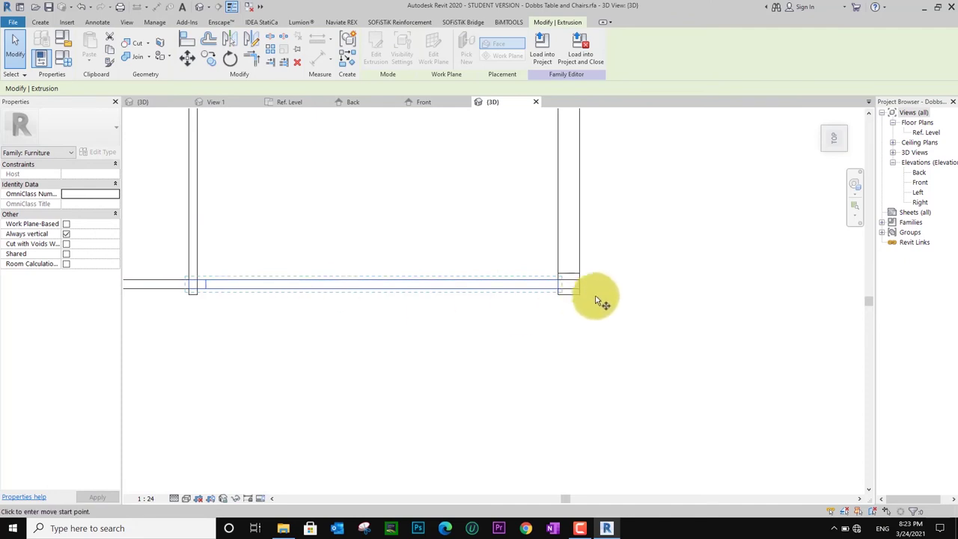
scroll(579, 281, "up", 2)
scroll(581, 285, "up", 2)
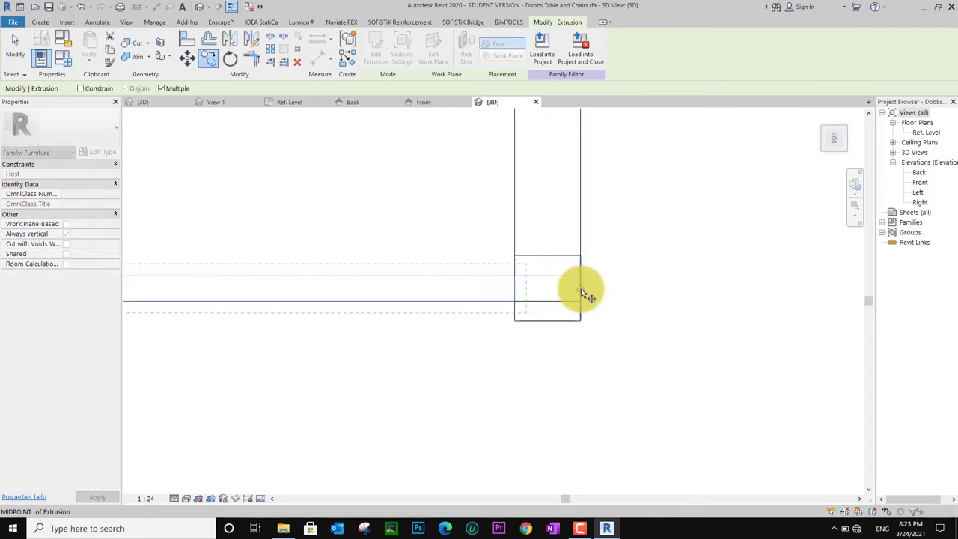
left_click(581, 288)
middle_click_drag(609, 220, 611, 417)
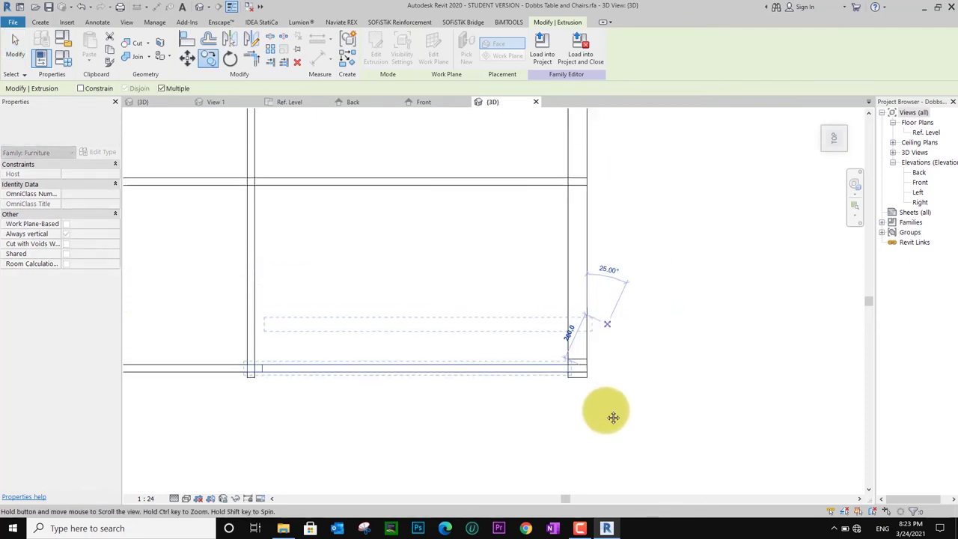
scroll(615, 327, "down", 4)
middle_click_drag(616, 164, 601, 316)
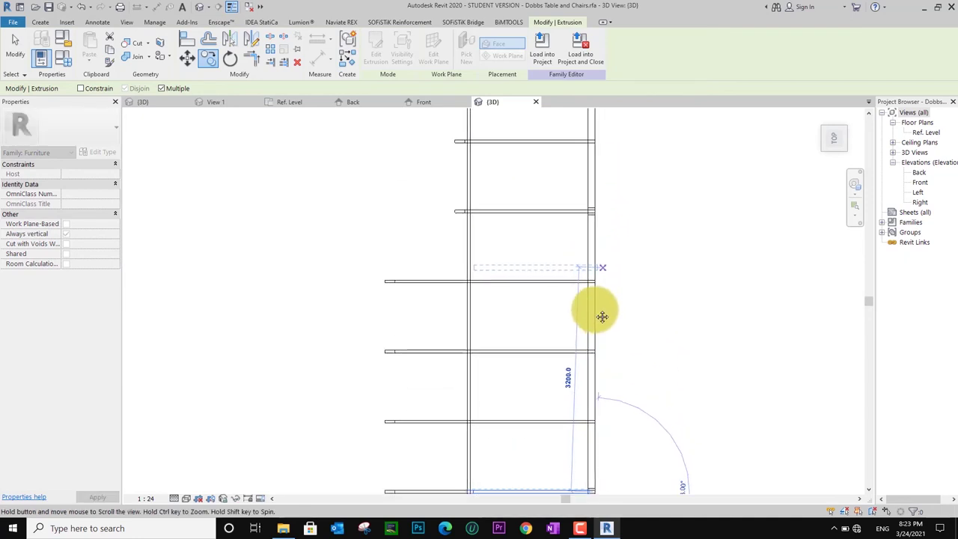
scroll(590, 249, "up", 2)
scroll(580, 254, "up", 3)
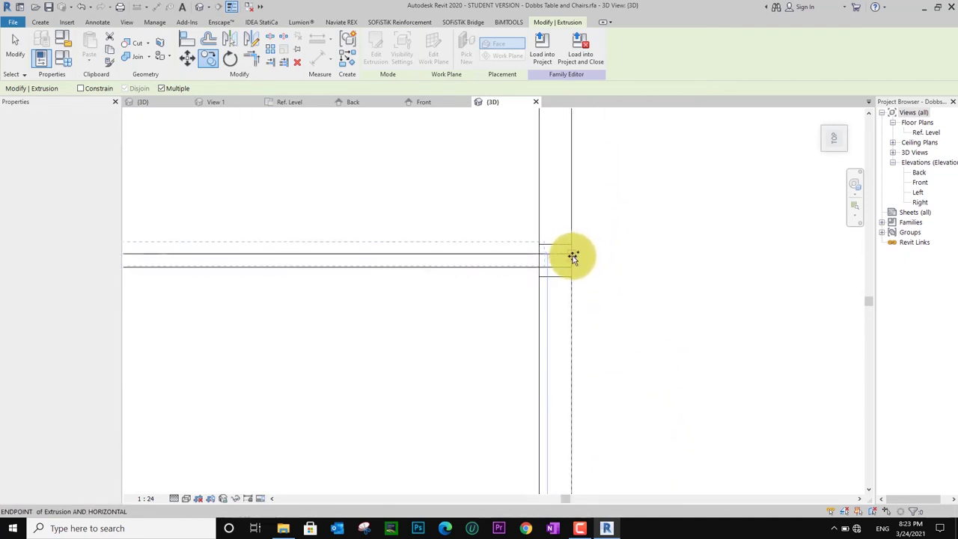
scroll(571, 261, "up", 2)
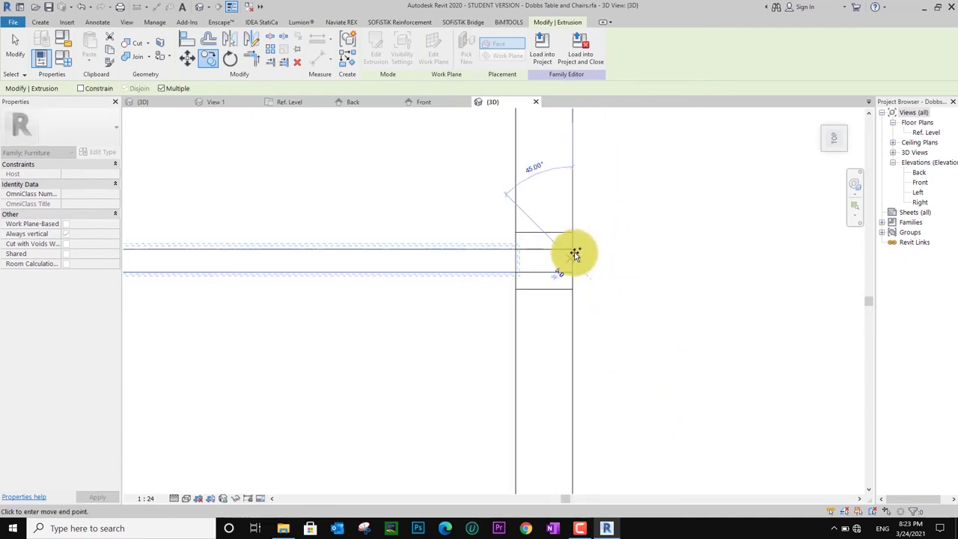
scroll(574, 253, "down", 2)
scroll(591, 225, "down", 5)
scroll(590, 368, "down", 1)
scroll(599, 277, "down", 3)
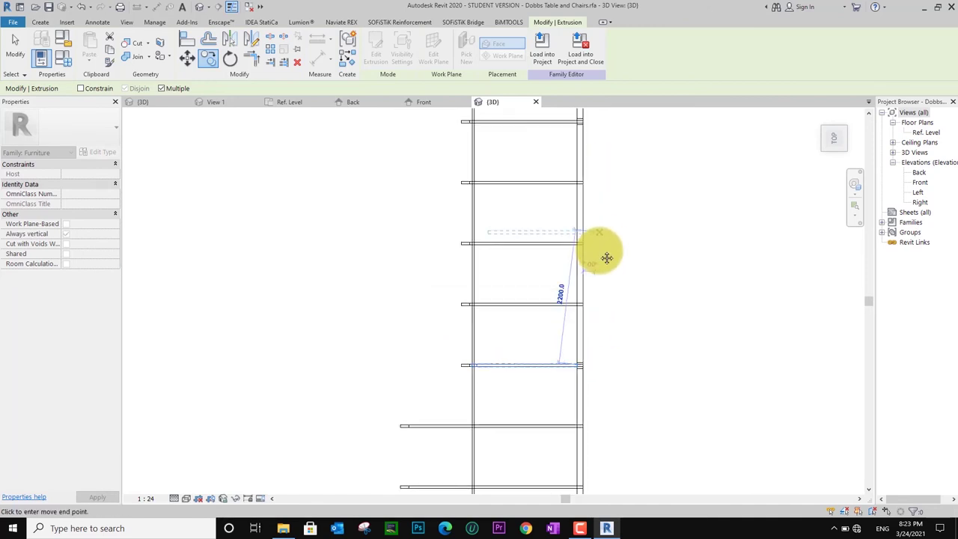
scroll(602, 292, "down", 1)
scroll(588, 262, "up", 3)
scroll(565, 217, "up", 3)
scroll(554, 209, "up", 2)
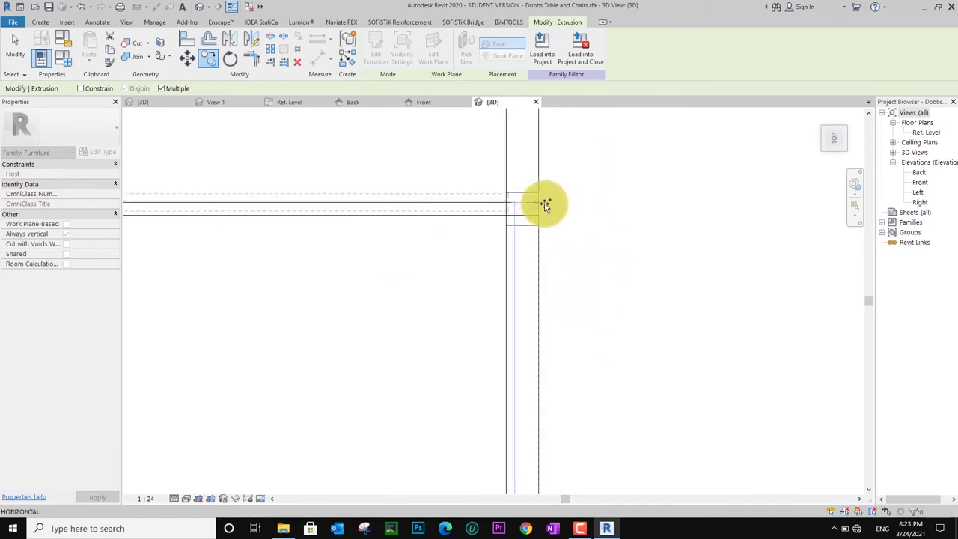
scroll(546, 205, "up", 2)
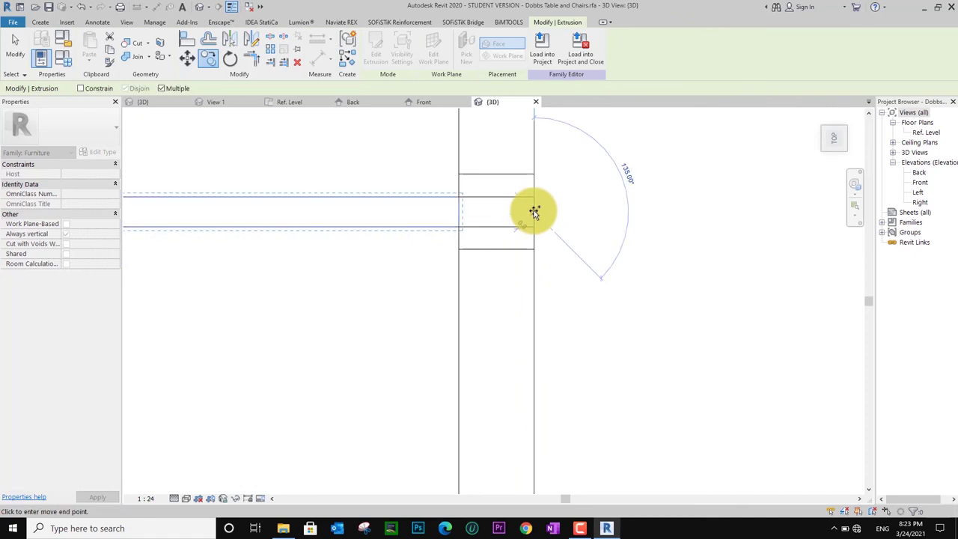
scroll(528, 207, "down", 2)
scroll(539, 209, "down", 1)
scroll(558, 195, "down", 2)
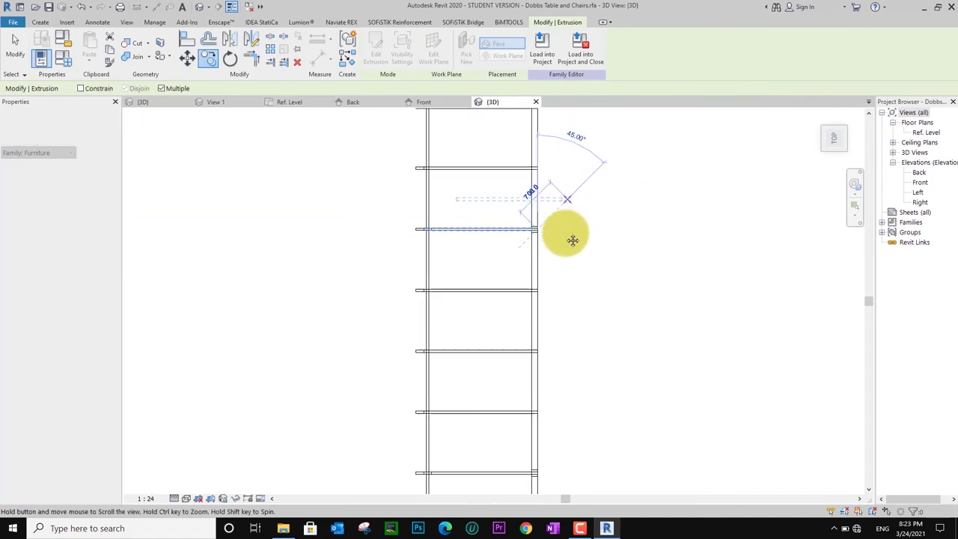
scroll(574, 347, "down", 1)
scroll(542, 208, "up", 1)
scroll(536, 211, "up", 2)
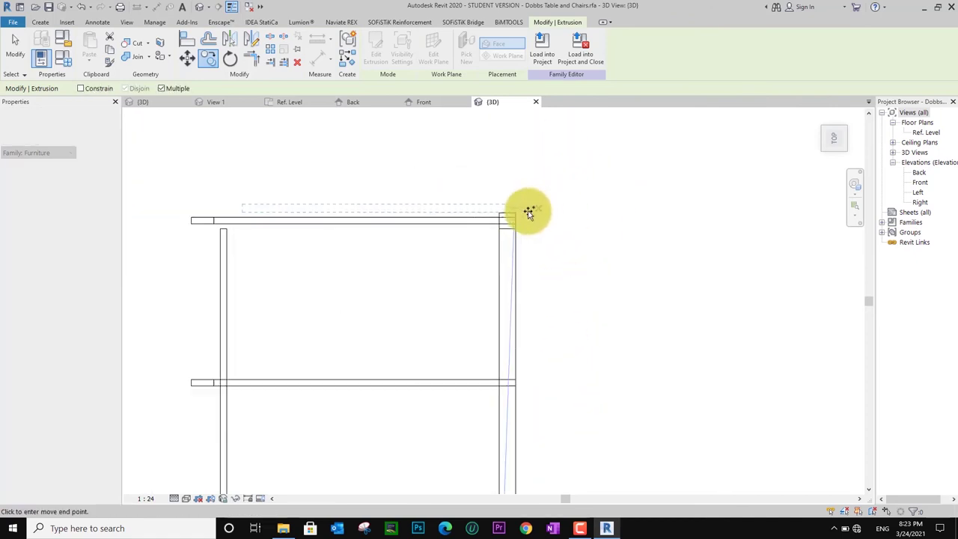
scroll(516, 222, "up", 2)
scroll(501, 232, "up", 1)
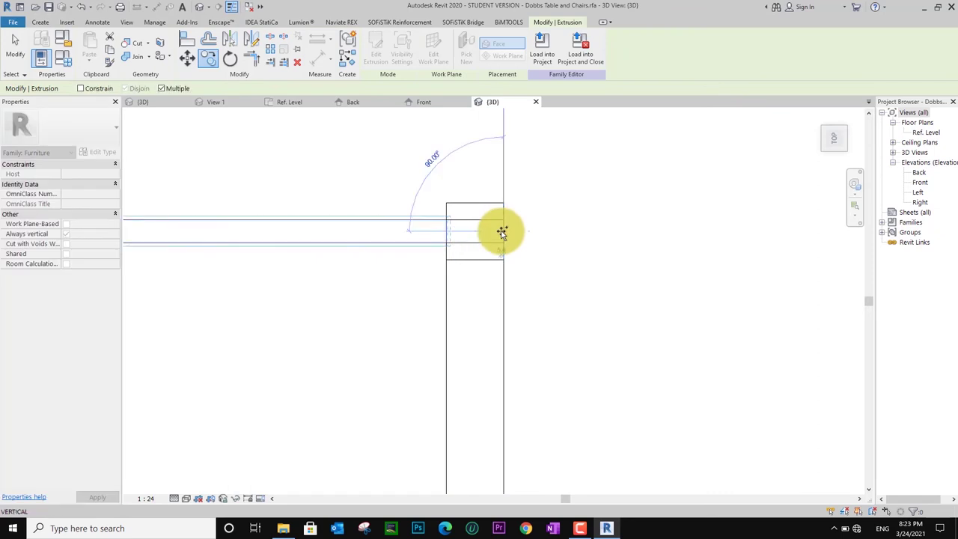
left_click(524, 238)
key("Escape")
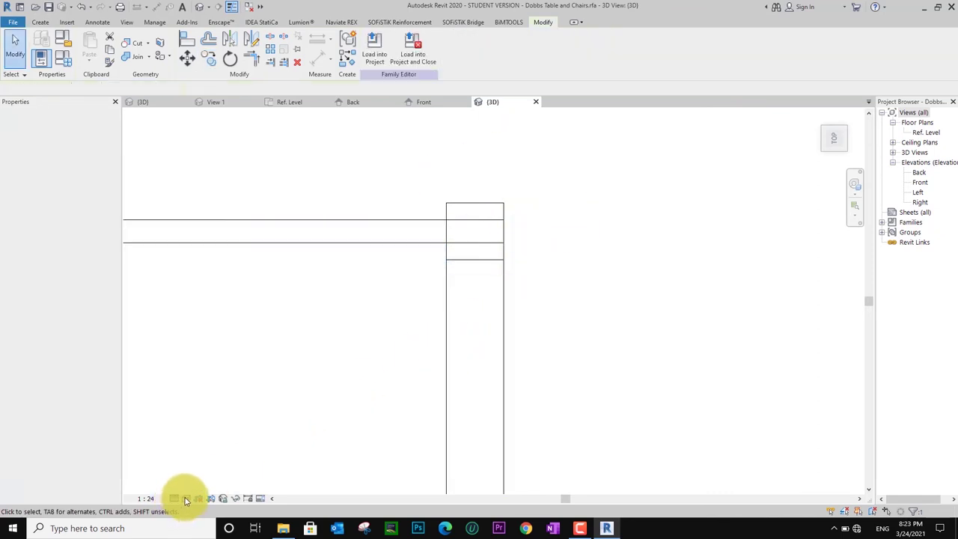
left_click(186, 498)
left_click(200, 456)
scroll(535, 309, "down", 2)
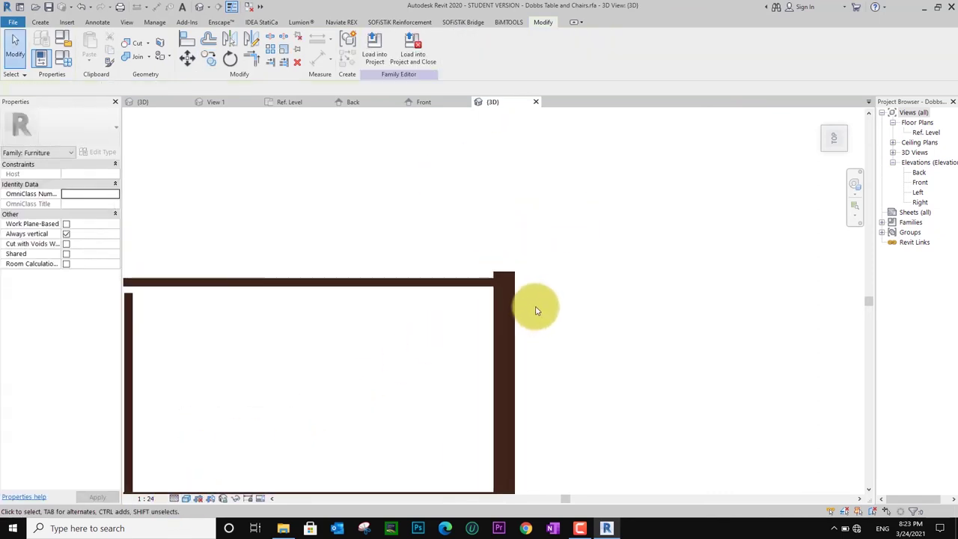
scroll(534, 316, "down", 2)
scroll(545, 372, "down", 2)
scroll(544, 372, "down", 2)
scroll(500, 327, "down", 1)
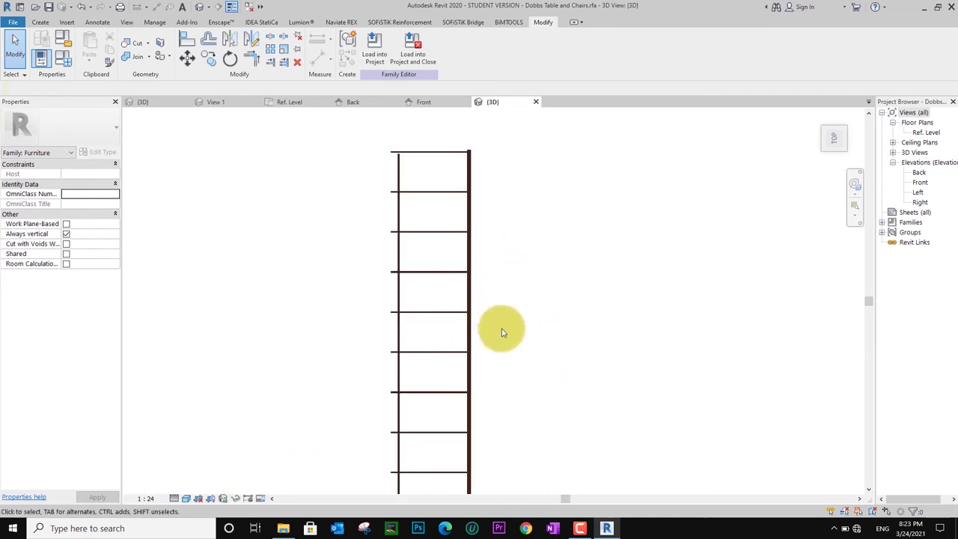
scroll(530, 387, "down", 1)
scroll(539, 355, "down", 1)
scroll(539, 355, "down", 2)
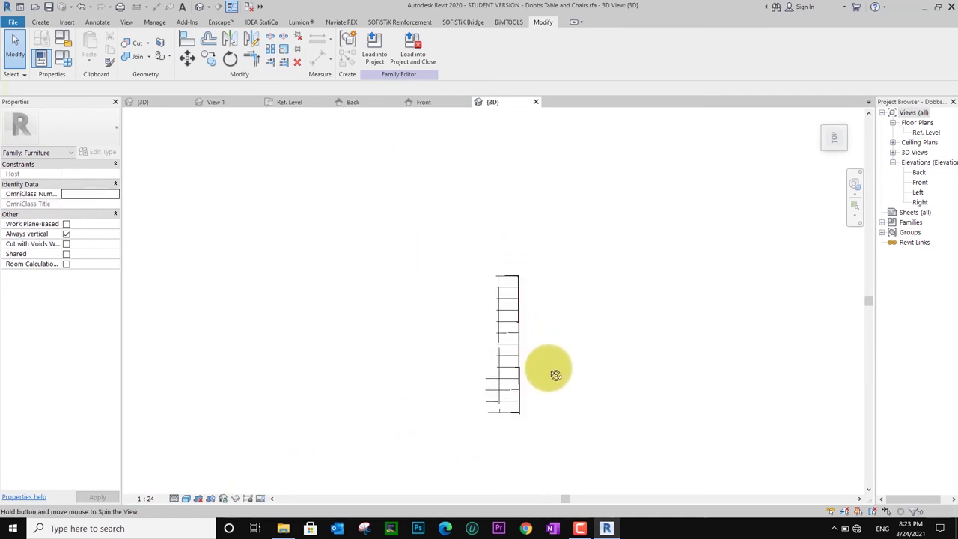
mouse_move(555, 375)
middle_mouse_down("shift")
mouse_move(609, 287)
mouse_move(509, 411)
middle_mouse_up("shift")
scroll(509, 411, "up", 3)
scroll(548, 348, "up", 2)
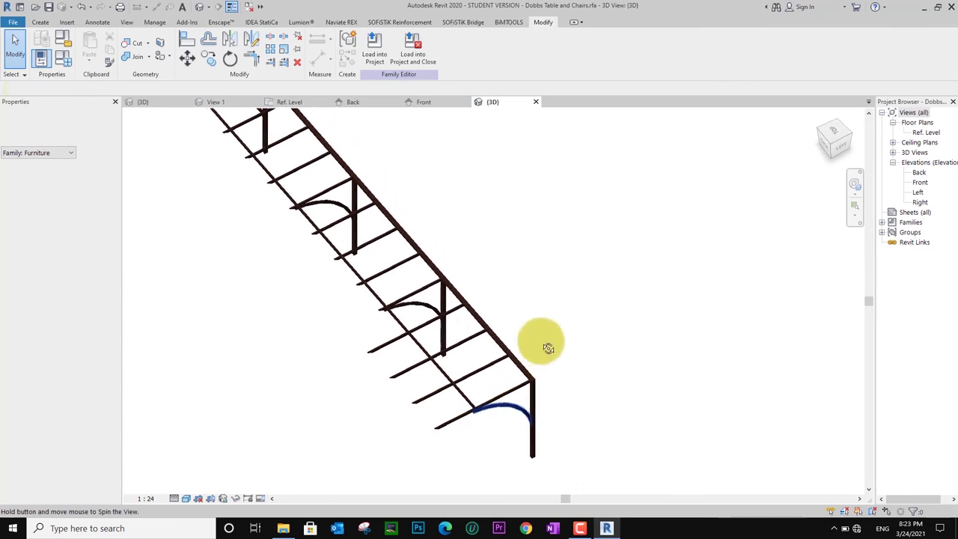
mouse_move(548, 348)
middle_mouse_down("shift")
mouse_move(574, 331)
mouse_move(535, 401)
mouse_move(658, 347)
middle_mouse_up("shift")
scroll(698, 360, "up", 2)
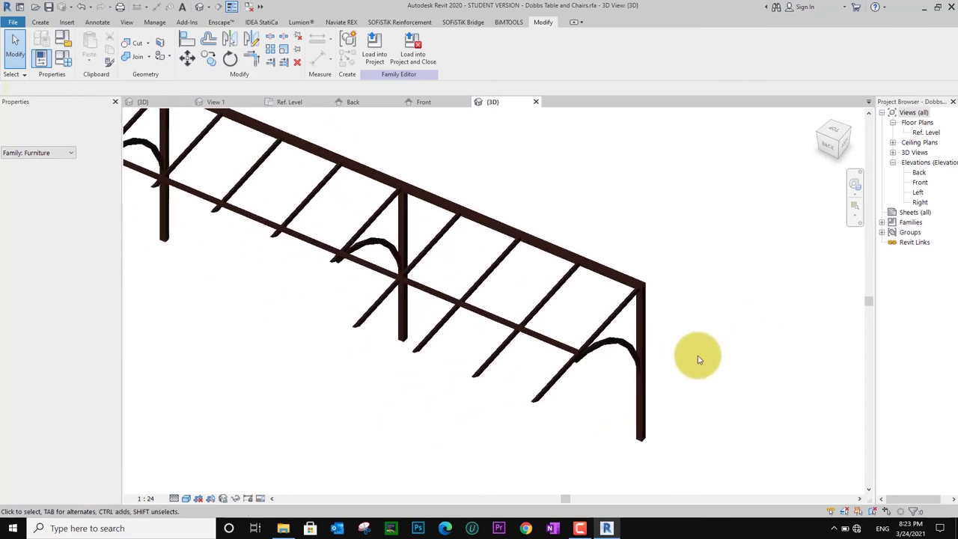
scroll(697, 359, "down", 3)
mouse_move(676, 381)
middle_mouse_down("shift")
mouse_move(733, 360)
mouse_move(756, 314)
mouse_move(664, 289)
mouse_move(634, 293)
mouse_move(612, 366)
mouse_move(620, 364)
middle_mouse_up("shift")
scroll(623, 391, "up", 2)
scroll(620, 363, "down", 2)
scroll(212, 238, "up", 1)
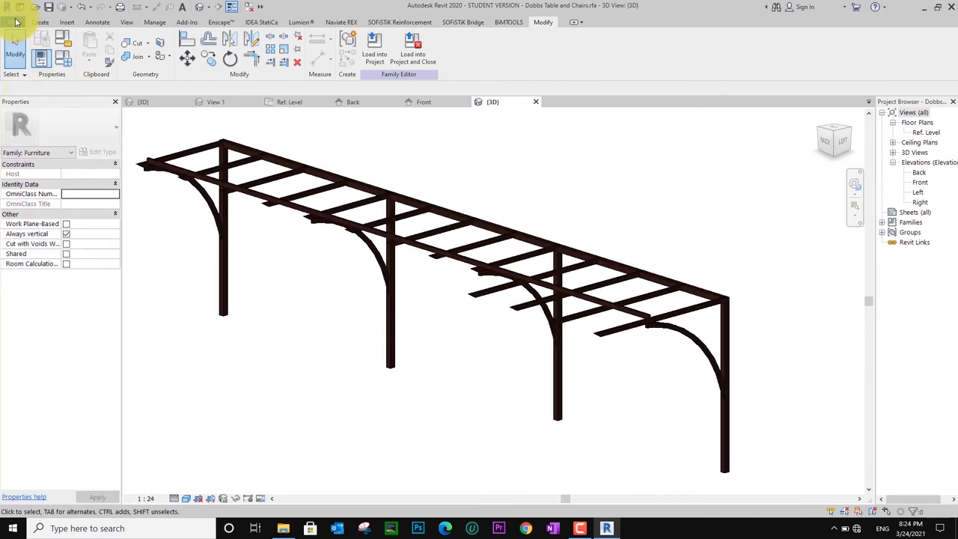
- Save the family as 'pergola' on the Desktop, with maximum backups set to 1
left_click(14, 21)
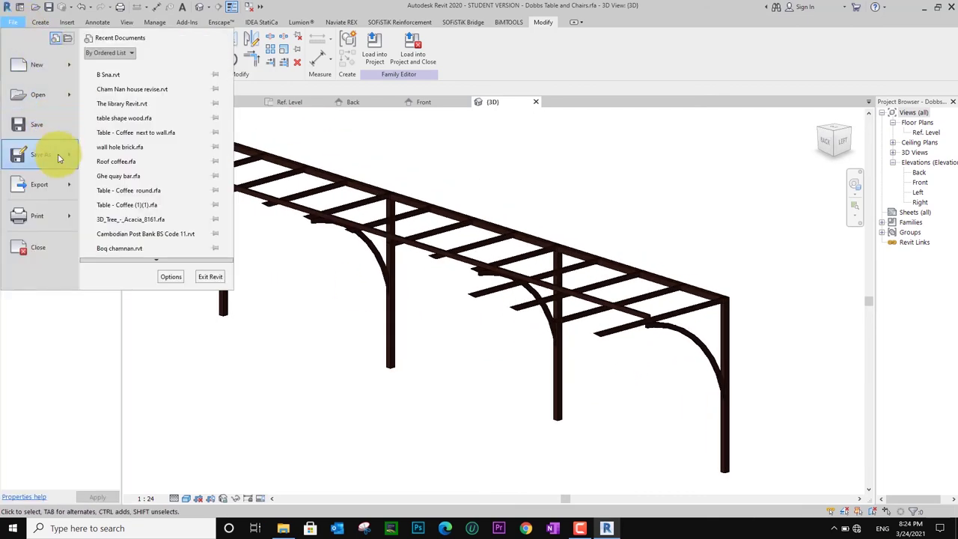
mouse_move(39, 155)
left_click(120, 147)
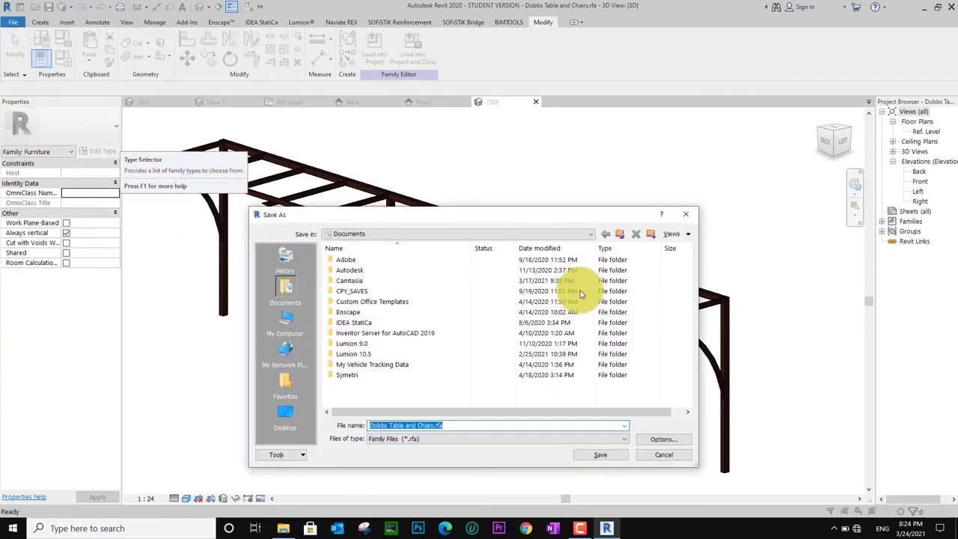
left_click(290, 416)
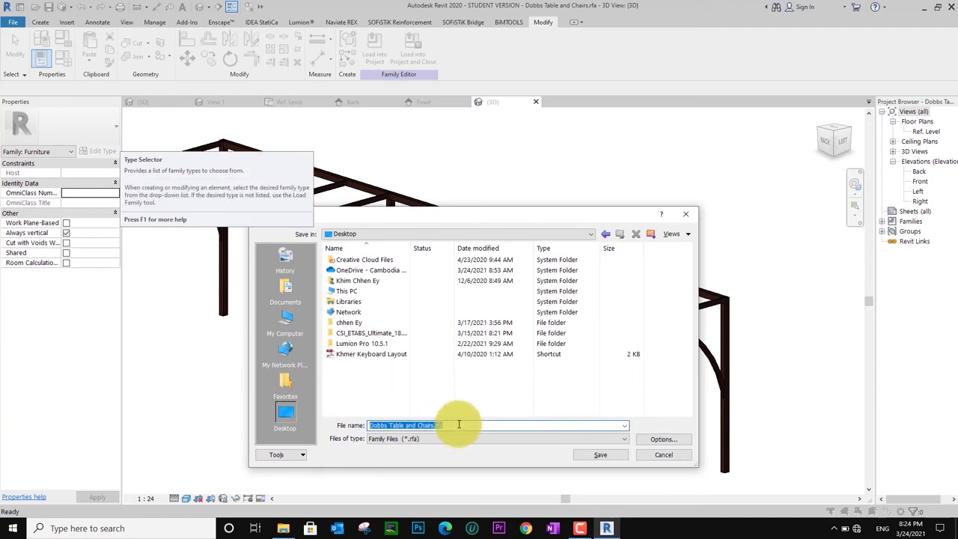
type("pergola")
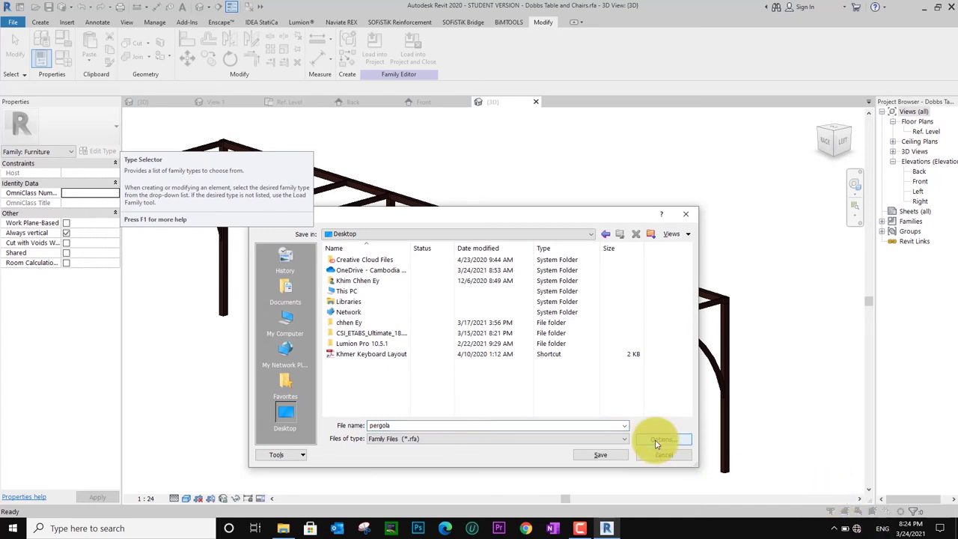
left_click(656, 441)
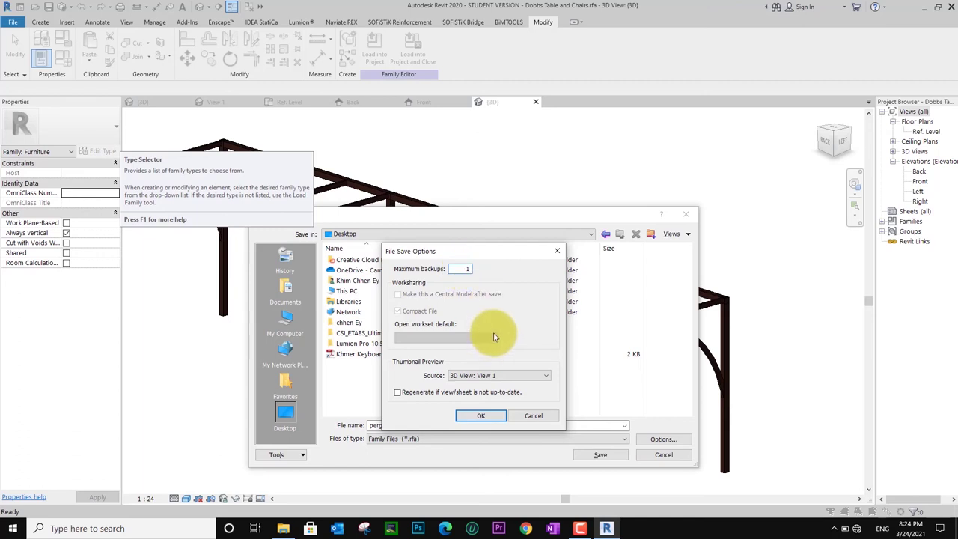
left_click(478, 418)
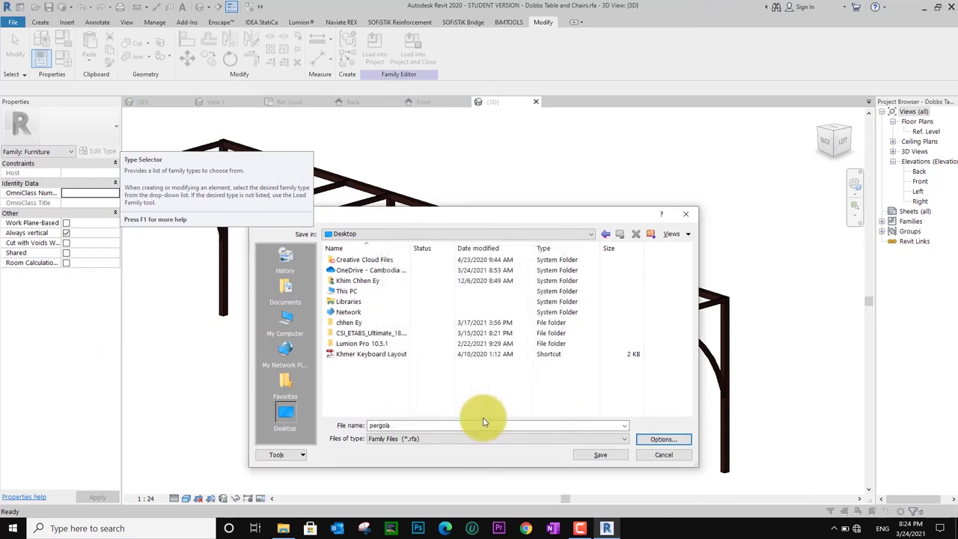
left_click(601, 455)
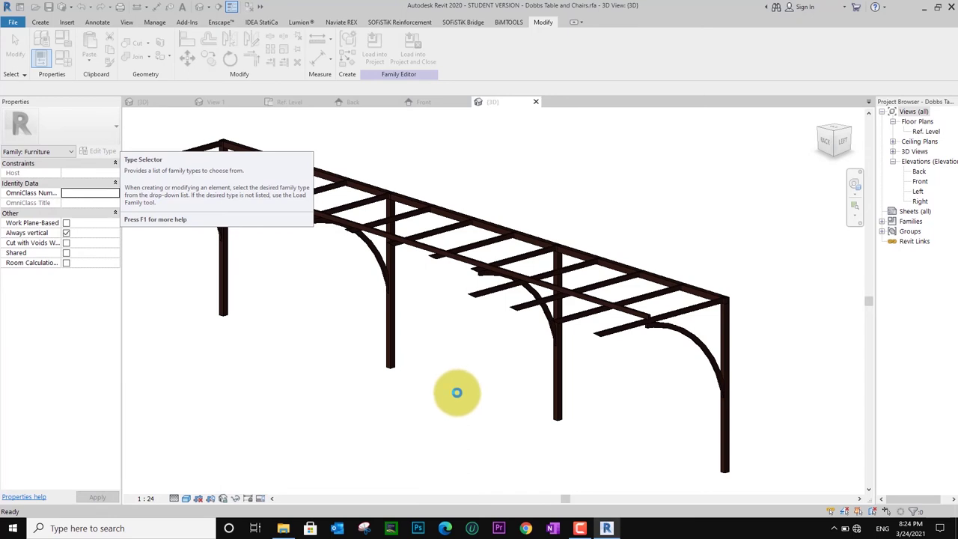
- Load the pergola into the 8 Sna project and place one in the courtyard near the round seating
scroll(465, 391, "down", 2)
mouse_move(465, 390)
middle_mouse_down()
mouse_move(530, 379)
mouse_move(519, 353)
mouse_move(529, 331)
middle_mouse_up()
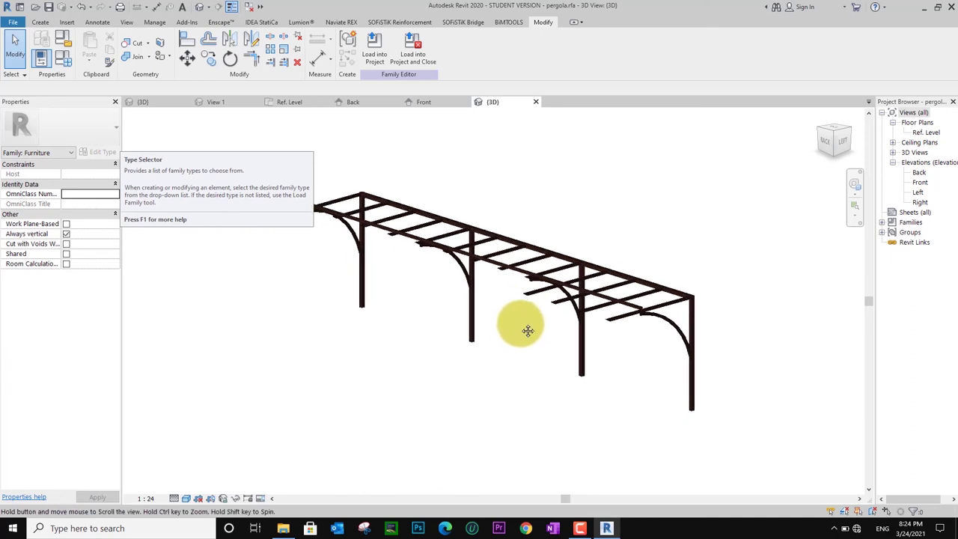
left_click(380, 72)
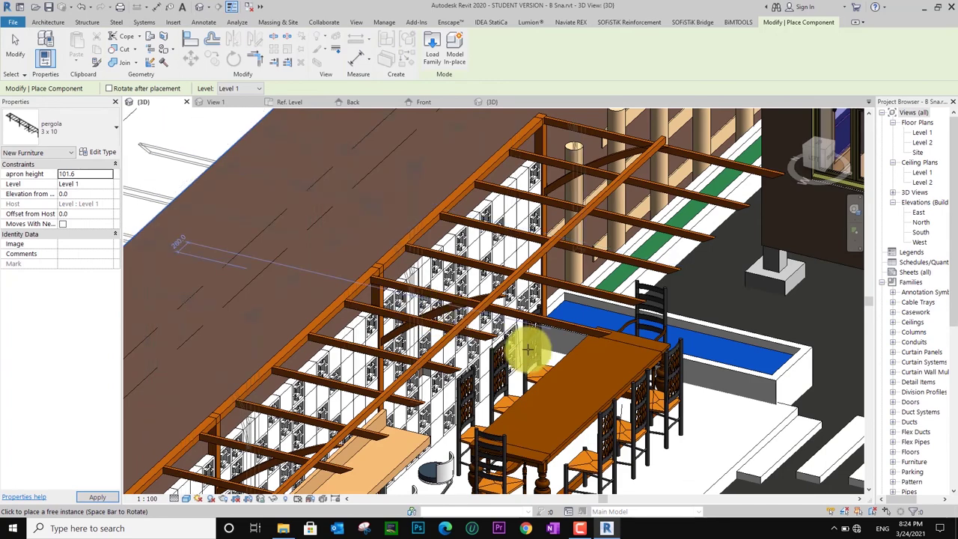
scroll(528, 349, "down", 5)
scroll(620, 395, "down", 2)
scroll(459, 331, "up", 1)
scroll(392, 231, "up", 2)
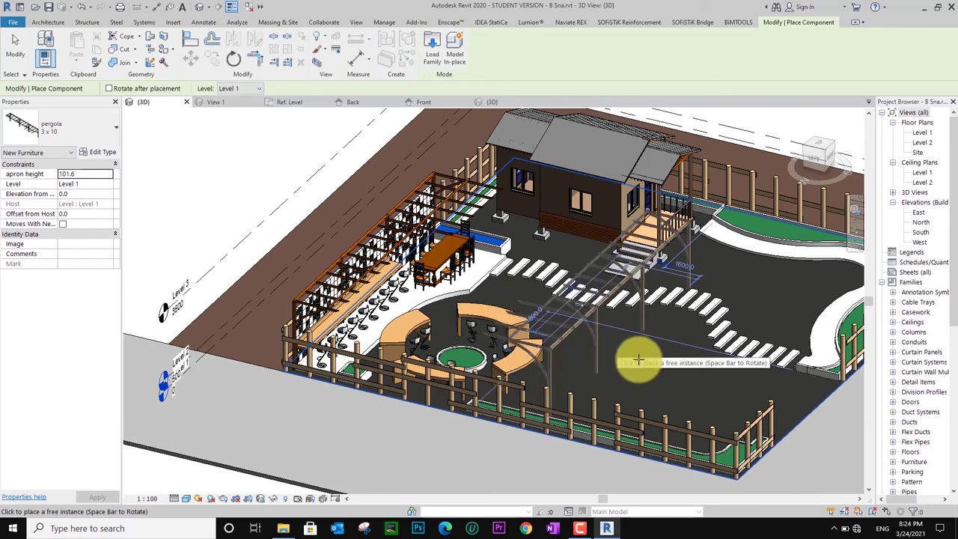
left_click(633, 360)
- Rotate the placed pergola with Space and switch to the Top view of the site
key("Escape")
key("Escape")
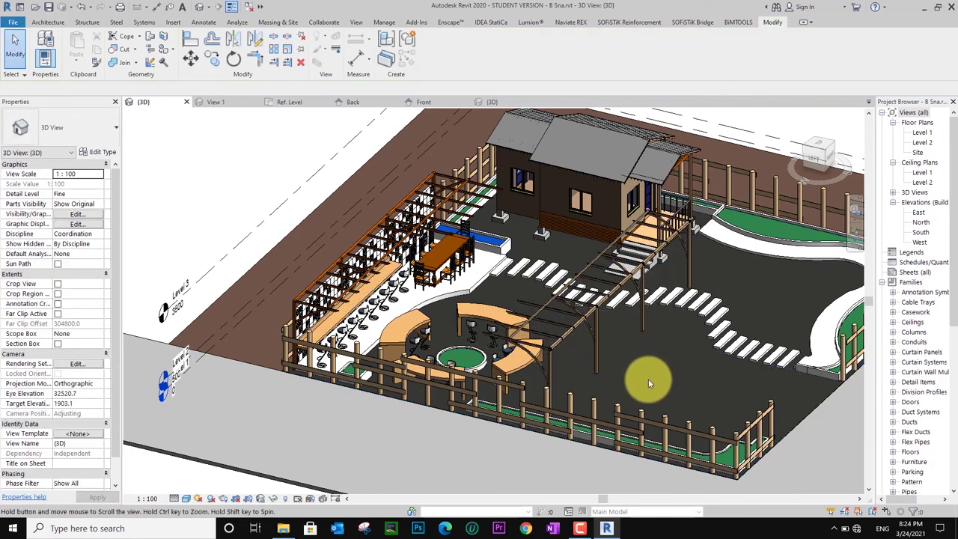
scroll(648, 379, "up", 2)
scroll(644, 404, "up", 2)
scroll(621, 360, "up", 2)
mouse_move(603, 320)
middle_mouse_down("shift")
mouse_move(652, 407)
mouse_move(669, 363)
mouse_move(679, 371)
mouse_move(636, 389)
mouse_move(621, 417)
mouse_move(605, 413)
mouse_move(650, 377)
mouse_move(645, 366)
mouse_move(645, 389)
mouse_move(636, 365)
mouse_move(651, 374)
mouse_move(641, 374)
middle_mouse_up("shift")
left_click(646, 366)
key("space")
left_click(816, 148)
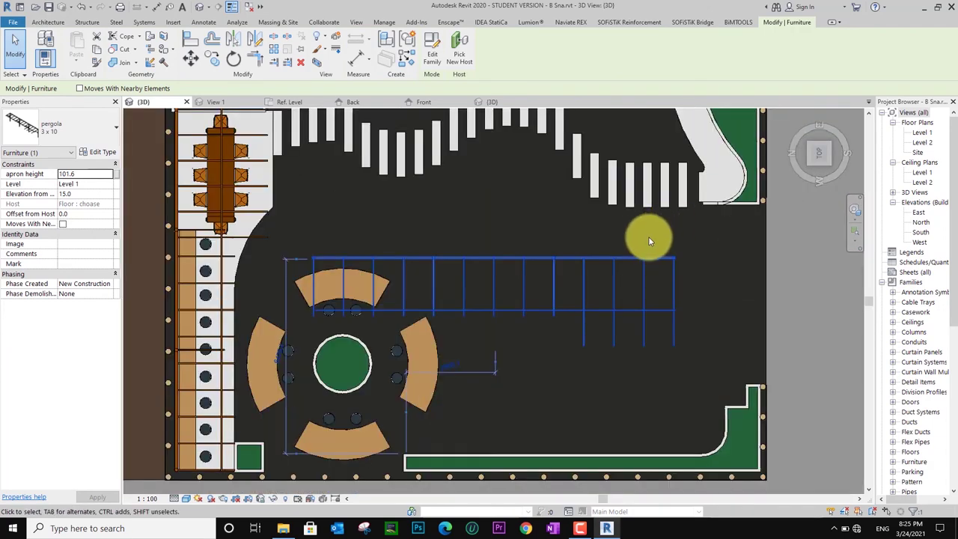
key("space")
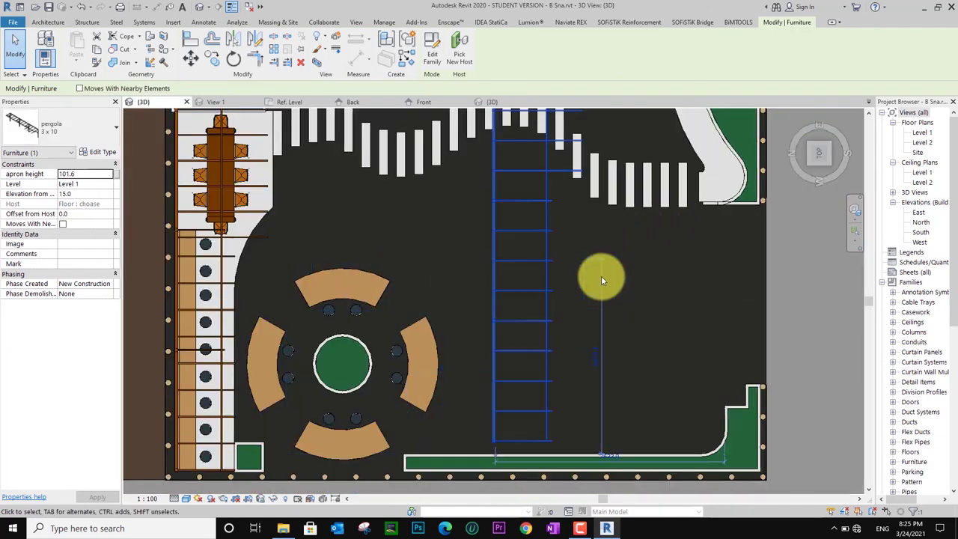
key("space")
- Move the pergola by its corner onto the green strip at the site's lower edge
mouse_move(608, 285)
middle_mouse_down()
mouse_move(555, 310)
mouse_move(513, 292)
middle_mouse_up()
left_click(190, 58)
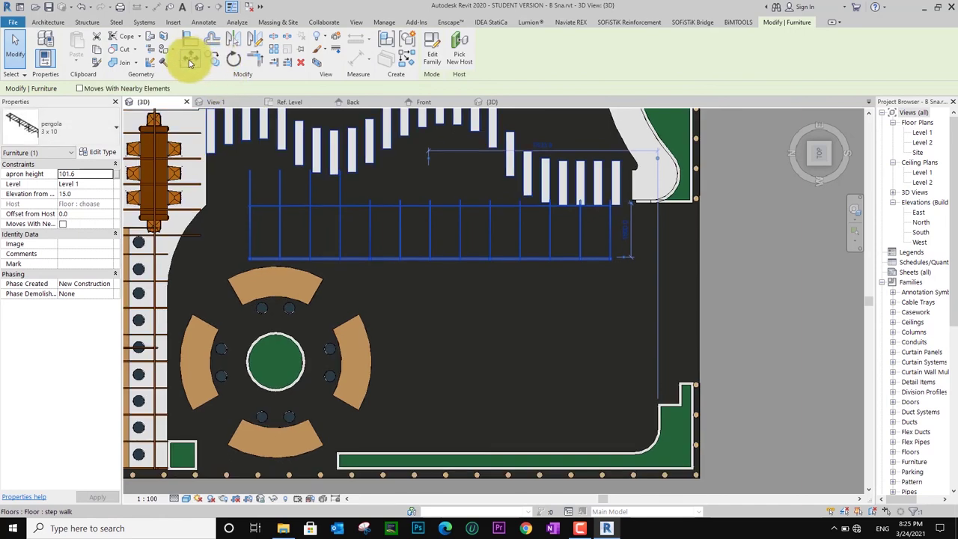
left_click(614, 261)
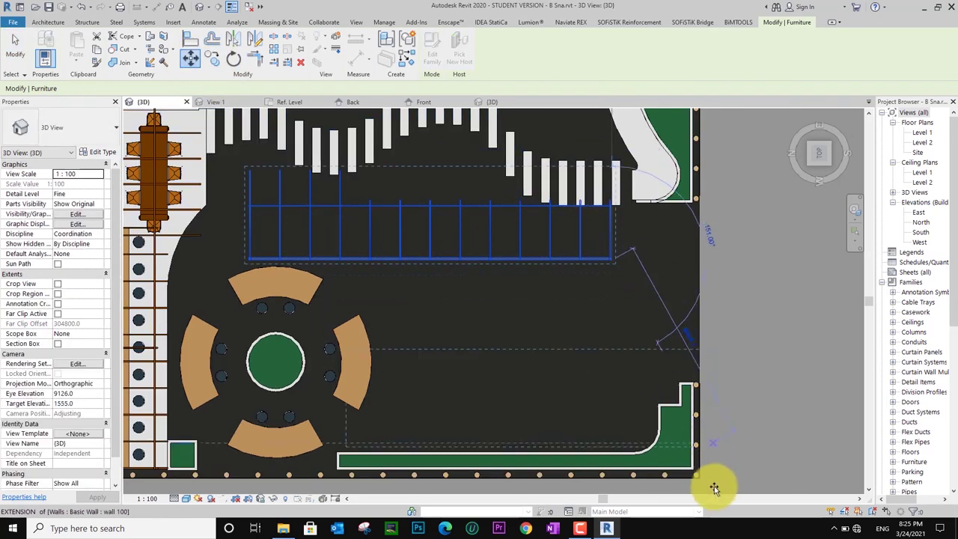
left_click(688, 469)
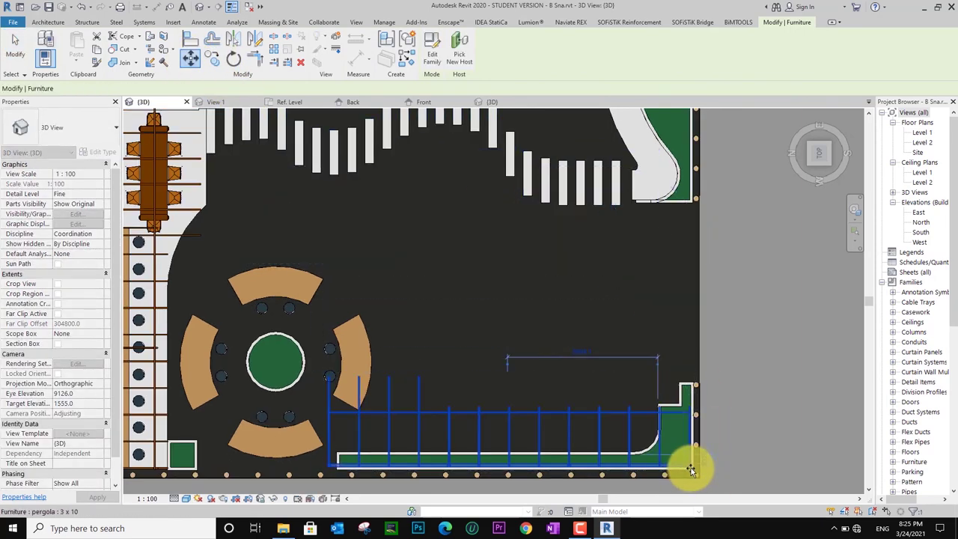
key("Escape")
scroll(588, 374, "down", 5)
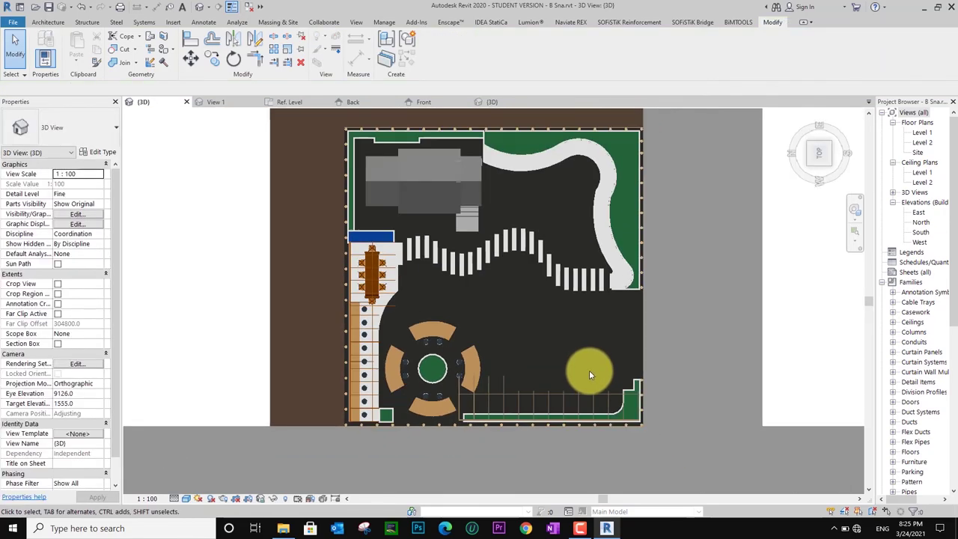
mouse_move(589, 370)
middle_mouse_down("shift")
mouse_move(453, 311)
mouse_move(391, 242)
mouse_move(332, 145)
middle_mouse_up("shift")
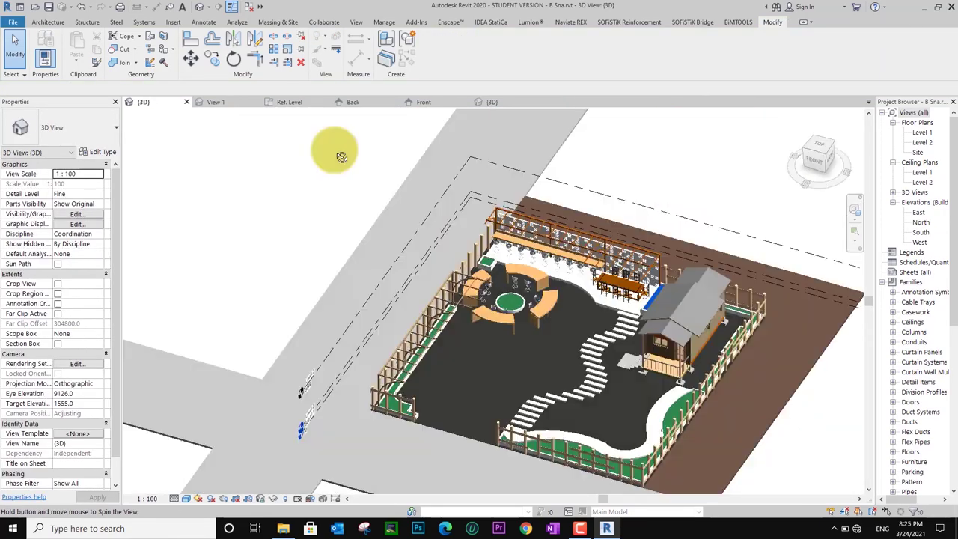
scroll(560, 322, "up", 2)
mouse_move(560, 342)
middle_mouse_down("shift")
mouse_move(479, 267)
mouse_move(391, 385)
middle_mouse_up("shift")
scroll(482, 321, "up", 2)
mouse_move(481, 320)
middle_mouse_down("shift")
mouse_move(524, 274)
mouse_move(567, 332)
mouse_move(589, 391)
mouse_move(582, 337)
mouse_move(571, 397)
mouse_move(544, 359)
mouse_move(434, 406)
mouse_move(474, 354)
mouse_move(505, 441)
mouse_move(489, 394)
mouse_move(229, 385)
mouse_move(536, 398)
mouse_move(494, 392)
mouse_move(353, 306)
mouse_move(491, 349)
mouse_move(477, 385)
mouse_move(443, 405)
mouse_move(434, 398)
middle_mouse_up("shift")
scroll(454, 392, "up", 3)
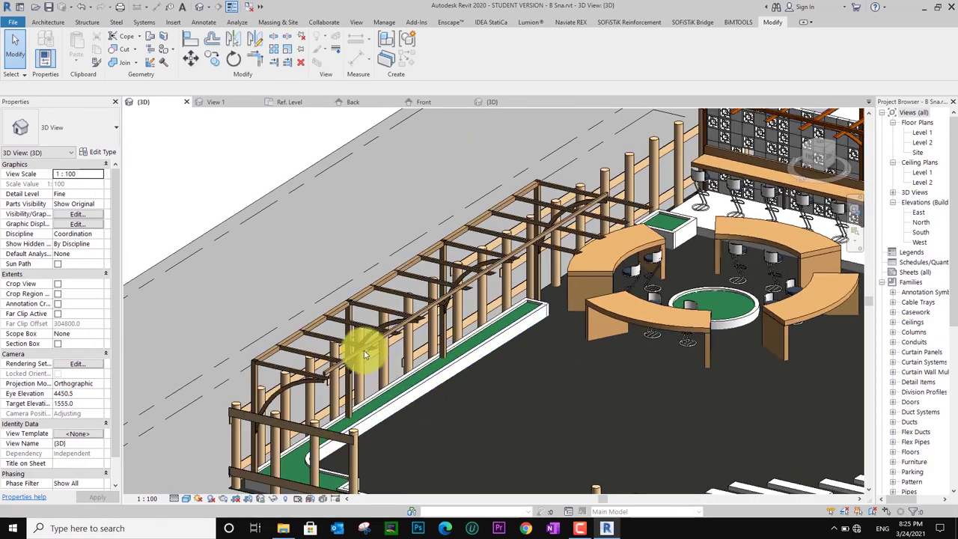
mouse_move(499, 433)
middle_mouse_down("shift")
mouse_move(439, 432)
mouse_move(524, 432)
mouse_move(561, 487)
mouse_move(594, 436)
mouse_move(552, 488)
mouse_move(599, 487)
mouse_move(621, 434)
mouse_move(577, 424)
mouse_move(583, 418)
middle_mouse_up("shift")
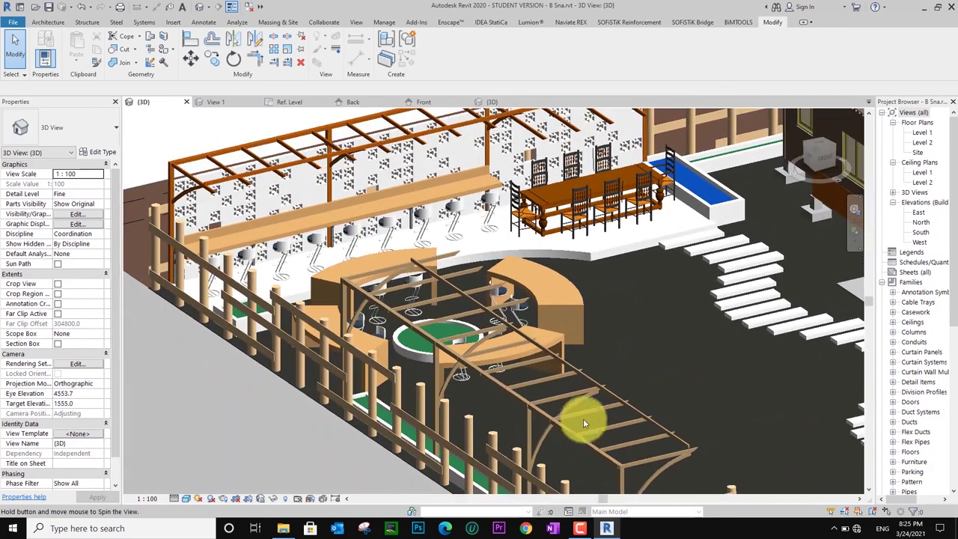
left_click(620, 373)
key("Escape")
middle_click_drag(620, 374, 587, 390, "shift")
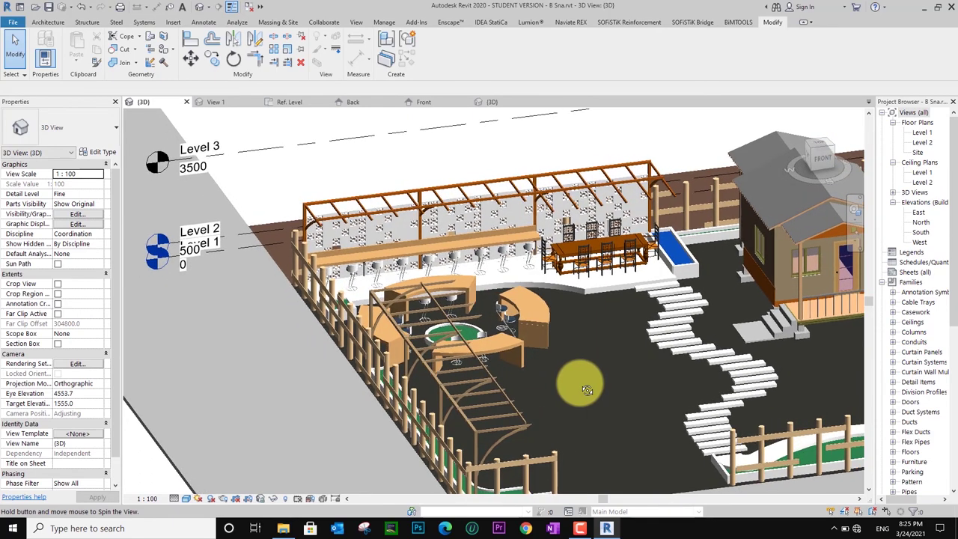
mouse_move(587, 389)
middle_mouse_down("shift")
mouse_move(538, 390)
mouse_move(621, 377)
mouse_move(658, 385)
mouse_move(667, 441)
mouse_move(678, 446)
mouse_move(704, 424)
mouse_move(594, 427)
mouse_move(566, 422)
mouse_move(573, 417)
mouse_move(549, 395)
mouse_move(508, 405)
mouse_move(545, 420)
mouse_move(513, 416)
mouse_move(471, 408)
mouse_move(451, 383)
mouse_move(444, 389)
mouse_move(446, 376)
mouse_move(500, 376)
mouse_move(476, 375)
mouse_move(522, 395)
middle_mouse_up("shift")
scroll(455, 395, "up", 1)
scroll(552, 411, "up", 1)
scroll(509, 419, "up", 1)
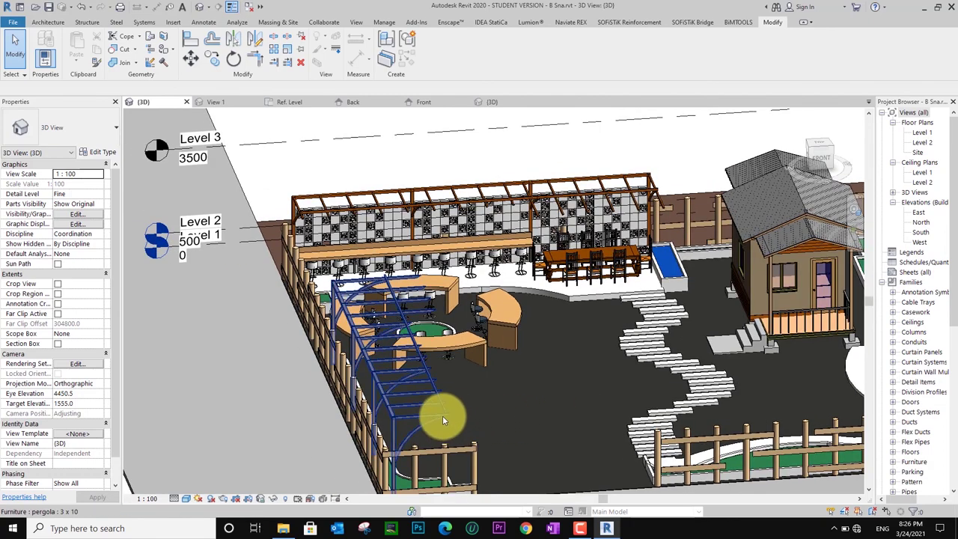
middle_click_drag(490, 423, 502, 430)
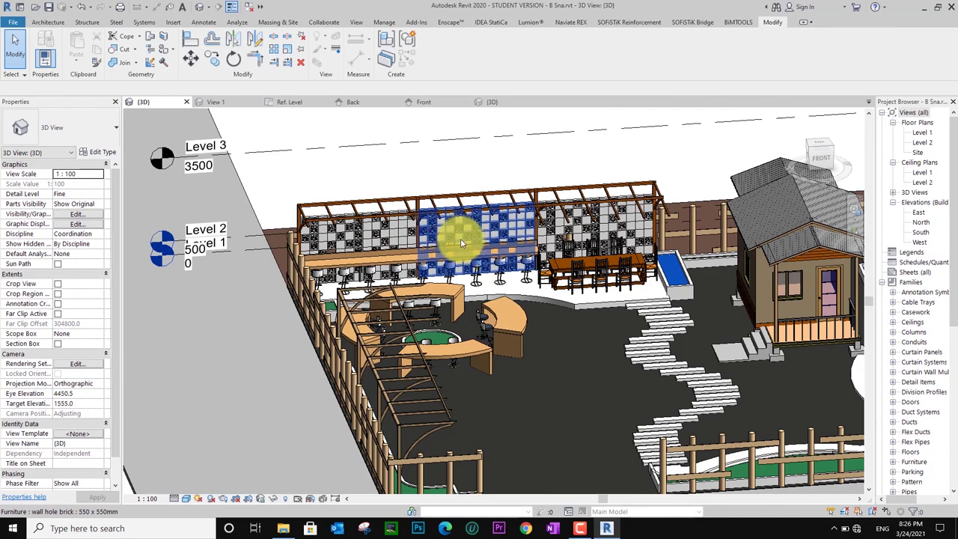
scroll(373, 240, "up", 1)
scroll(373, 240, "up", 1)
scroll(373, 240, "up", 2)
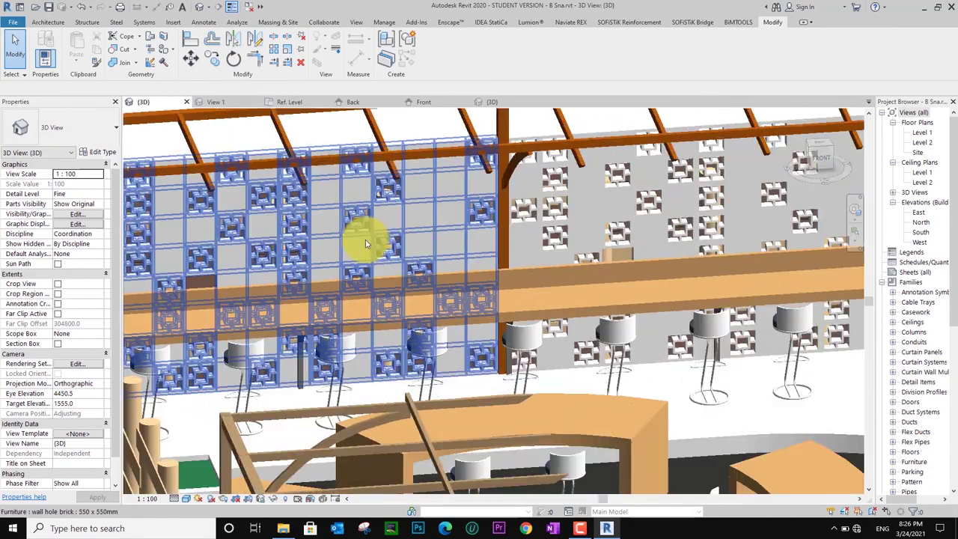
scroll(374, 241, "up", 2)
scroll(374, 243, "down", 3)
scroll(449, 247, "down", 1)
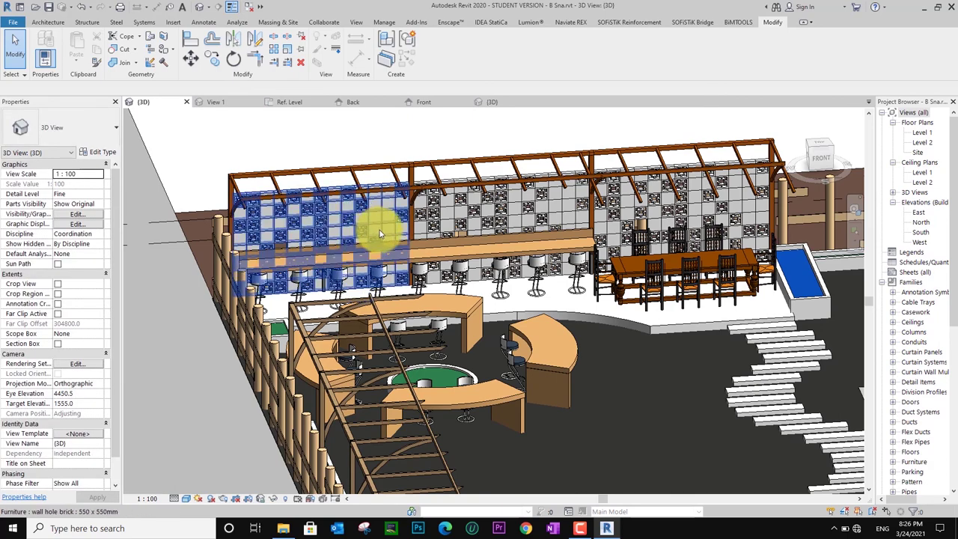
scroll(449, 314, "down", 3)
scroll(460, 329, "down", 1)
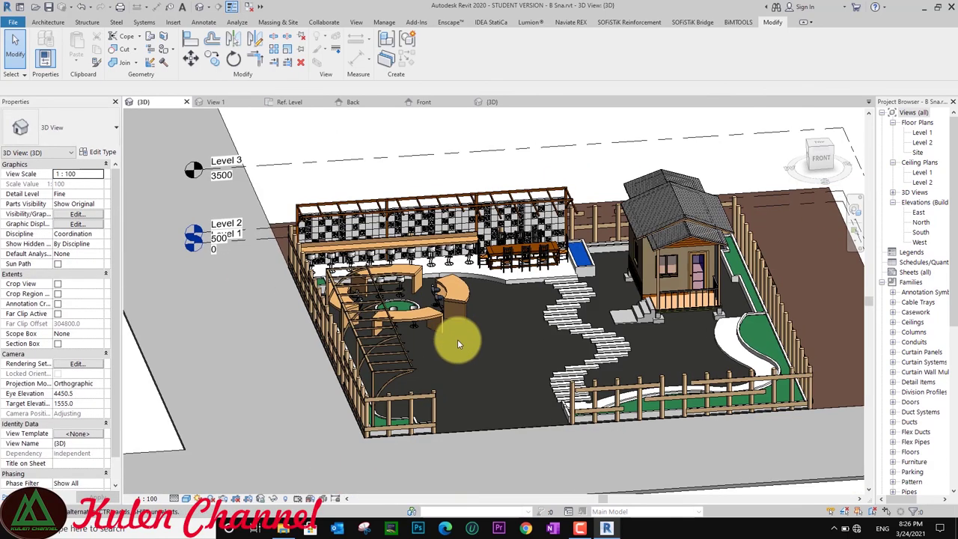